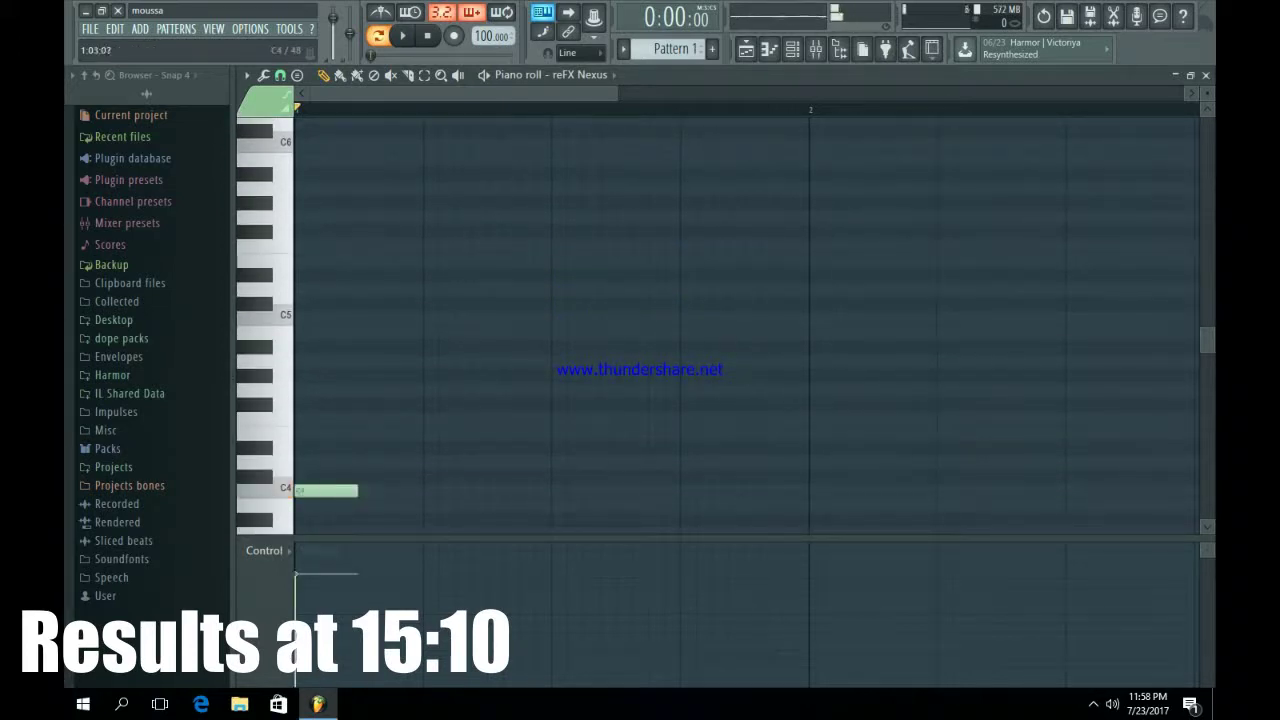
Step: Build a one-bar chord of C4, G4 and C5 in bar 1 and play it back
{"action": "left_click_drag", "start_coordinate": [357, 491], "coordinate": [808, 487]}
{"action": "left_click", "coordinate": [330, 386]}
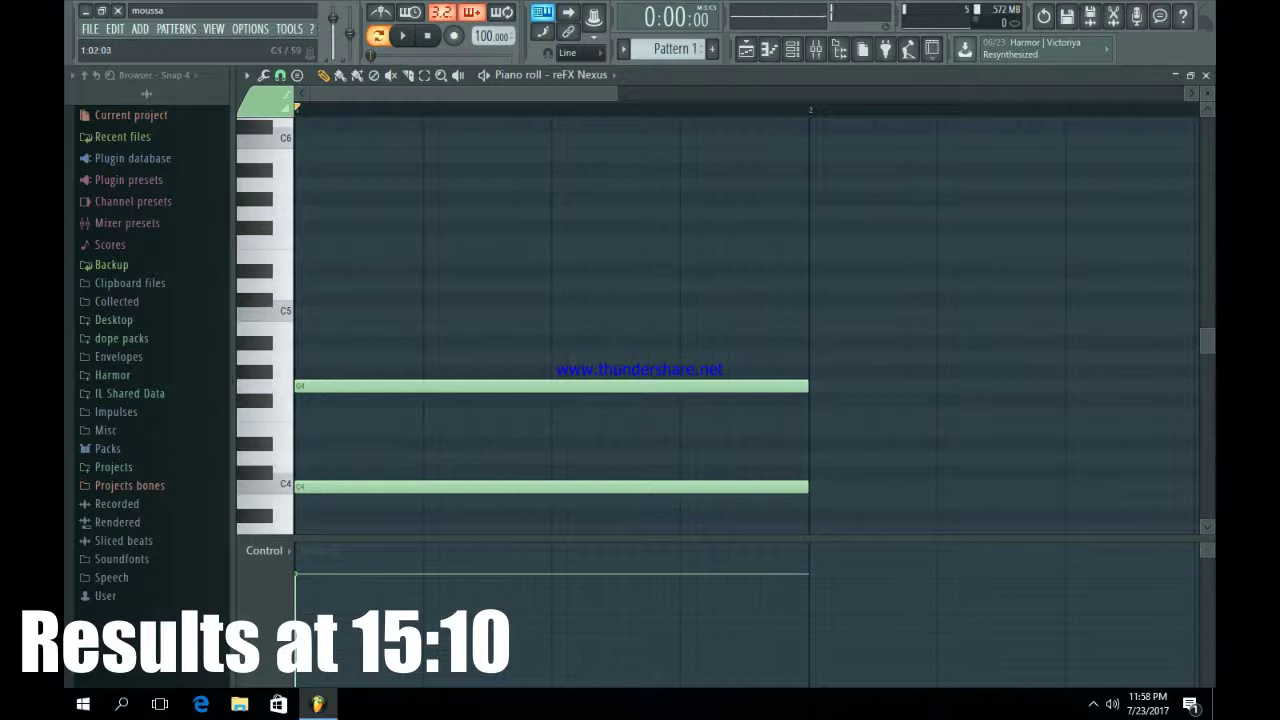
{"action": "left_click", "coordinate": [330, 314]}
{"action": "key", "text": "space"}
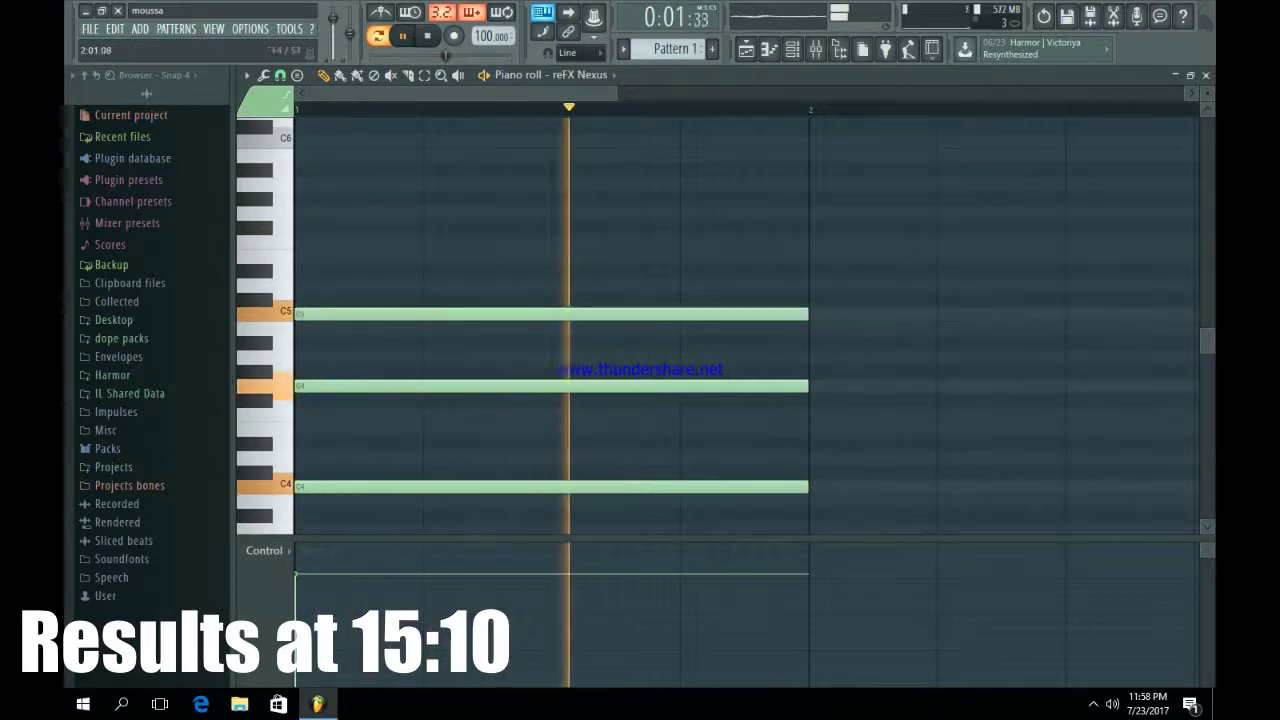
{"action": "scroll", "coordinate": [745, 320], "scroll_direction": "down", "scroll_amount": 2}
{"action": "key", "text": "space"}
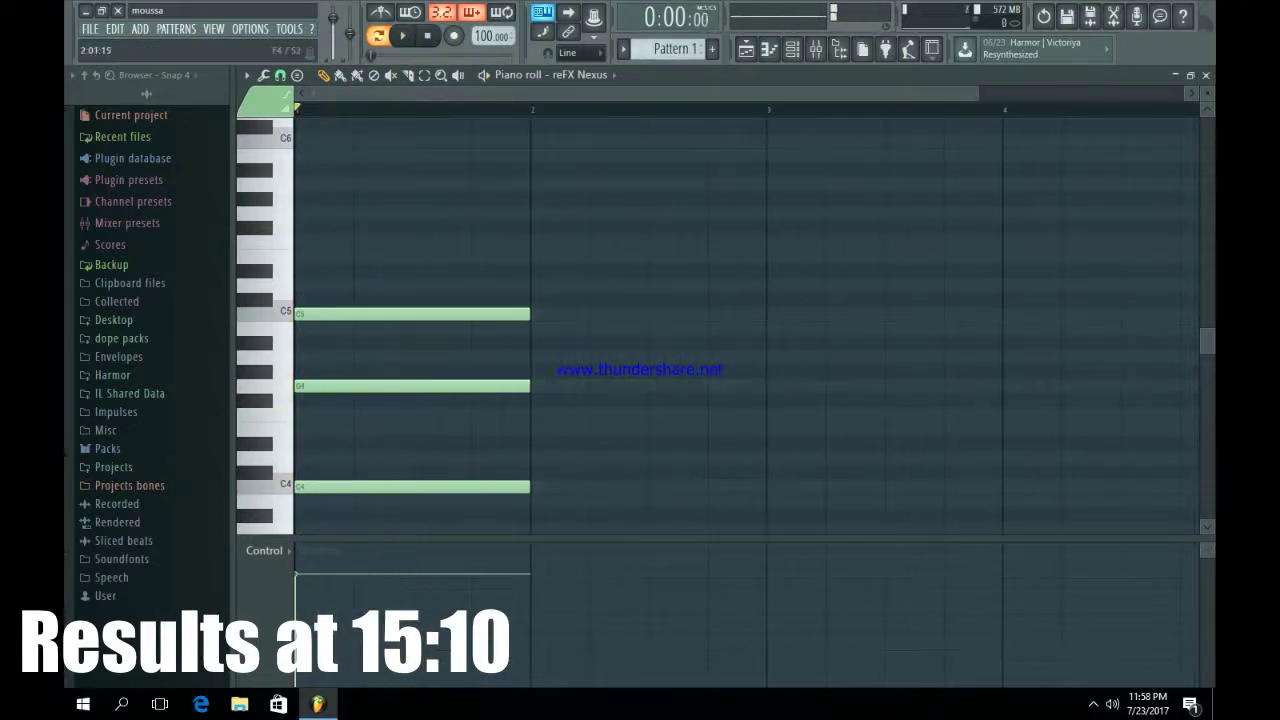
Step: Add a one-bar chord of C4, E4 and B4 in bar 2 and audition the progression
{"action": "left_click", "coordinate": [545, 429]}
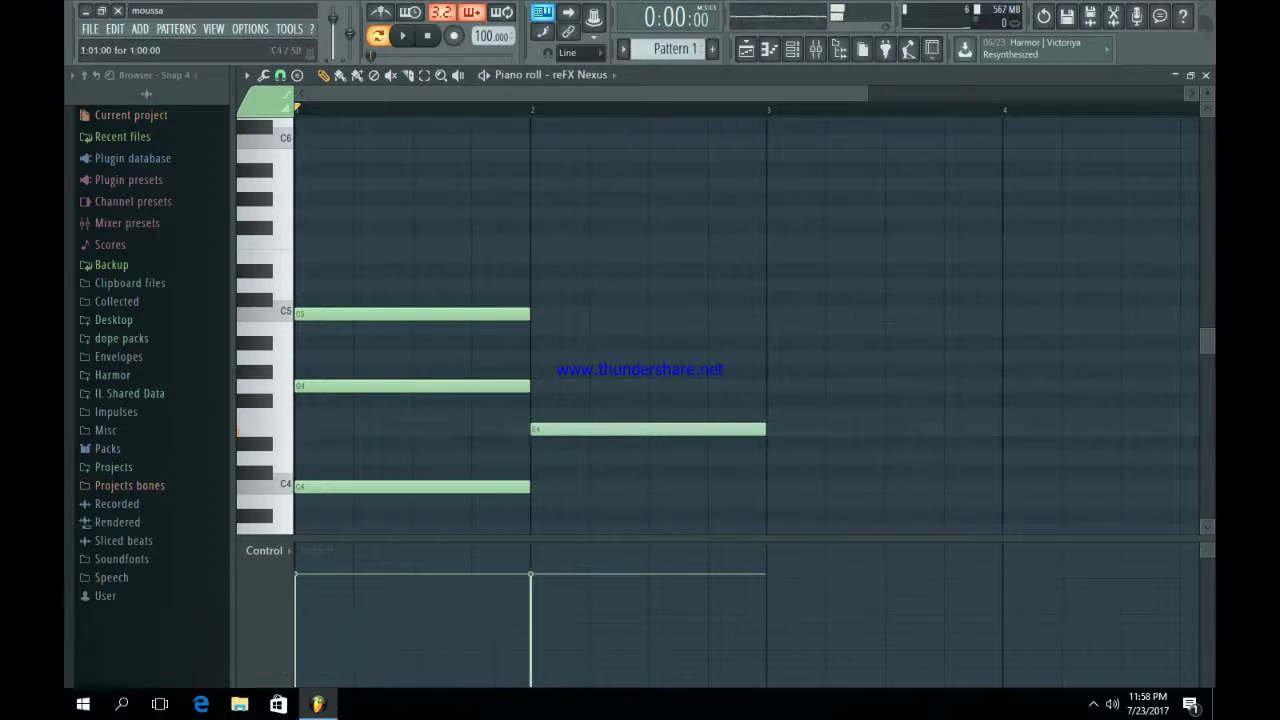
{"action": "left_click", "coordinate": [545, 486]}
{"action": "key", "text": "space"}
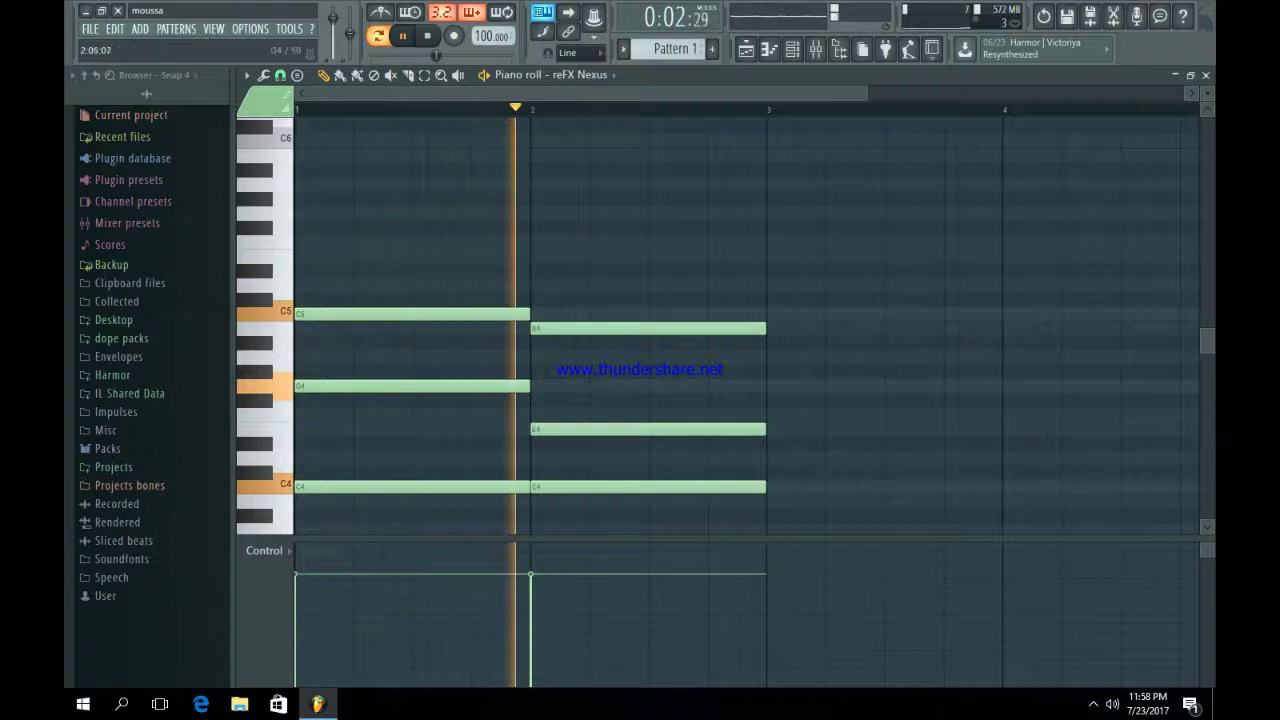
{"action": "key", "text": "space"}
Step: Add a one-bar chord of D4, G4 and D5 in bar 3 and start playback
{"action": "left_click", "coordinate": [780, 314]}
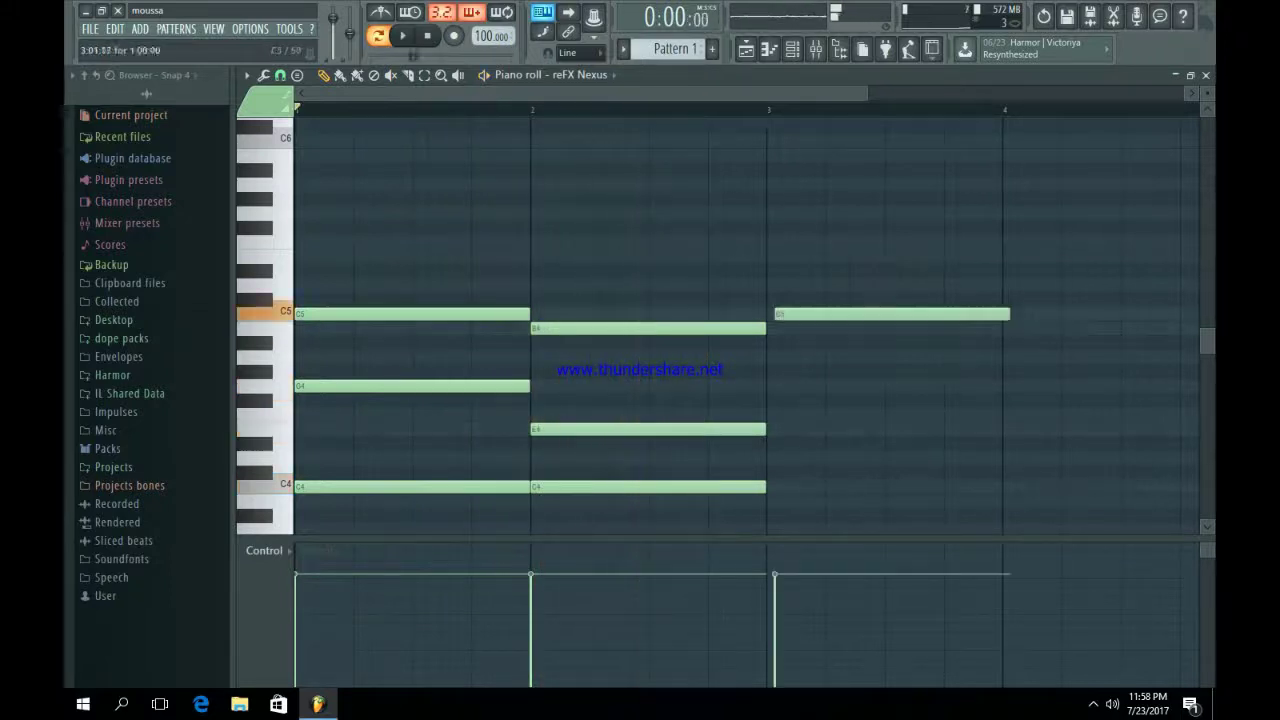
{"action": "left_click_drag", "start_coordinate": [780, 314], "coordinate": [780, 285]}
{"action": "left_click", "coordinate": [780, 386]}
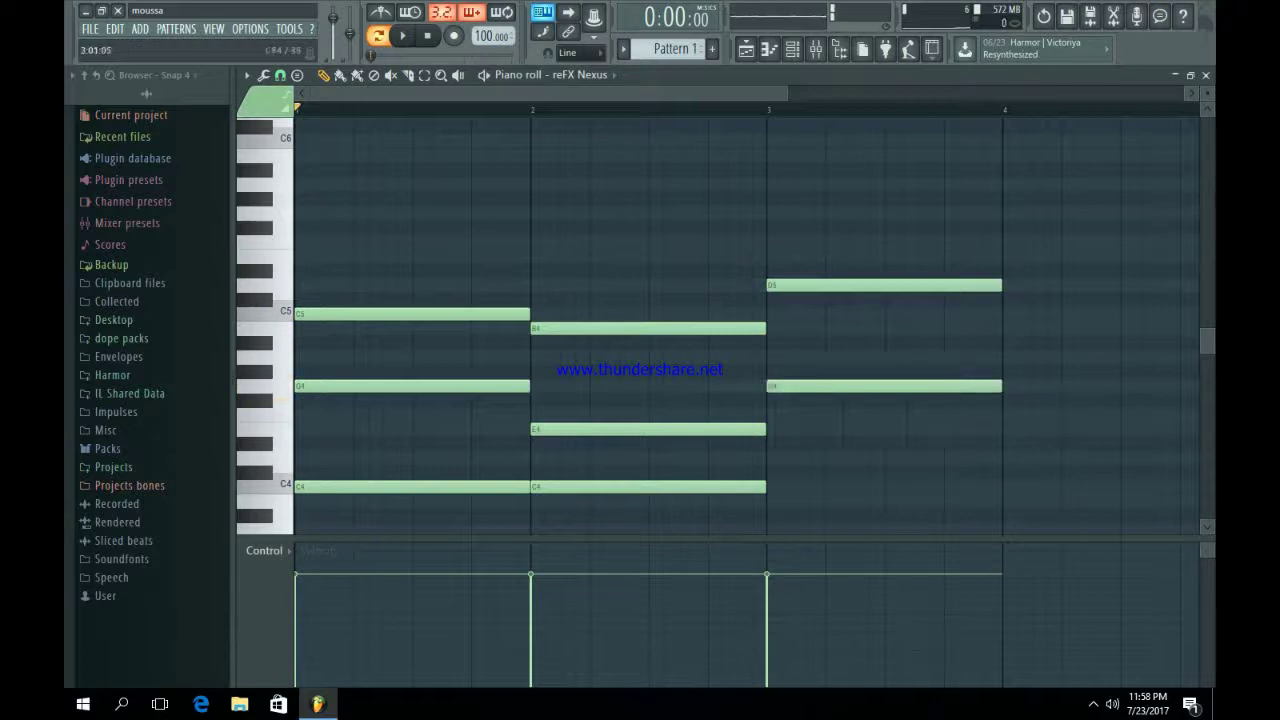
{"action": "key", "text": "space"}
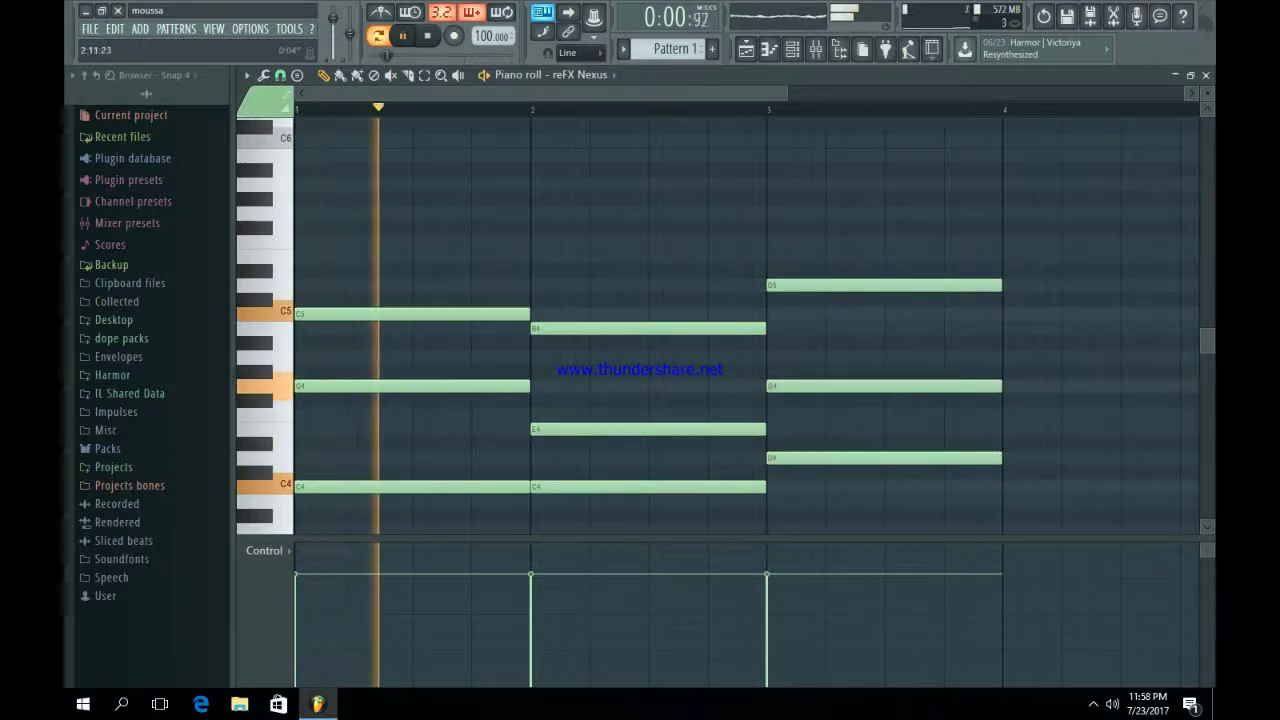
Step: Place a half-bar chord of C4, F4 and B4 at the start of bar 4, plus a half-bar C5 after it
{"action": "scroll", "coordinate": [700, 330], "scroll_direction": "down", "scroll_amount": 2}
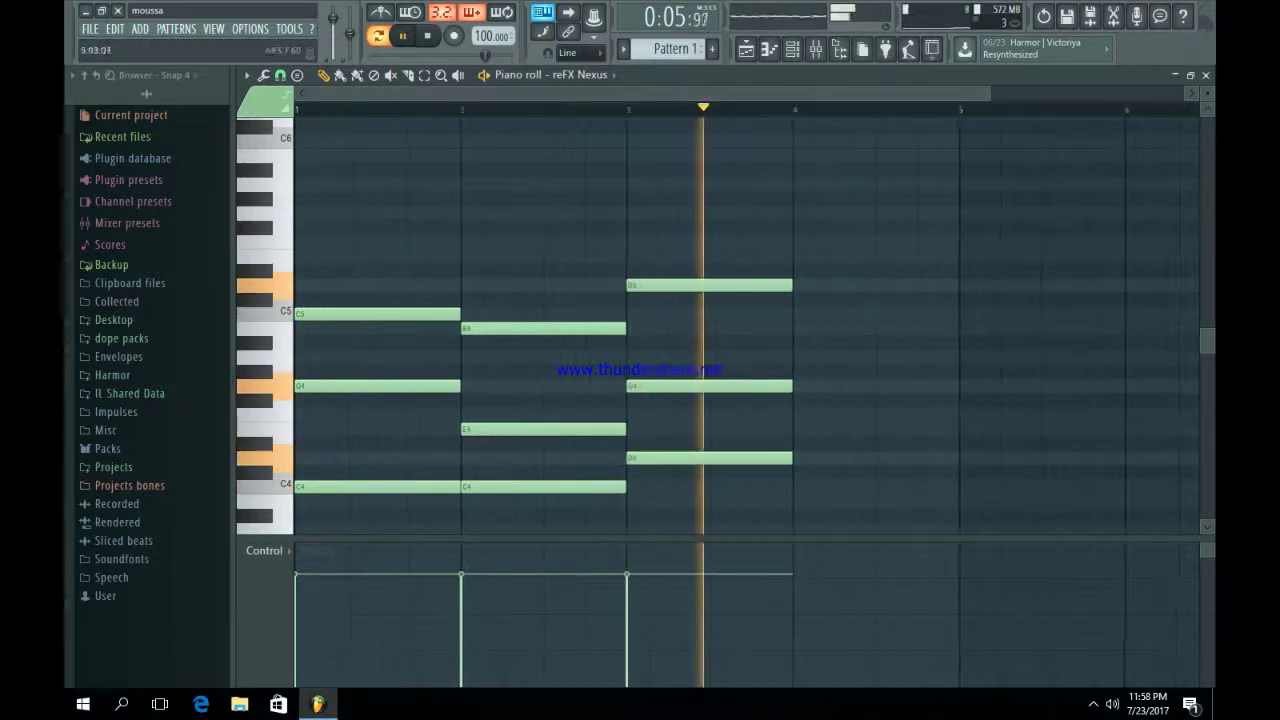
{"action": "left_click", "coordinate": [795, 328]}
{"action": "left_click_drag", "start_coordinate": [955, 328], "coordinate": [875, 328]}
{"action": "left_click", "coordinate": [880, 314]}
{"action": "left_click", "coordinate": [802, 414]}
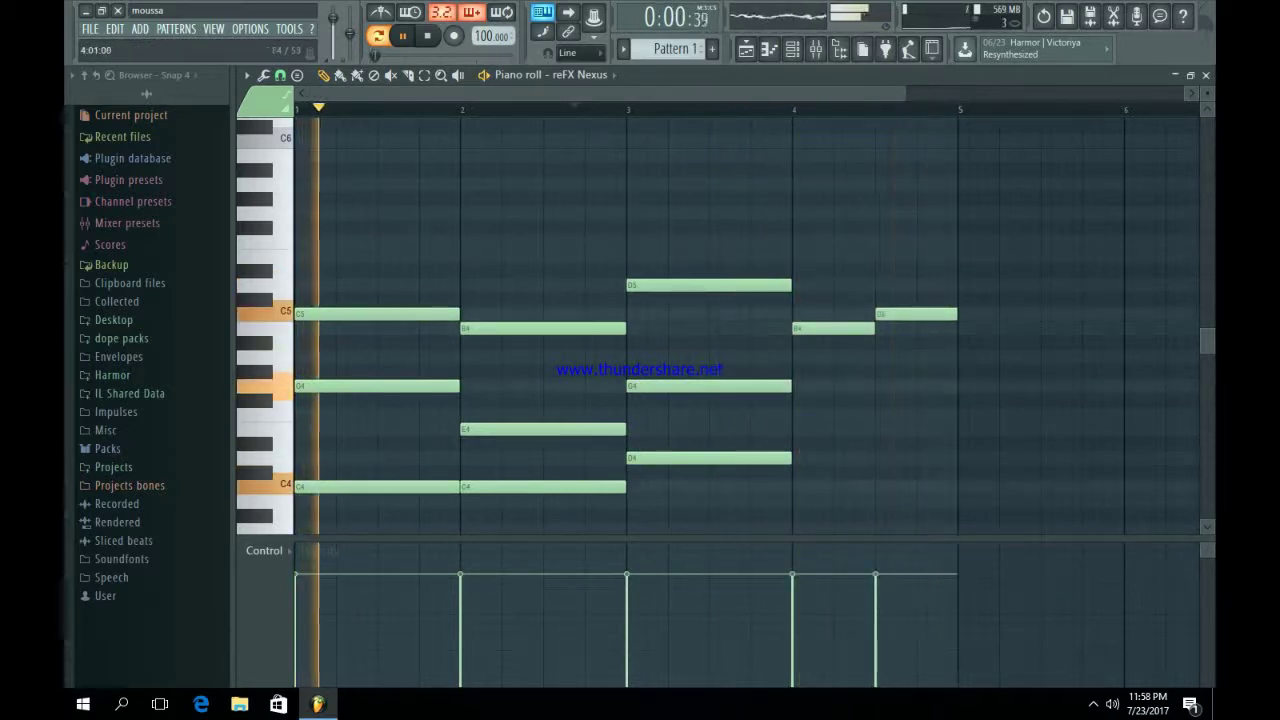
{"action": "left_click_drag", "start_coordinate": [802, 414], "coordinate": [797, 414]}
{"action": "left_click", "coordinate": [797, 486]}
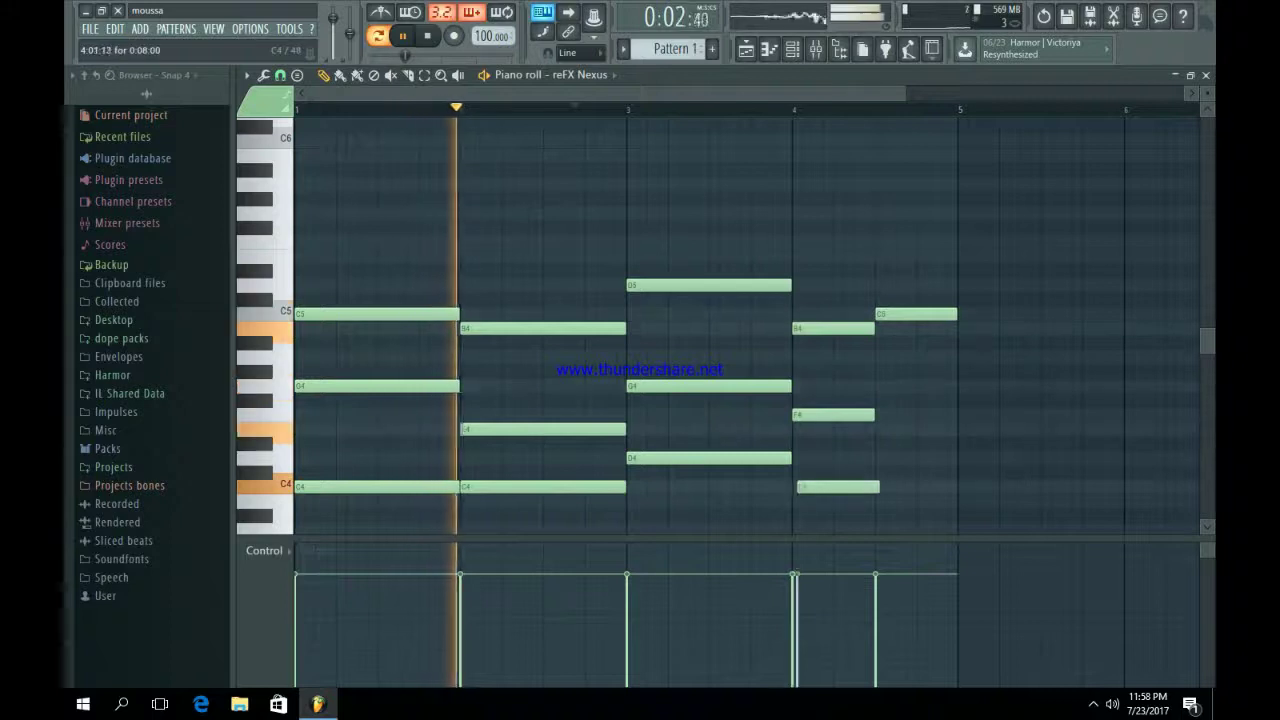
Step: Complete the second half of bar 4 as a half-bar chord of D4, A4 and D5
{"action": "left_click", "coordinate": [882, 458]}
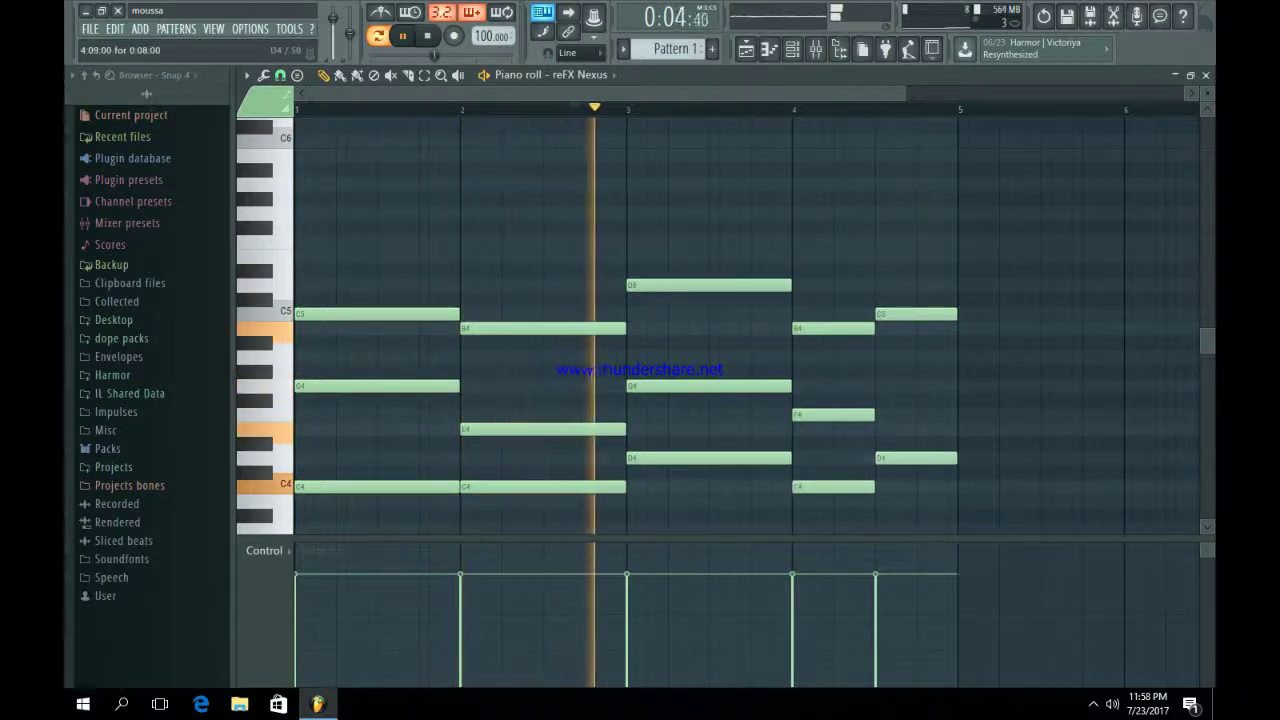
{"action": "left_click", "coordinate": [882, 386]}
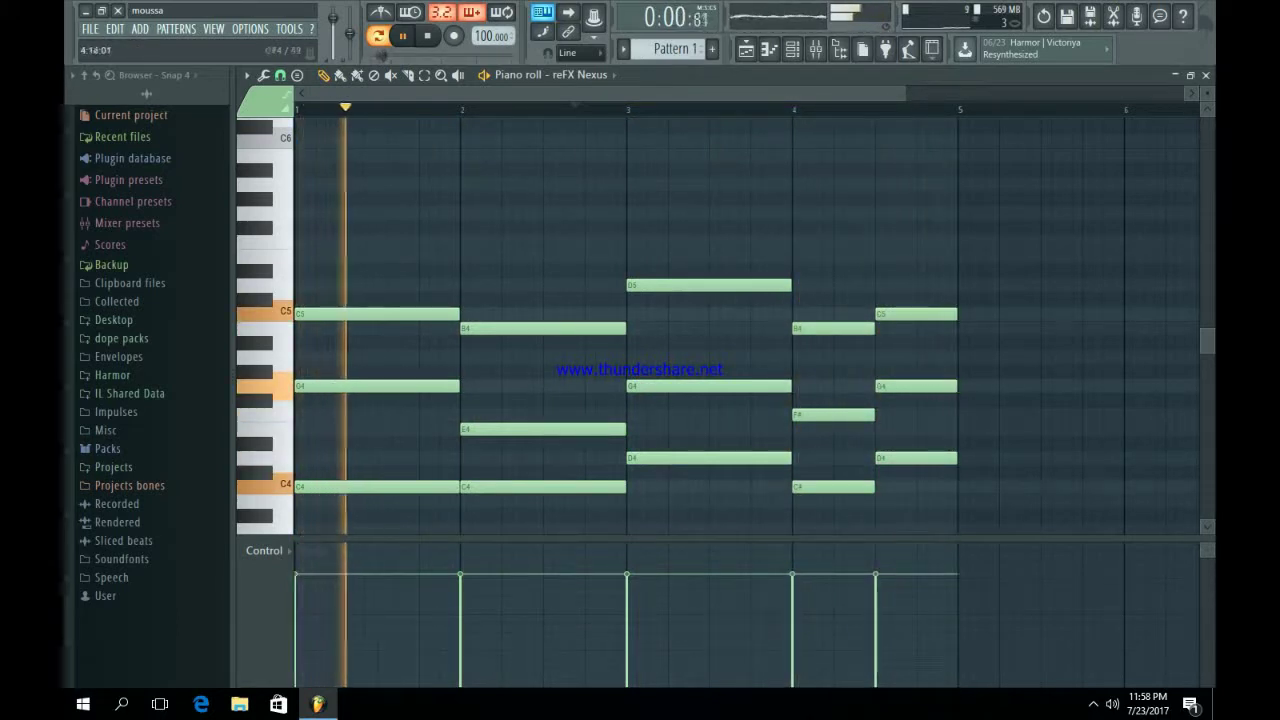
{"action": "left_click_drag", "start_coordinate": [950, 386], "coordinate": [950, 371]}
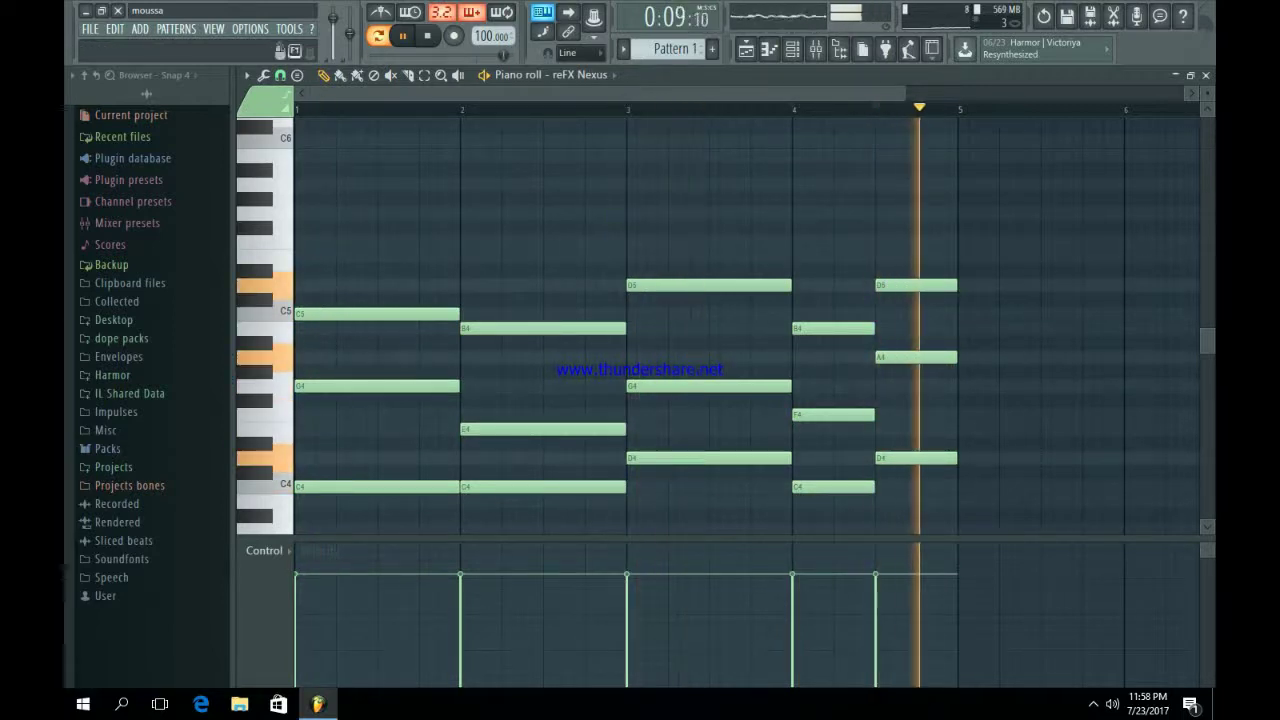
Step: Place Pattern 1 at bar 1 of Track 1 in the playlist and duplicate it directly after, at bar 5
{"action": "left_click", "coordinate": [746, 49]}
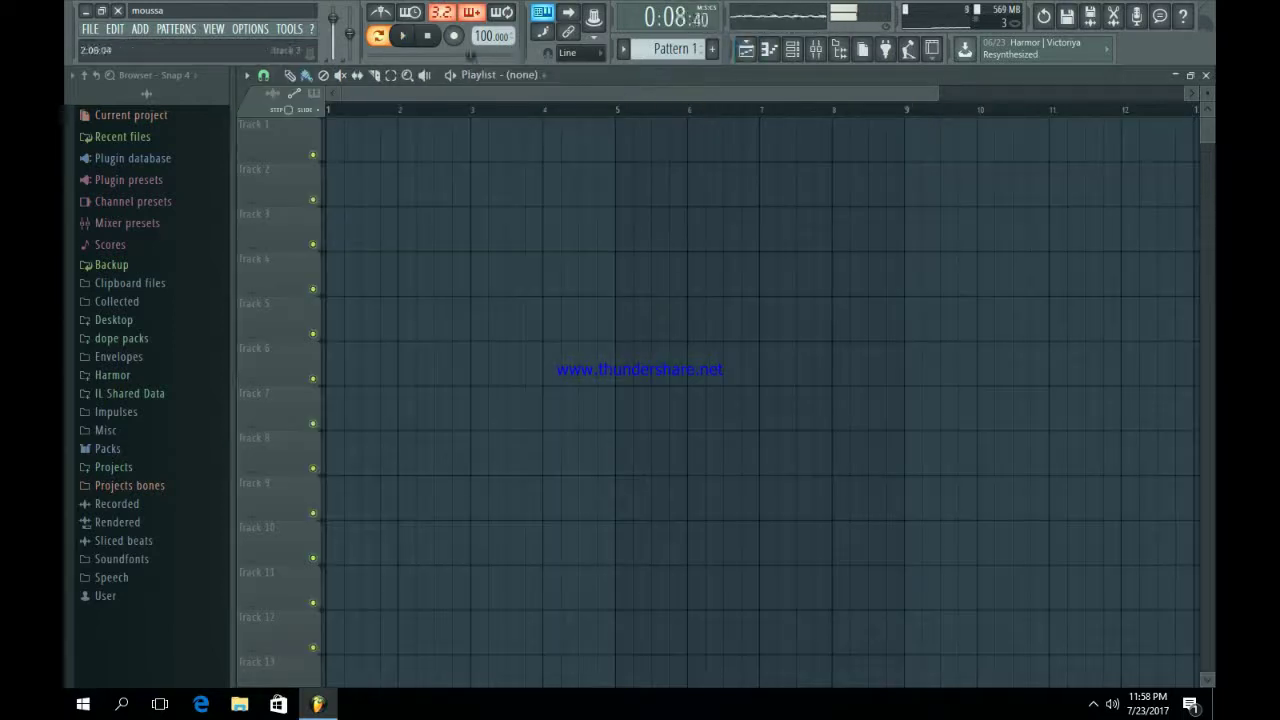
{"action": "left_click", "coordinate": [430, 140]}
{"action": "left_click_drag", "start_coordinate": [430, 140], "coordinate": [356, 140]}
{"action": "key", "text": "ctrl+b"}
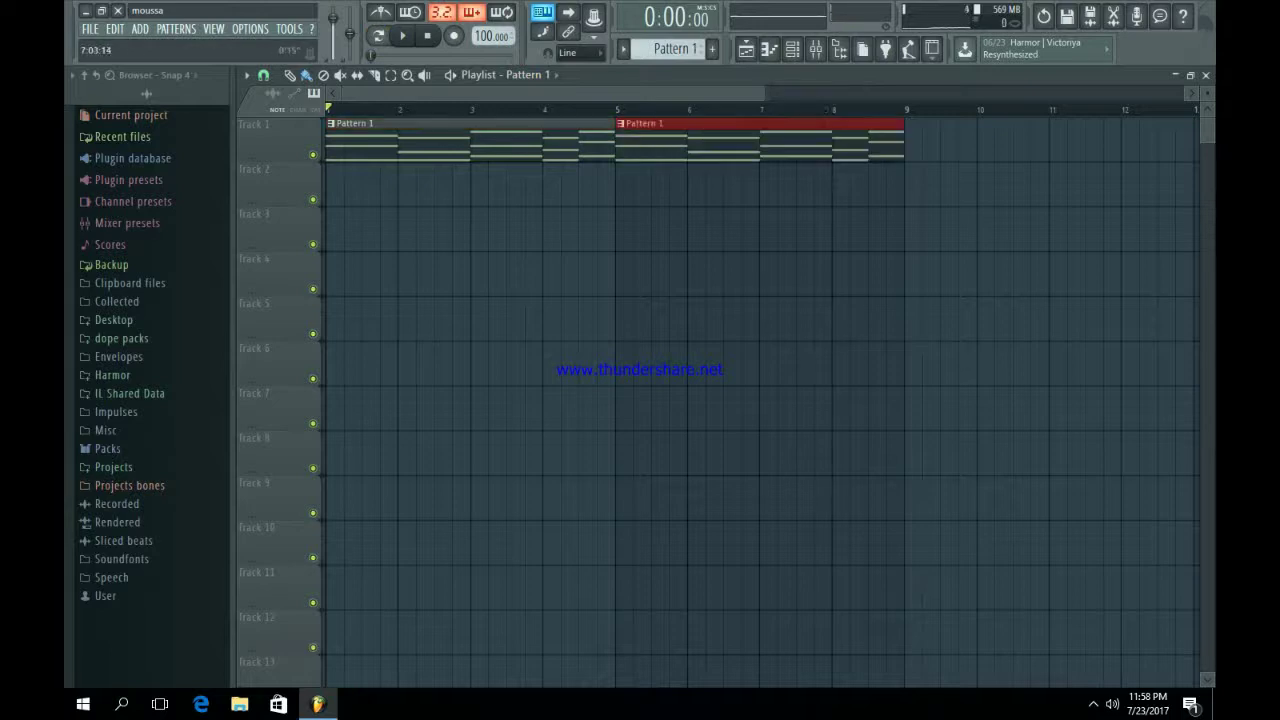
Step: Load Fruity Parametric EQ 2 into effect slot 1 of the reFX Nexus mixer insert while the song plays
{"action": "left_click", "coordinate": [792, 49]}
{"action": "left_click", "coordinate": [341, 122]}
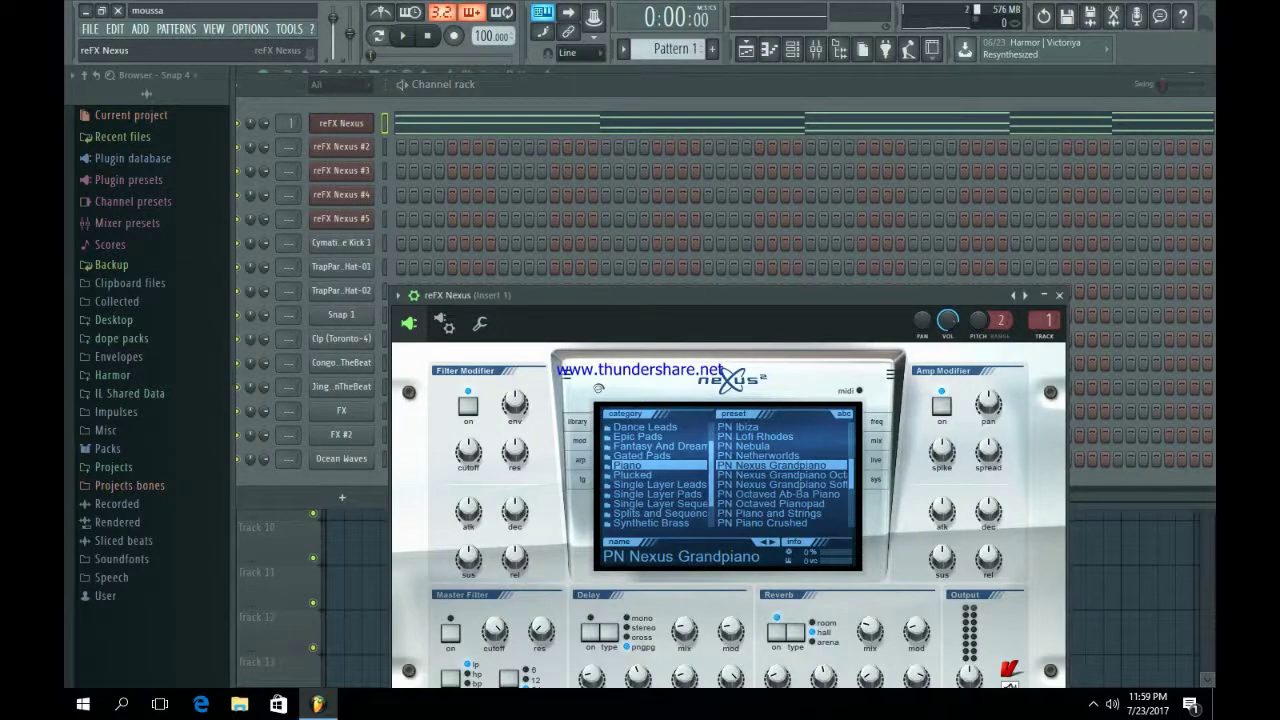
{"action": "key", "text": "F9"}
{"action": "key", "text": "space"}
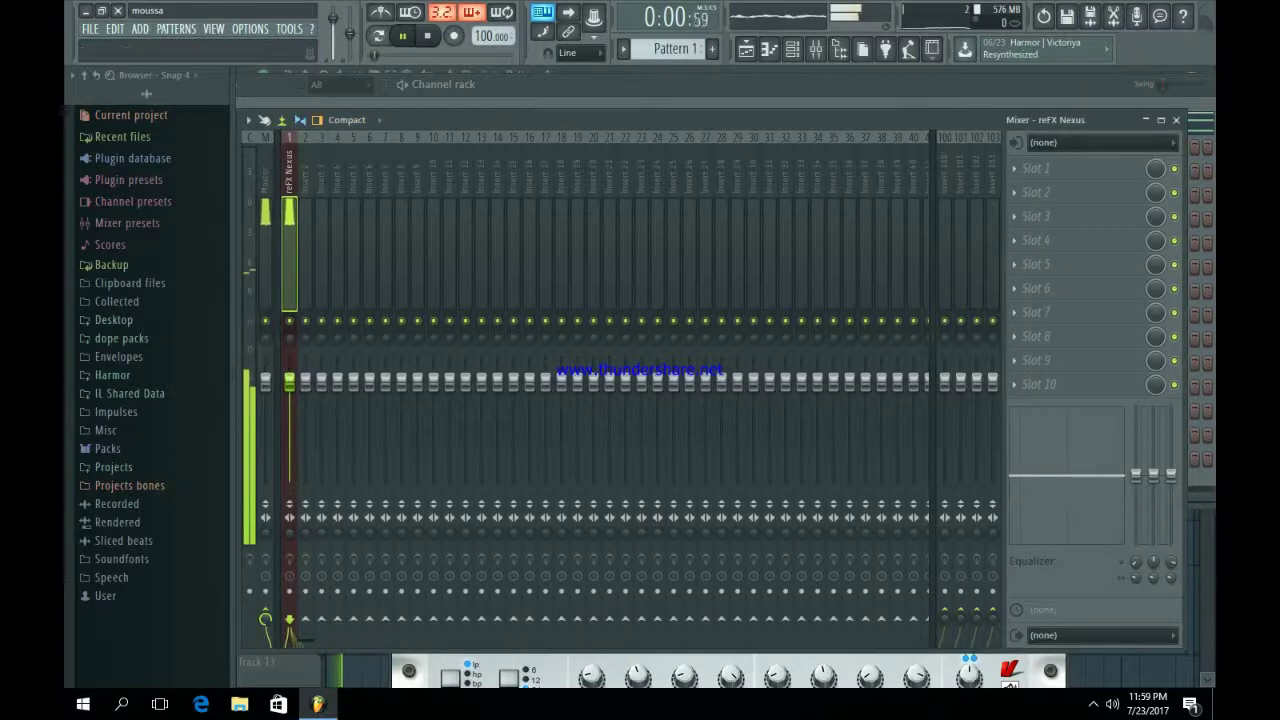
{"action": "left_click", "coordinate": [1035, 168]}
{"action": "left_click", "coordinate": [1010, 545]}
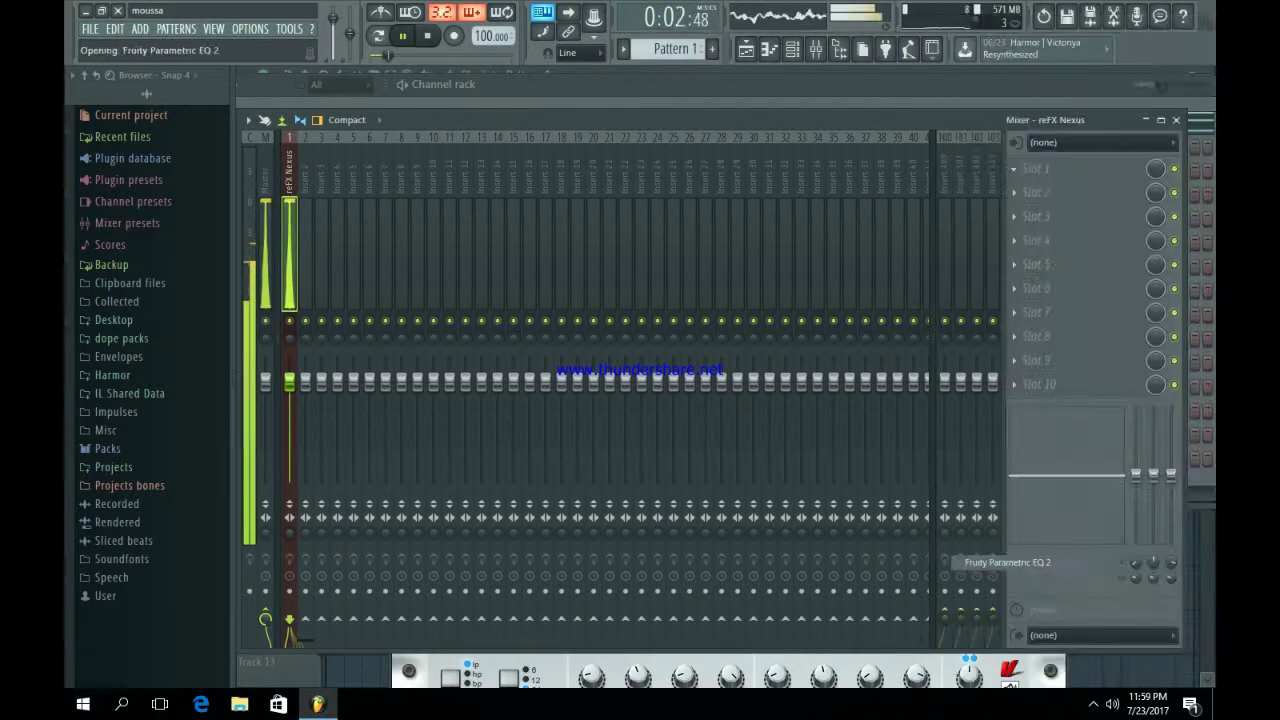
Step: Shape the piano's EQ with a steep low cut on band 1 and slight boosts on bands 5 and 6
{"action": "left_click_drag", "start_coordinate": [402, 361], "coordinate": [443, 430]}
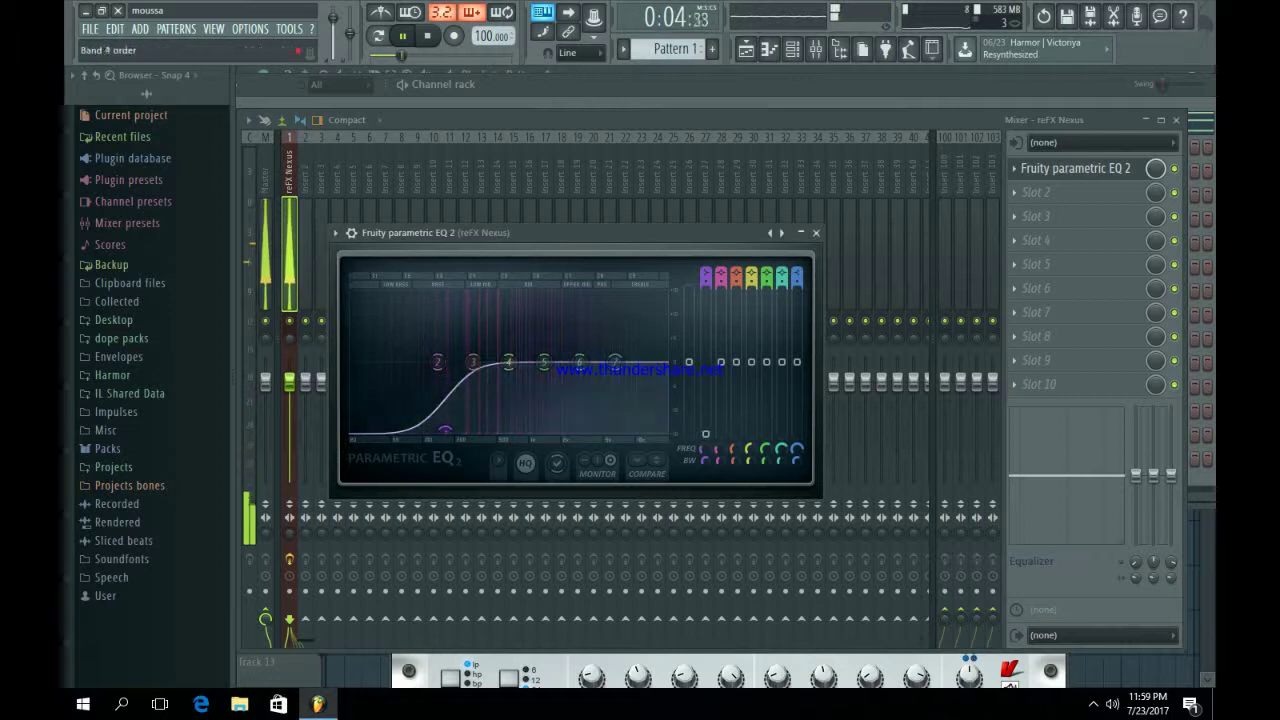
{"action": "scroll", "coordinate": [443, 430], "scroll_direction": "up", "scroll_amount": 3}
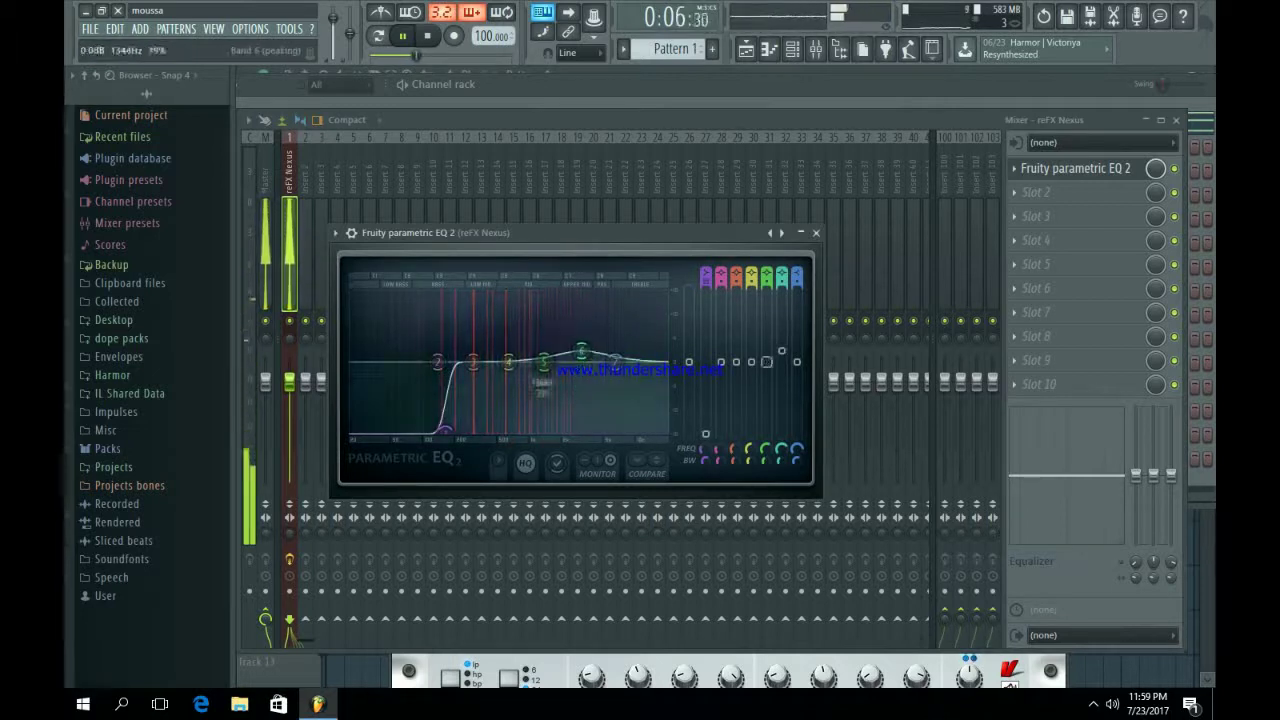
{"action": "left_click_drag", "start_coordinate": [543, 362], "coordinate": [515, 360]}
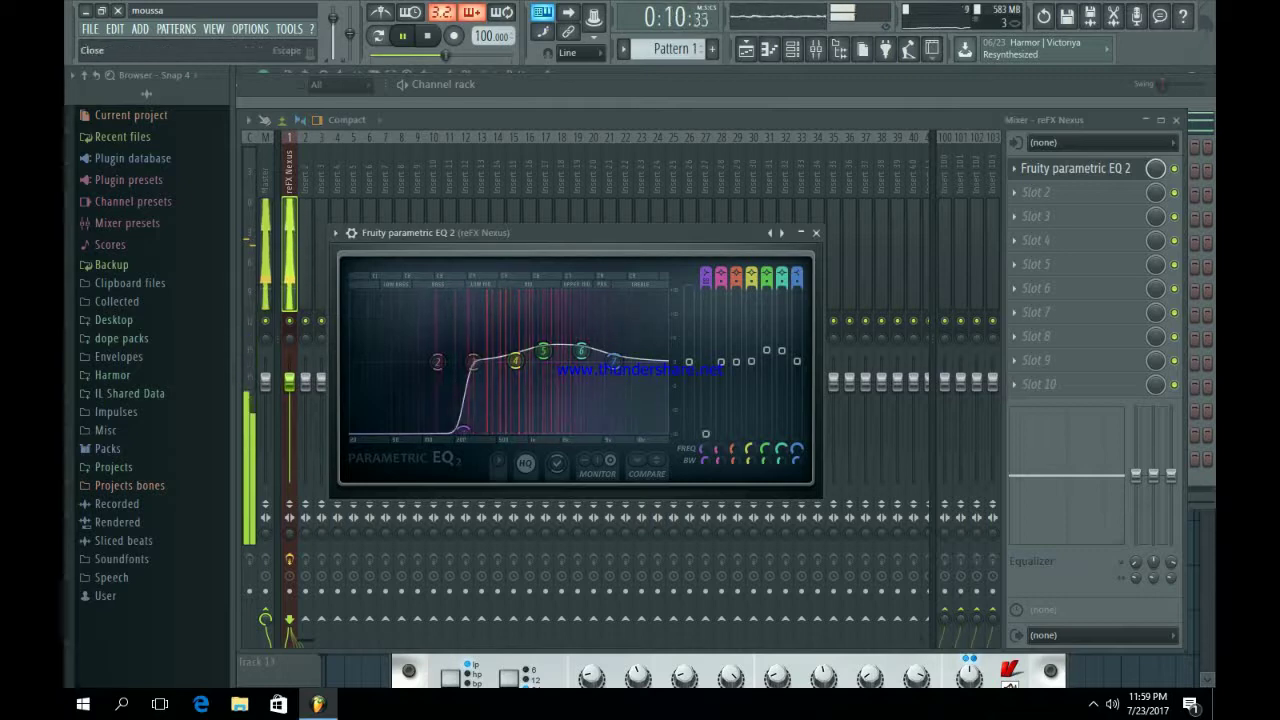
{"action": "left_click", "coordinate": [816, 232]}
Step: Add Fruity Stereo Shaper to effect slot 2 and apply one of its built-in presets
{"action": "left_click", "coordinate": [1036, 192]}
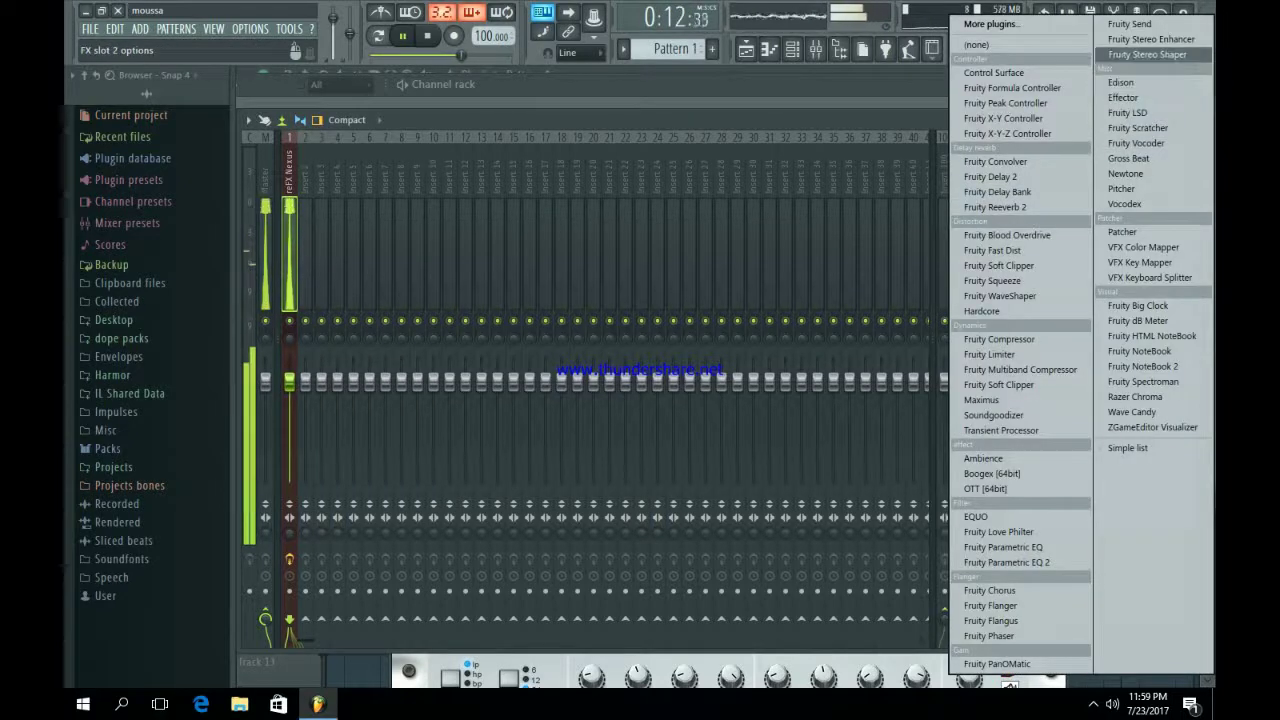
{"action": "left_click", "coordinate": [1147, 54]}
{"action": "right_click", "coordinate": [527, 253]}
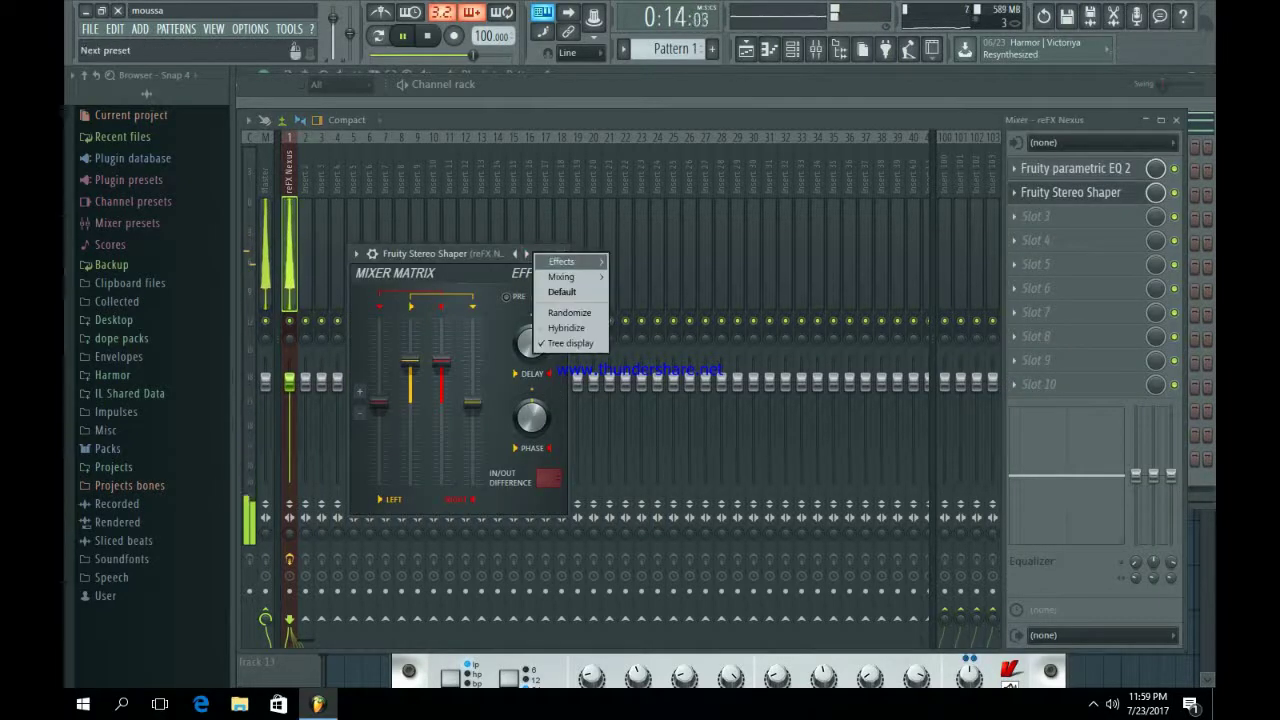
{"action": "left_click", "coordinate": [640, 380]}
{"action": "left_click", "coordinate": [561, 253]}
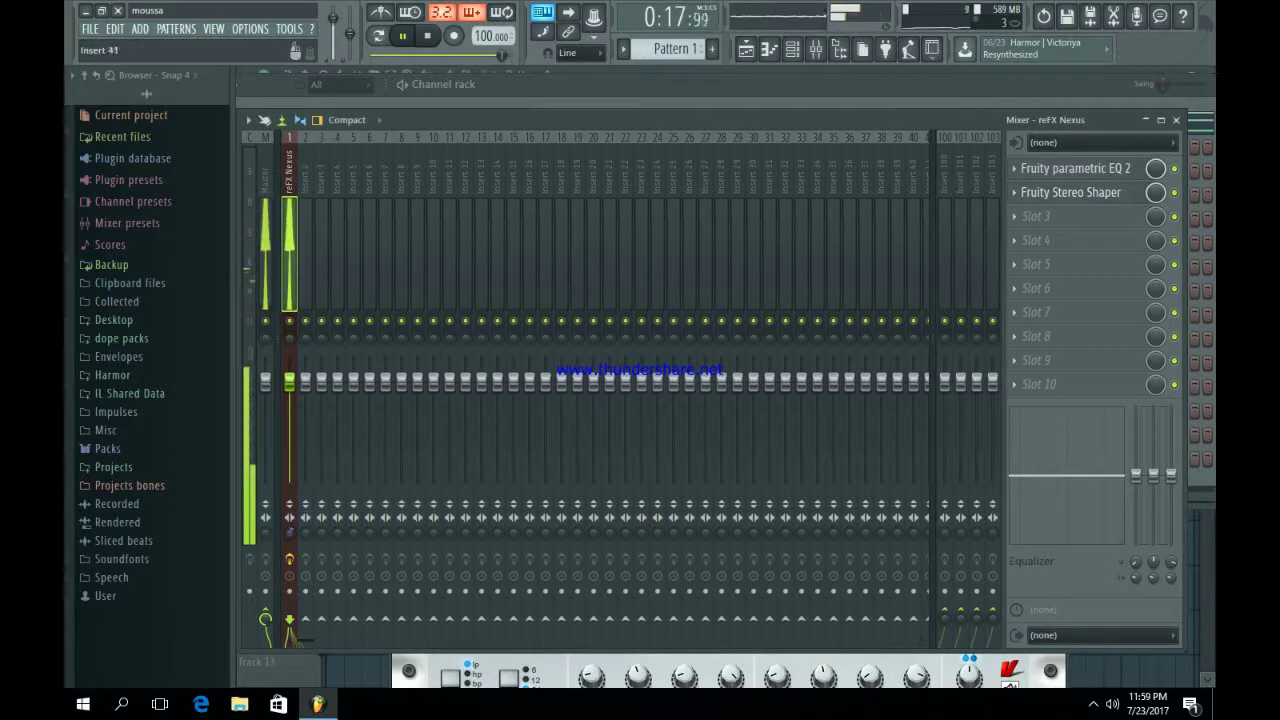
Step: Add Fruity Reeverb 2 to effect slot 3 with a decay of about 2.4 sec, and lower the insert's volume to about 90%
{"action": "left_click", "coordinate": [1036, 216]}
{"action": "left_click", "coordinate": [1000, 277]}
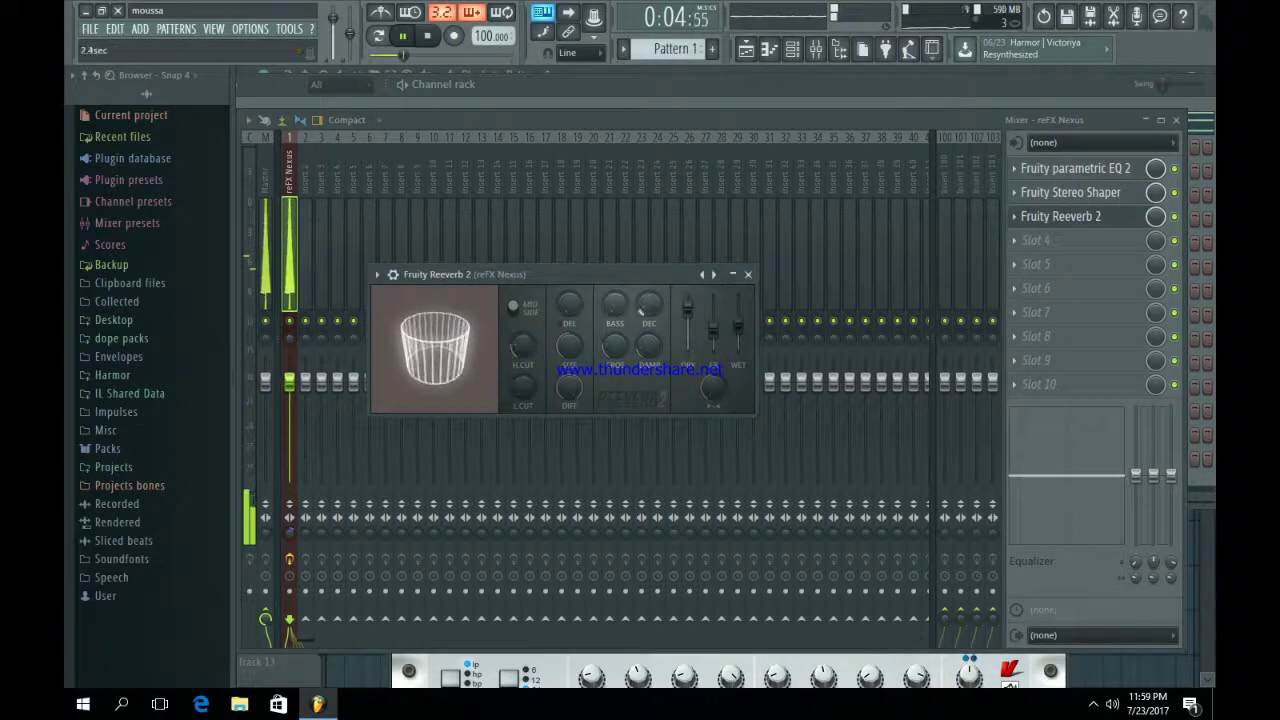
{"action": "key", "text": "Escape"}
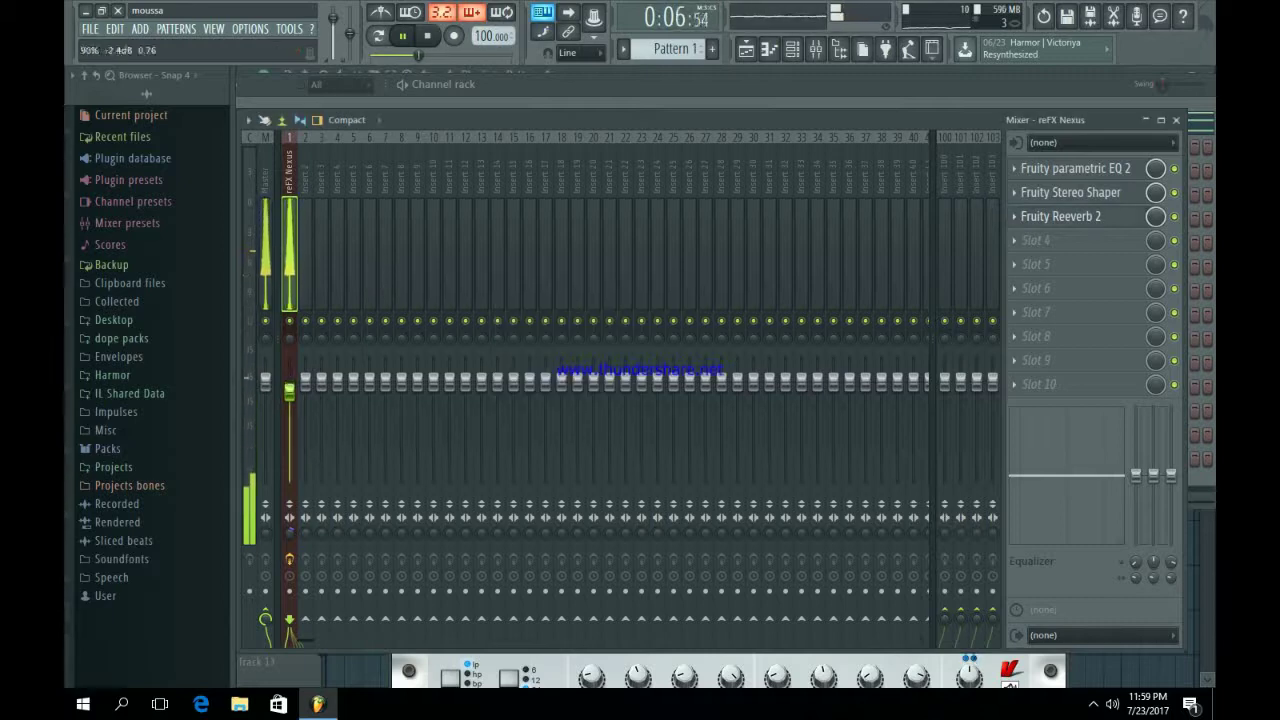
Step: Add Gross Beat to effect slot 4 and choose its Sidechain volume preset
{"action": "left_click", "coordinate": [1040, 240]}
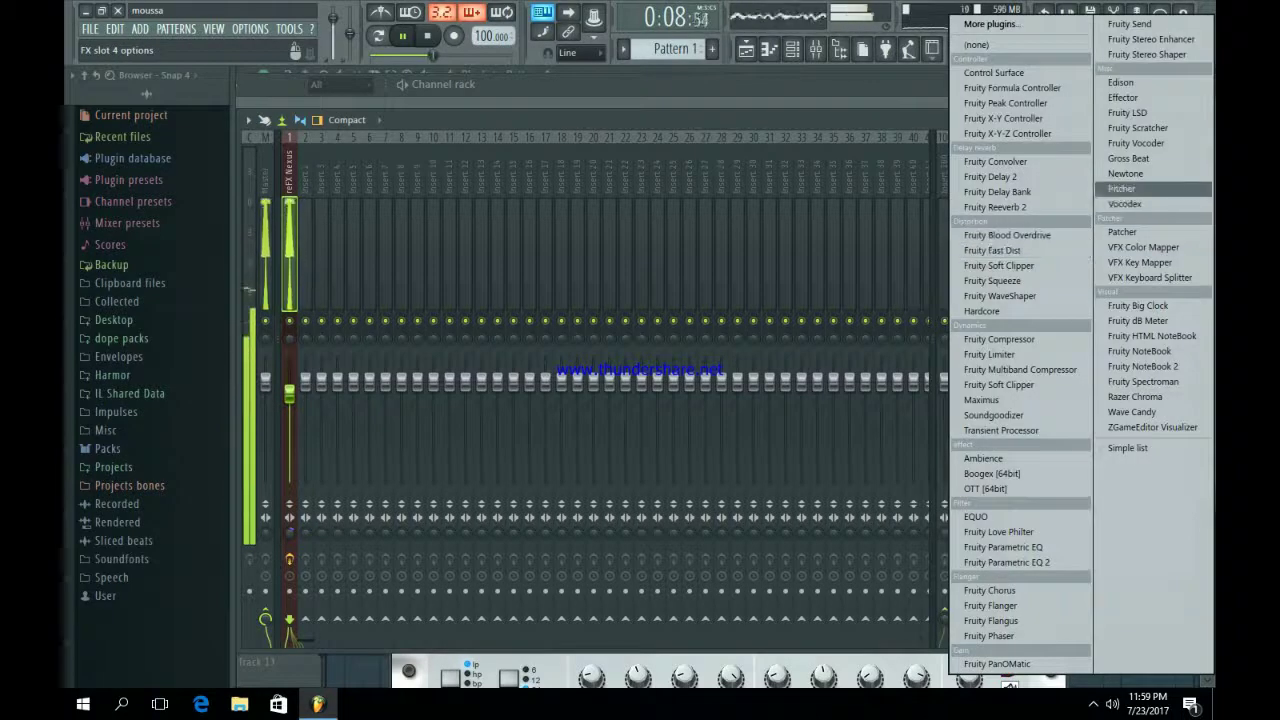
{"action": "left_click", "coordinate": [1129, 158]}
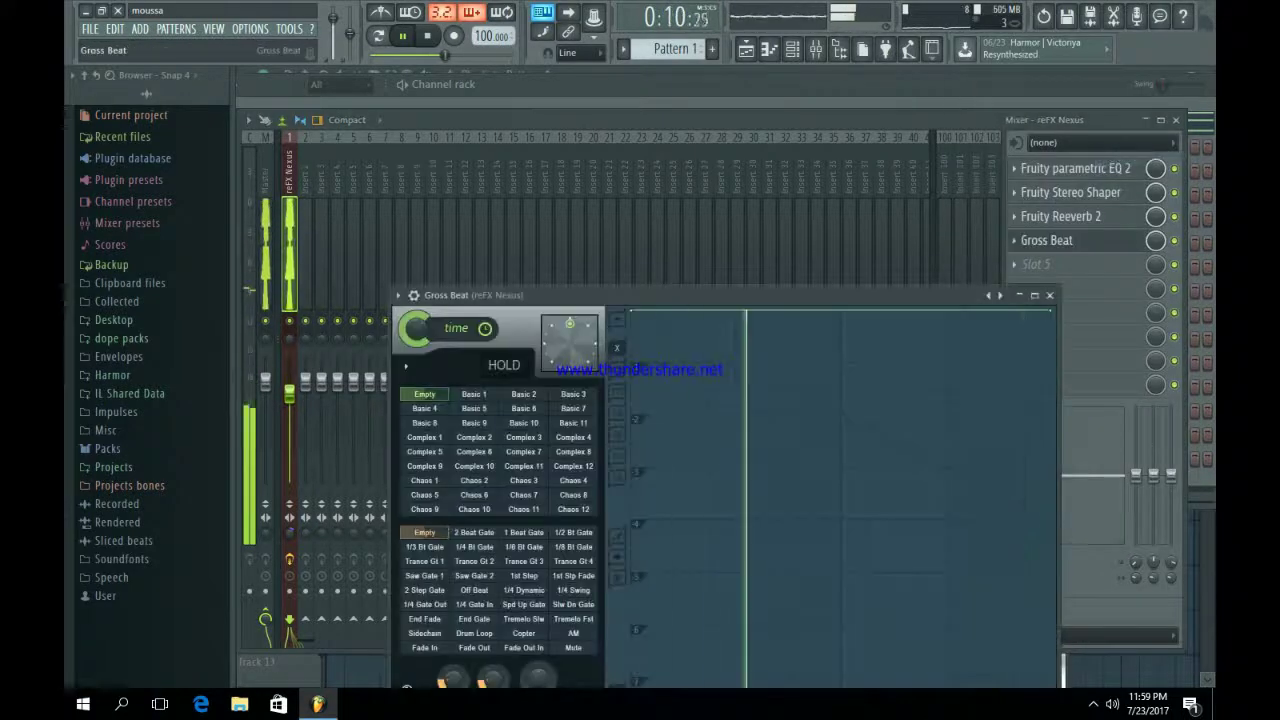
{"action": "key", "text": "space"}
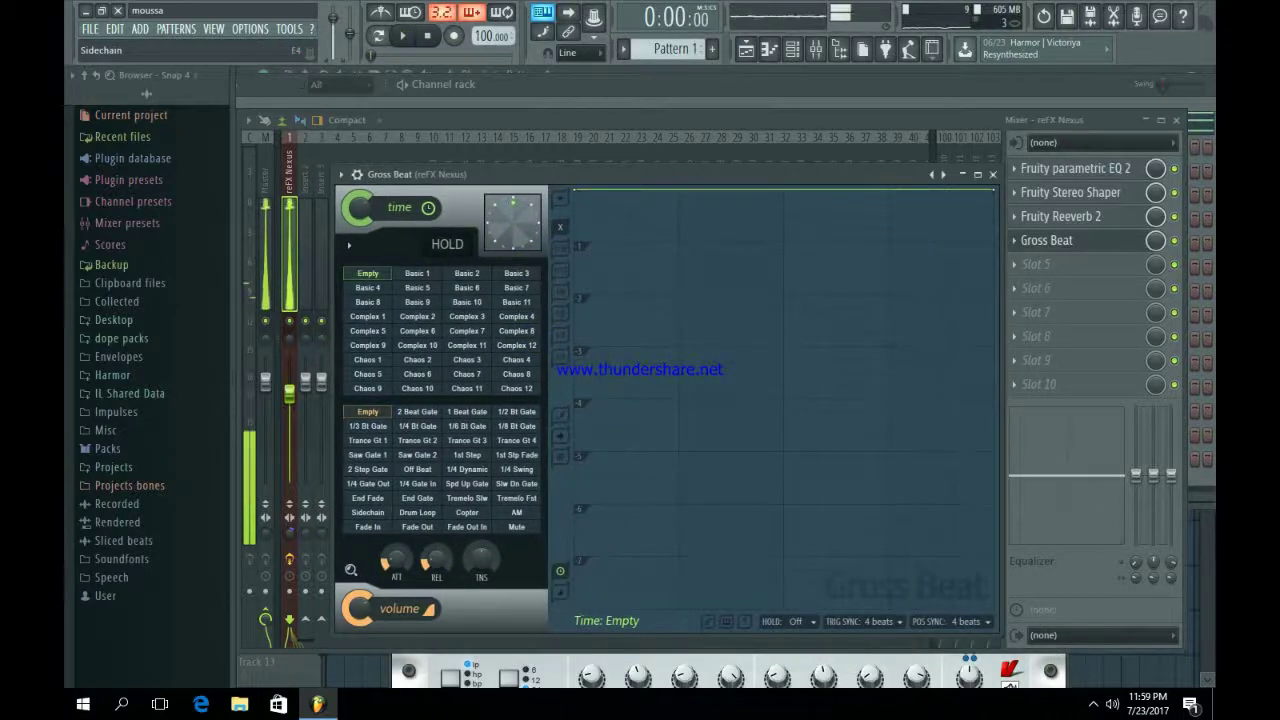
{"action": "left_click", "coordinate": [367, 512]}
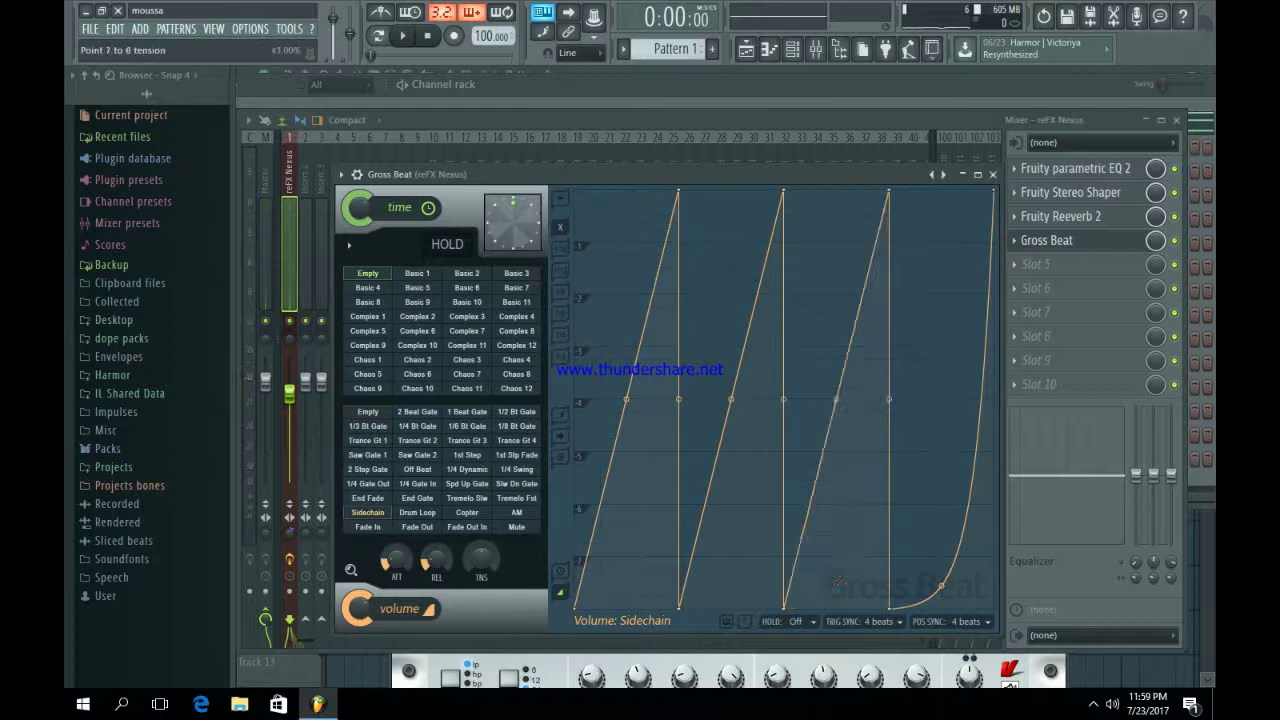
Step: Raise the four low points of the Sidechain volume envelope to just below mid-height and play the result
{"action": "left_click_drag", "start_coordinate": [575, 606], "coordinate": [575, 437]}
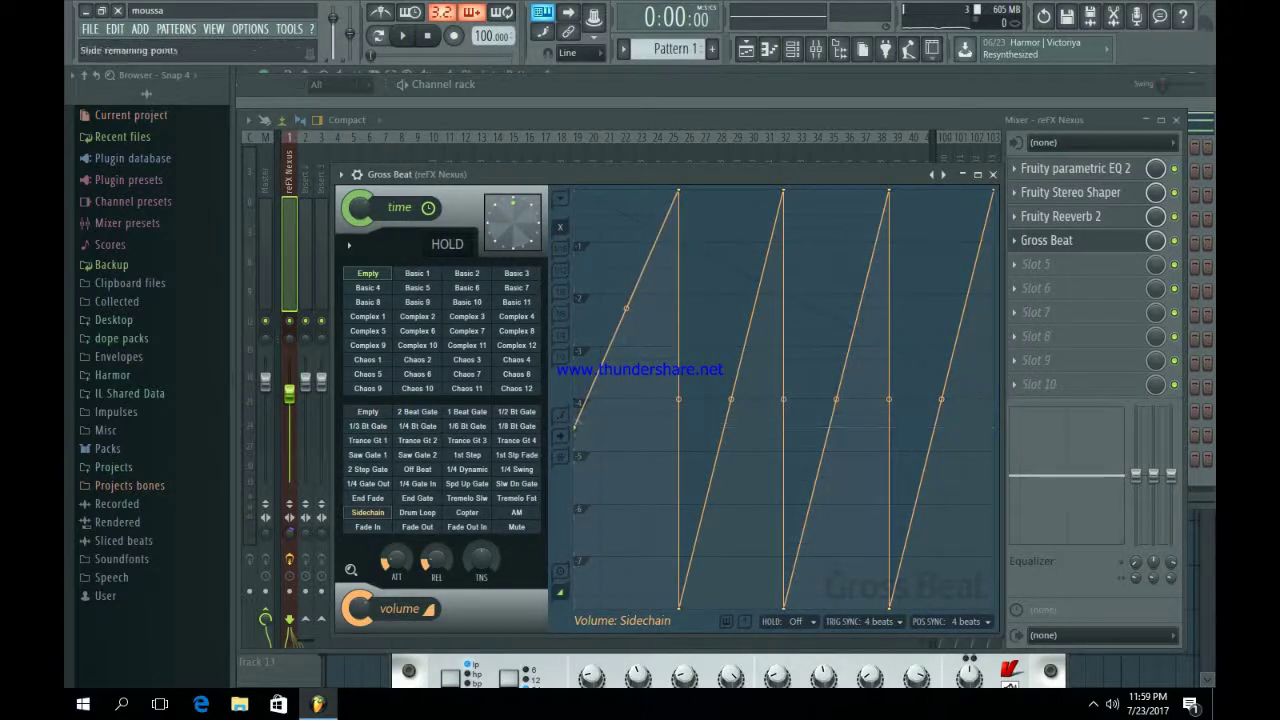
{"action": "left_click_drag", "start_coordinate": [679, 606], "coordinate": [682, 427]}
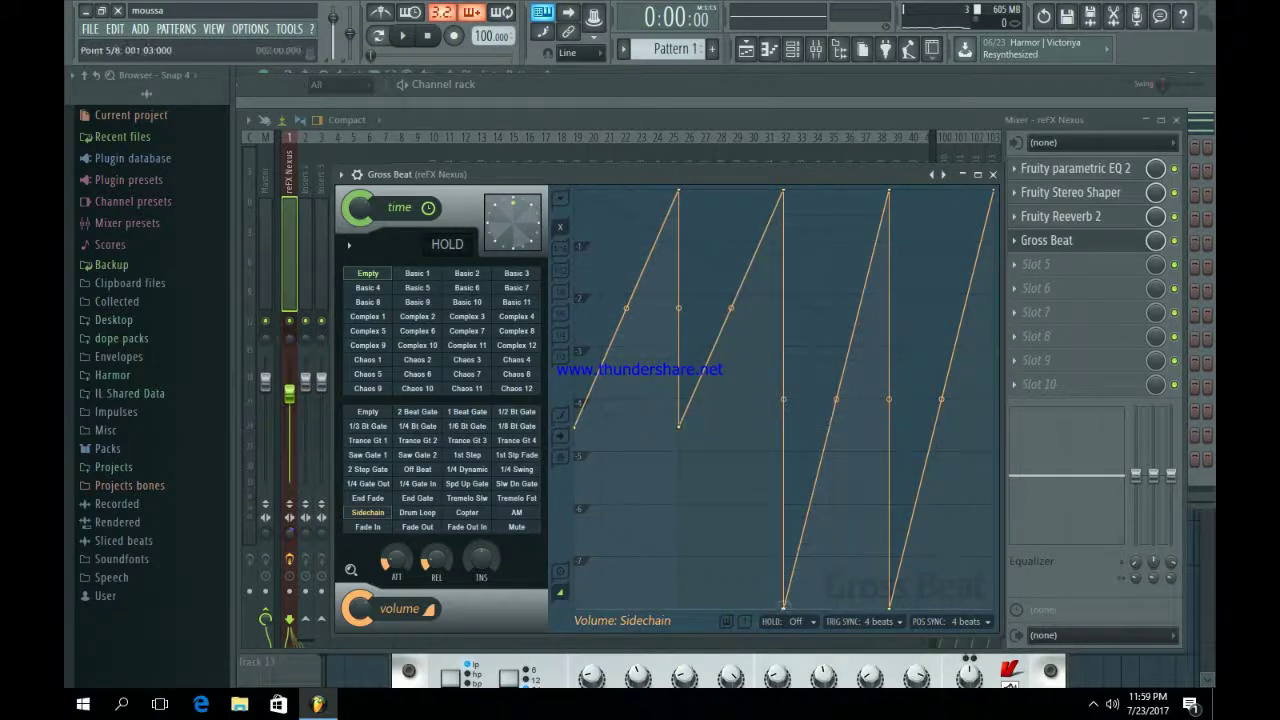
{"action": "left_click_drag", "start_coordinate": [783, 606], "coordinate": [783, 462]}
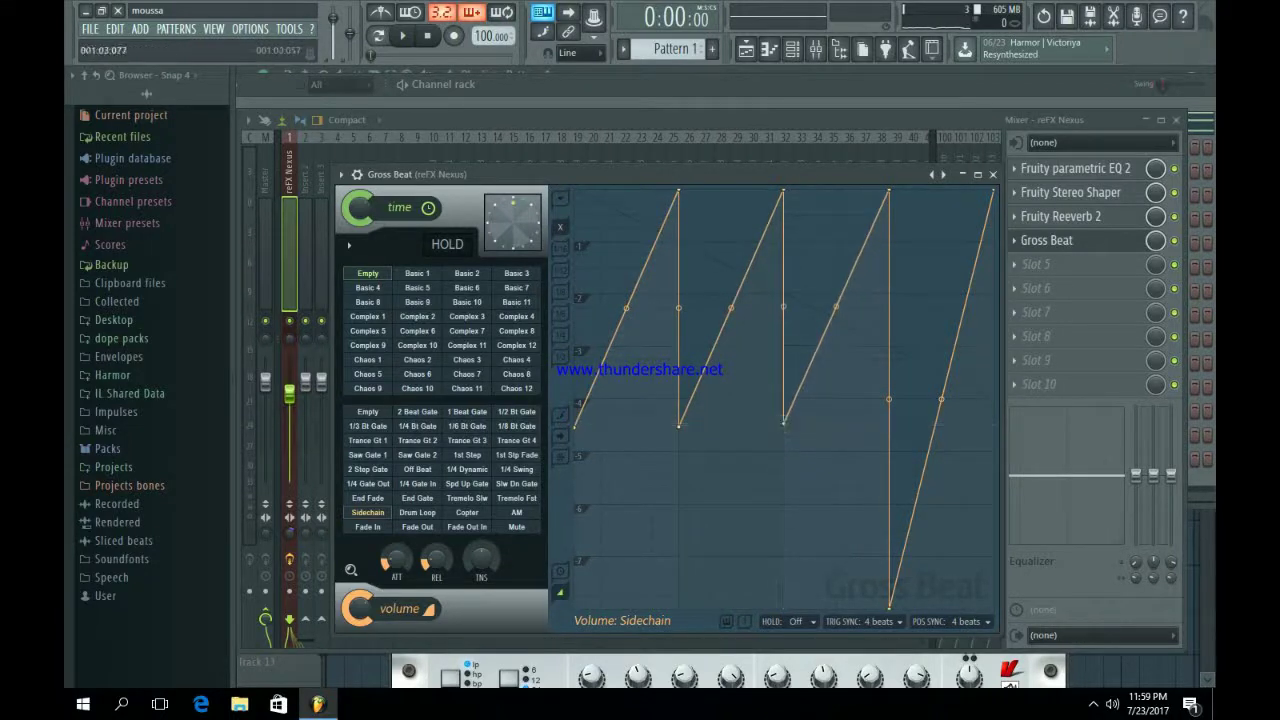
{"action": "left_click_drag", "start_coordinate": [889, 588], "coordinate": [889, 424]}
{"action": "key", "text": "space"}
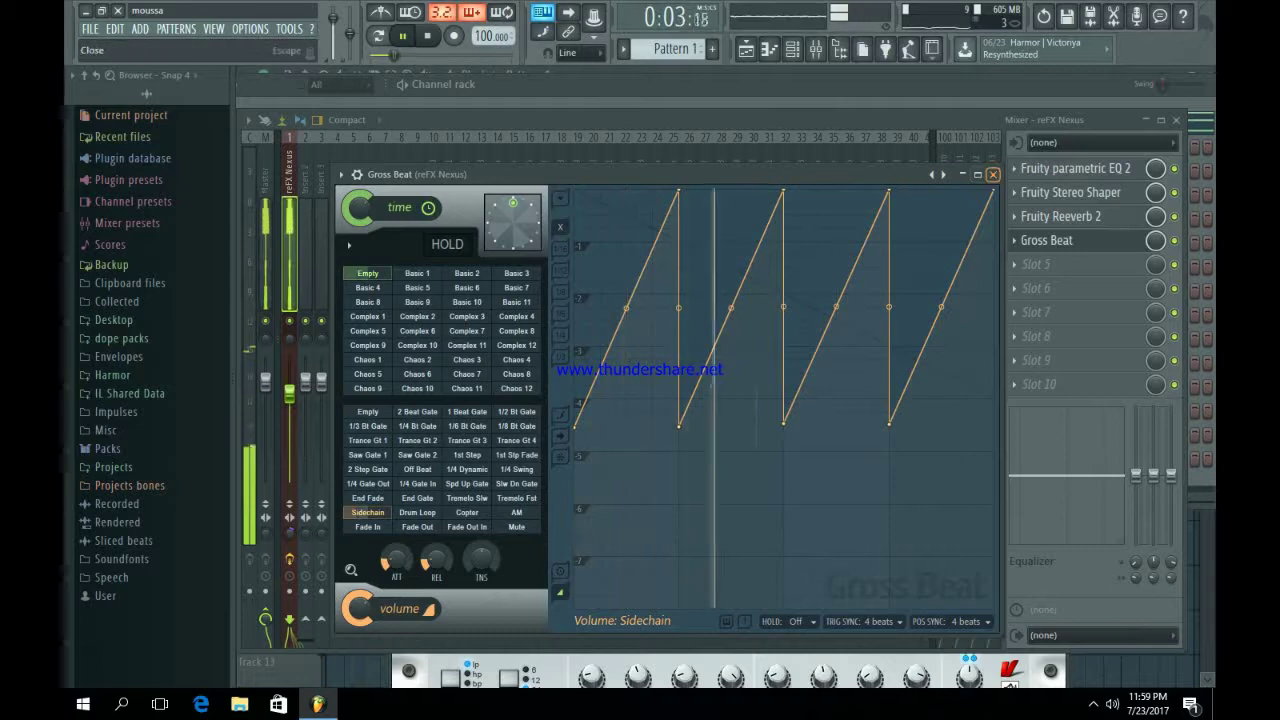
Step: Place the Ocean Waves sample on playlist Track 2 from bar 1 and time-stretch the clip to eight bars
{"action": "key", "text": "Escape"}
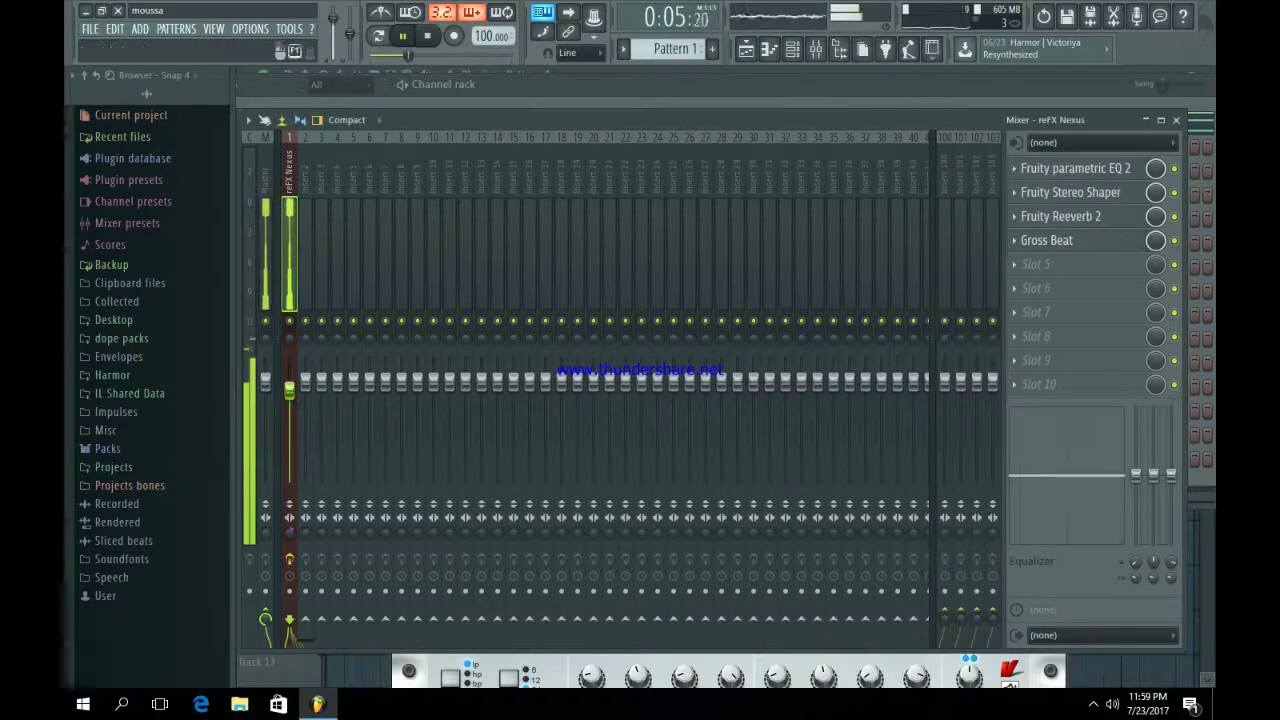
{"action": "key", "text": "F5"}
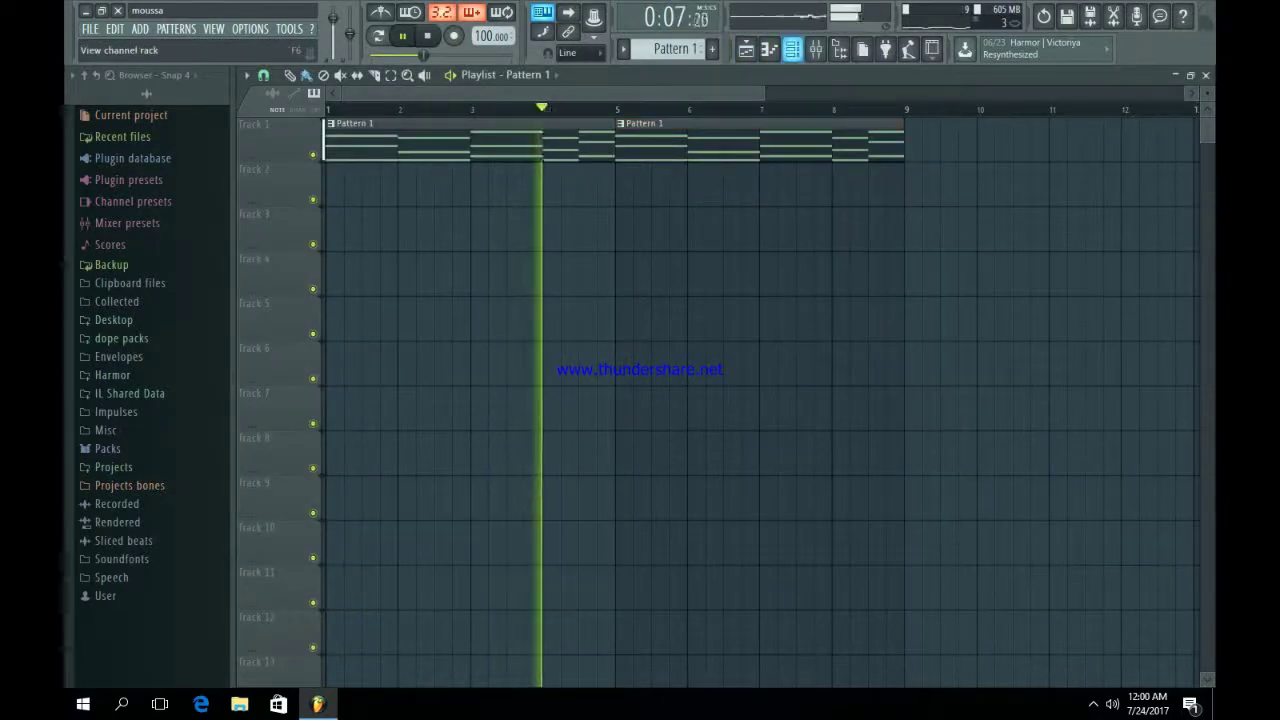
{"action": "key", "text": "F6"}
{"action": "key", "text": "space"}
{"action": "left_click", "coordinate": [341, 459]}
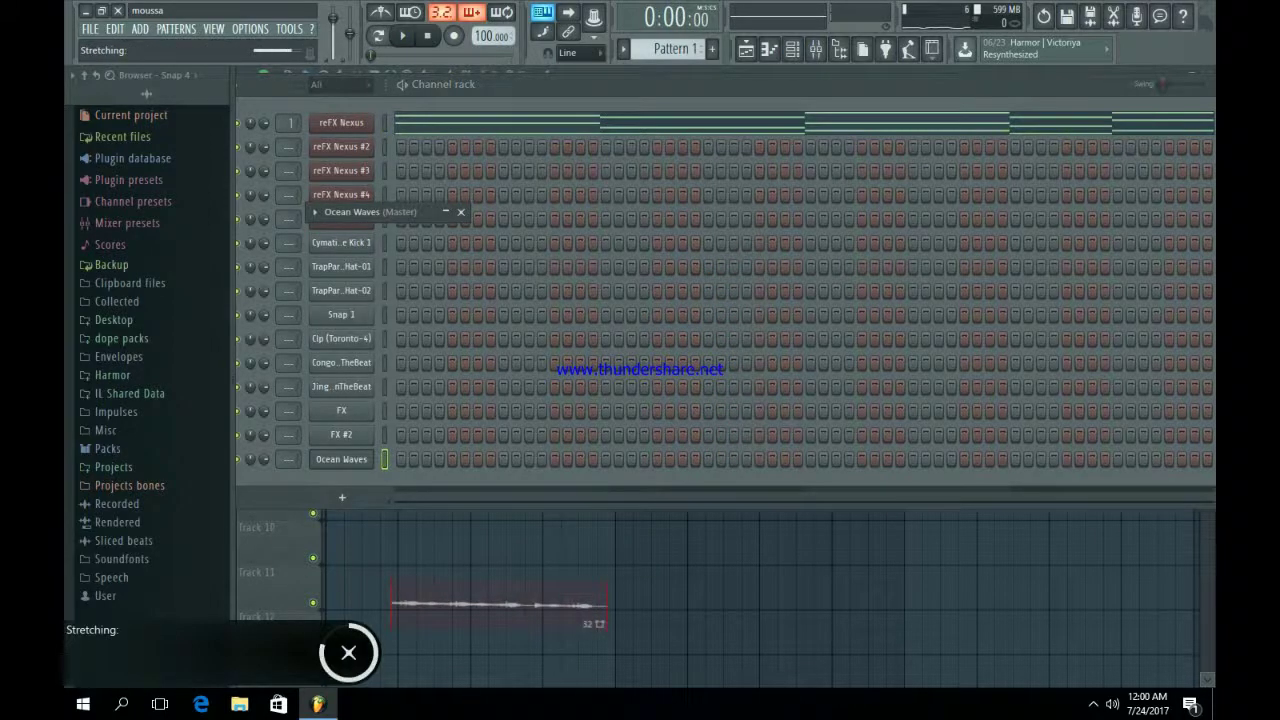
{"action": "left_click_drag", "start_coordinate": [500, 605], "coordinate": [439, 182]}
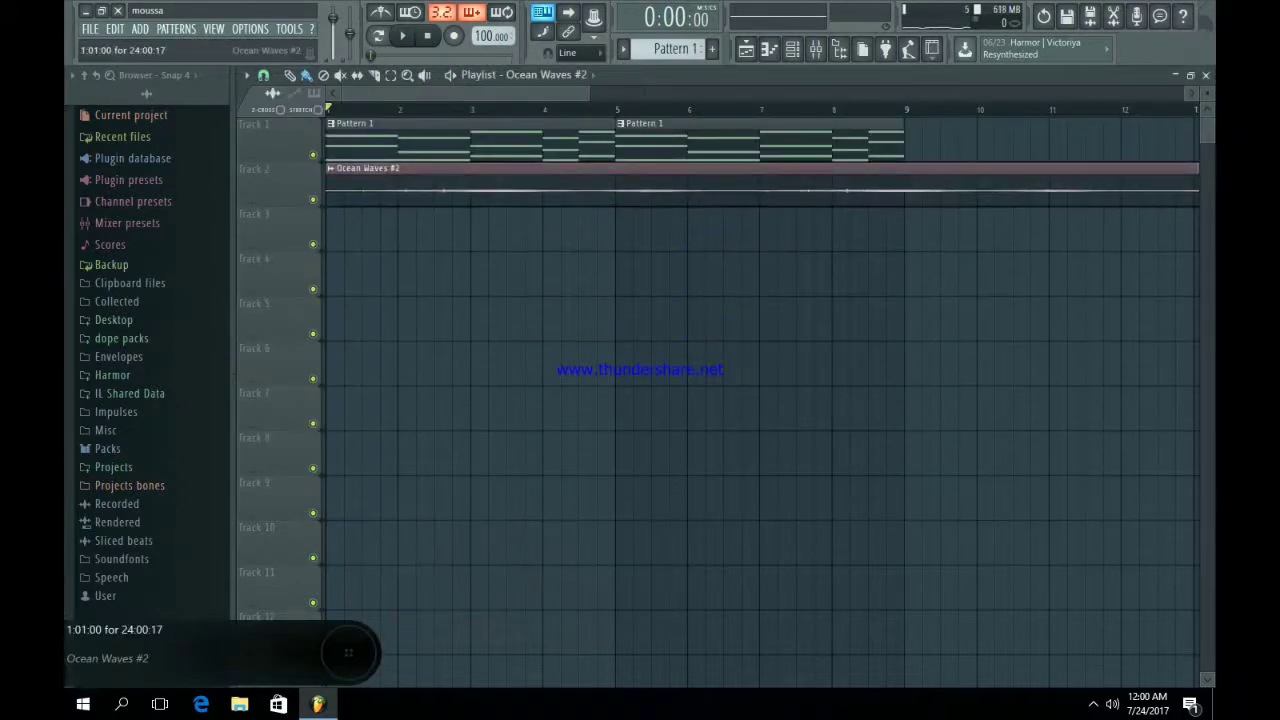
{"action": "double_click", "coordinate": [439, 182]}
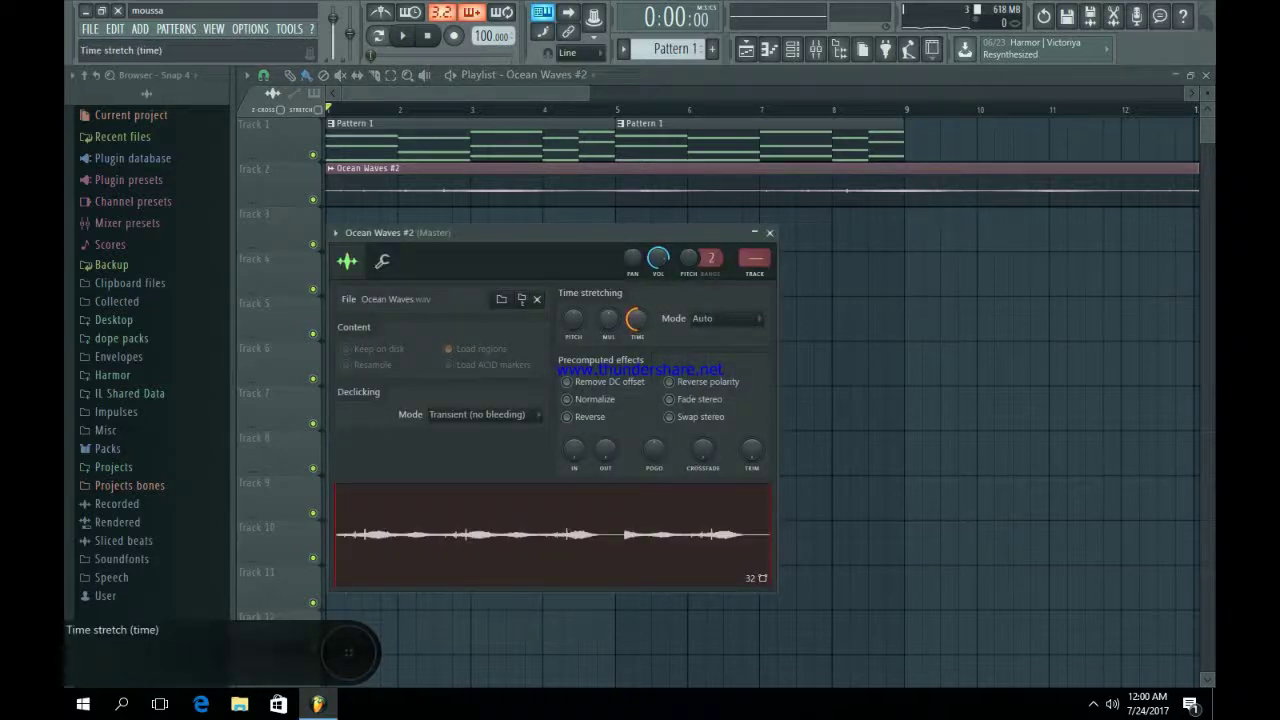
{"action": "left_click_drag", "start_coordinate": [634, 319], "coordinate": [634, 330]}
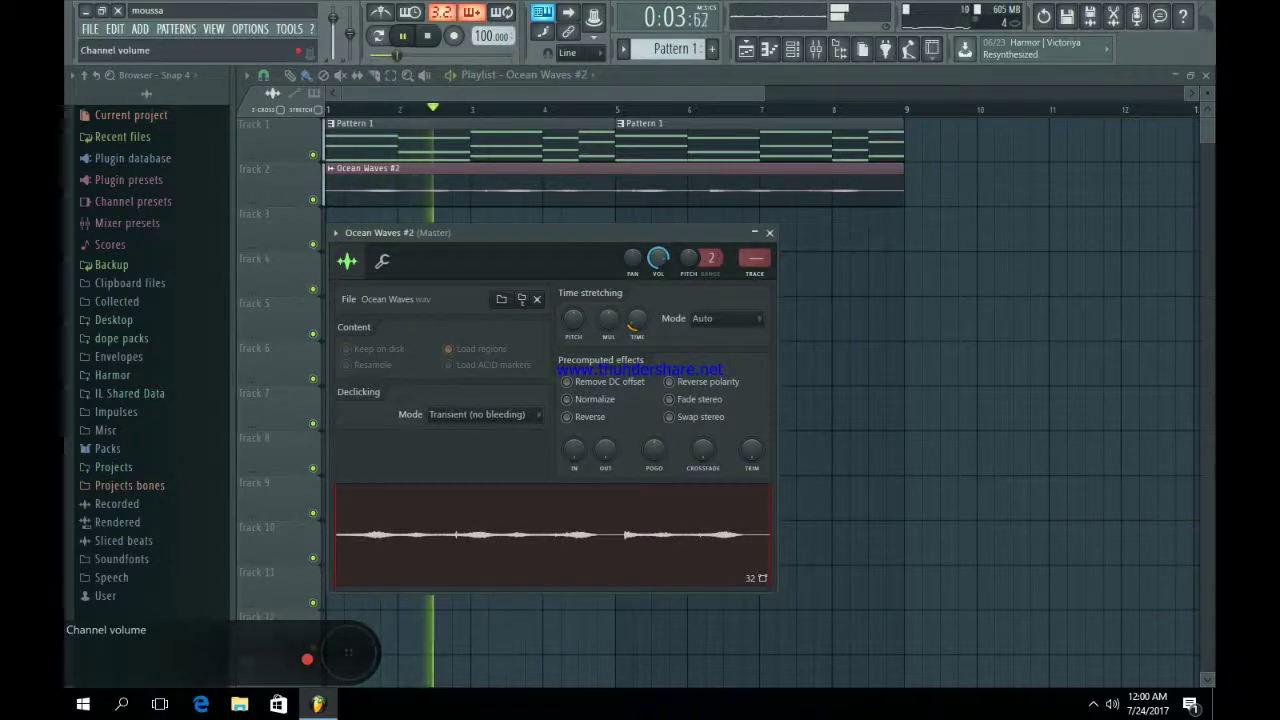
Step: Route Ocean Waves #2 to mixer insert 2 and add Fruity Reeverb 2 to its effect slot 1 with a lowered high cut
{"action": "key", "text": "F9"}
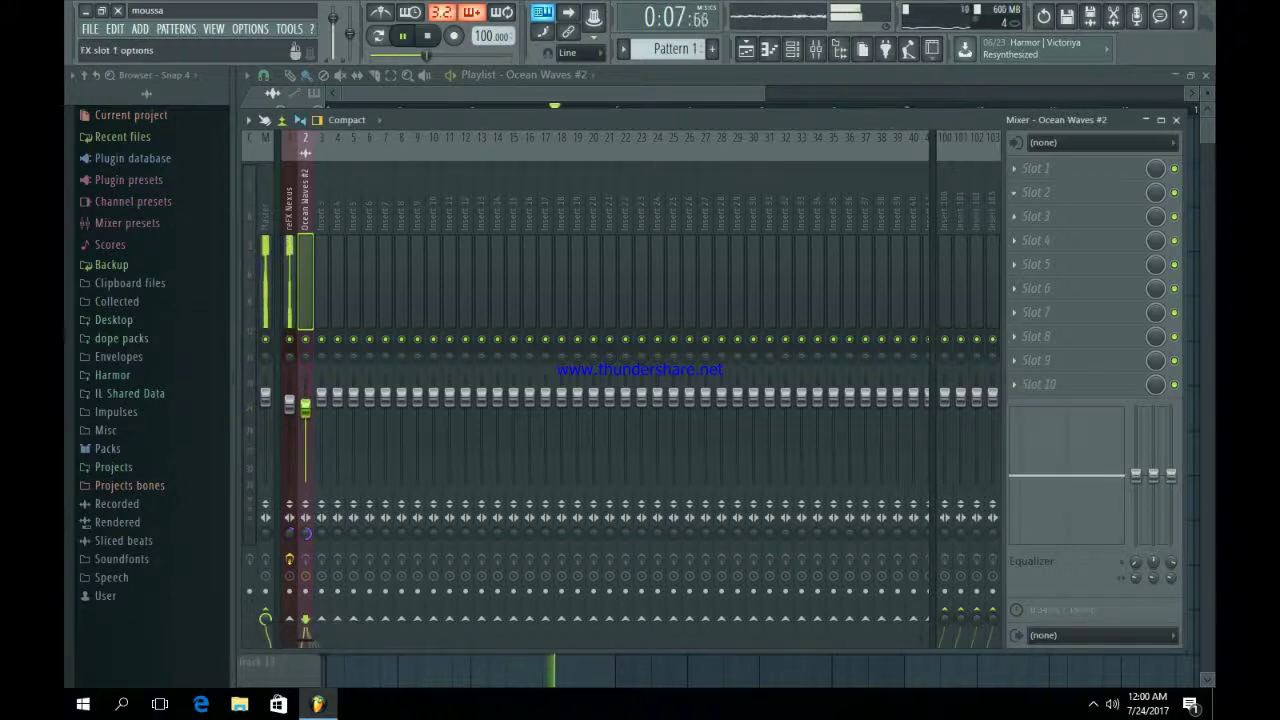
{"action": "left_click", "coordinate": [1036, 168]}
{"action": "left_click", "coordinate": [995, 207]}
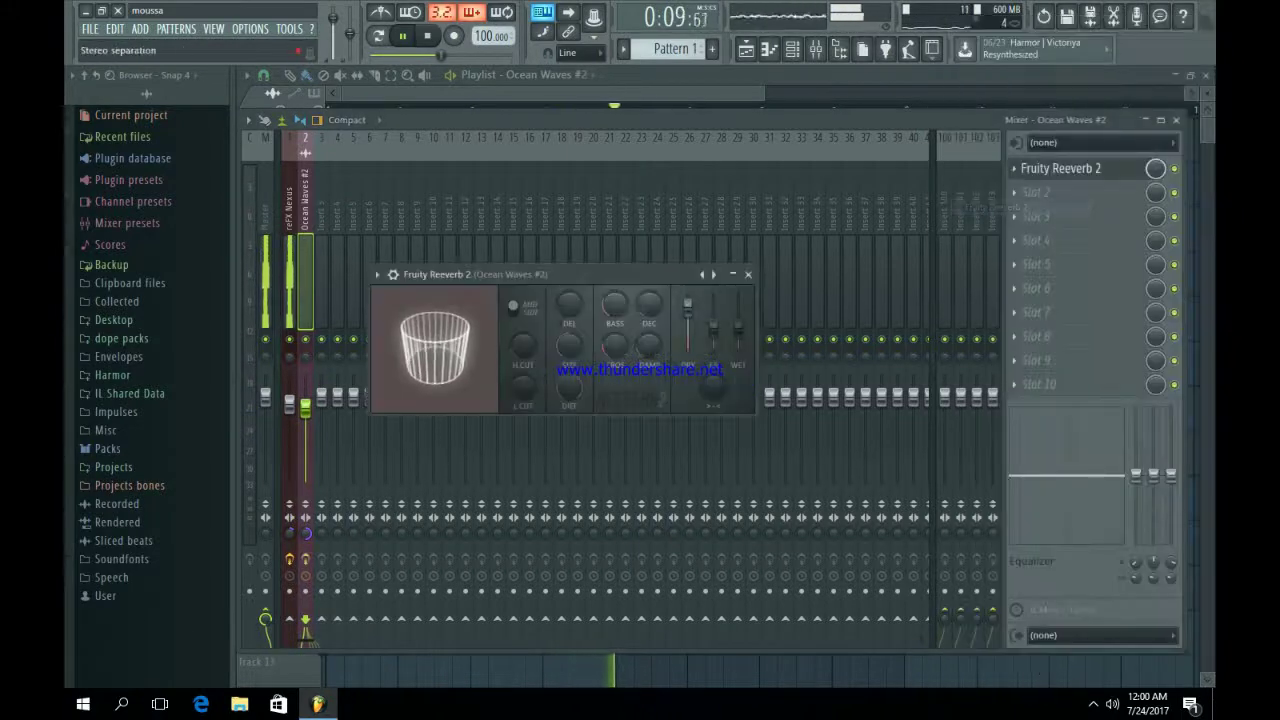
{"action": "left_click_drag", "start_coordinate": [521, 345], "coordinate": [521, 360]}
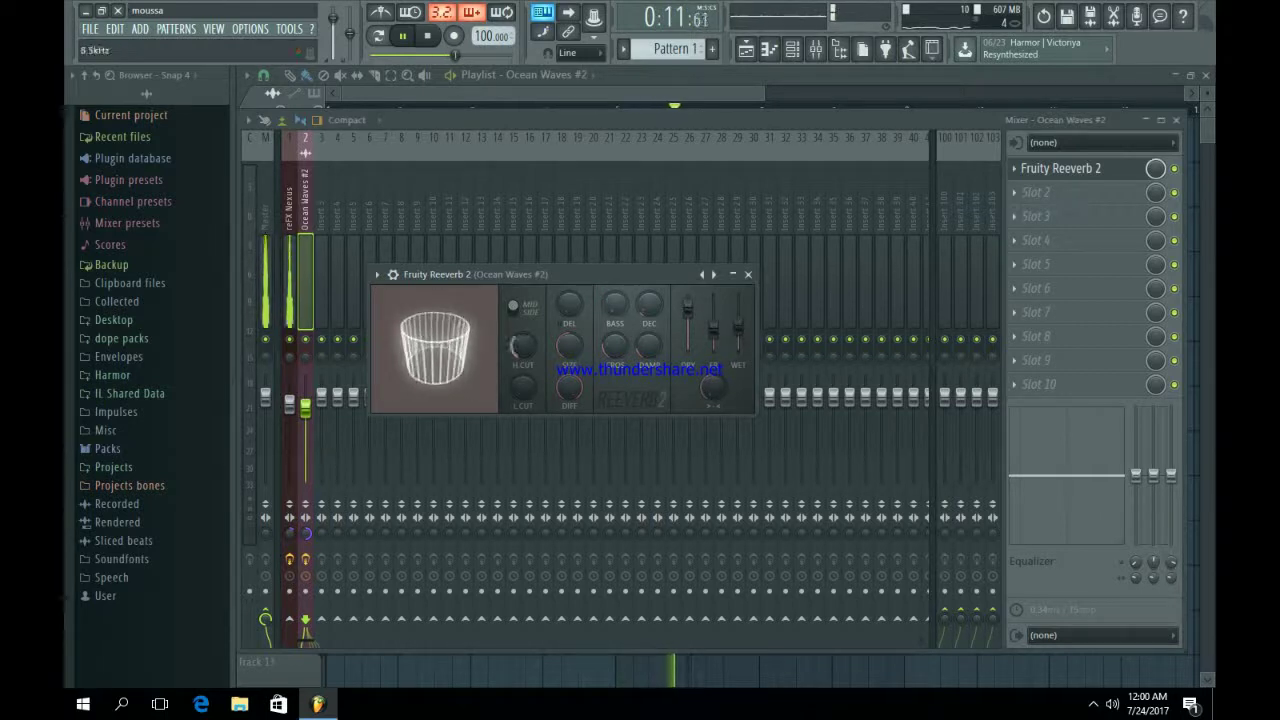
{"action": "left_click", "coordinate": [747, 274]}
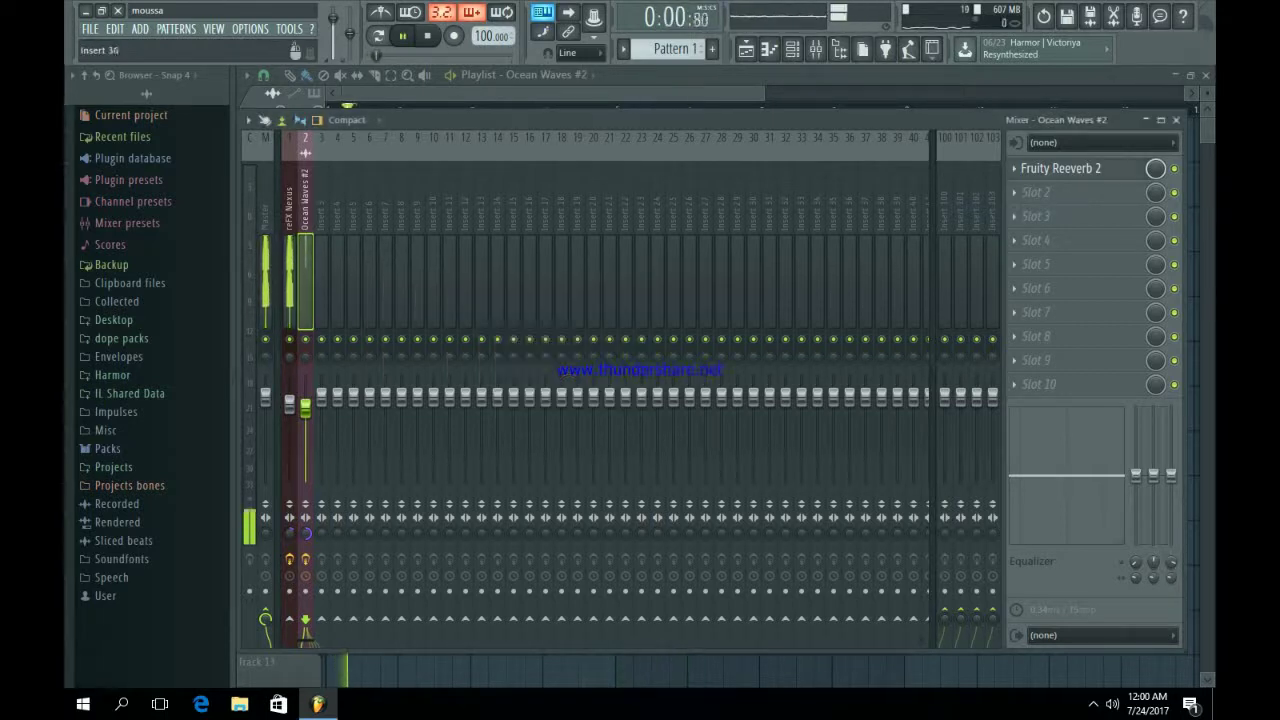
{"action": "left_click", "coordinate": [1035, 192]}
{"action": "key", "text": "Escape"}
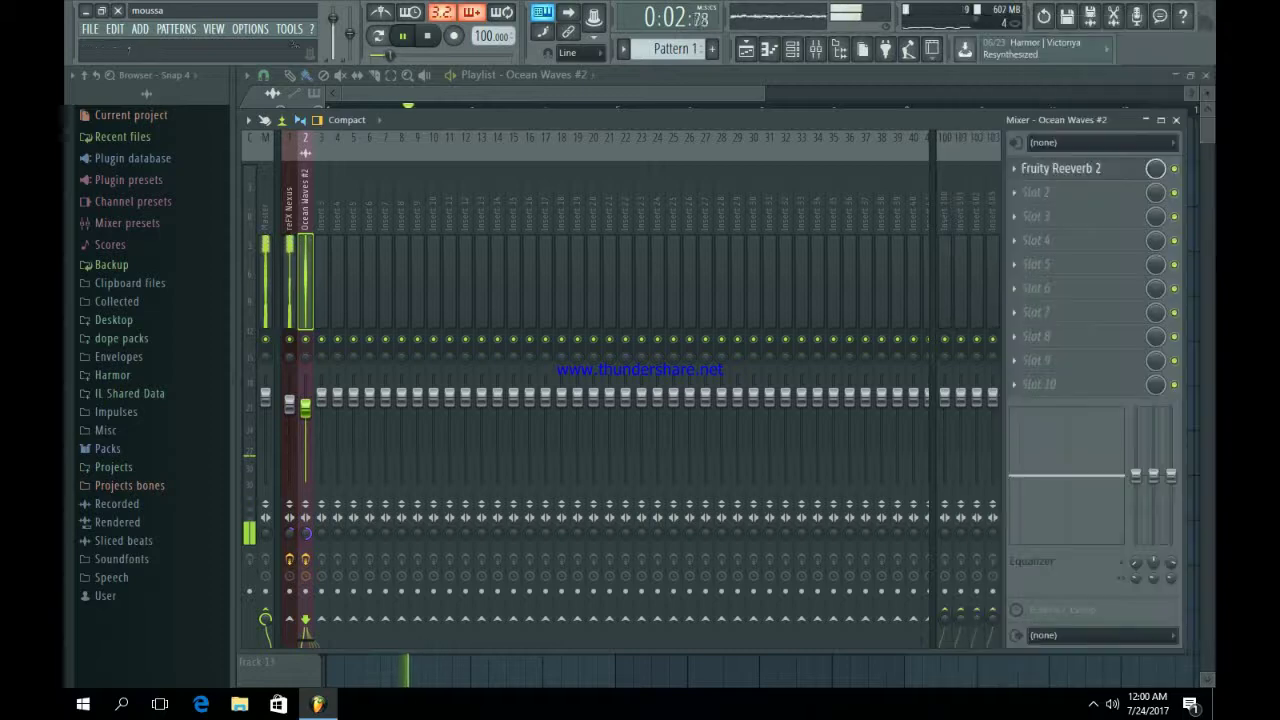
{"action": "left_click", "coordinate": [1060, 168]}
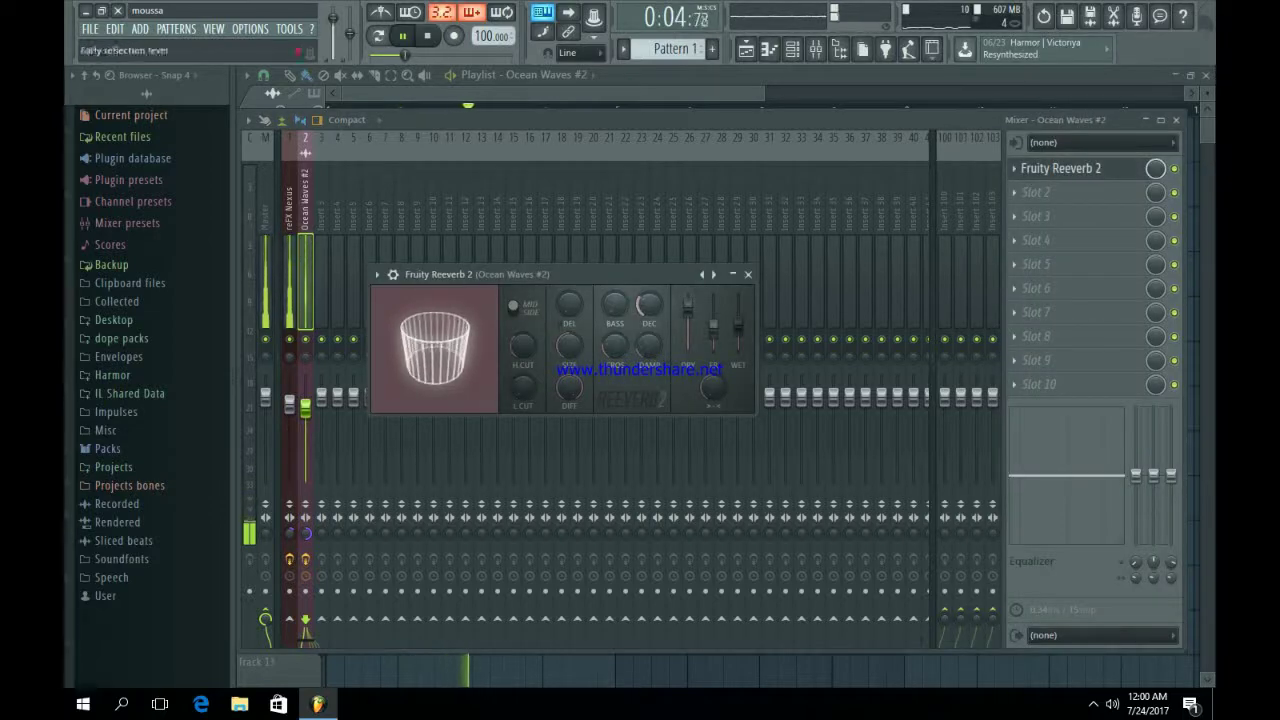
{"action": "left_click", "coordinate": [748, 274]}
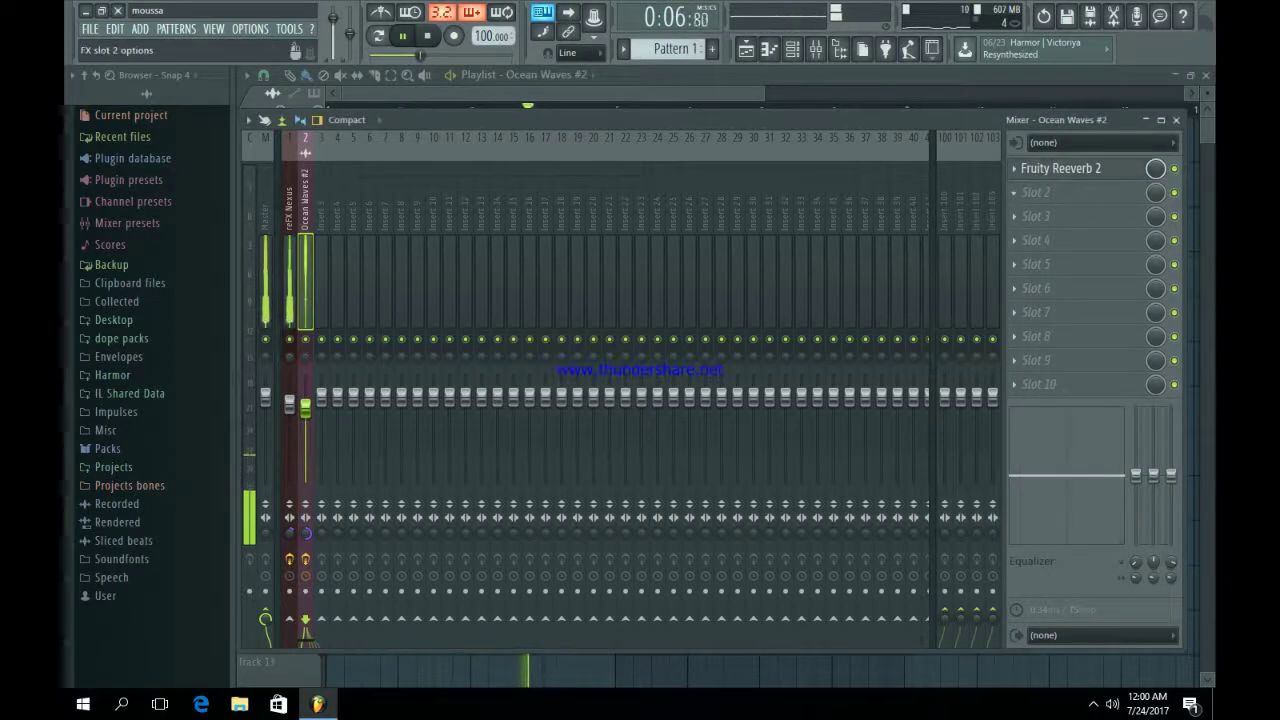
Step: Add Fruity parametric EQ 2 to effect slot 2 of the Ocean Waves #2 insert and lower the insert's volume to 82%
{"action": "left_click", "coordinate": [1035, 192]}
{"action": "left_click", "coordinate": [1007, 562]}
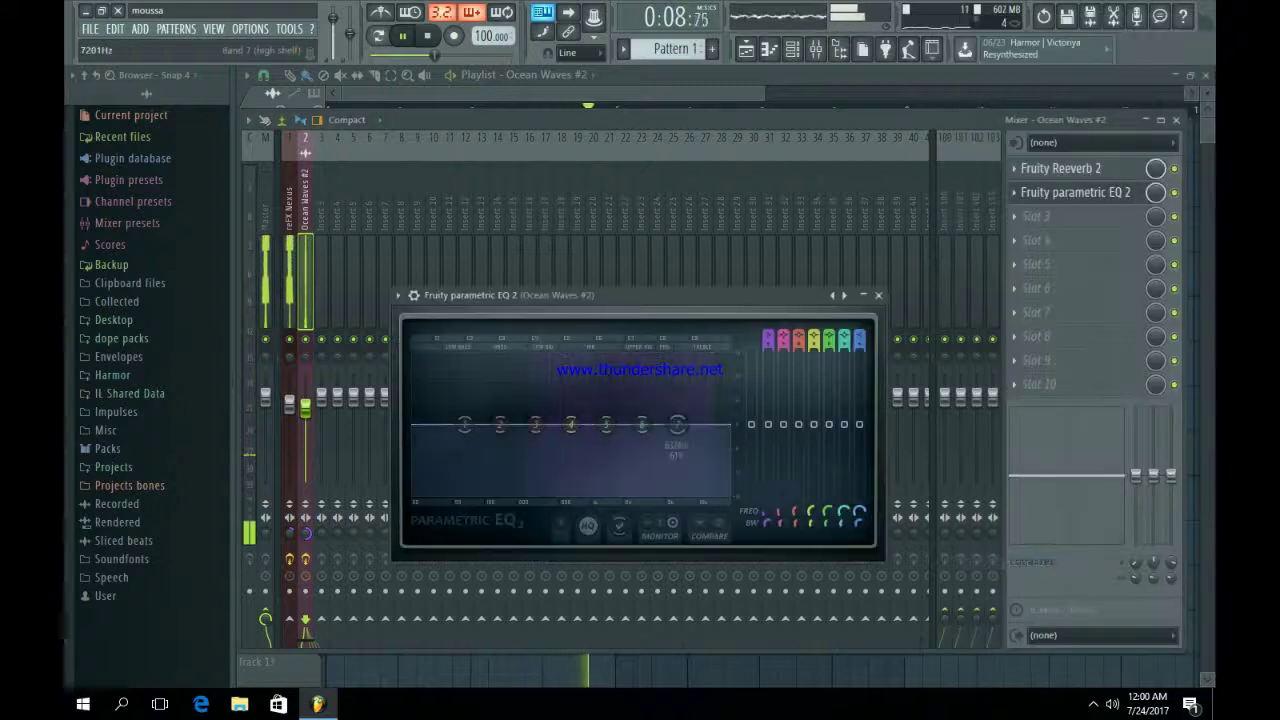
{"action": "key", "text": "Escape"}
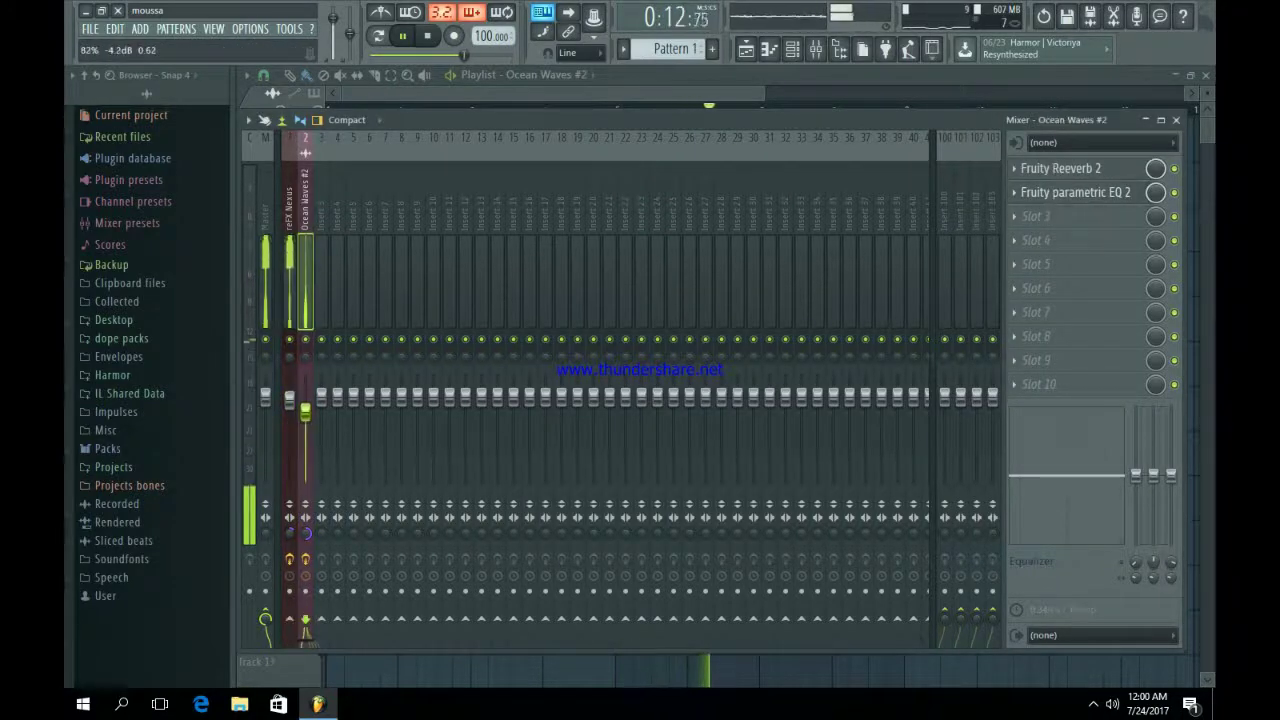
Step: Slice a half-bar piece out of the Ocean Waves #2 clip between bars 6 and 7 and move it to 5:16:00
{"action": "key", "text": "F5"}
{"action": "key", "text": "space"}
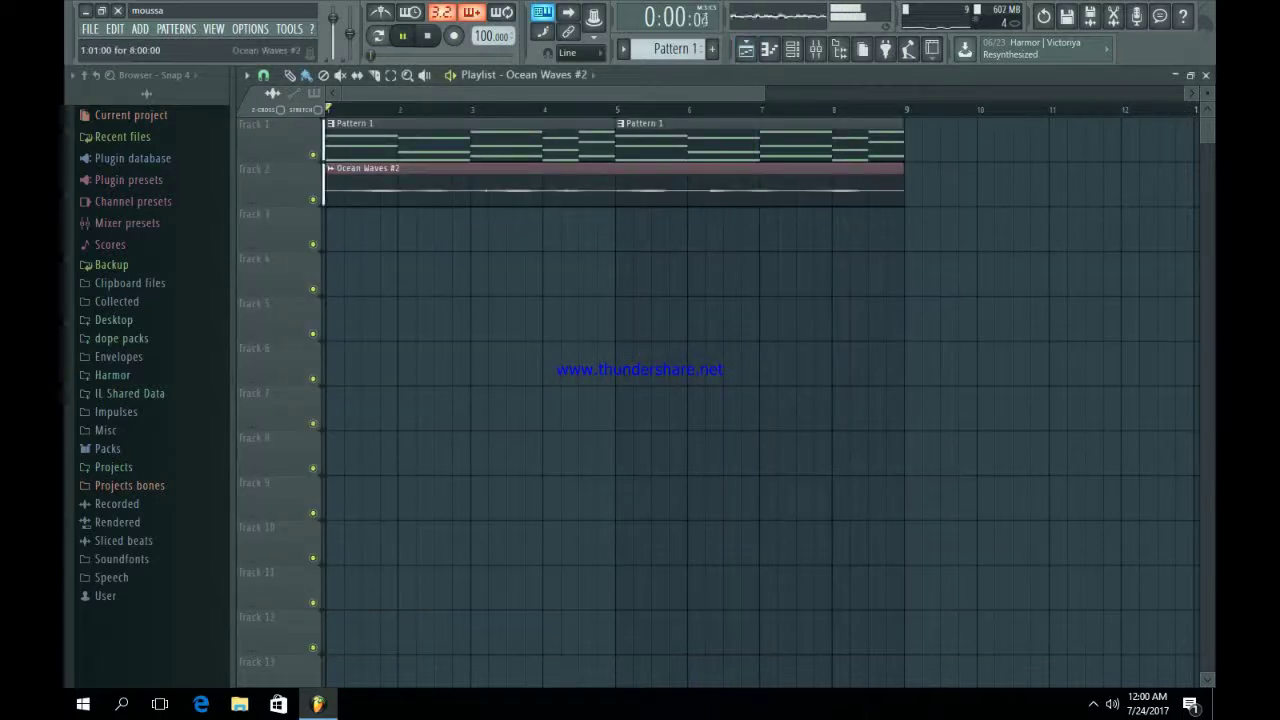
{"action": "key", "text": "space"}
{"action": "scroll", "coordinate": [912, 400], "scroll_direction": "up", "scroll_amount": 5}
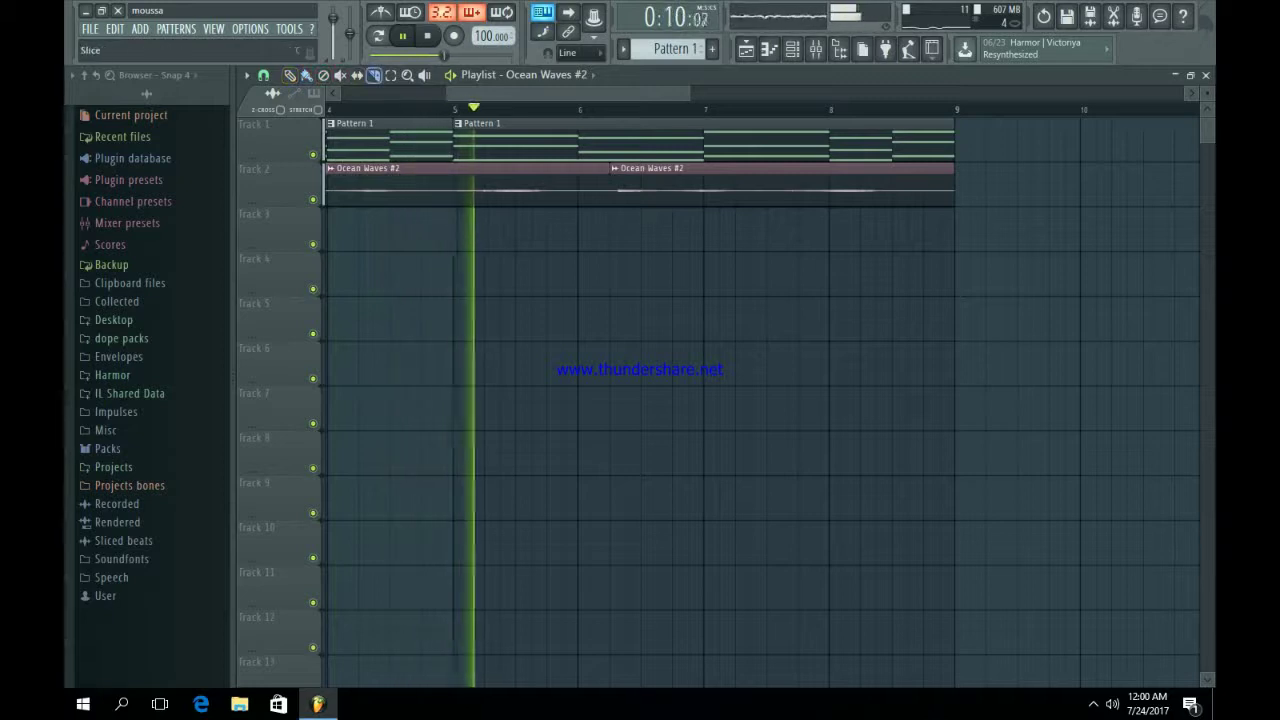
{"action": "left_click_drag", "start_coordinate": [675, 170], "coordinate": [675, 228]}
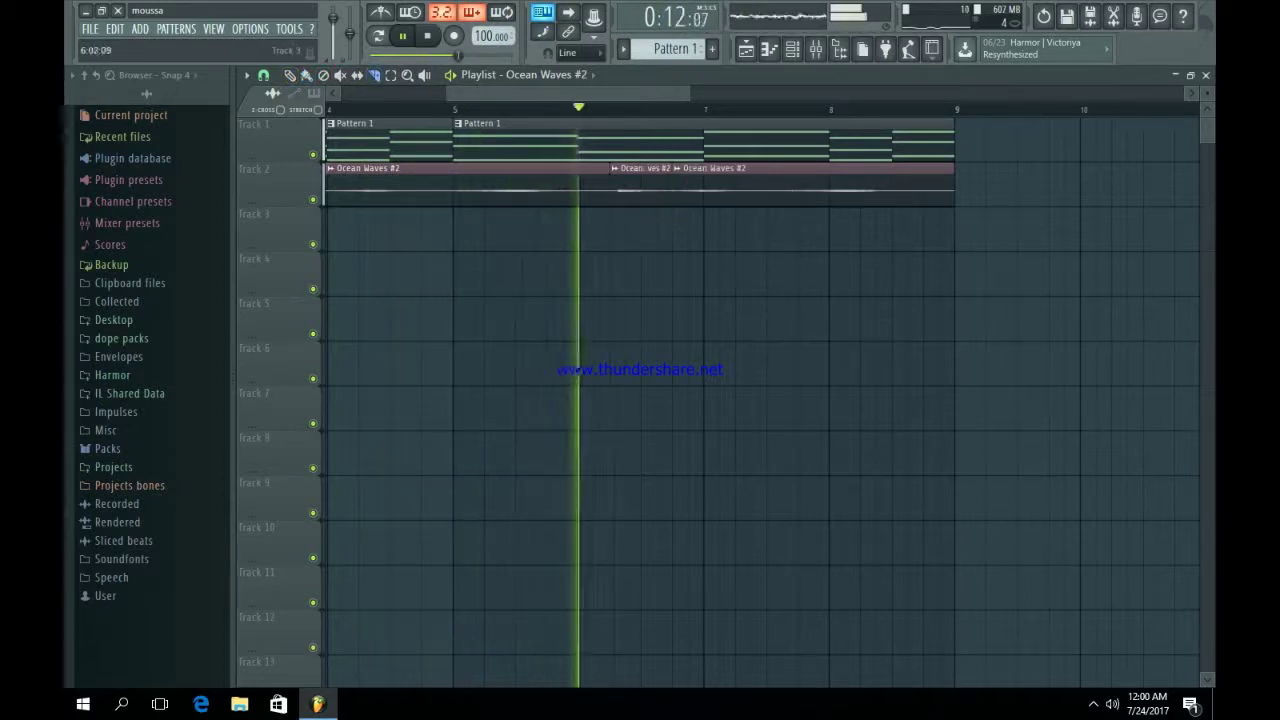
{"action": "left_click", "coordinate": [306, 75]}
{"action": "left_click_drag", "start_coordinate": [640, 180], "coordinate": [600, 180]}
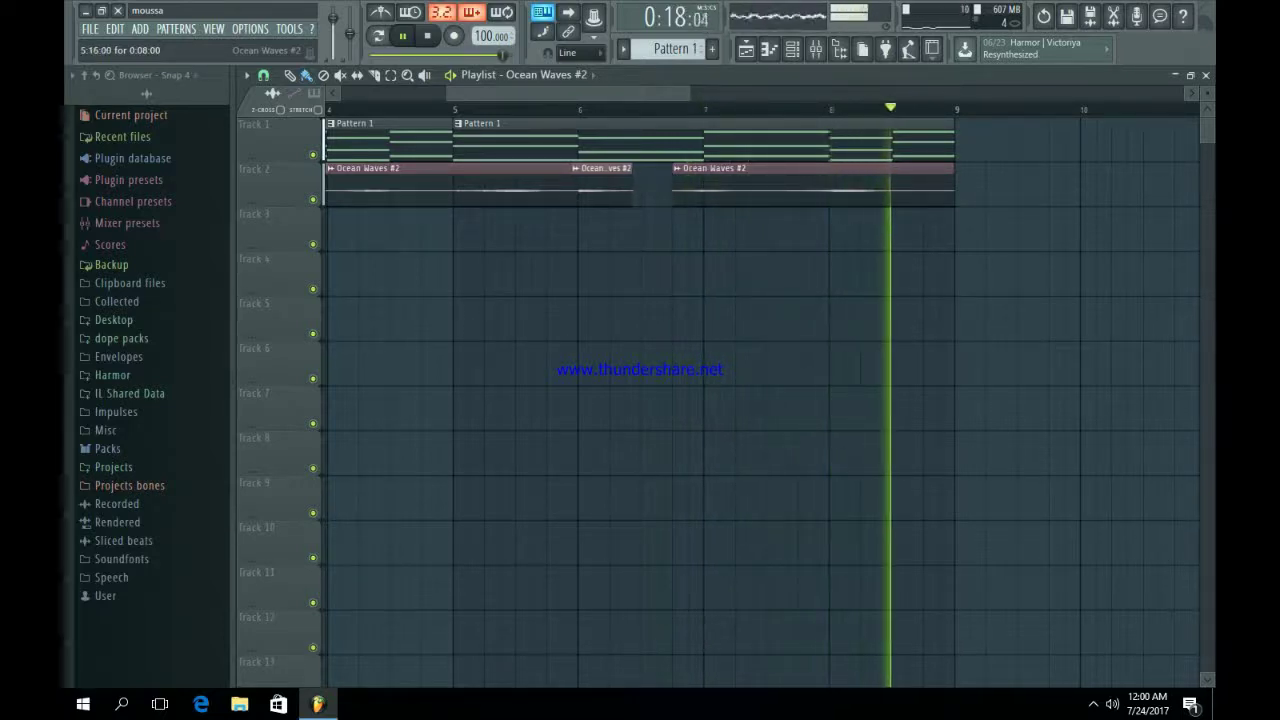
{"action": "left_click", "coordinate": [445, 108]}
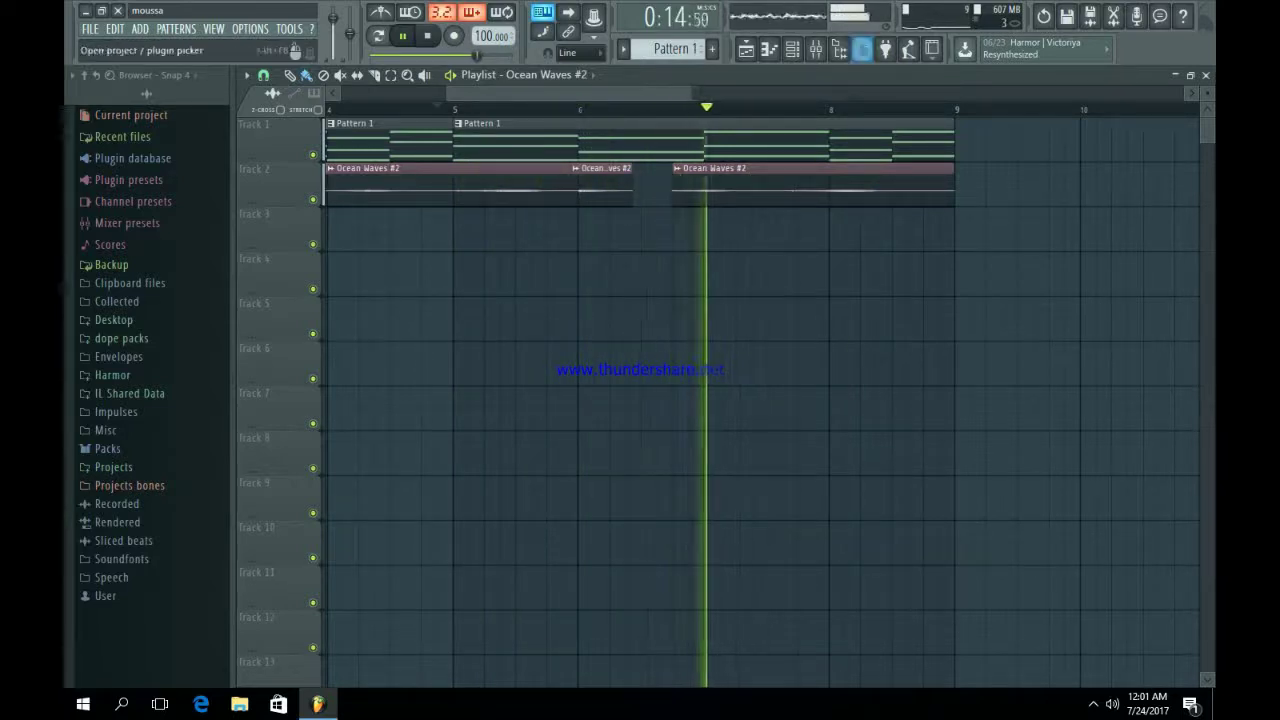
Step: Set the Ocean Waves #2 reverb to maximum decay, a higher wet level and a 12.6 kHz high cut, auditioning the insert soloed
{"action": "key", "text": "F9"}
{"action": "left_click", "coordinate": [1060, 168]}
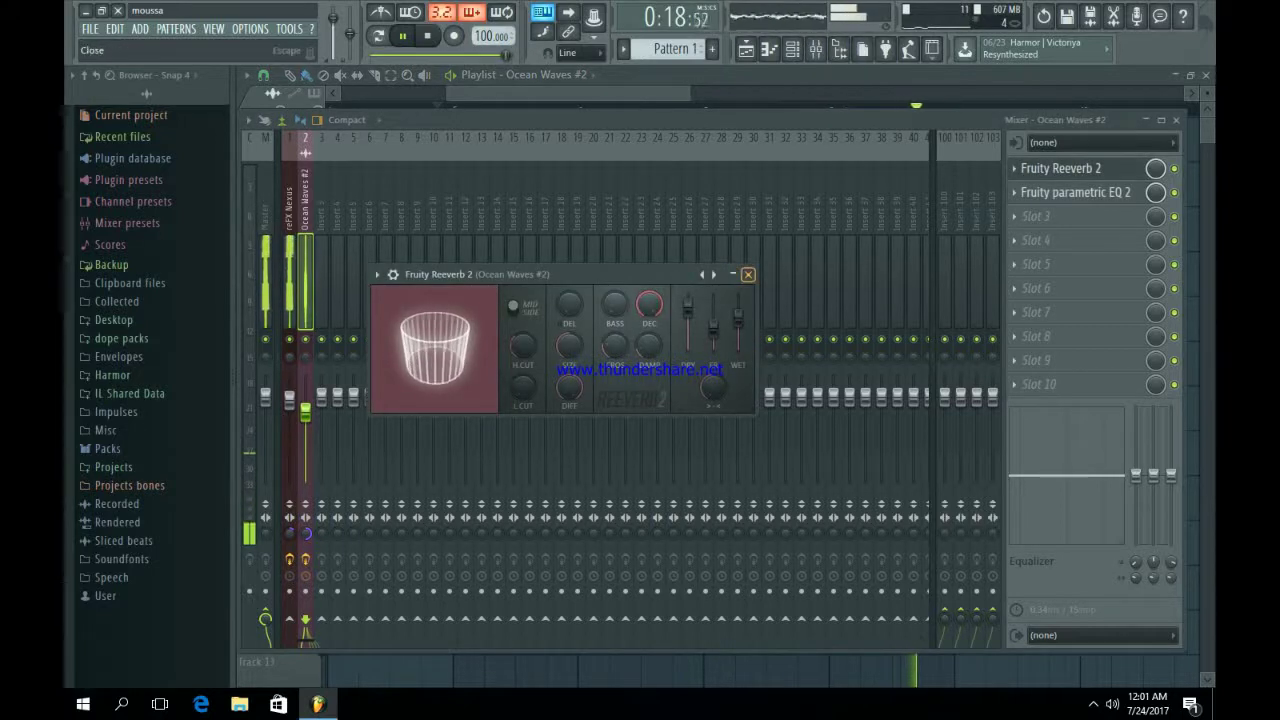
{"action": "key", "text": "Escape"}
{"action": "right_click", "coordinate": [305, 338]}
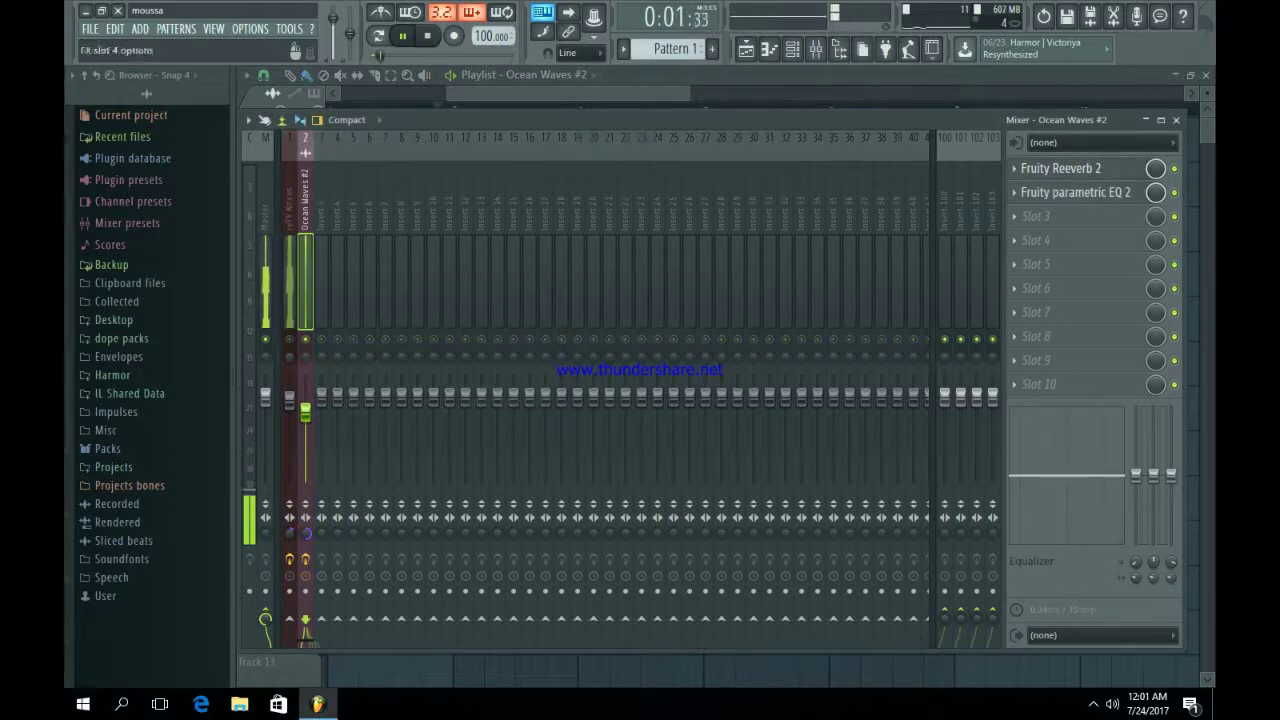
{"action": "left_click", "coordinate": [1060, 168]}
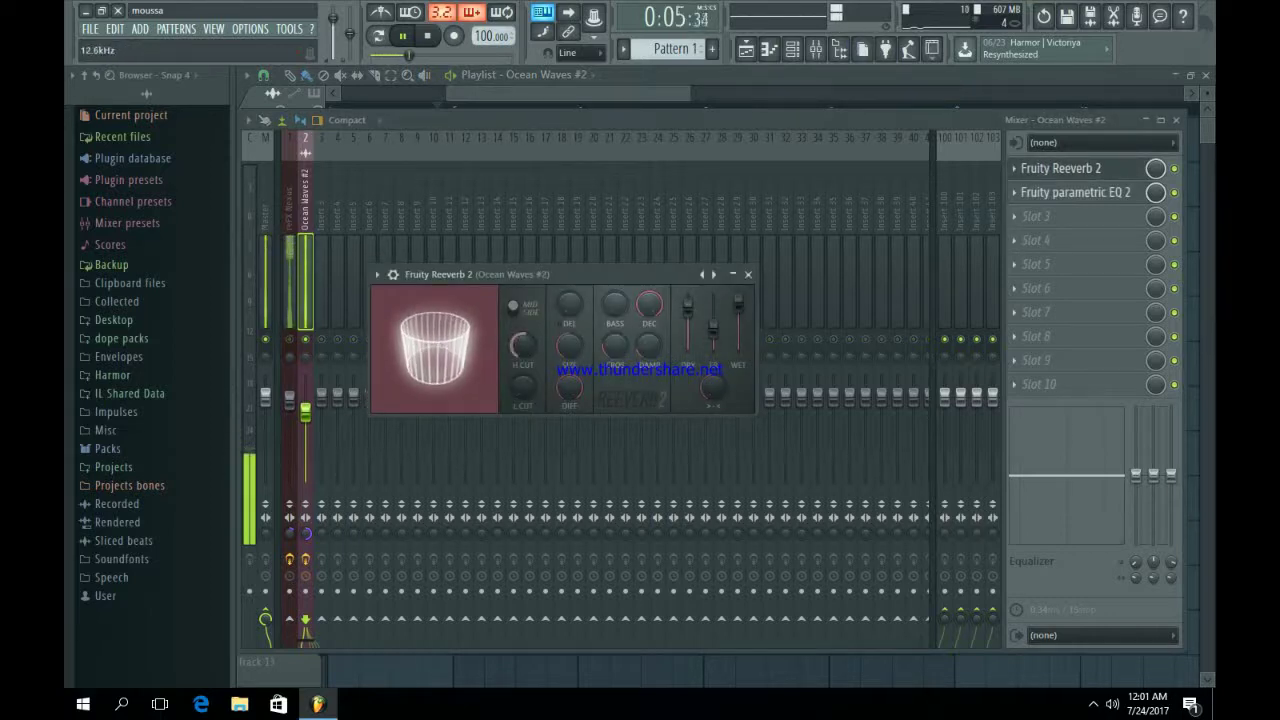
{"action": "key", "text": "Escape"}
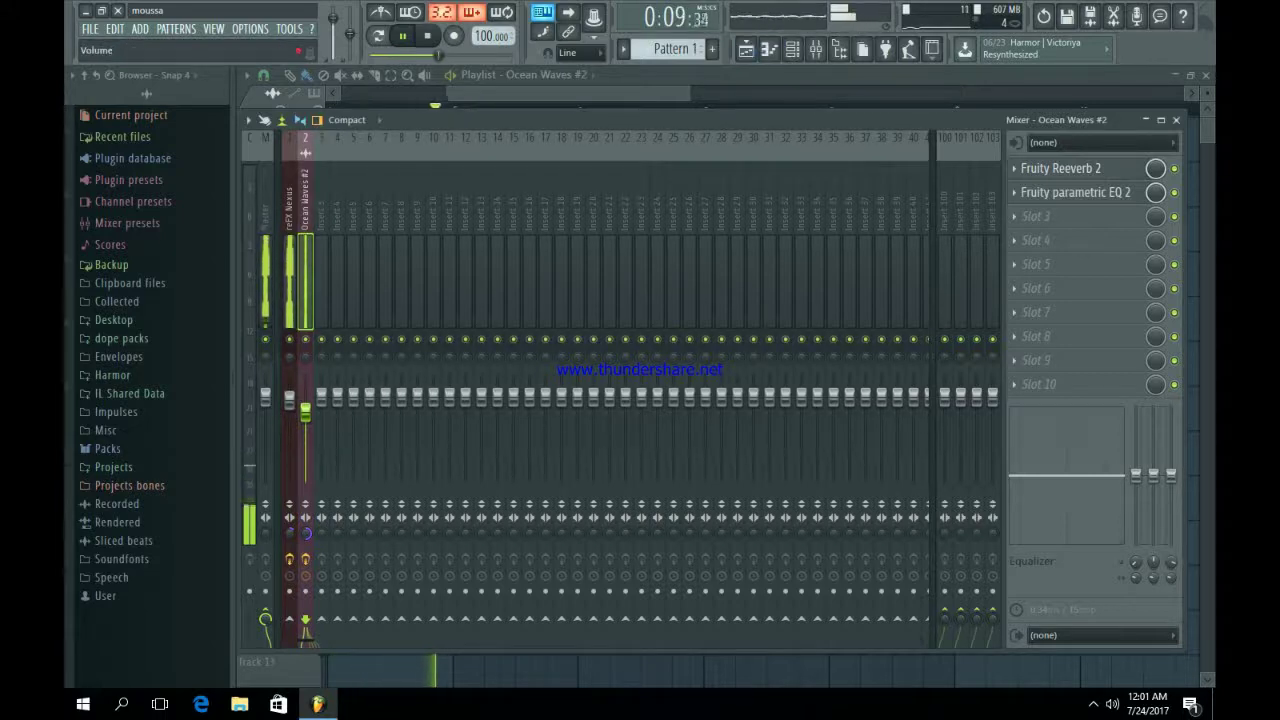
Step: Stop playback, switch to Pattern 2 with all channels shown, and place the FX sample on playlist Track 3 at bar 1
{"action": "left_click", "coordinate": [746, 48]}
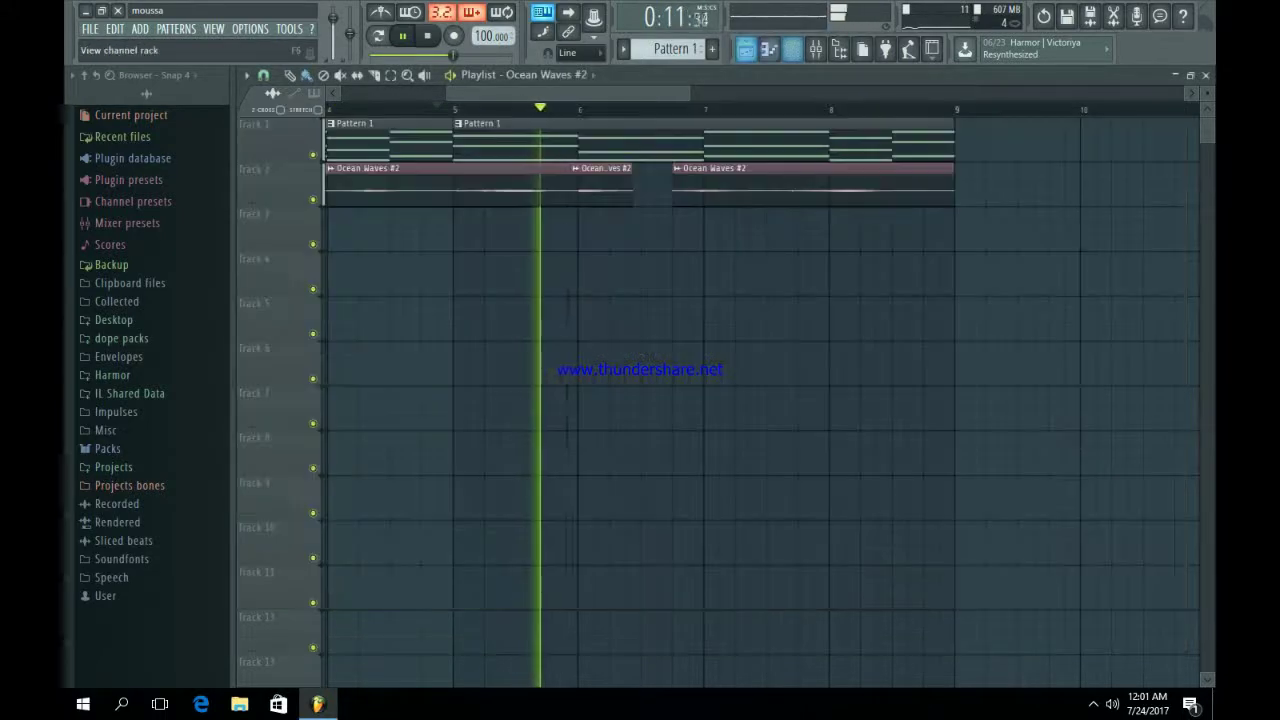
{"action": "key", "text": "space"}
{"action": "scroll", "coordinate": [660, 400], "scroll_direction": "down", "scroll_amount": 2}
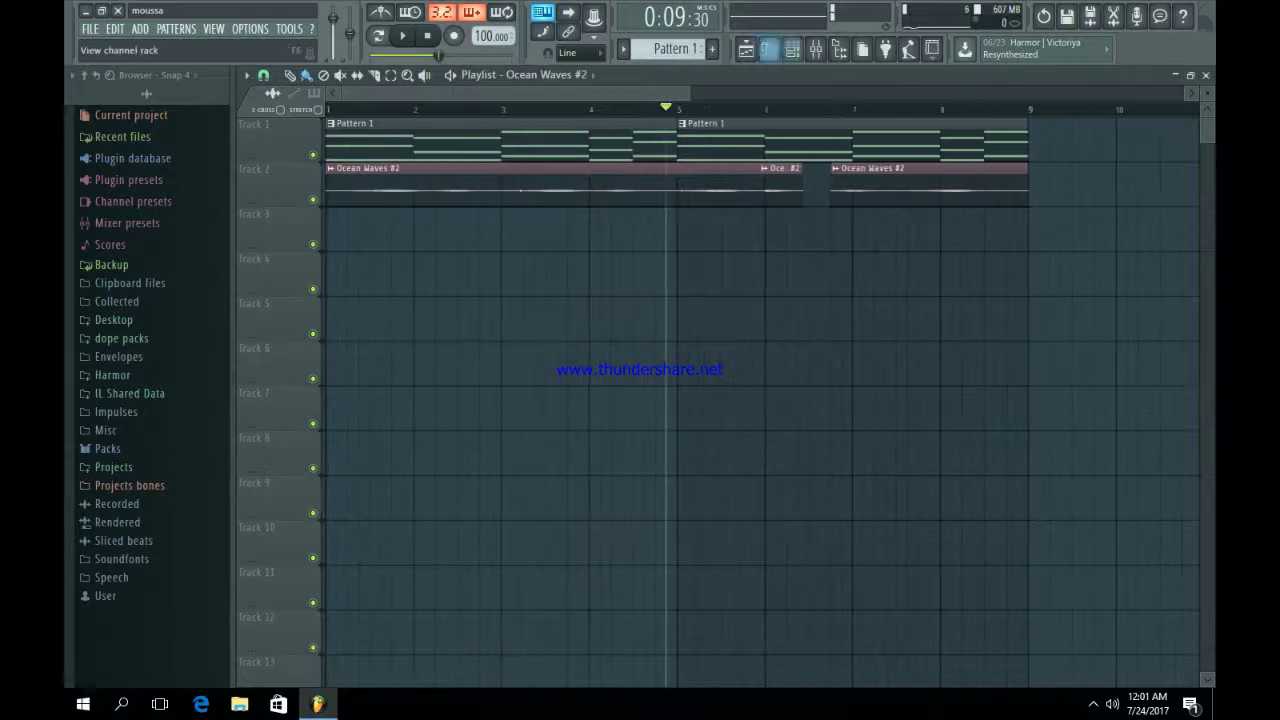
{"action": "left_click", "coordinate": [769, 48]}
{"action": "left_click", "coordinate": [318, 102]}
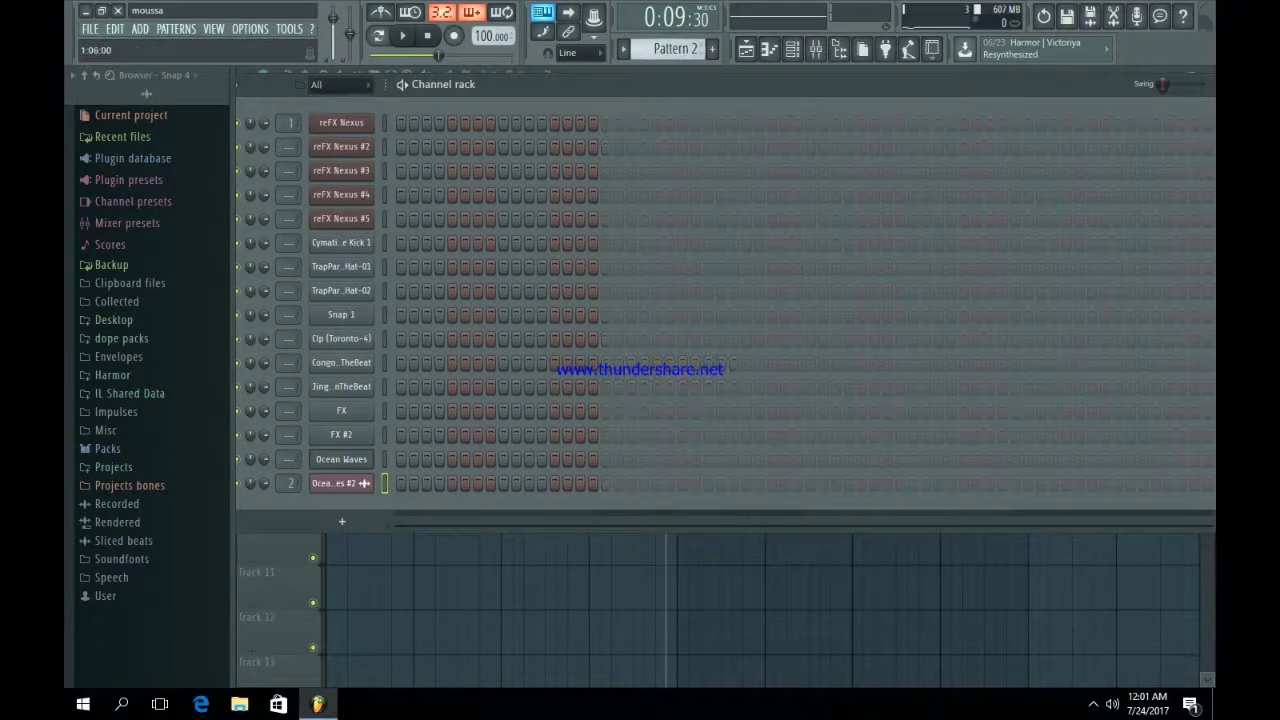
{"action": "left_click", "coordinate": [341, 410]}
{"action": "left_click_drag", "start_coordinate": [300, 470], "coordinate": [348, 653]}
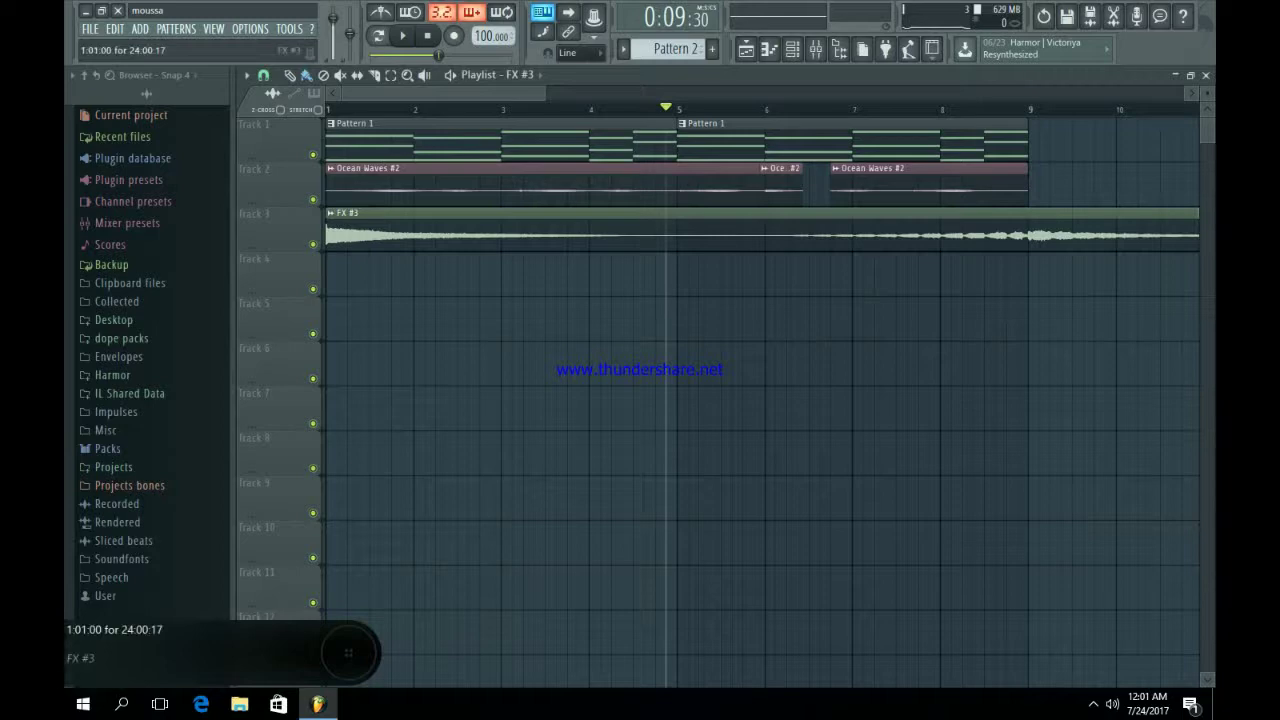
Step: Time-stretch the FX #3 clip to three bars, set its channel volume to 44% and play the arrangement from the start
{"action": "scroll", "coordinate": [348, 652], "scroll_direction": "down", "scroll_amount": 4, "text": "ctrl"}
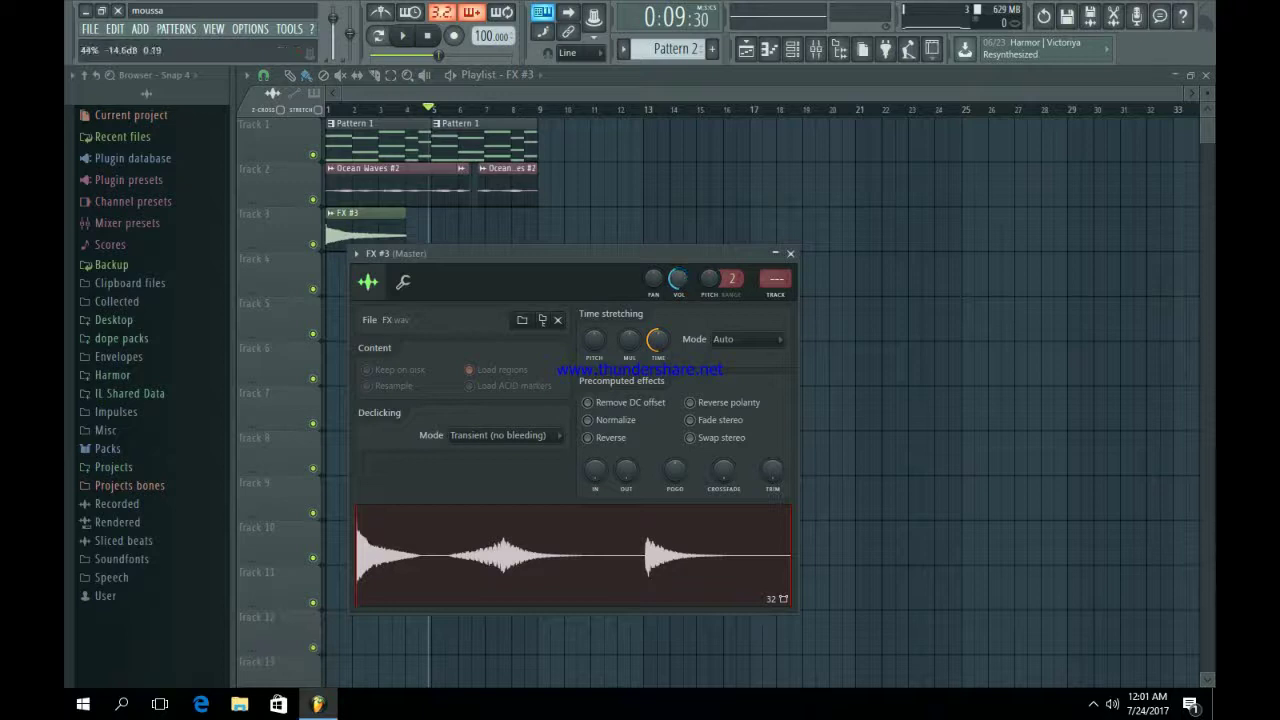
{"action": "left_click", "coordinate": [790, 253]}
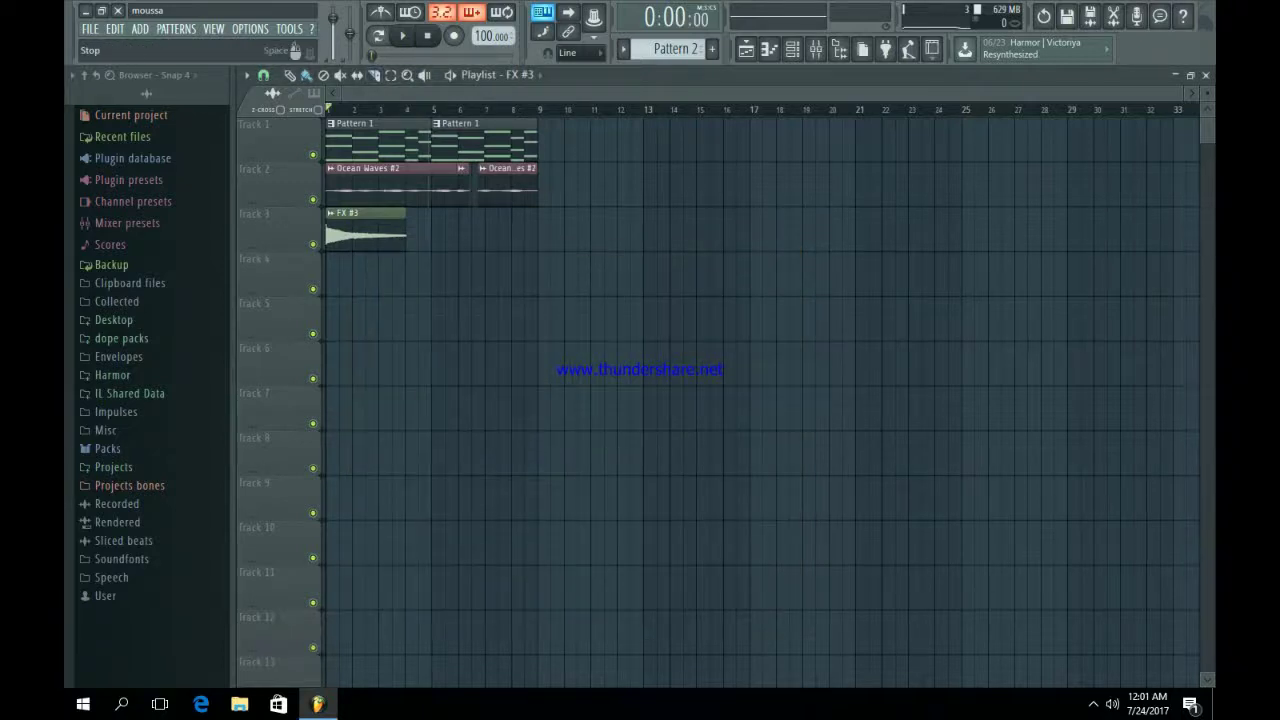
{"action": "key", "text": "space"}
Step: Show all channels in the channel rack and fill each 4 steps of the Cymatics House Kick 1 channel in Pattern 2
{"action": "key", "text": "F6"}
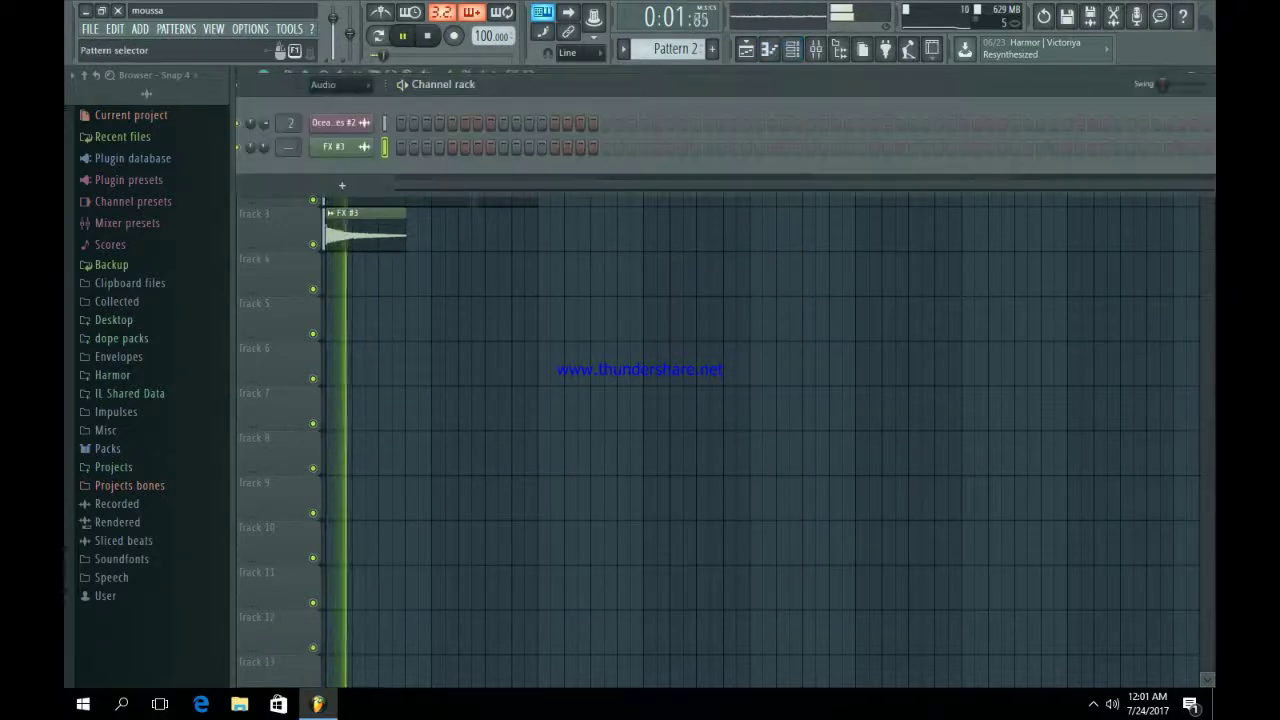
{"action": "left_click", "coordinate": [323, 84]}
{"action": "left_click", "coordinate": [322, 106]}
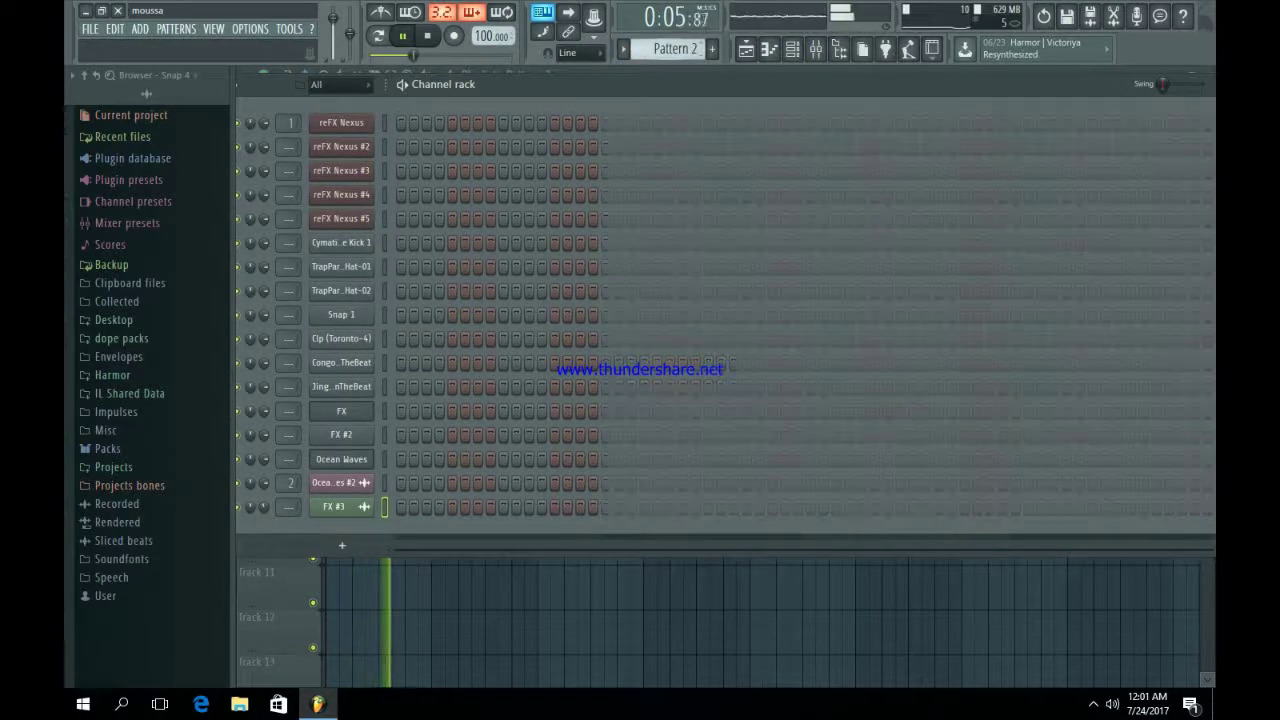
{"action": "key", "text": "space"}
{"action": "right_click", "coordinate": [310, 236]}
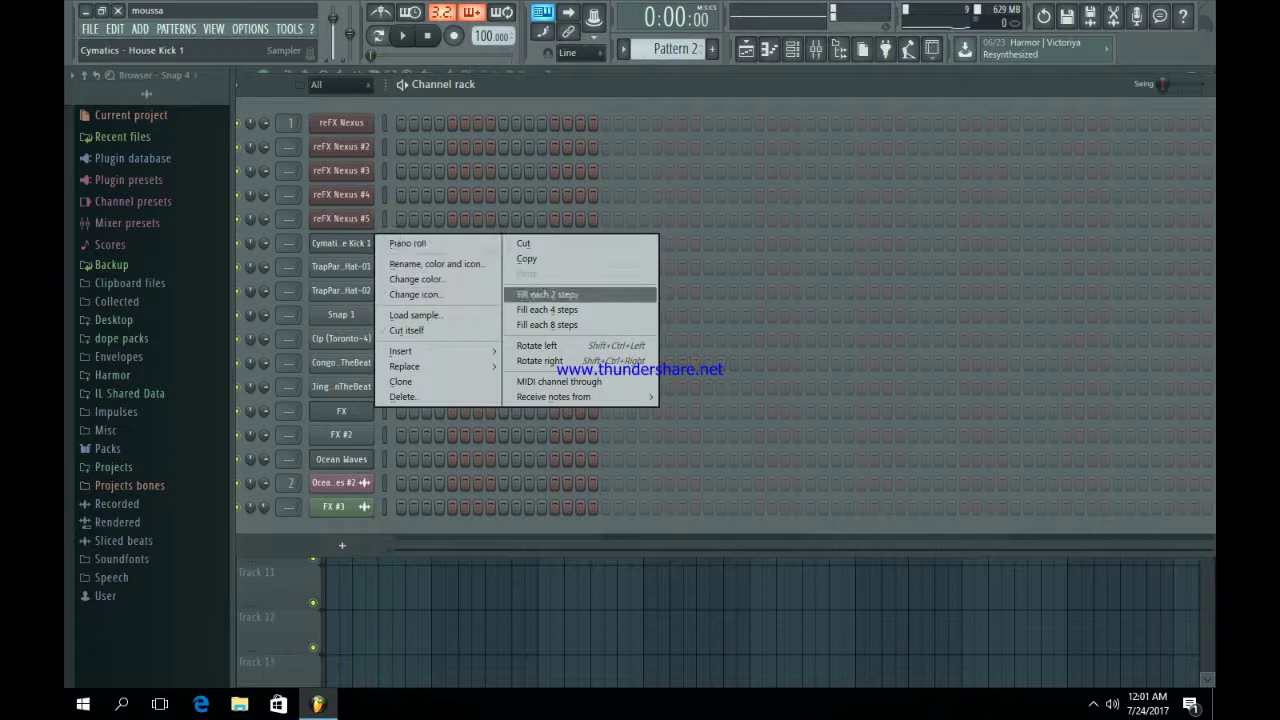
{"action": "left_click", "coordinate": [545, 305]}
Step: Place Pattern 2 on playlist Track 4 in every bar from 1 through 8 and play the arrangement
{"action": "key", "text": "F6"}
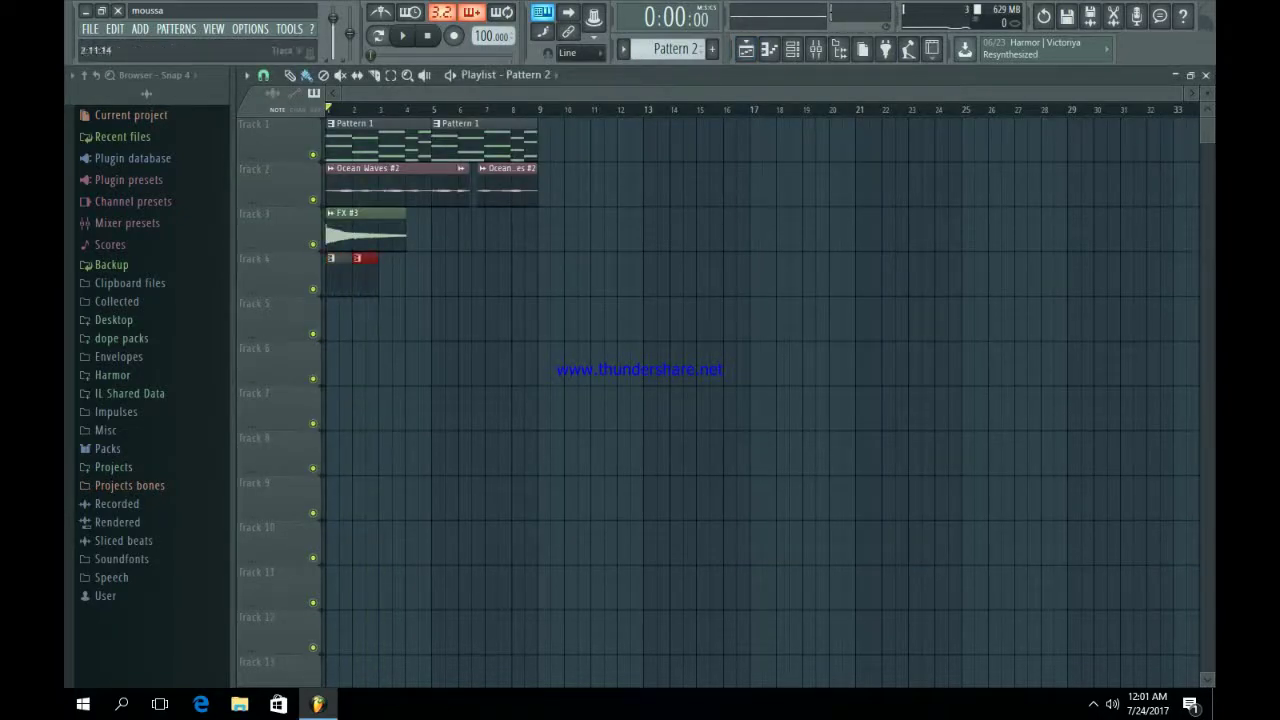
{"action": "mouse_move", "coordinate": [367, 262]}
{"action": "left_mouse_down"}
{"action": "mouse_move", "coordinate": [553, 262]}
{"action": "mouse_move", "coordinate": [527, 262]}
{"action": "left_mouse_up"}
{"action": "key", "text": "space"}
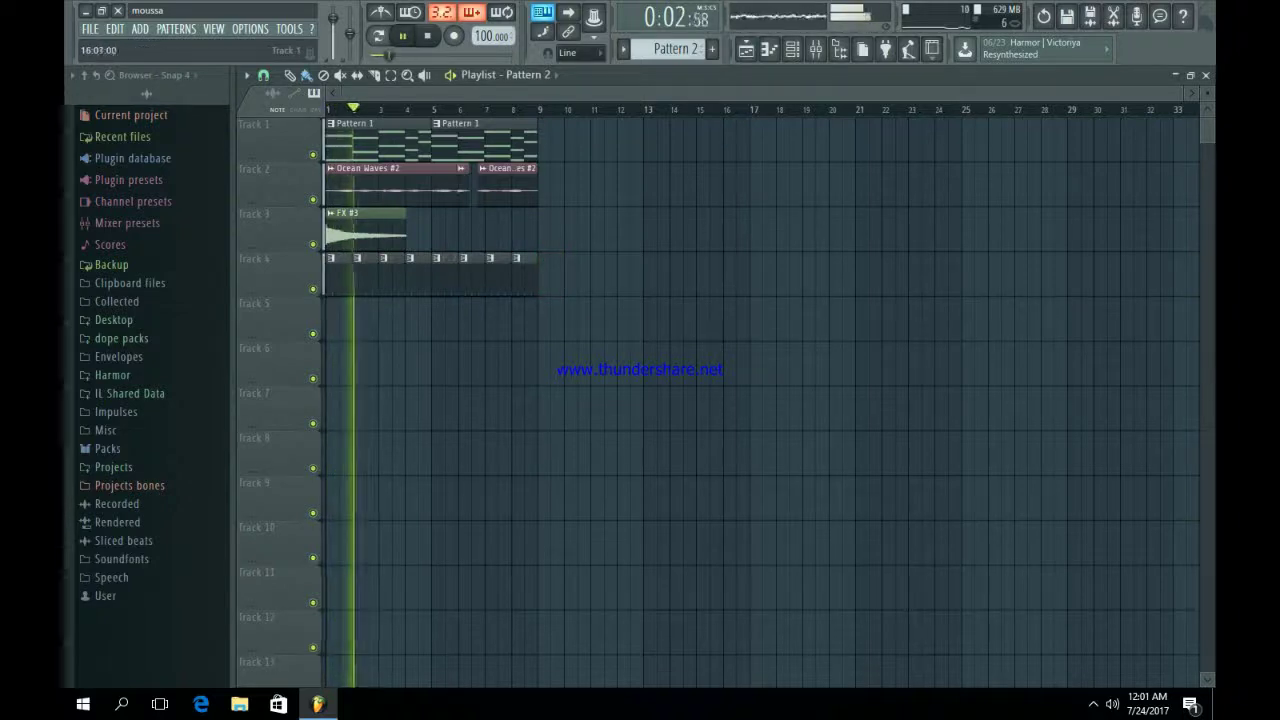
Step: Copy the reFX Nexus chord notes from Pattern 1 into the same channel of the empty Pattern 3 and stop playback
{"action": "key", "text": "F6"}
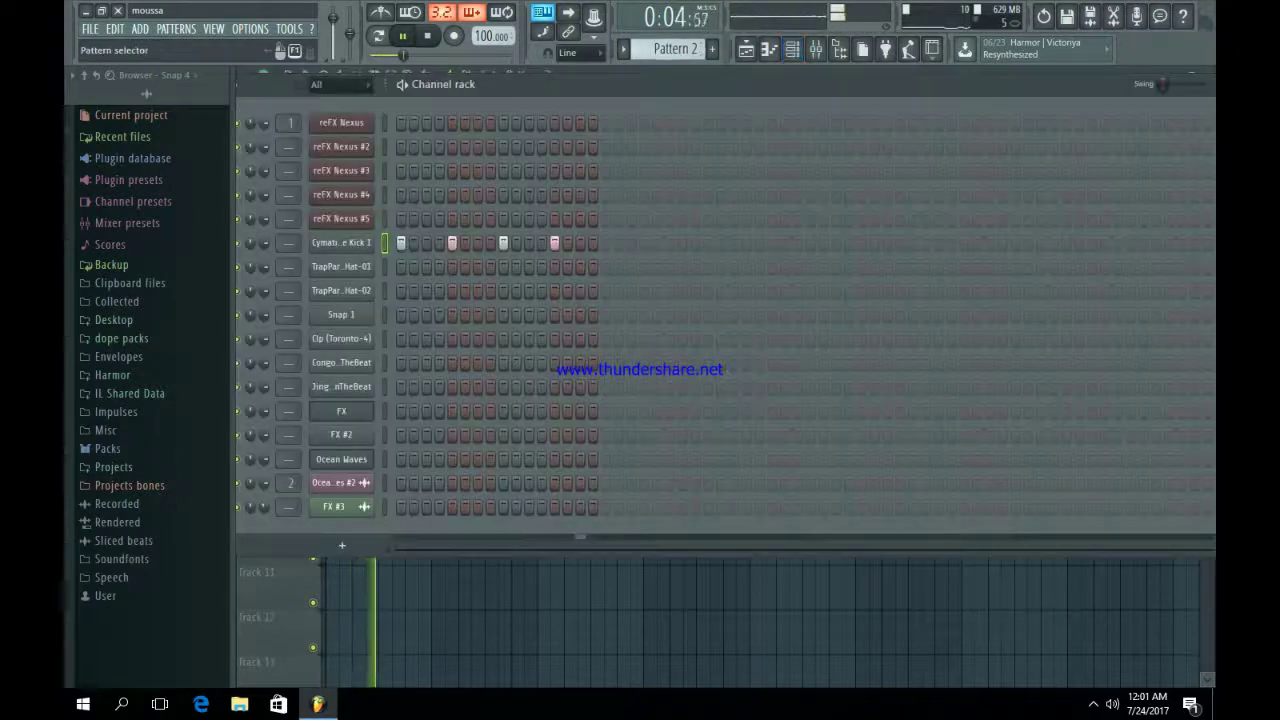
{"action": "key", "text": "KP_Subtract"}
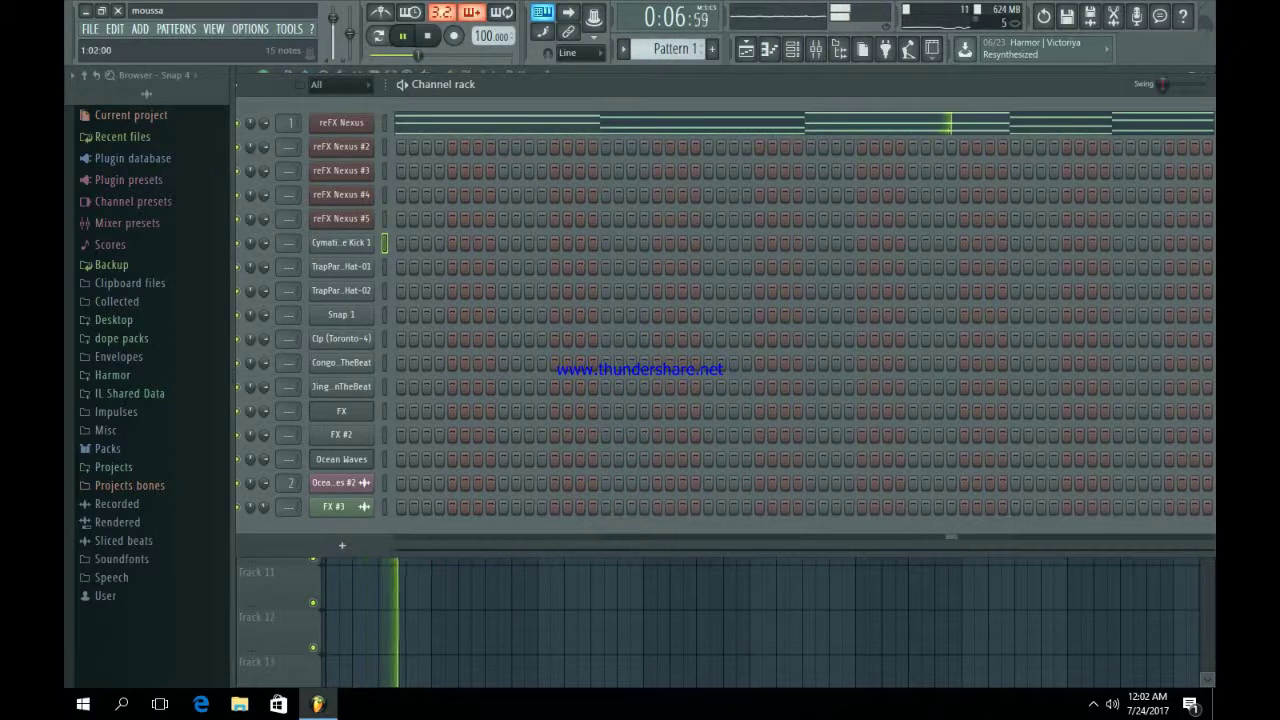
{"action": "left_click", "coordinate": [384, 122]}
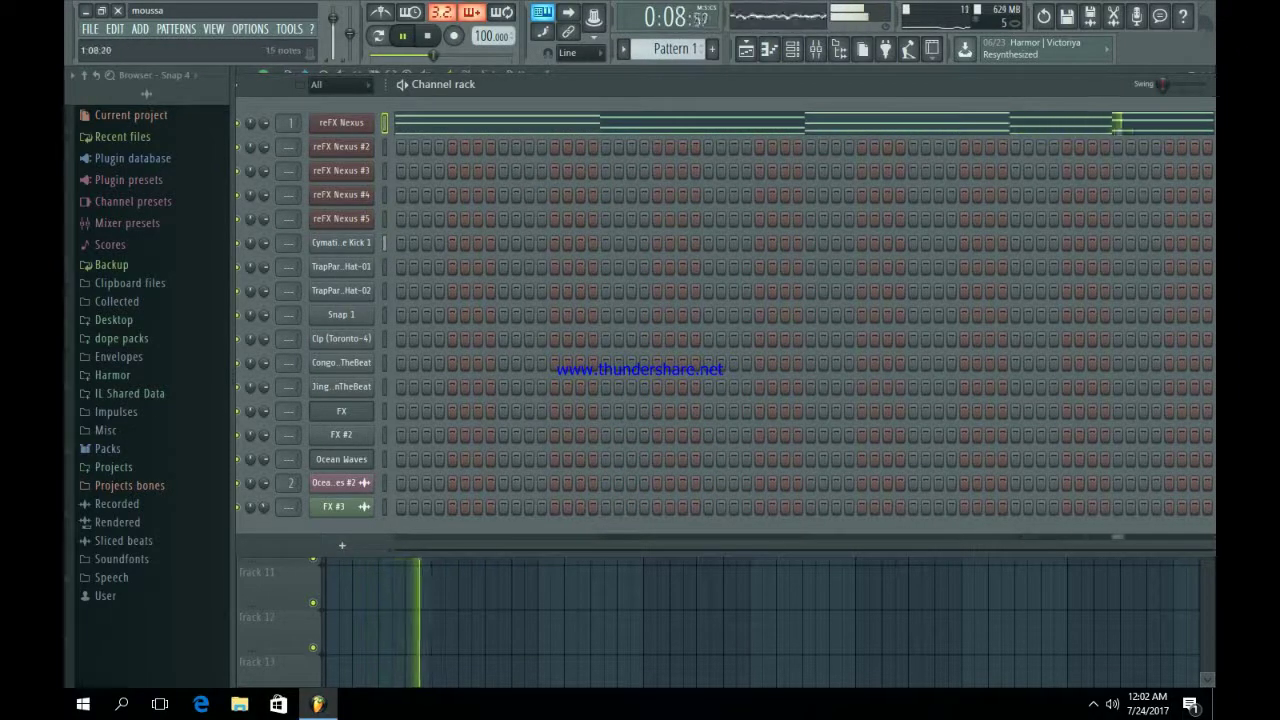
{"action": "key", "text": "KP_Add"}
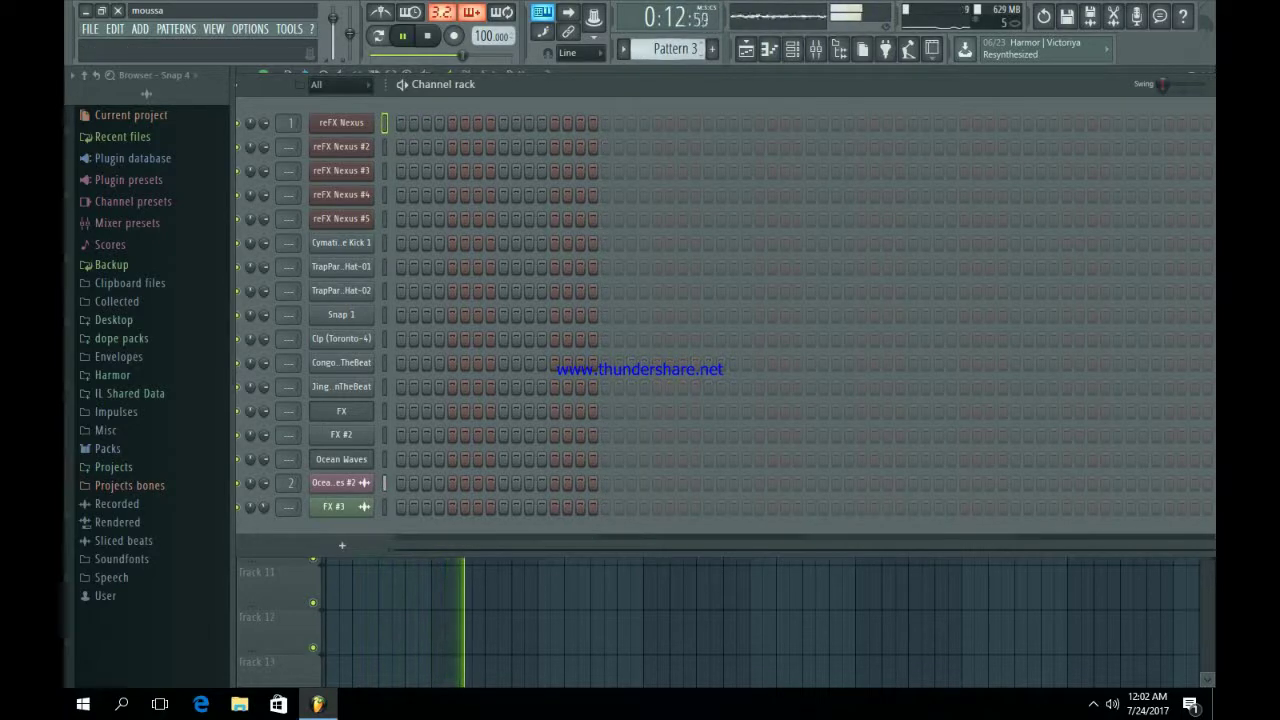
{"action": "key", "text": "KP_Add"}
{"action": "key", "text": "space"}
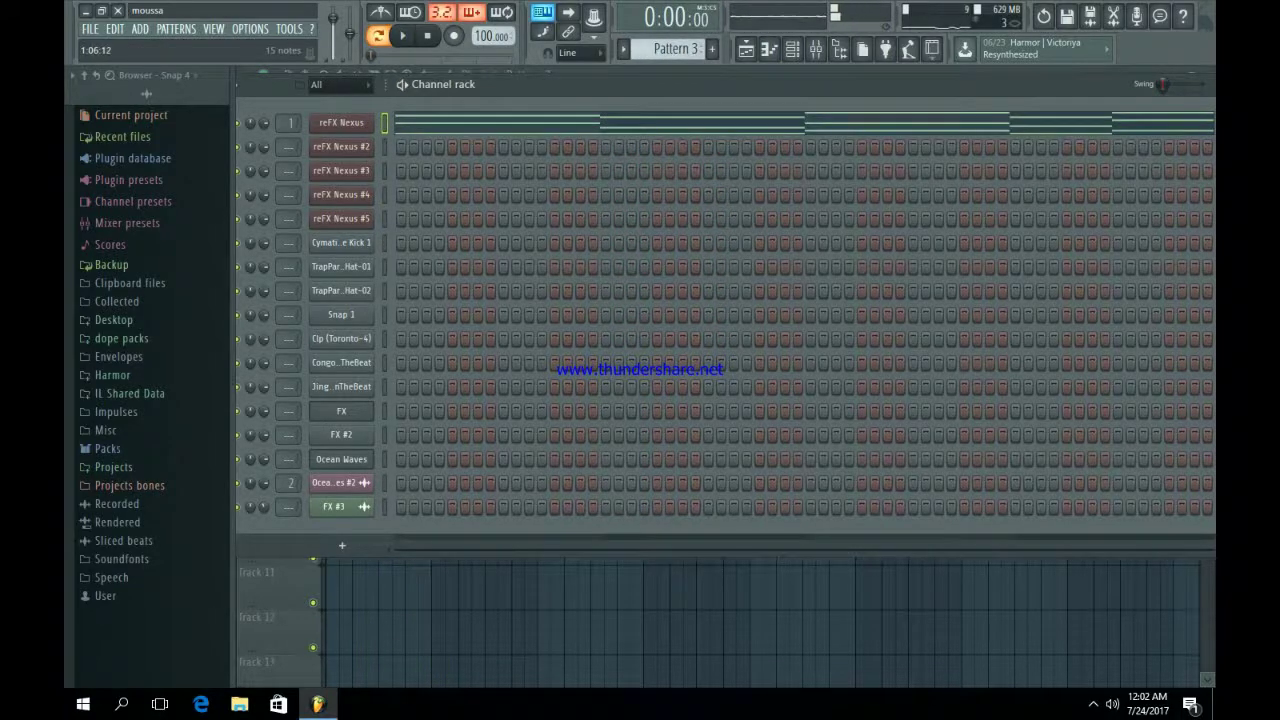
Step: In the reFX Nexus piano roll, shorten the bar 1 chord to two steps and repeat it as six stabs across the bar
{"action": "key", "text": "F7"}
{"action": "scroll", "coordinate": [640, 330], "scroll_direction": "down", "scroll_amount": 3}
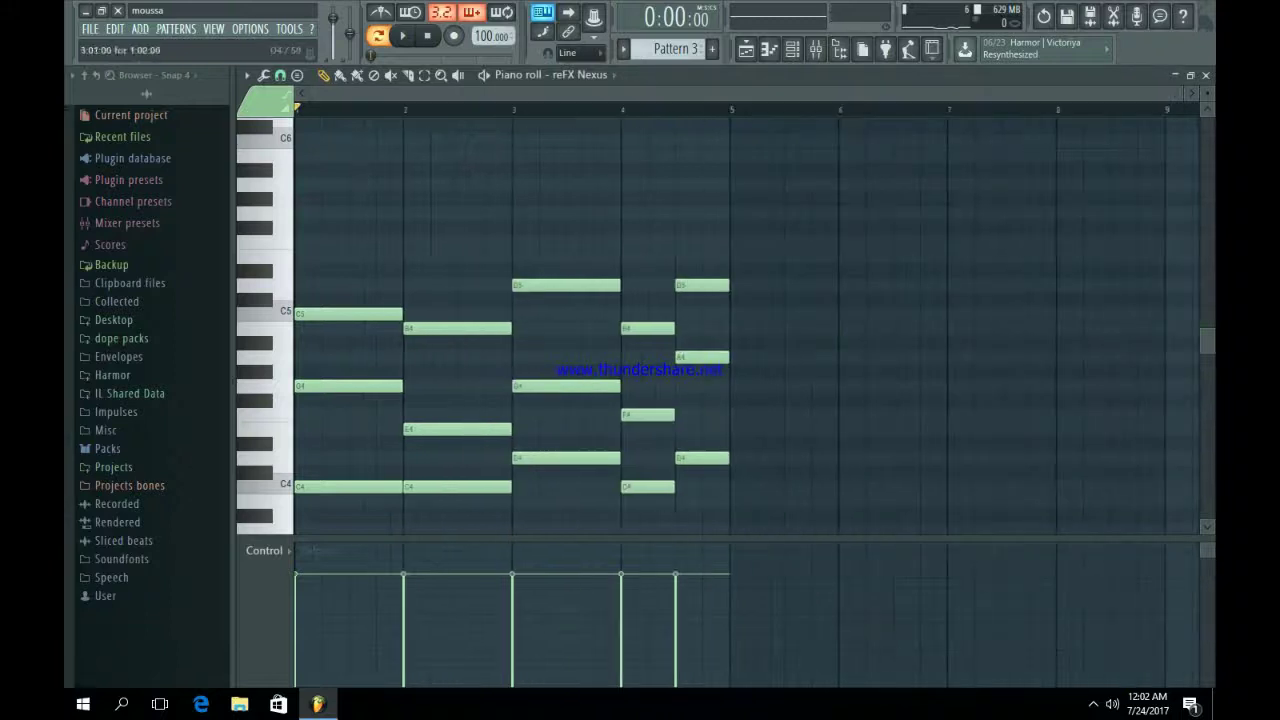
{"action": "scroll", "coordinate": [640, 330], "scroll_direction": "down", "scroll_amount": 1}
{"action": "left_click_drag", "start_coordinate": [366, 480], "coordinate": [296, 194]}
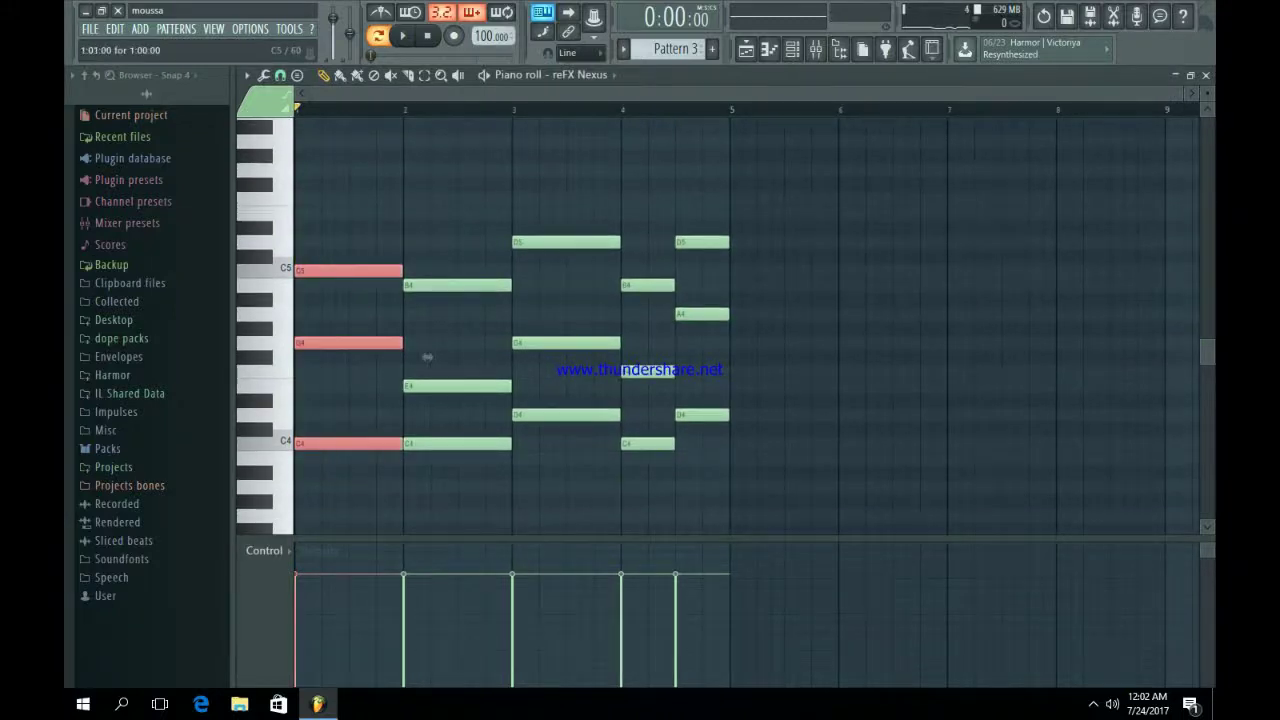
{"action": "left_click_drag", "start_coordinate": [427, 357], "coordinate": [322, 357]}
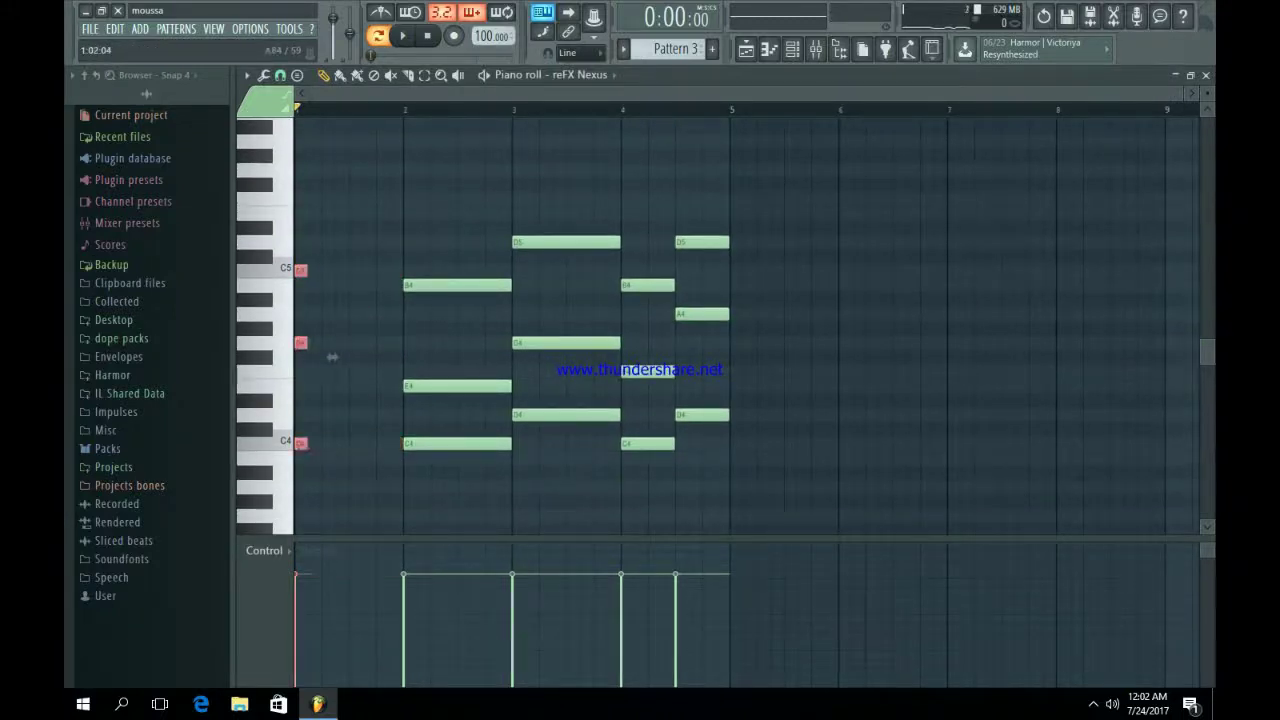
{"action": "left_click_drag", "start_coordinate": [345, 357], "coordinate": [352, 357]}
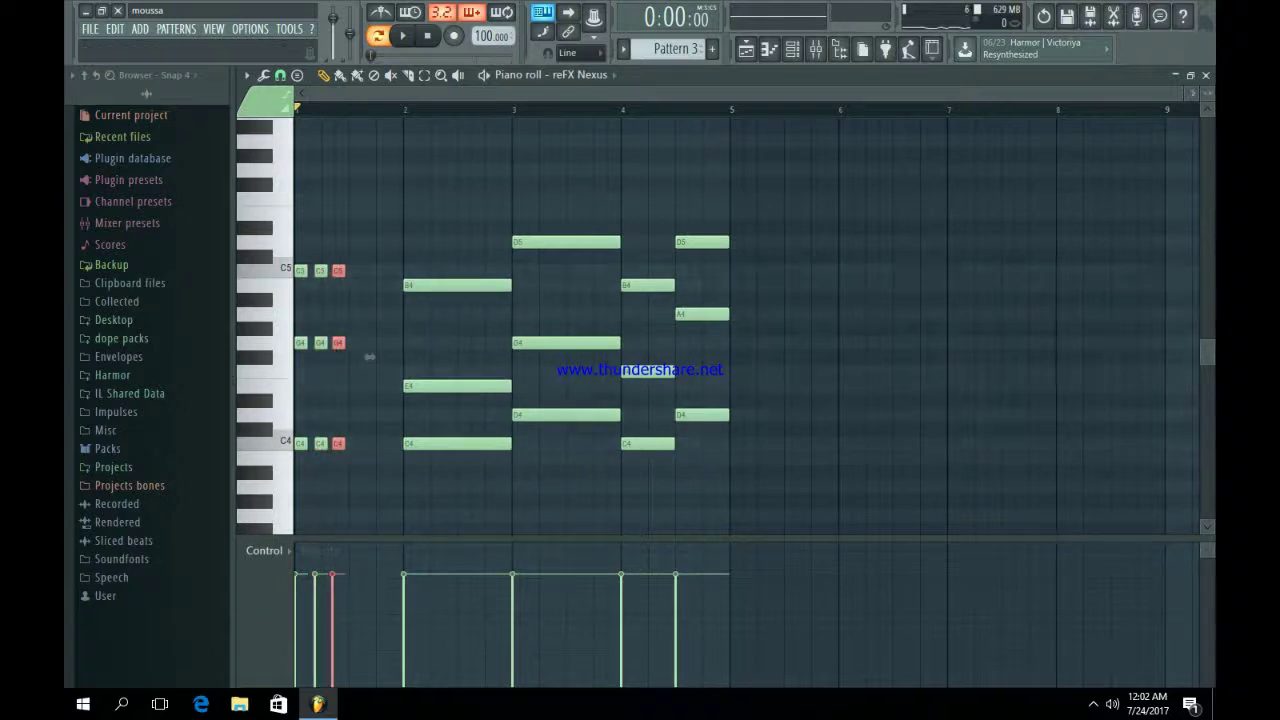
{"action": "scroll", "coordinate": [369, 357], "scroll_direction": "up", "scroll_amount": 4}
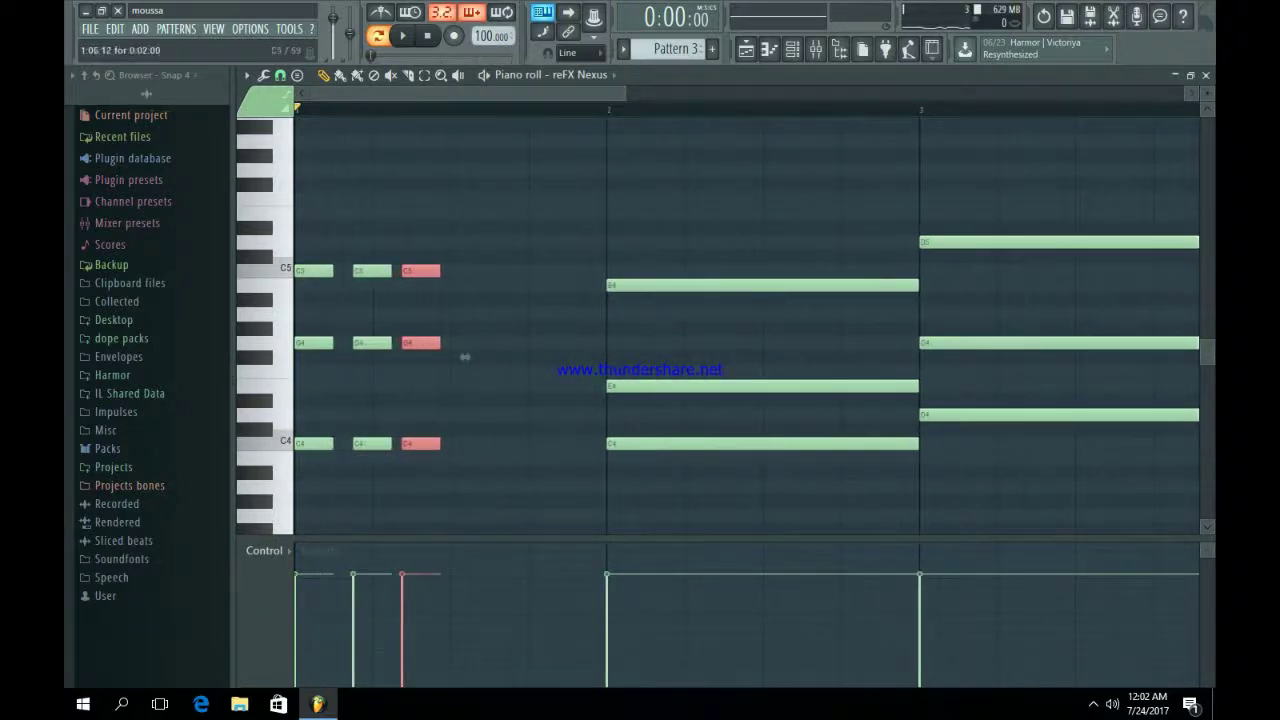
{"action": "left_click_drag", "start_coordinate": [465, 357], "coordinate": [630, 357]}
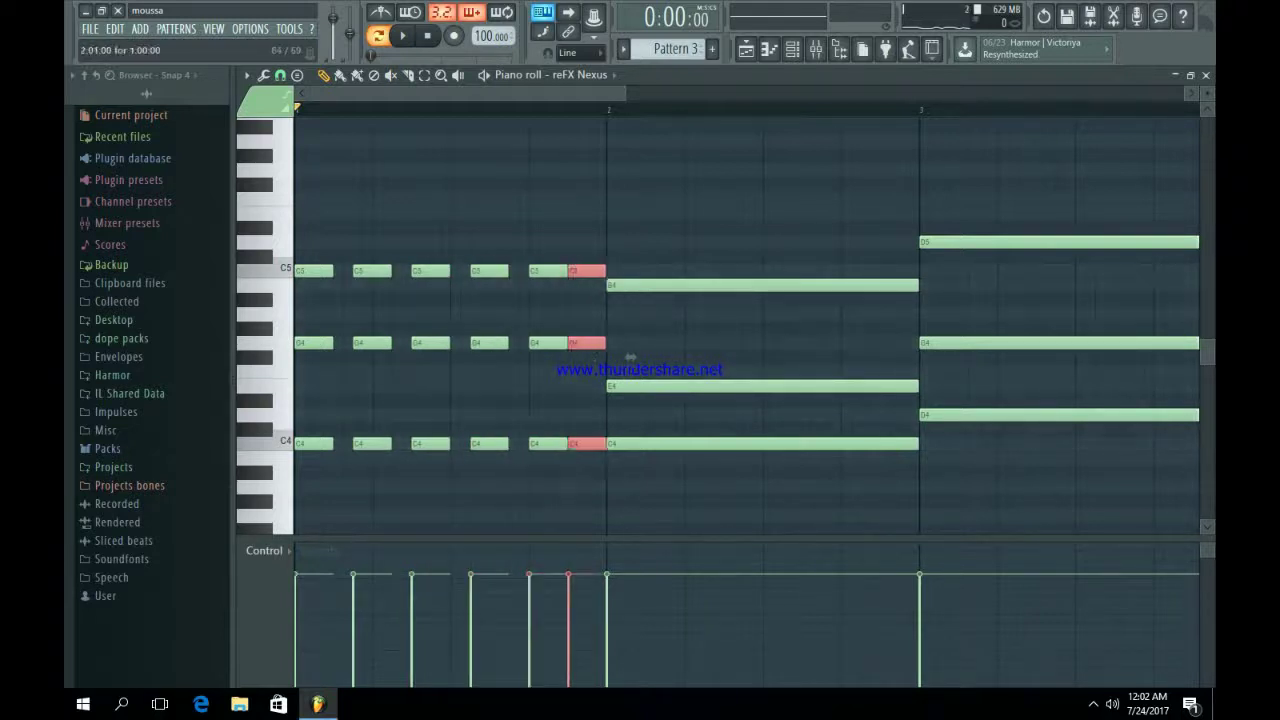
Step: Chop the bar 2 chord into six two-step stabs, the bar 3 chord into five and the first bar 4 chord into three
{"action": "left_click_drag", "start_coordinate": [795, 480], "coordinate": [660, 264]}
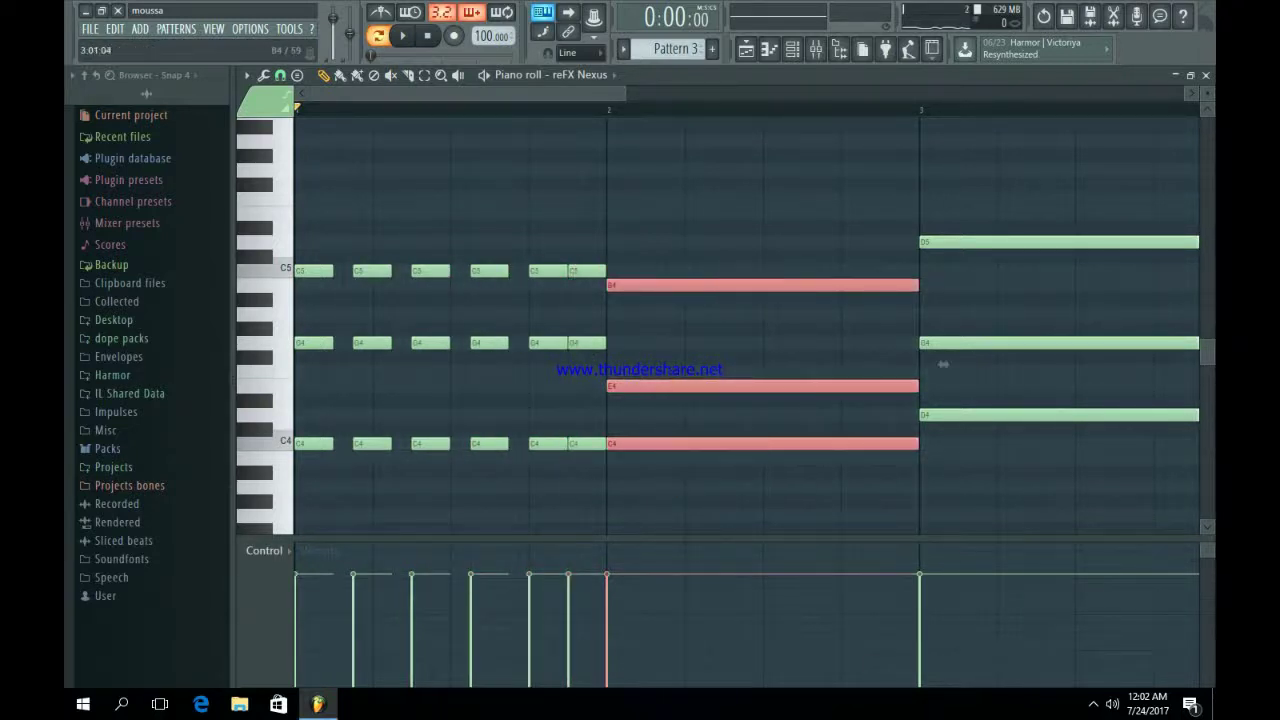
{"action": "mouse_move", "coordinate": [943, 364]}
{"action": "left_mouse_down"}
{"action": "mouse_move", "coordinate": [659, 364]}
{"action": "mouse_move", "coordinate": [943, 364]}
{"action": "left_mouse_up"}
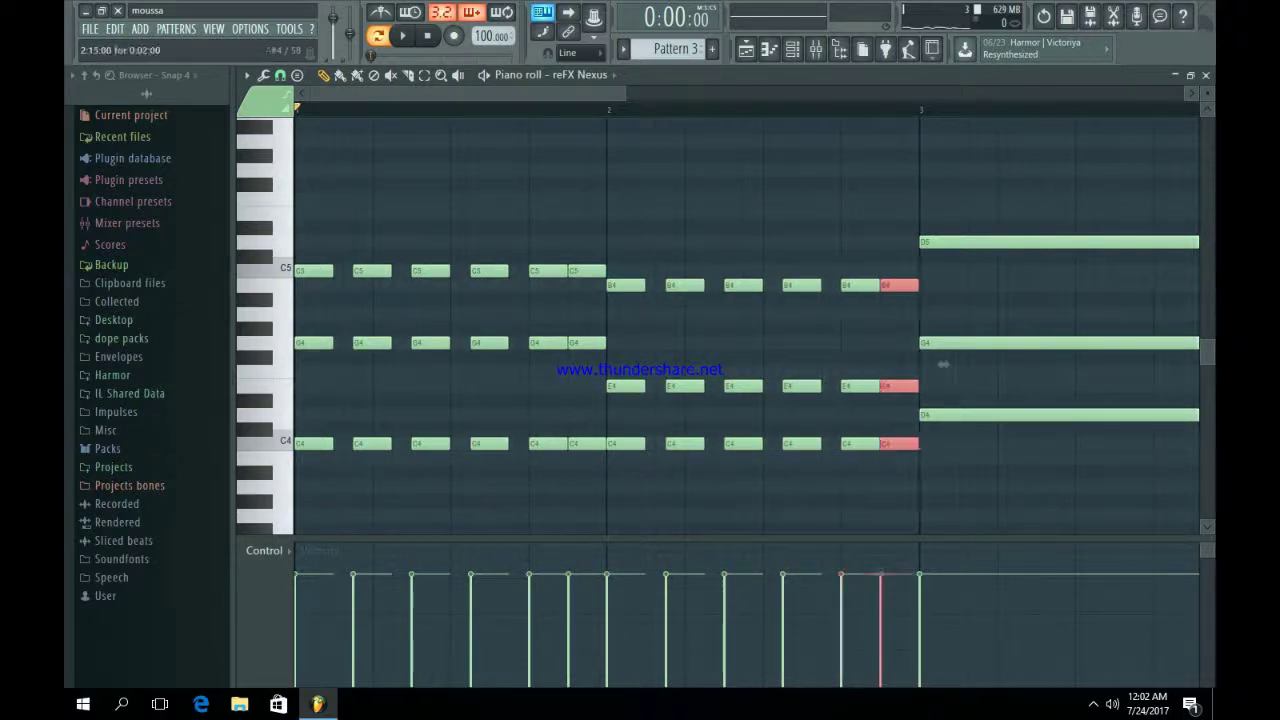
{"action": "scroll", "coordinate": [943, 364], "scroll_direction": "down", "scroll_amount": 2}
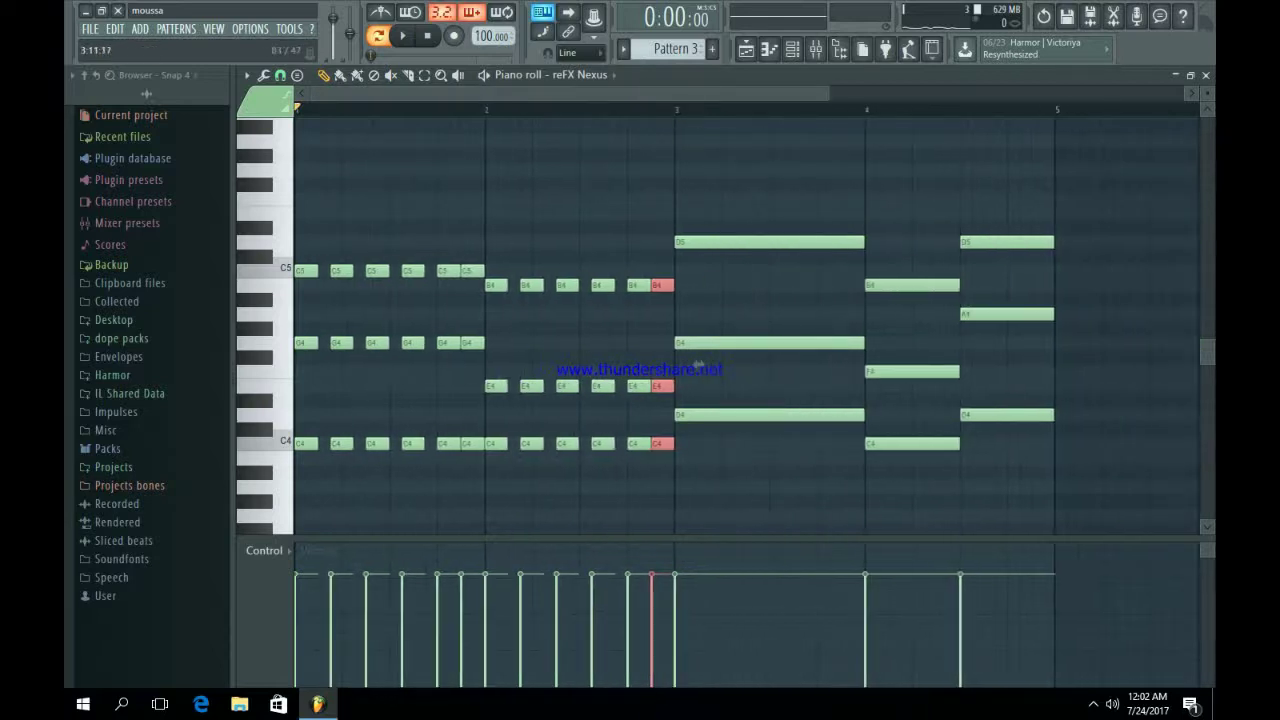
{"action": "mouse_move", "coordinate": [889, 328]}
{"action": "left_mouse_down"}
{"action": "mouse_move", "coordinate": [716, 328]}
{"action": "mouse_move", "coordinate": [866, 328]}
{"action": "left_mouse_up"}
{"action": "left_click_drag", "start_coordinate": [880, 280], "coordinate": [940, 488]}
{"action": "mouse_move", "coordinate": [984, 364]}
{"action": "left_mouse_down"}
{"action": "mouse_move", "coordinate": [906, 364]}
{"action": "mouse_move", "coordinate": [972, 364]}
{"action": "left_mouse_up"}
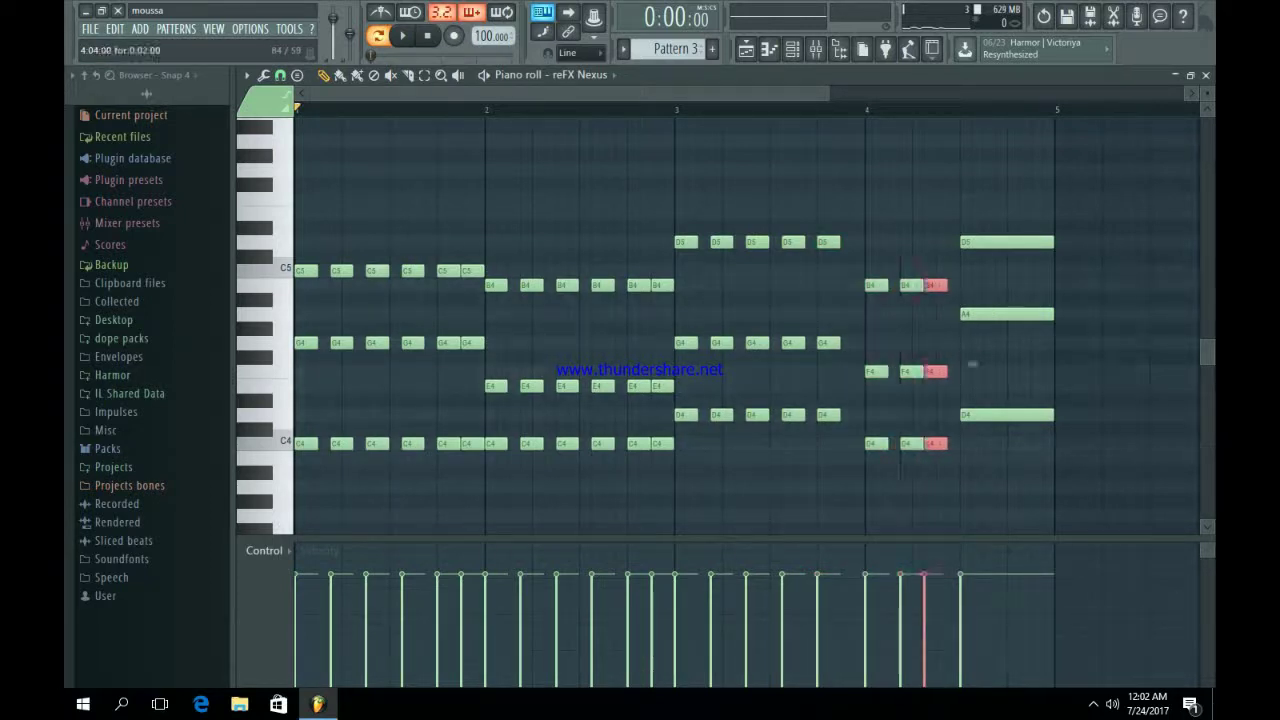
Step: Space out the third stab of bar 4's first chord, chop the last chord into three evenly spaced two-step stabs and play the pattern
{"action": "left_click", "coordinate": [936, 285]}
{"action": "left_click_drag", "start_coordinate": [954, 471], "coordinate": [920, 280]}
{"action": "left_click_drag", "start_coordinate": [948, 371], "coordinate": [984, 364]}
{"action": "left_click_drag", "start_coordinate": [1074, 463], "coordinate": [1025, 235]}
{"action": "mouse_move", "coordinate": [1078, 327]}
{"action": "left_mouse_down"}
{"action": "mouse_move", "coordinate": [1006, 327]}
{"action": "mouse_move", "coordinate": [1067, 327]}
{"action": "left_mouse_up"}
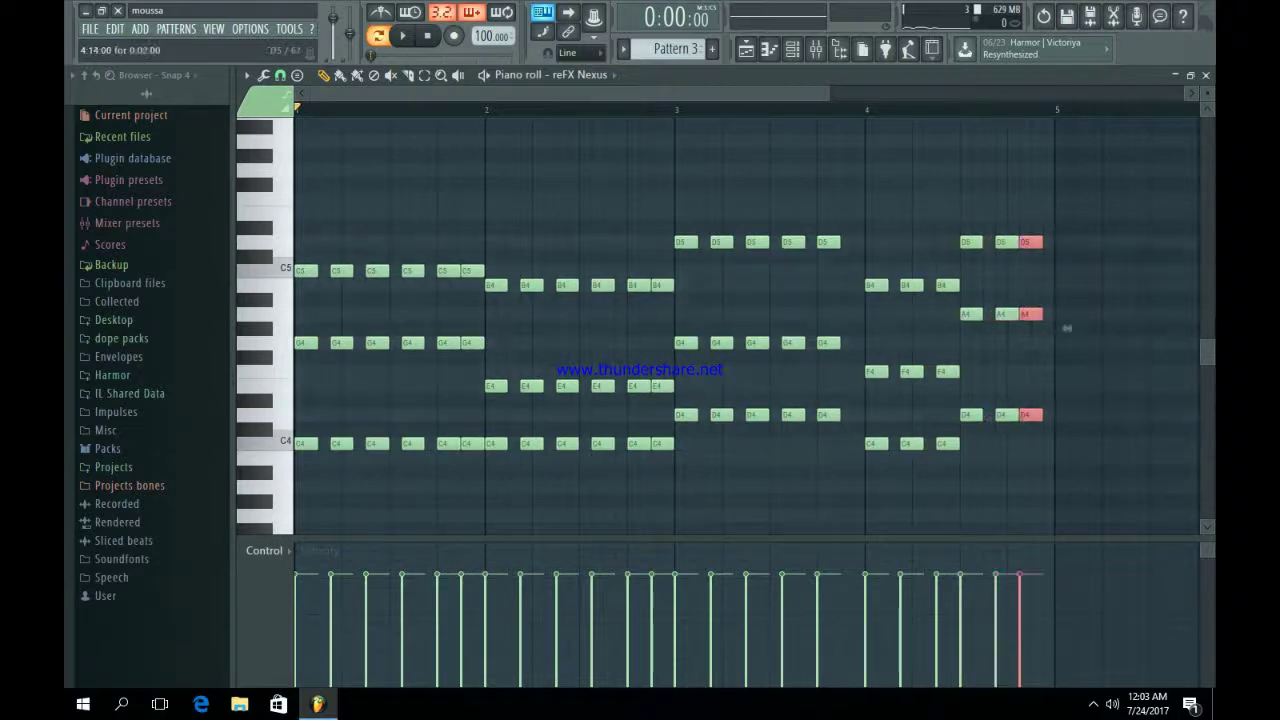
{"action": "key", "text": "space"}
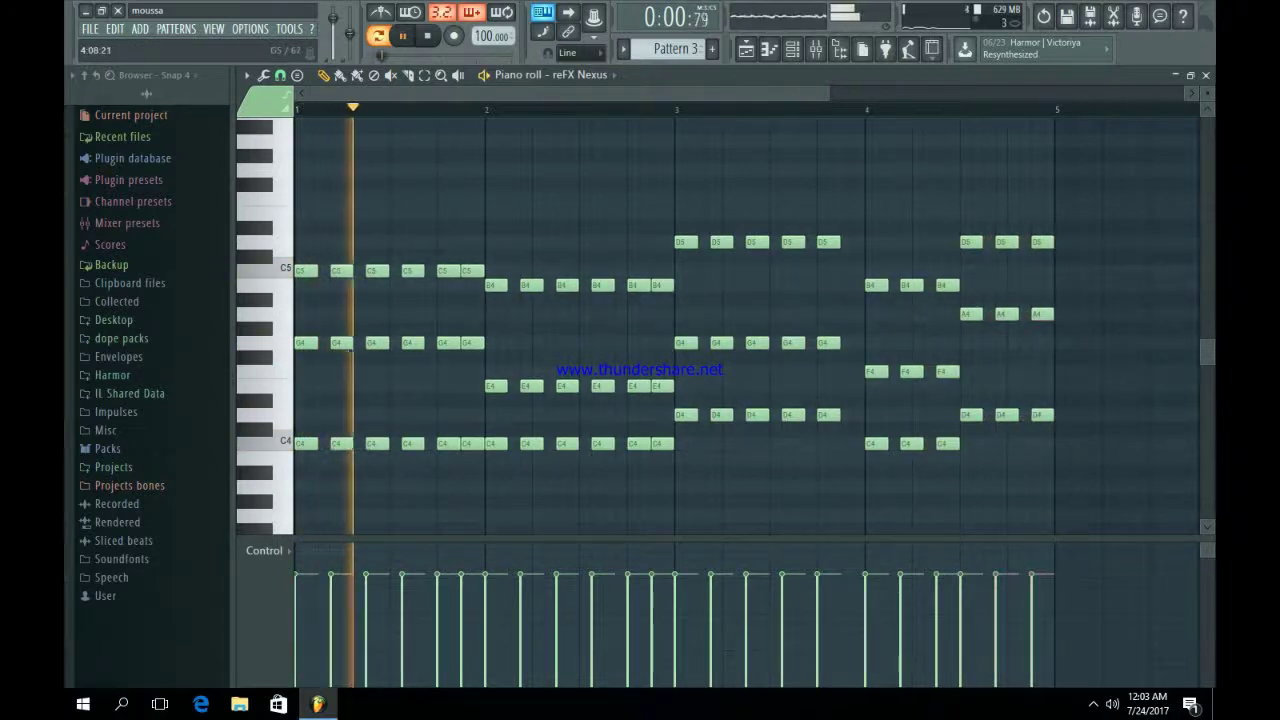
{"action": "key", "text": "ctrl+d"}
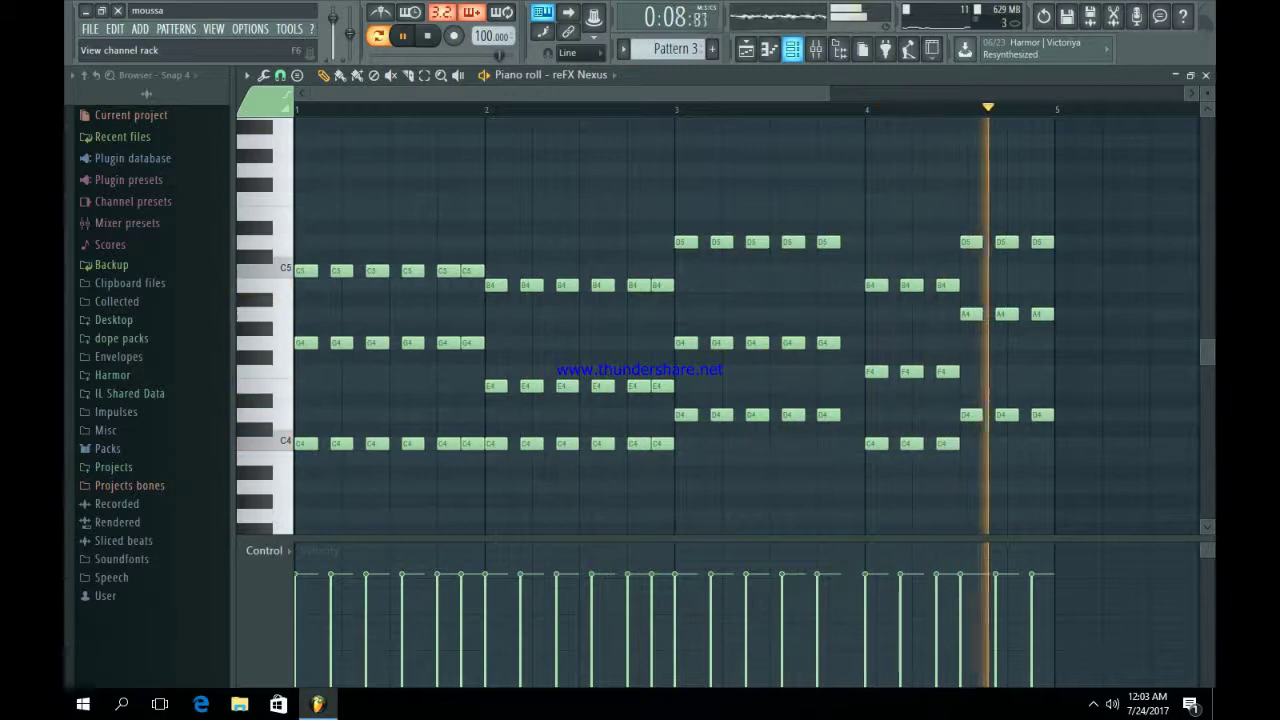
Step: Stop playback and duplicate the chopped chord notes from reFX Nexus onto the reFX Nexus #2 channel in Pattern 3
{"action": "left_click", "coordinate": [792, 49]}
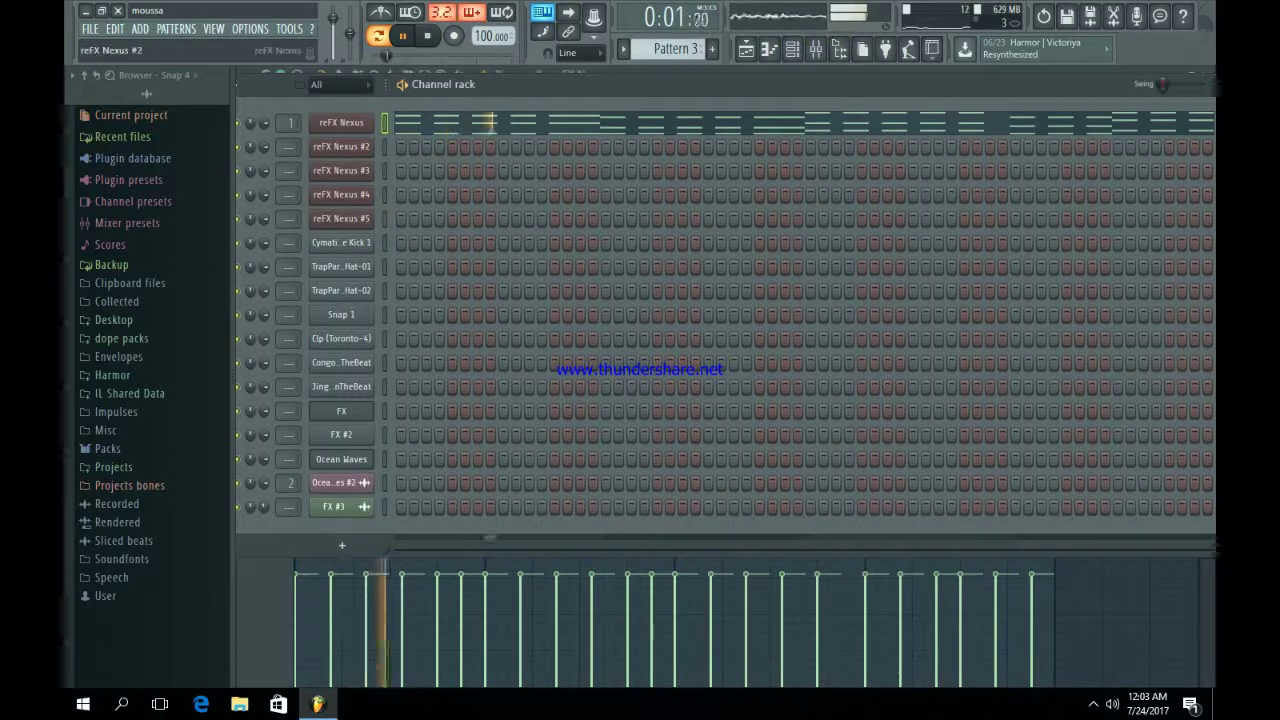
{"action": "key", "text": "space"}
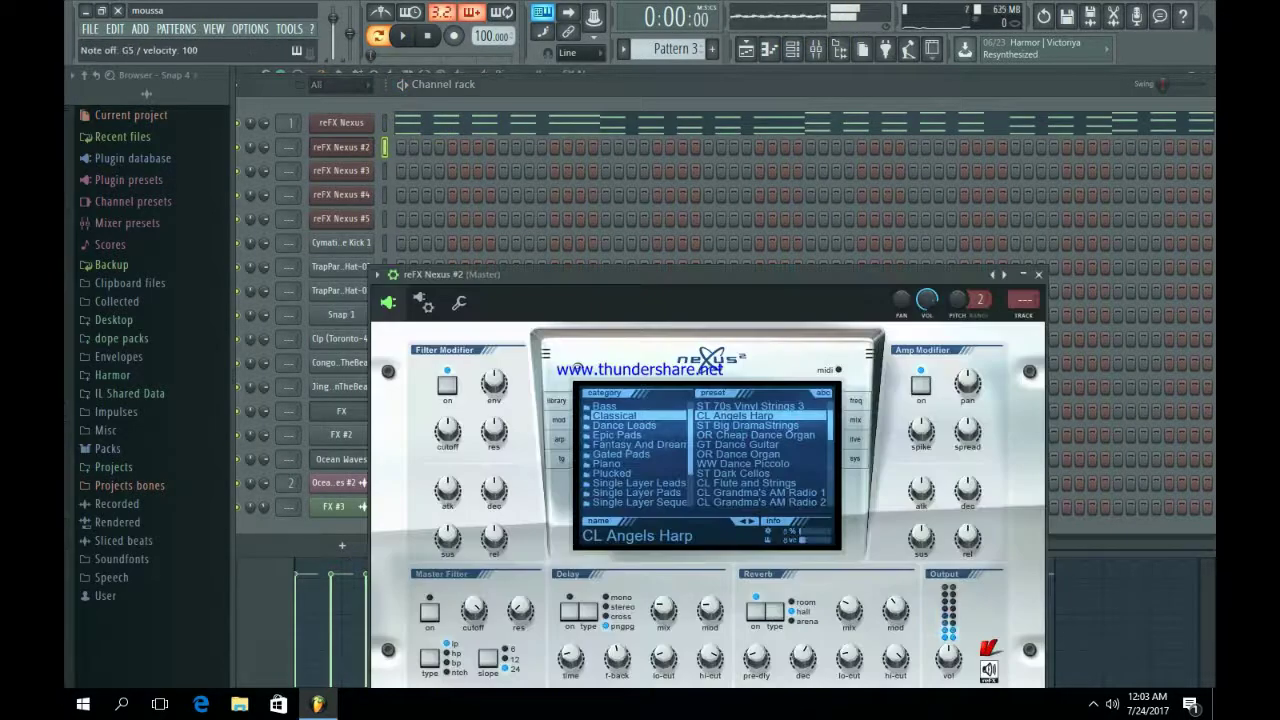
{"action": "key", "text": "Escape"}
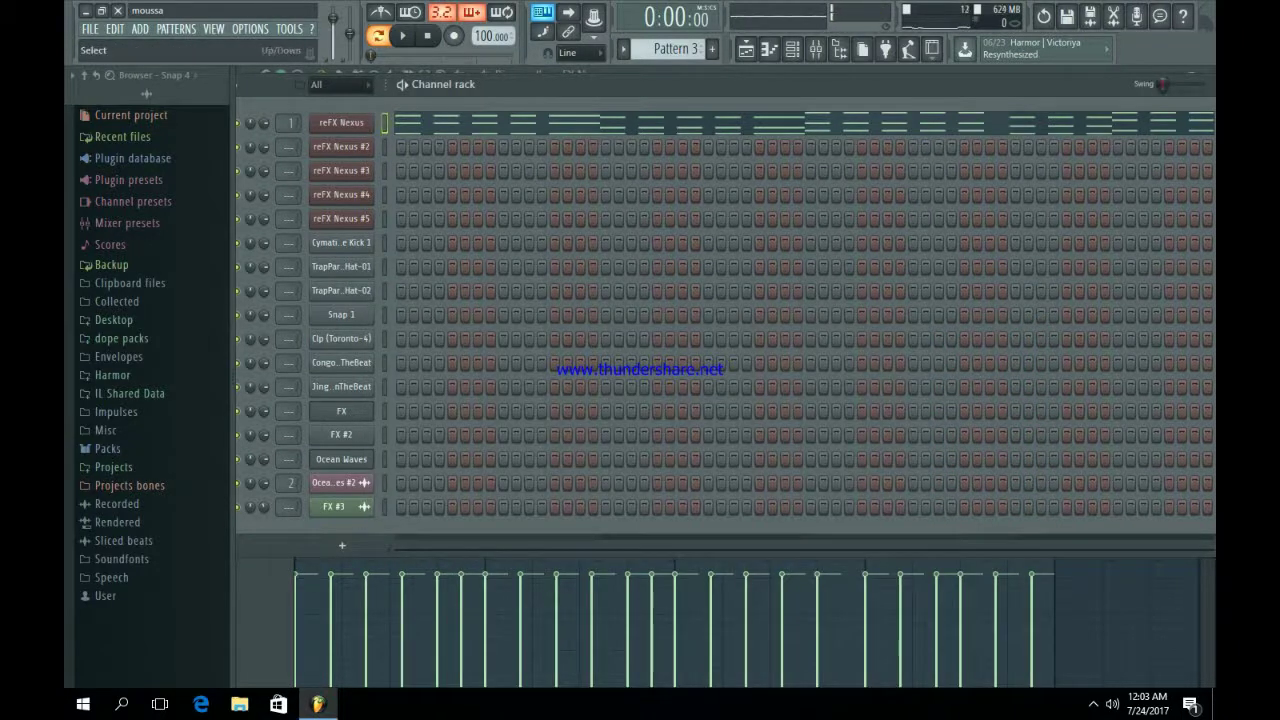
{"action": "left_click", "coordinate": [384, 146]}
{"action": "key", "text": "ctrl+v"}
Step: Route reFX Nexus #2 to mixer track 3 and load Fruity Stereo Shaper in its first effect slot
{"action": "left_click", "coordinate": [341, 146]}
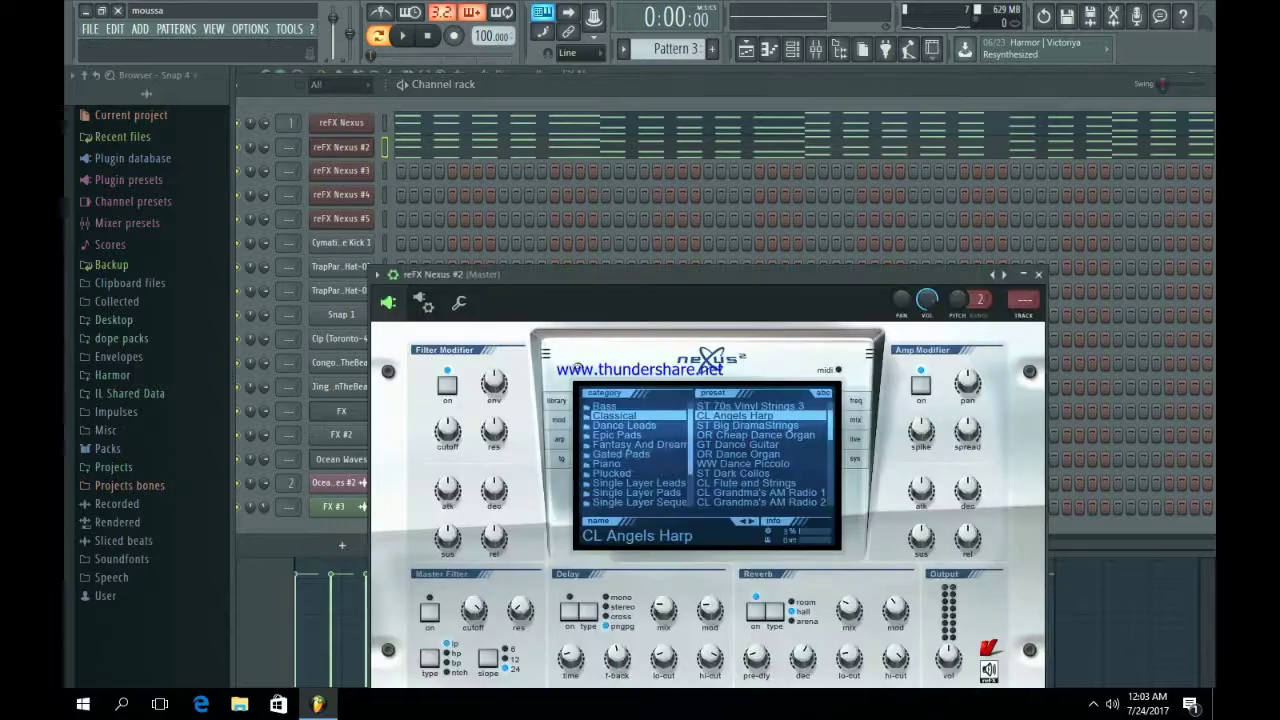
{"action": "key", "text": "F9"}
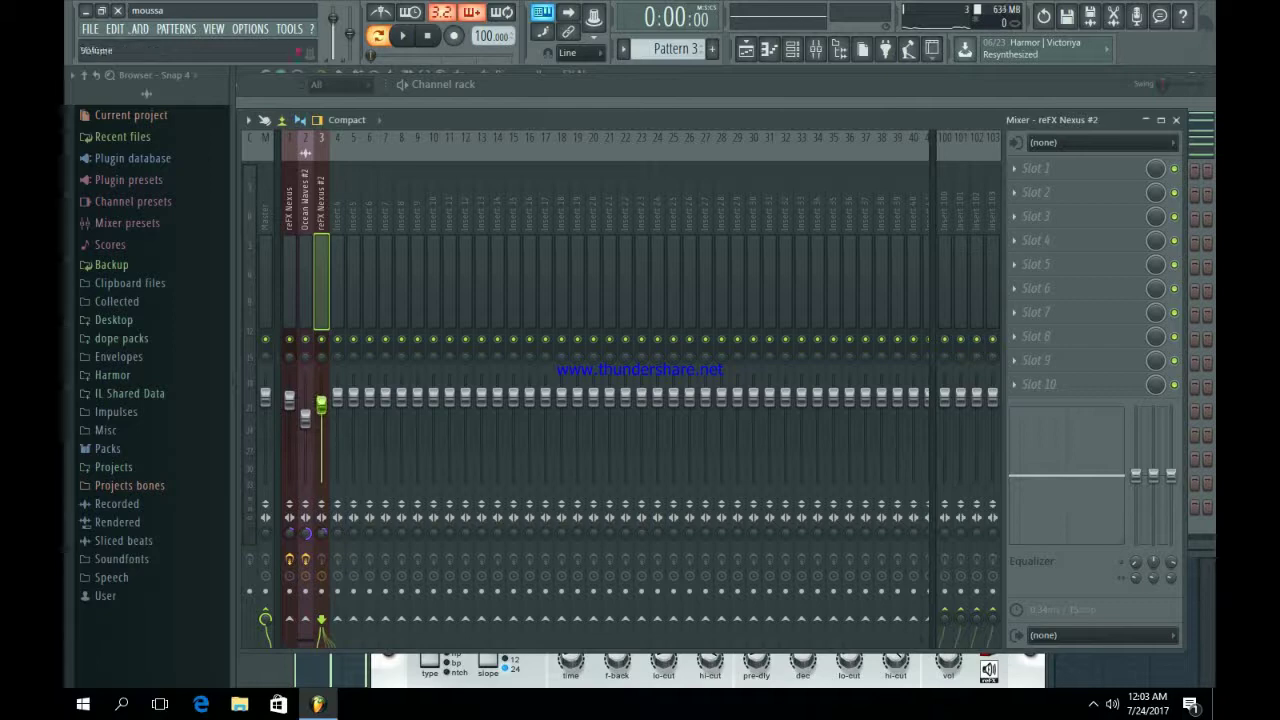
{"action": "left_click", "coordinate": [1035, 168]}
{"action": "key", "text": "Escape"}
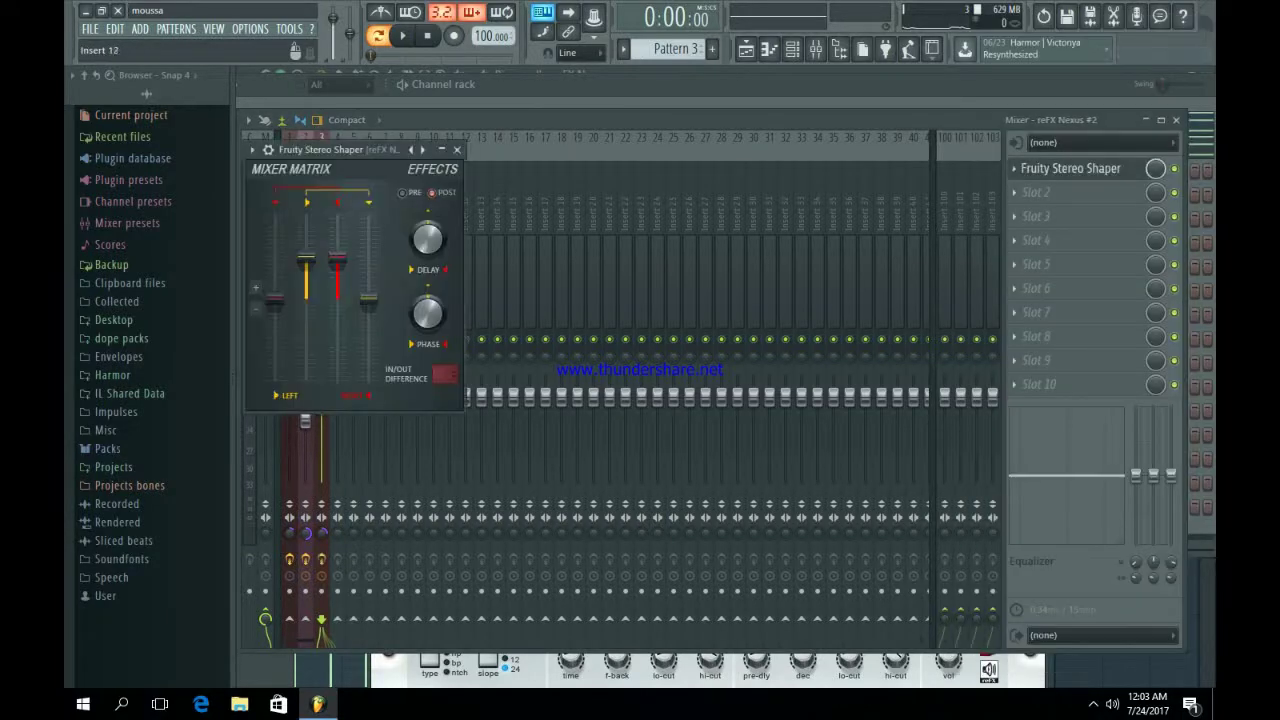
{"action": "left_click", "coordinate": [418, 149]}
{"action": "left_click", "coordinate": [537, 277]}
{"action": "left_click", "coordinate": [1070, 168]}
Step: Add Fruity Parametric EQ 2 in slot 2 of the reFX Nexus #2 track and pull bands 1 and 7 down to -18 dB during playback
{"action": "left_click", "coordinate": [1035, 192]}
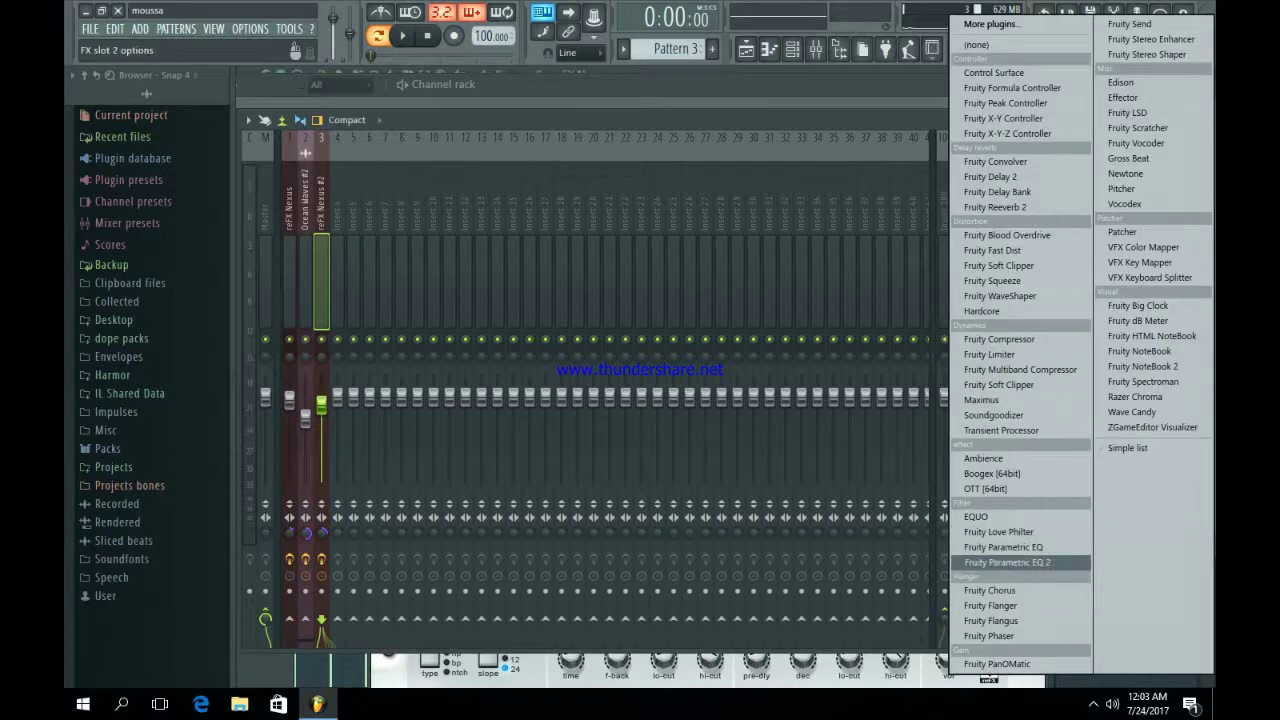
{"action": "left_click", "coordinate": [1006, 562]}
{"action": "key", "text": "space"}
{"action": "left_click_drag", "start_coordinate": [340, 300], "coordinate": [380, 366]}
{"action": "left_click_drag", "start_coordinate": [552, 300], "coordinate": [566, 350]}
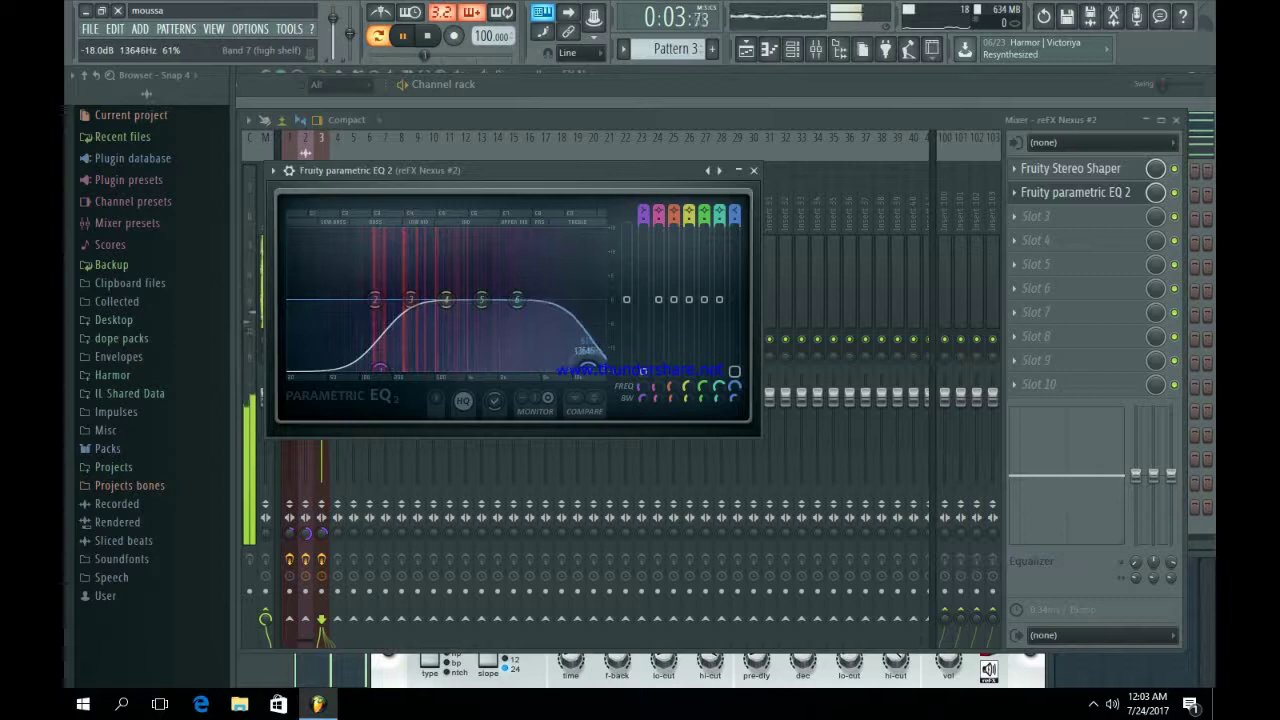
Step: Change the equalizer's band 1 to a low-frequency cut with the Steep 6 slope and close the equalizer
{"action": "left_click", "coordinate": [643, 213]}
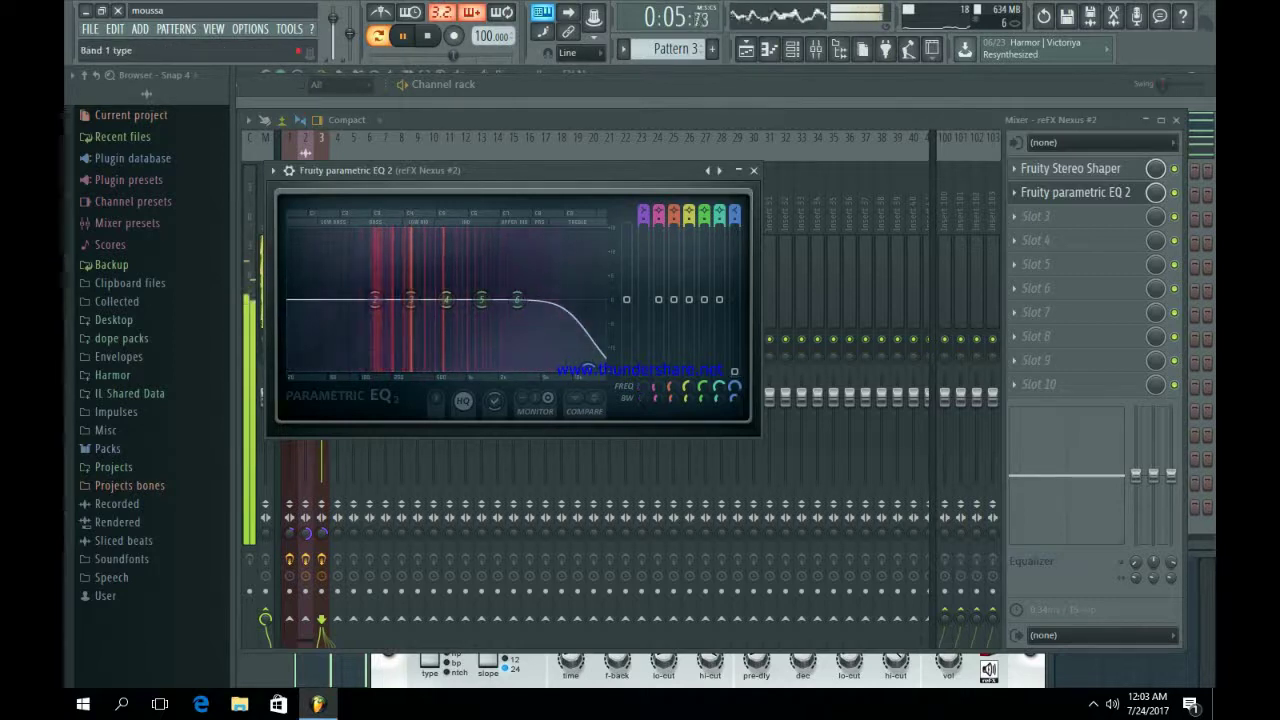
{"action": "scroll", "coordinate": [643, 213], "scroll_direction": "down", "scroll_amount": 3}
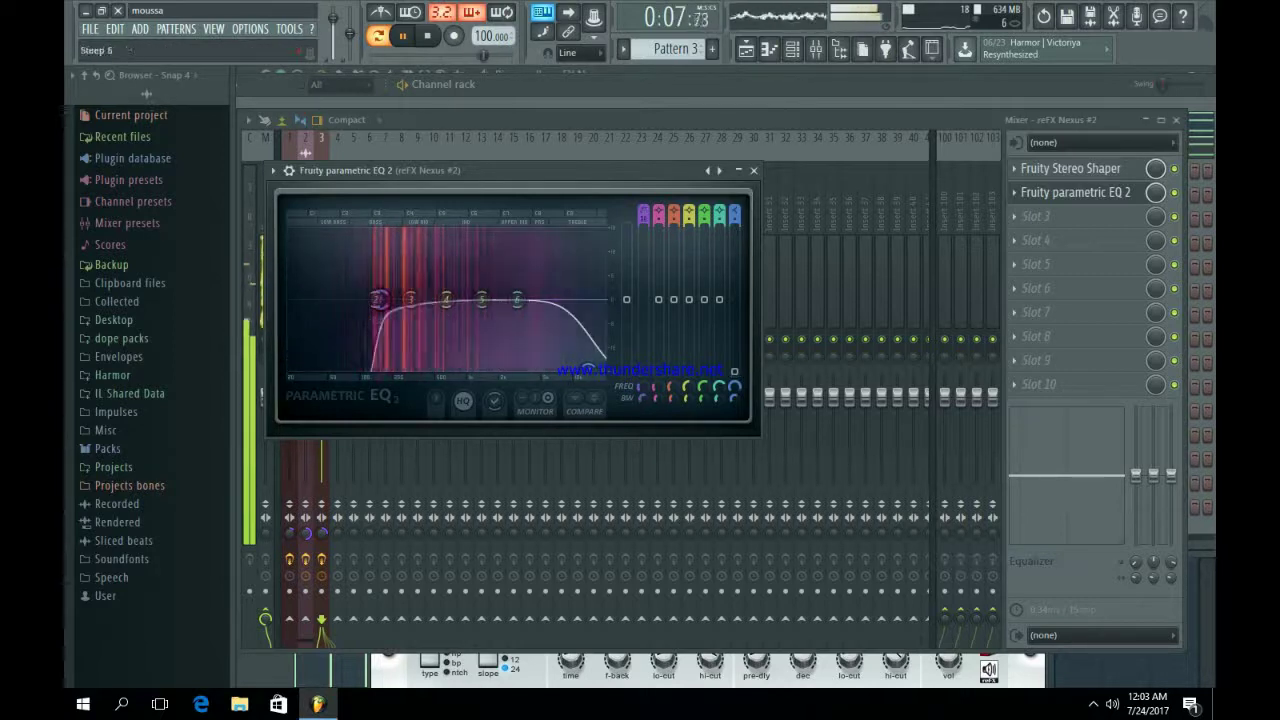
{"action": "key", "text": "Escape"}
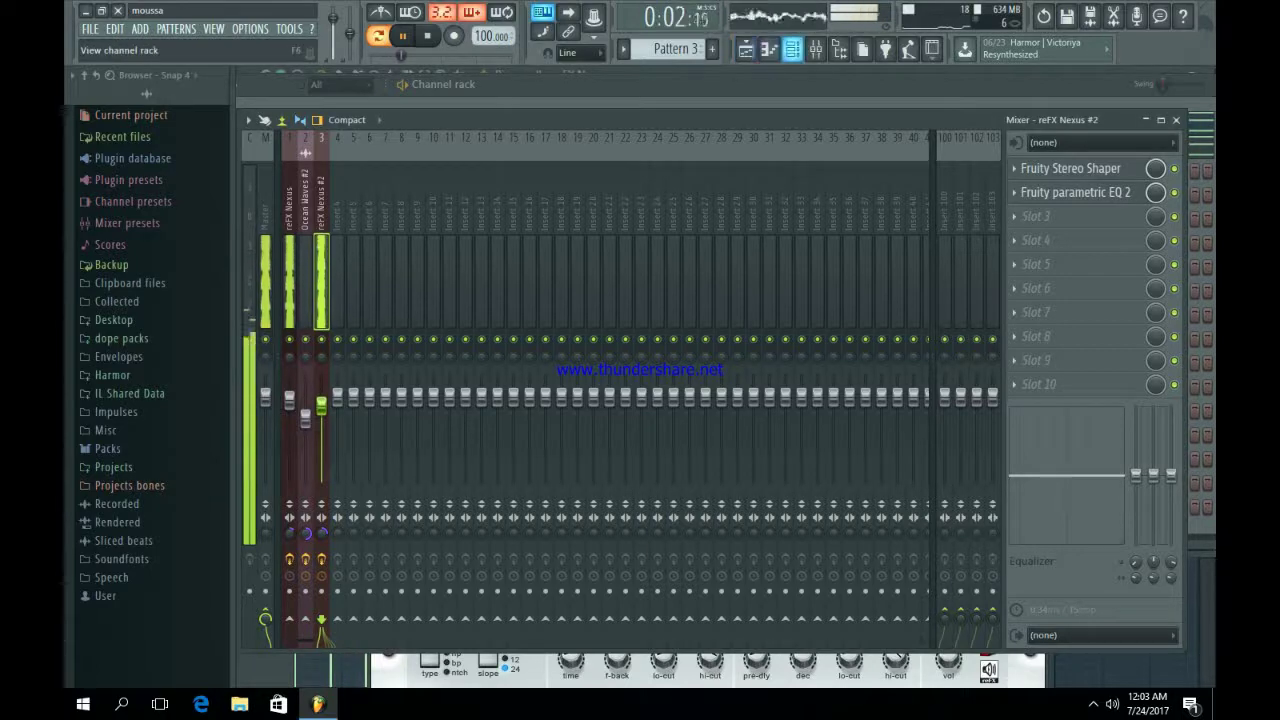
Step: Switch to the empty Pattern 4, stop playback and fill each 4 steps of the Cymatics House Kick 1 channel
{"action": "key", "text": "F6"}
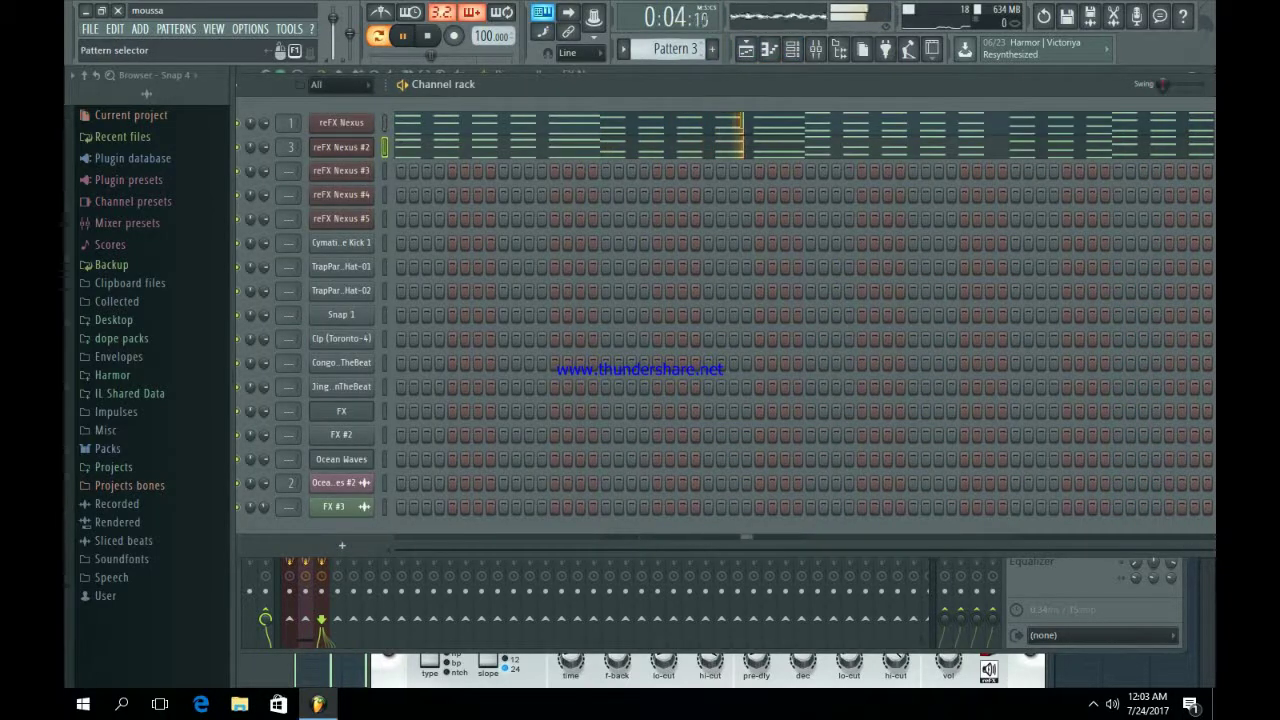
{"action": "key", "text": "F4"}
{"action": "key", "text": "space"}
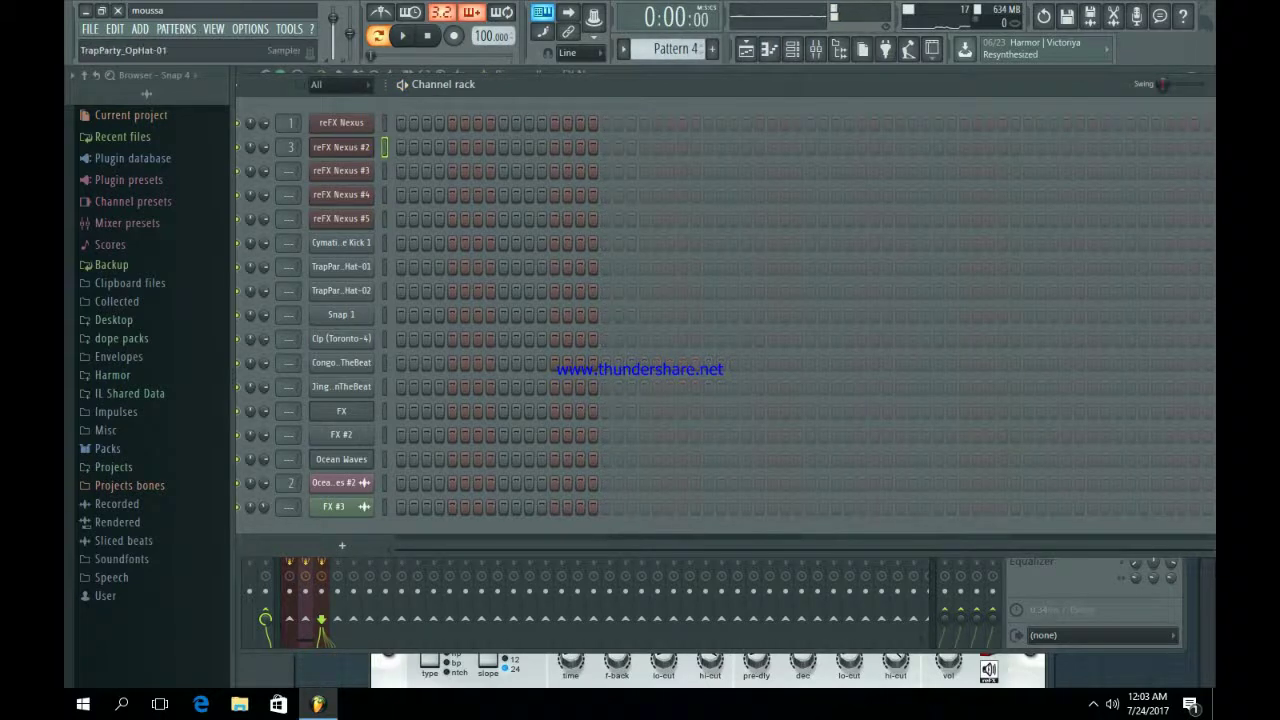
{"action": "right_click", "coordinate": [378, 242]}
{"action": "left_click", "coordinate": [548, 310]}
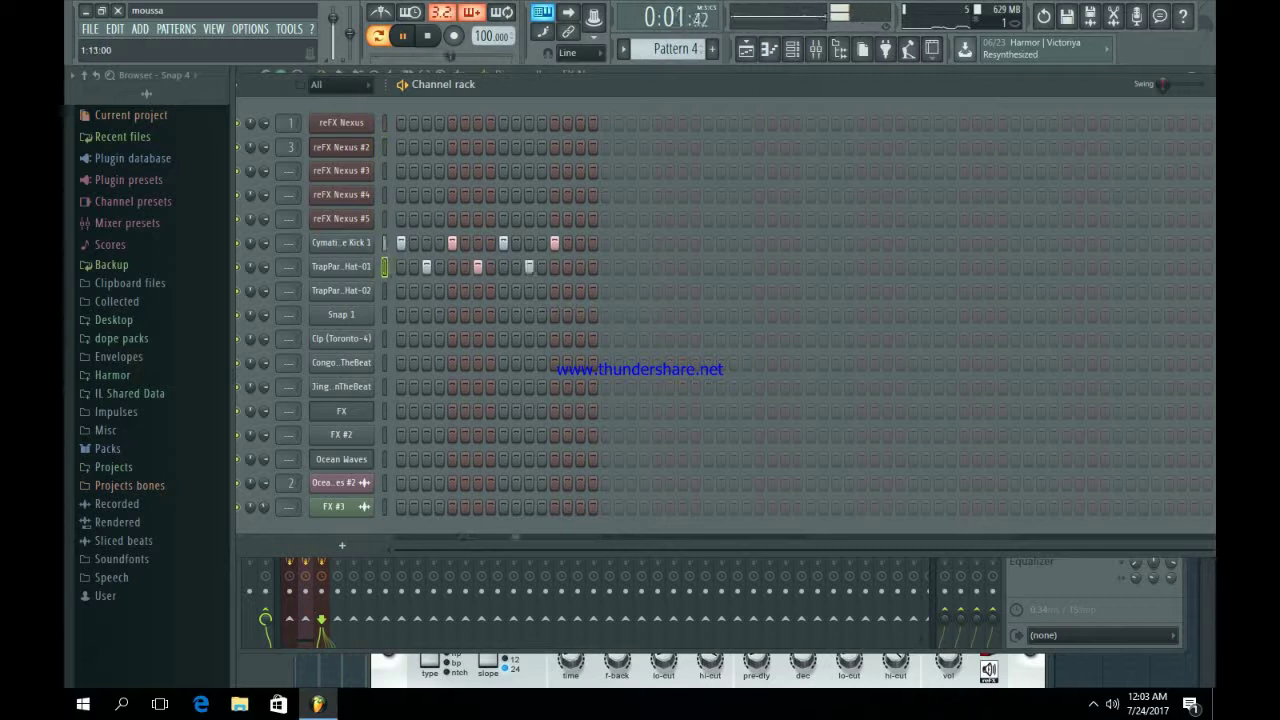
Step: Add TrapParty_OpHat-01 hits on steps 3, 7, 11 and 15 and Hat-02 hits on steps 1, 4, 7, 10, 13 and 16, auditioning the pattern
{"action": "key", "text": "space"}
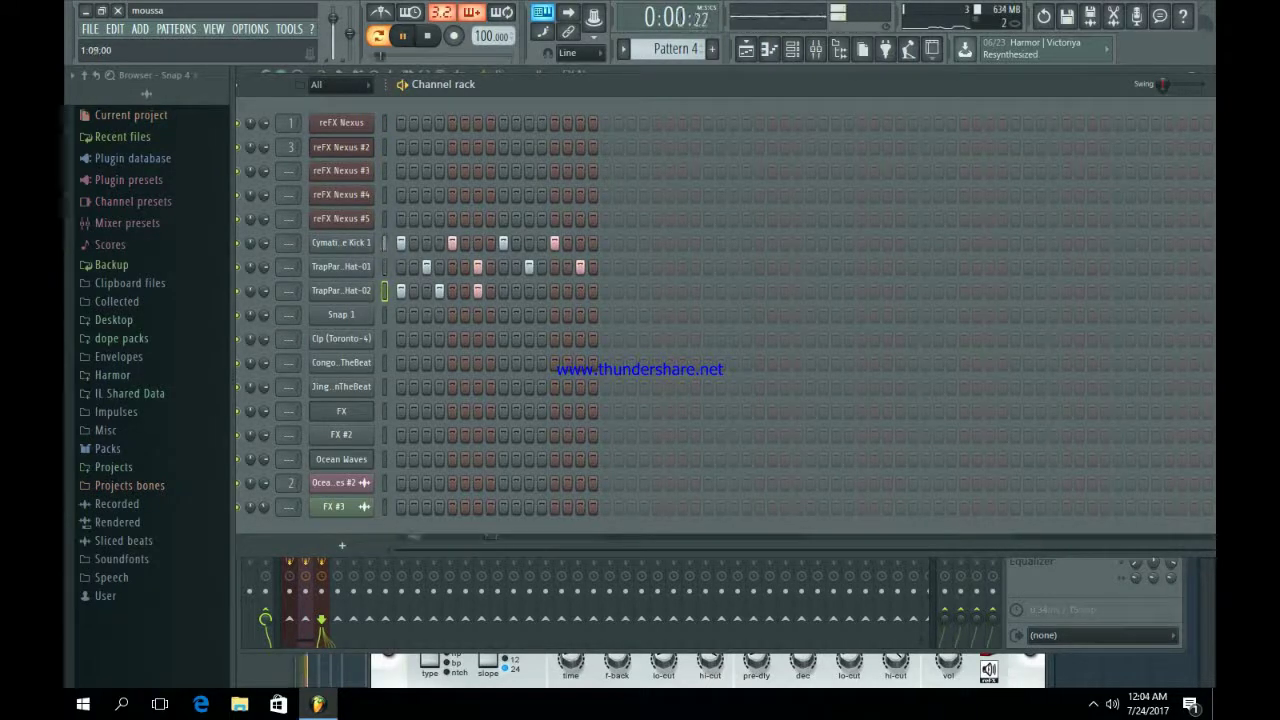
{"action": "key", "text": "space"}
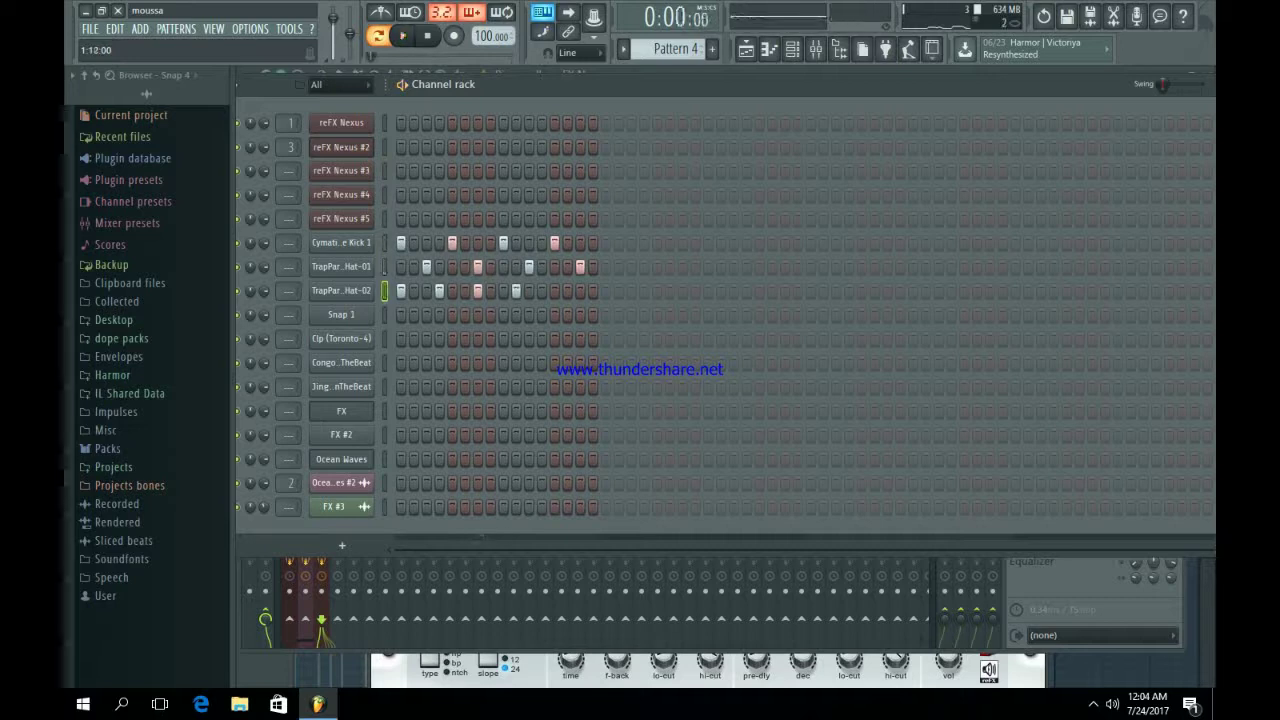
{"action": "key", "text": "space"}
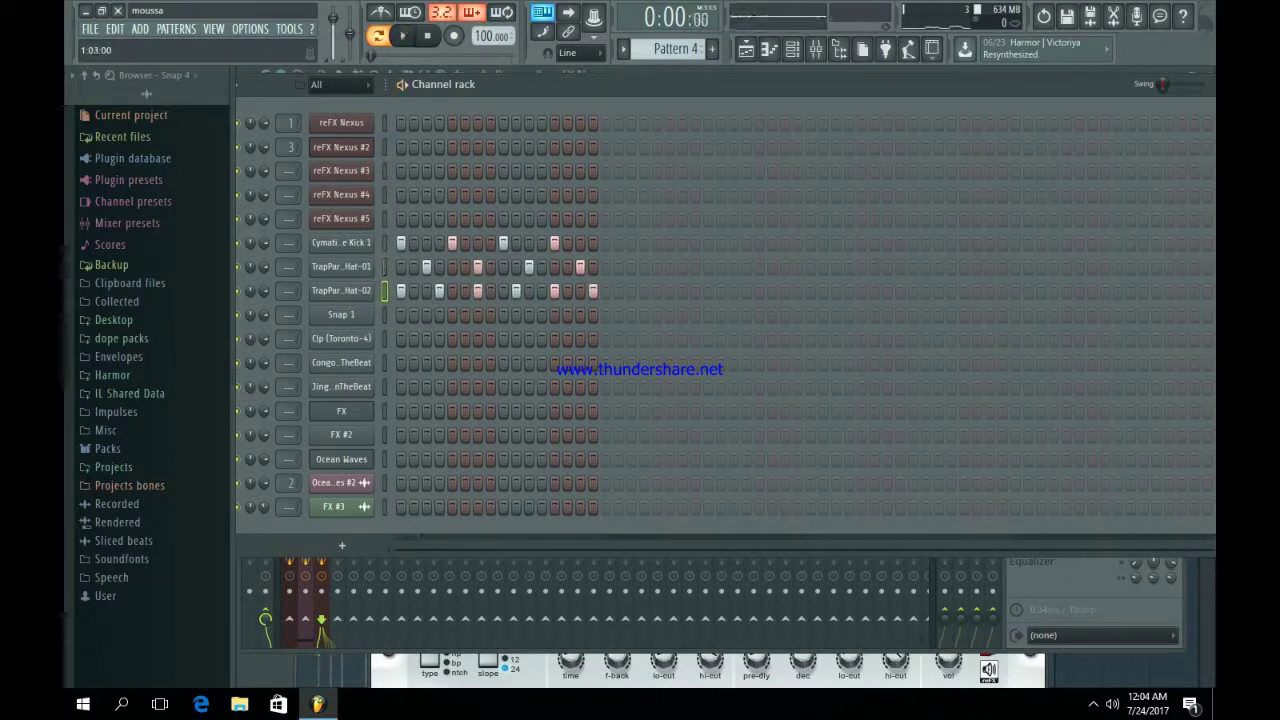
Step: Play Pattern 4 while adding Snap 1 and Clp (Toronto-4) on steps 5 and 13, Congo on 3, 5, 13 and 15, and the Jing channel on 9
{"action": "key", "text": "space"}
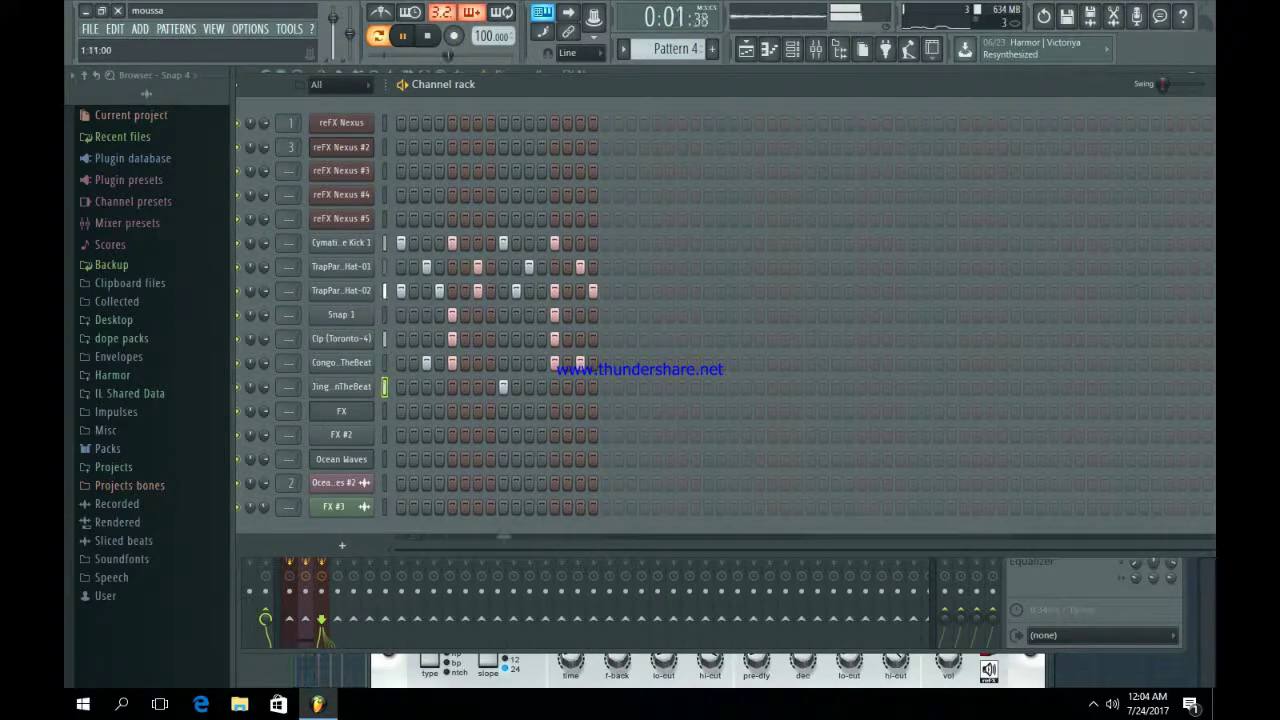
{"action": "key", "text": "F5"}
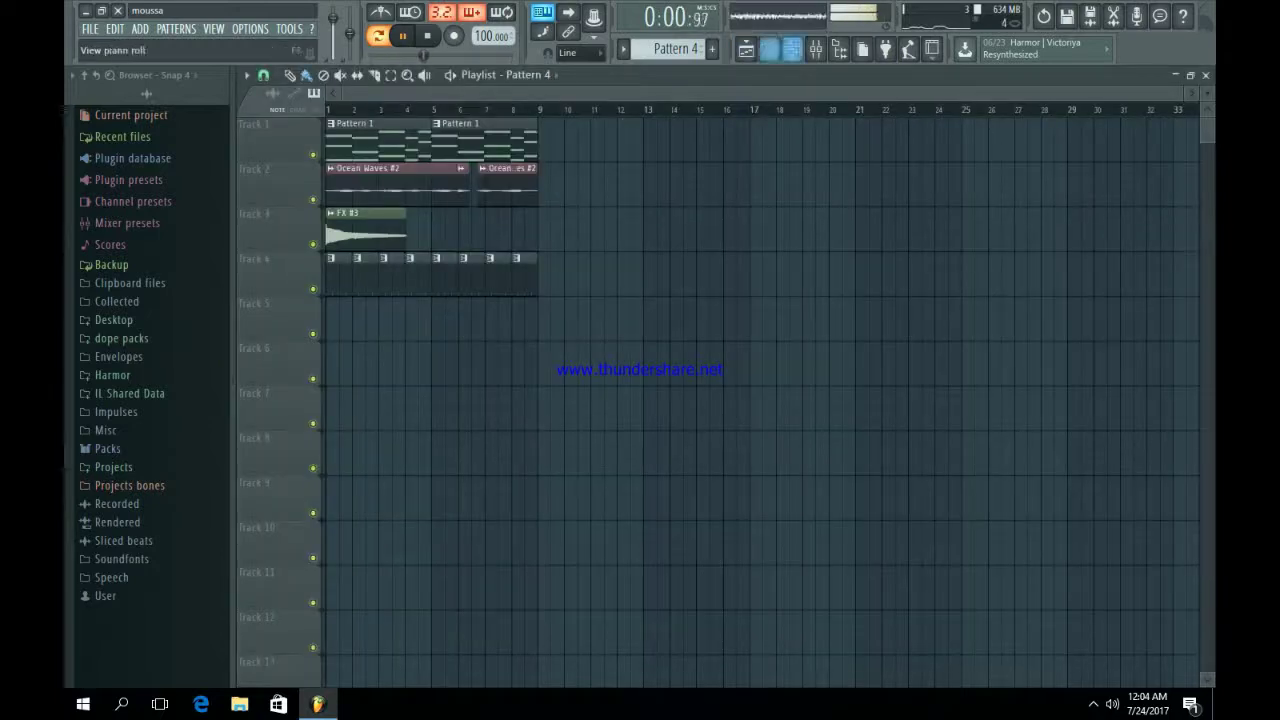
{"action": "key", "text": "space"}
Step: Select Pattern 3, place it on playlist Track 1 at bar 9 and repeat it back to back up to bar 25
{"action": "key", "text": "F6"}
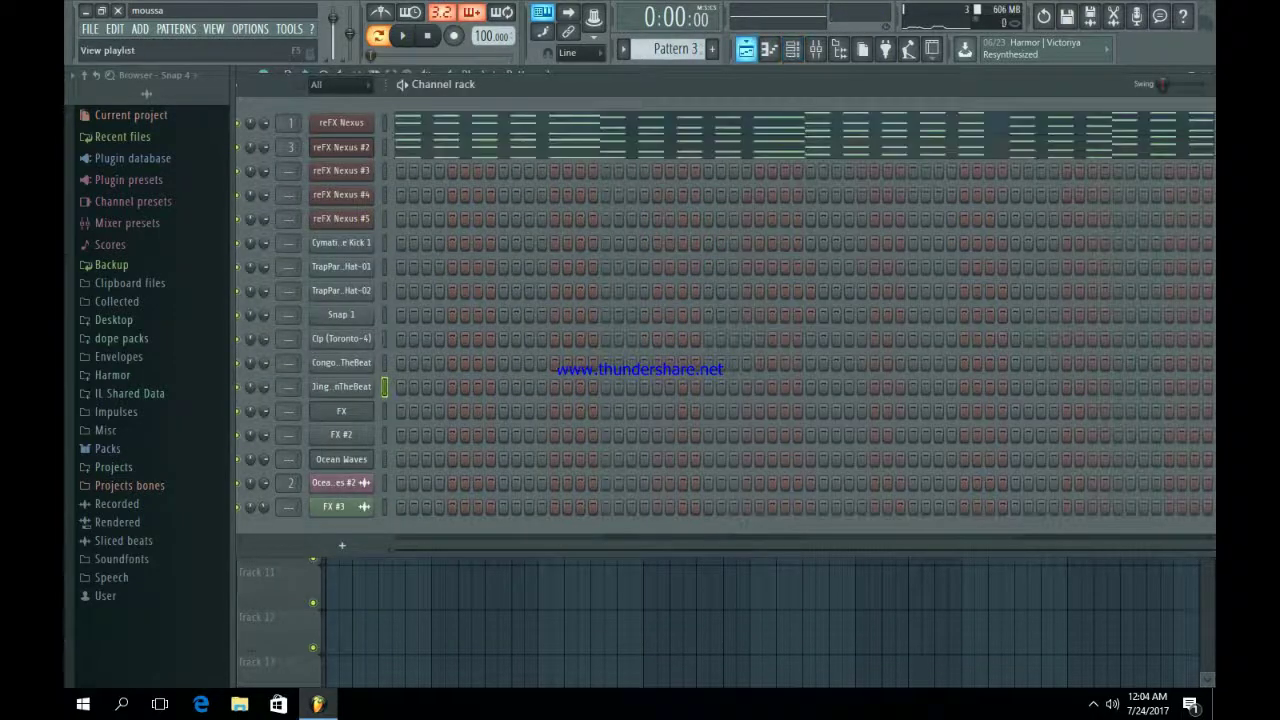
{"action": "key", "text": "F5"}
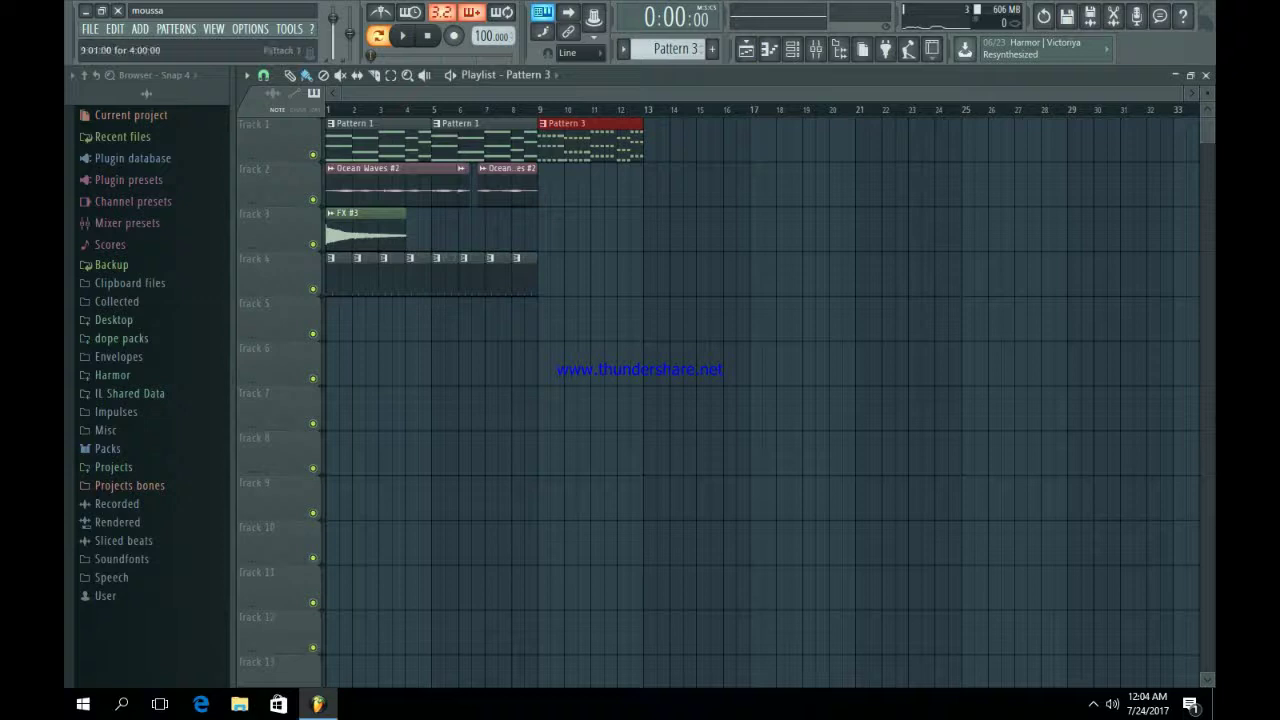
{"action": "key", "text": "ctrl+b"}
{"action": "key", "text": "ctrl+b"}
{"action": "key", "text": "ctrl+b"}
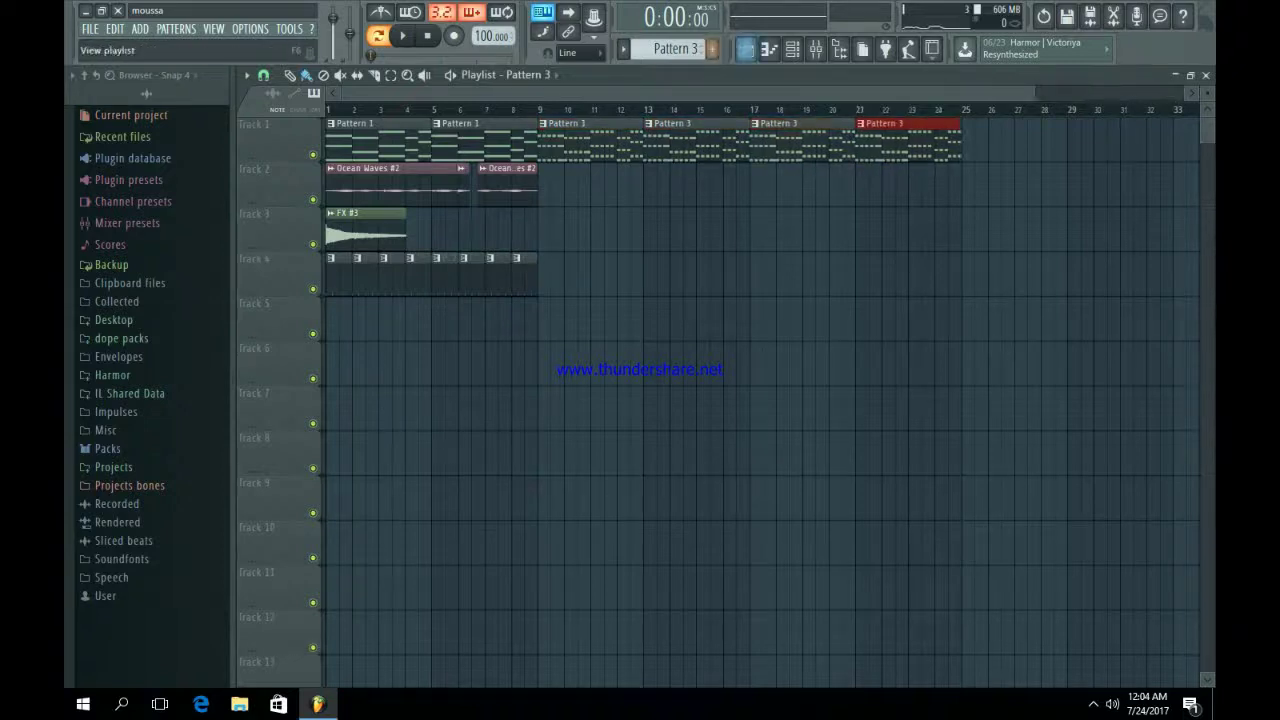
Step: Select Pattern 4, place it on playlist Track 2 at bar 9 and repeat it back to back up to bar 25
{"action": "key", "text": "F6"}
{"action": "key", "text": "KP_Add"}
{"action": "key", "text": "F5"}
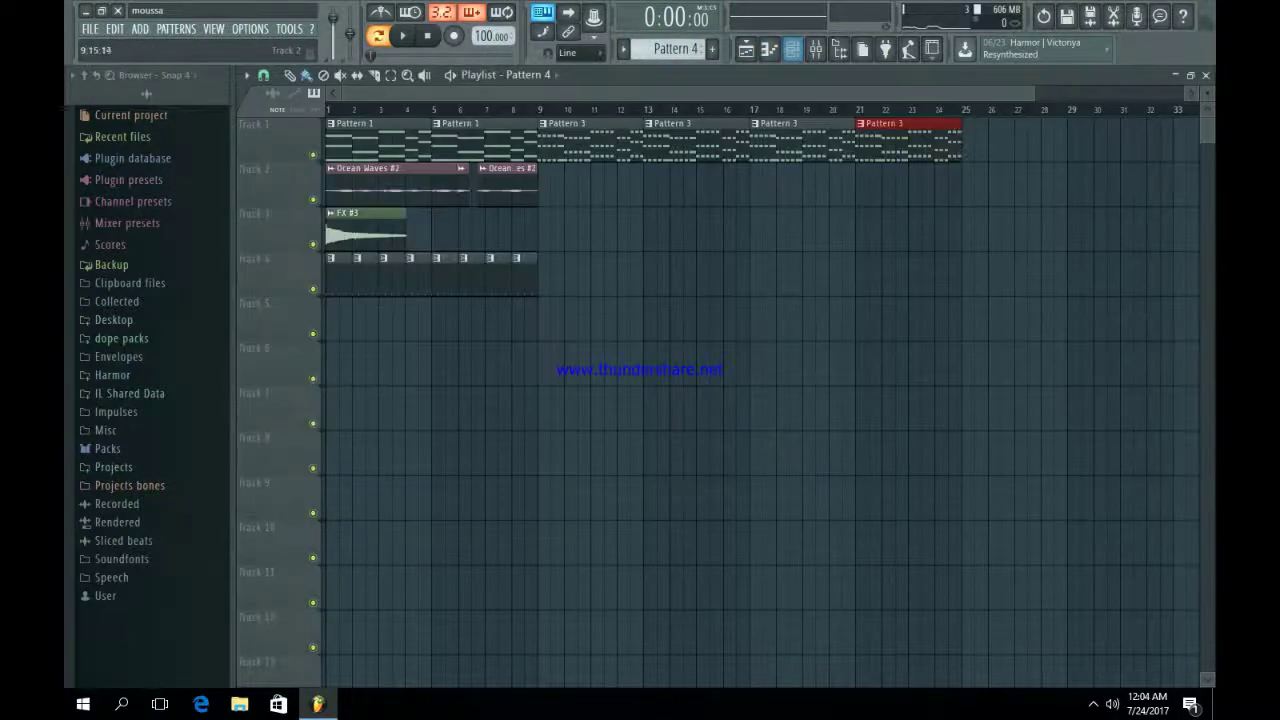
{"action": "left_click", "coordinate": [574, 180]}
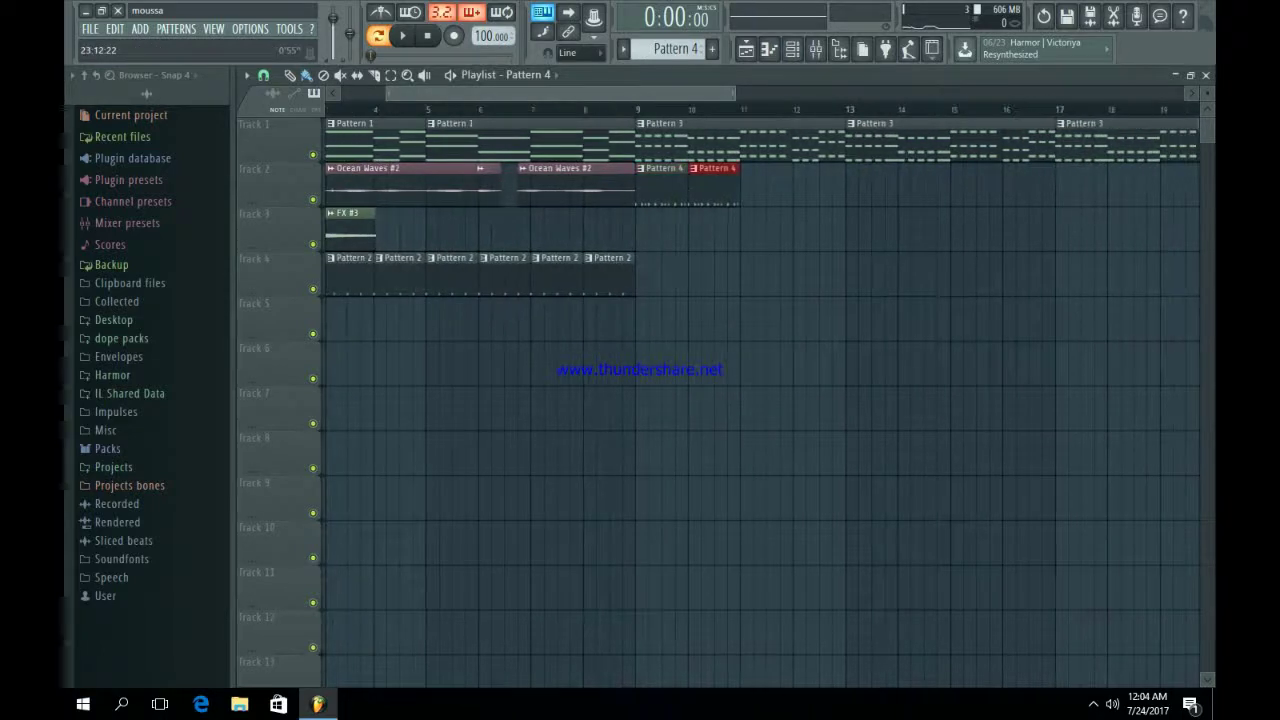
{"action": "key", "text": "ctrl+b"}
{"action": "key", "text": "ctrl+b"}
{"action": "key", "text": "ctrl+b"}
{"action": "key", "text": "ctrl+b"}
{"action": "key", "text": "ctrl+b"}
{"action": "key", "text": "ctrl+b"}
{"action": "key", "text": "ctrl+b"}
{"action": "key", "text": "ctrl+b"}
{"action": "key", "text": "ctrl+b"}
{"action": "key", "text": "ctrl+b"}
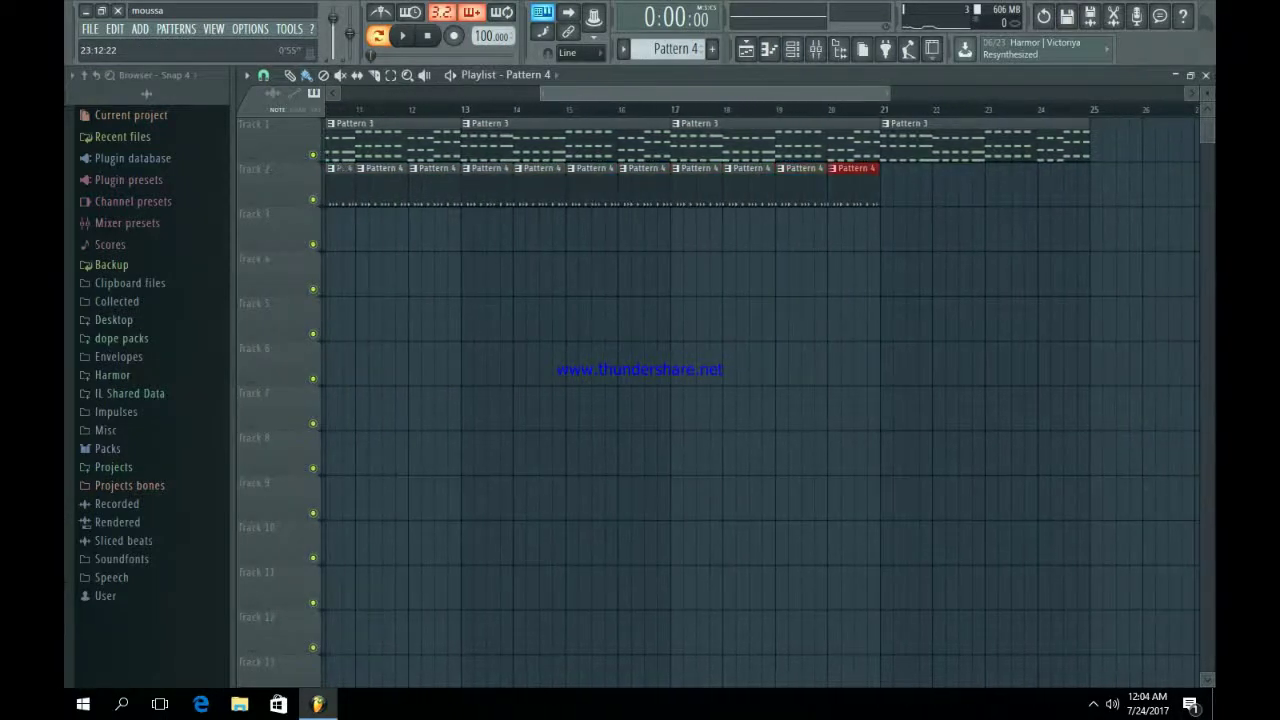
{"action": "key", "text": "ctrl+b"}
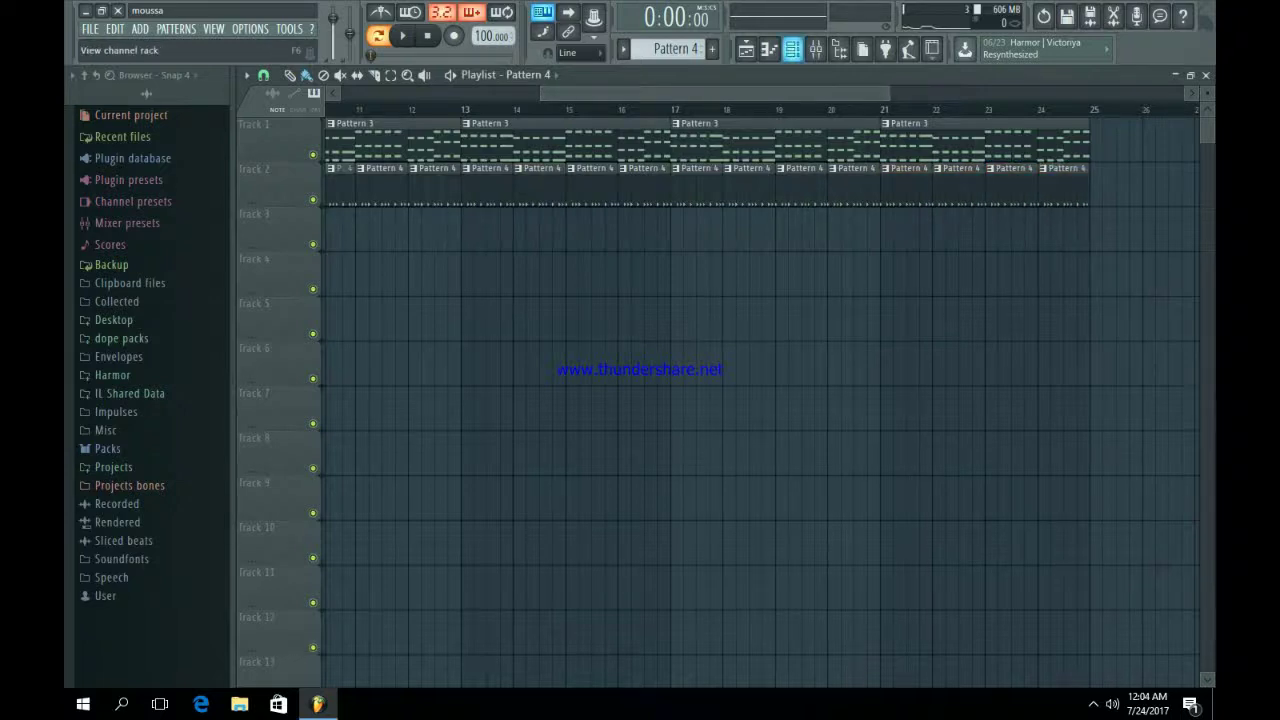
Step: Listen to Pattern 4 in the channel rack and stop playback
{"action": "key", "text": "F6"}
{"action": "key", "text": "space"}
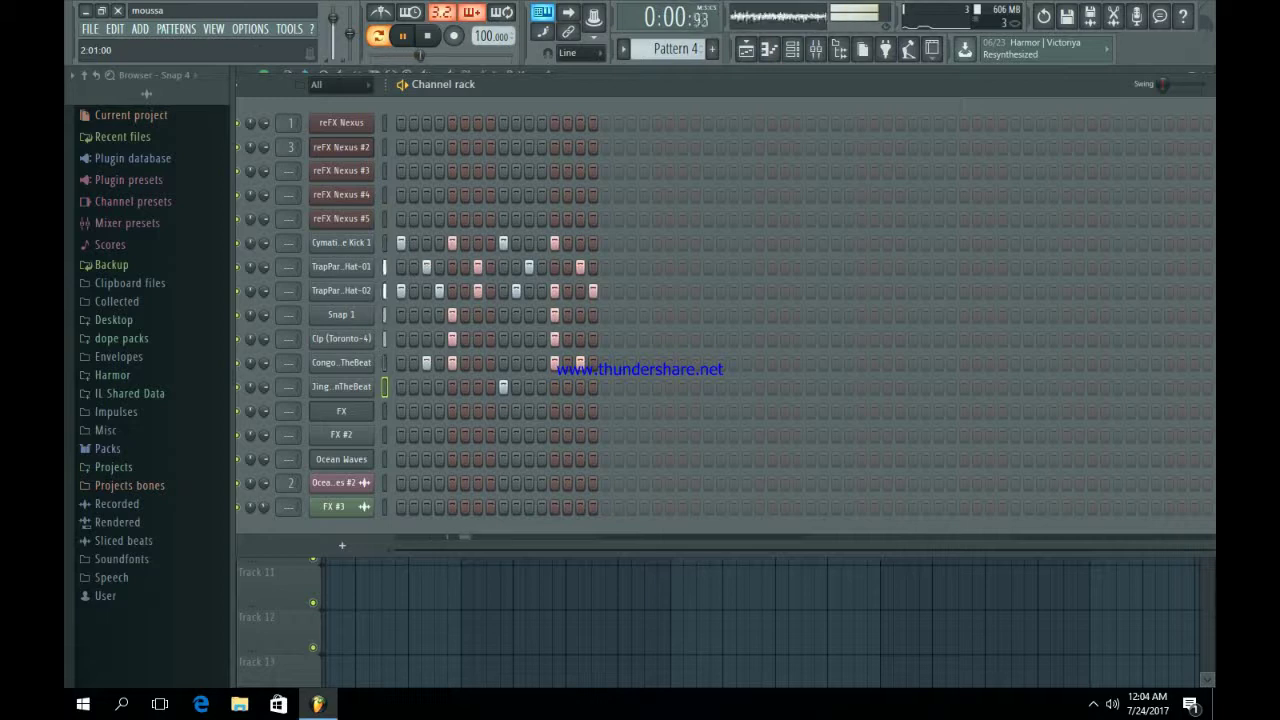
{"action": "key", "text": "space"}
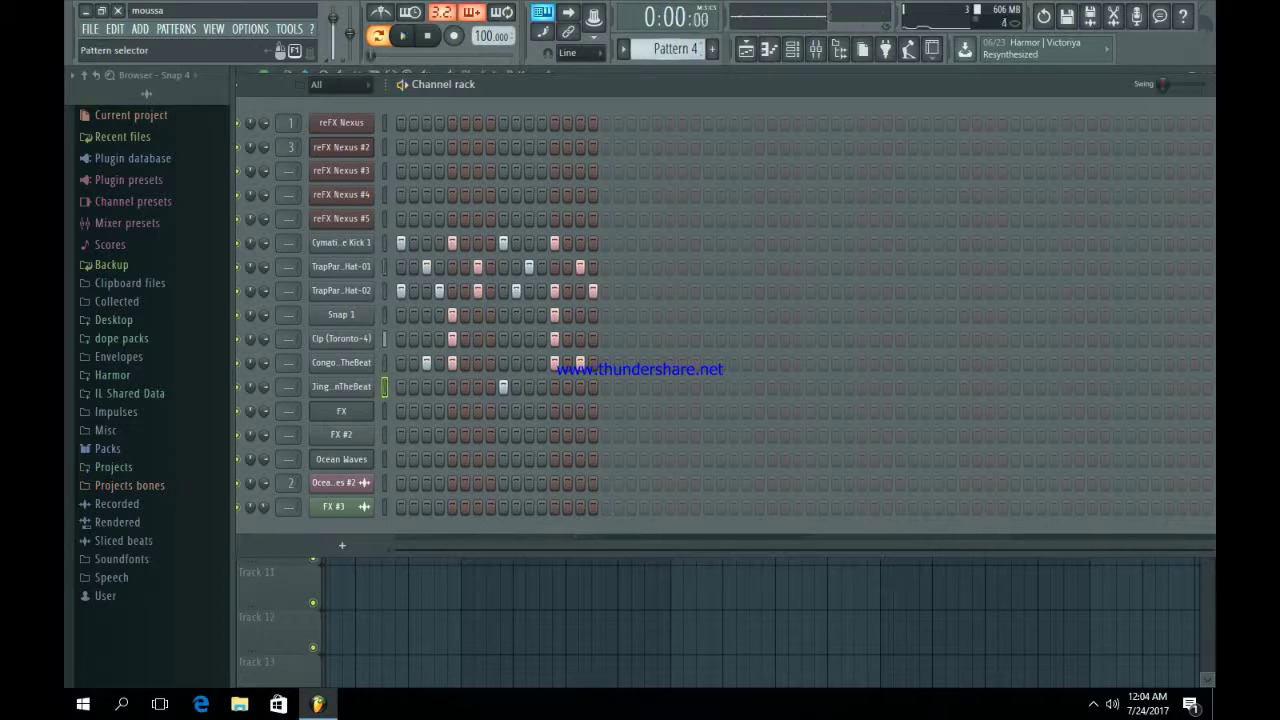
Step: Create Pattern 5 with Congo hits on steps 3 and 5 and a Clp (Toronto-4) hit on step 4, and place it on Track 3 at bar 9
{"action": "key", "text": "F4"}
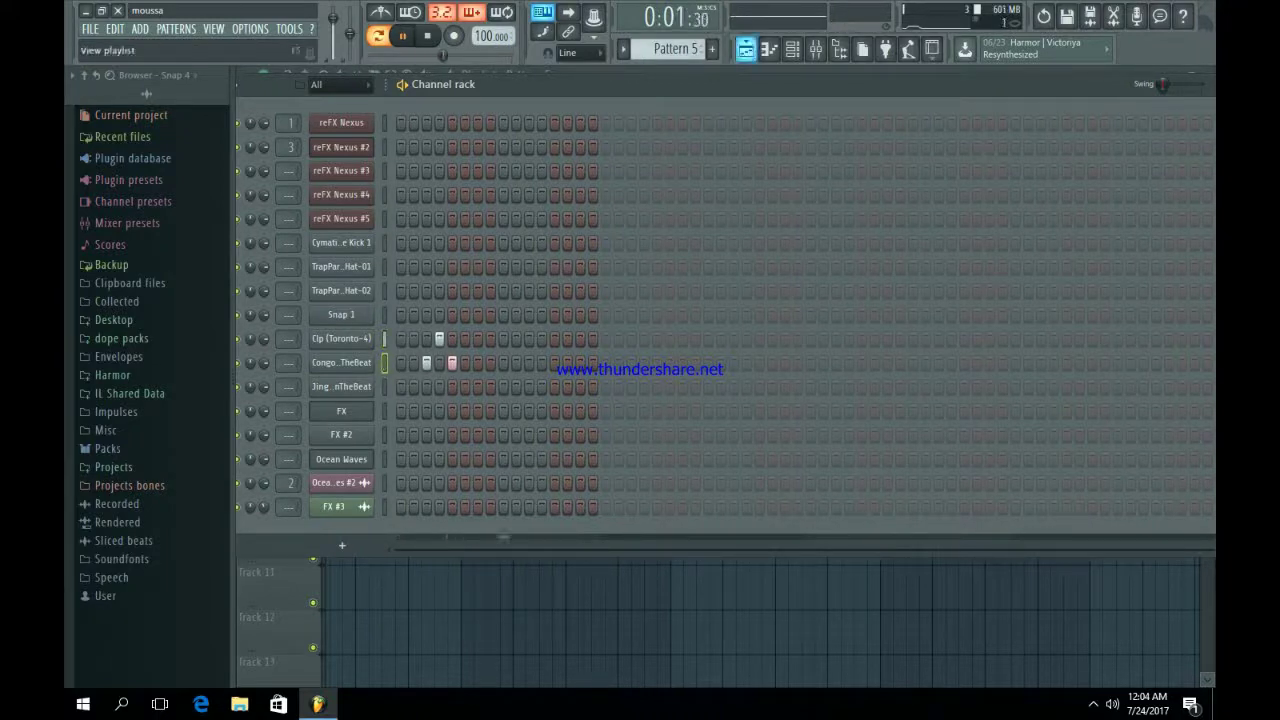
{"action": "left_click", "coordinate": [746, 48]}
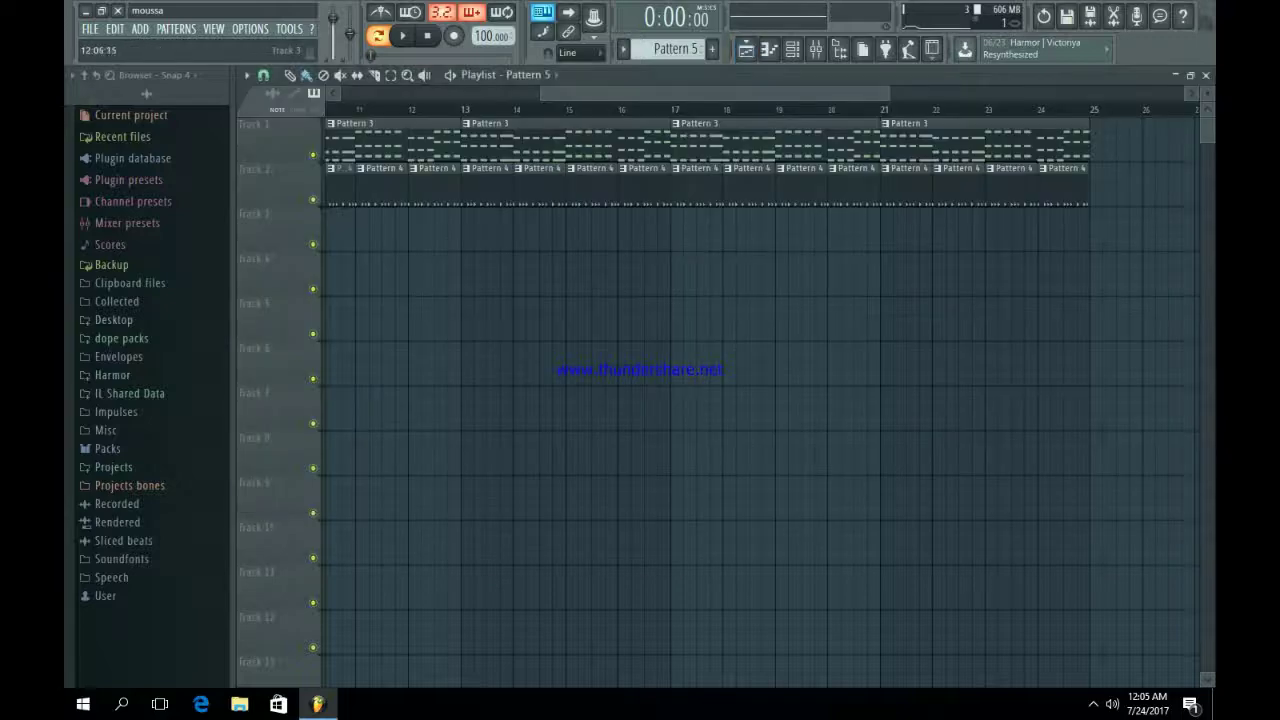
{"action": "left_click", "coordinate": [430, 210]}
{"action": "left_click_drag", "start_coordinate": [430, 210], "coordinate": [752, 249]}
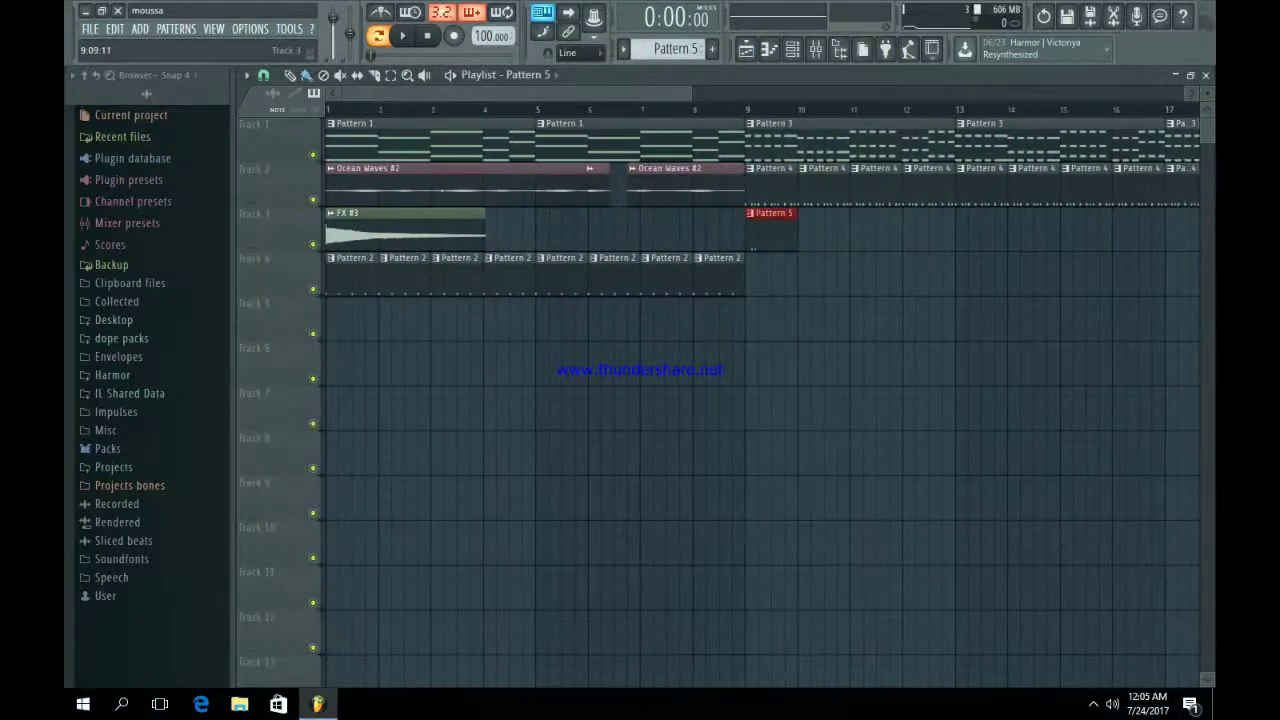
Step: Shift all Pattern 3 and Pattern 4 clips from bar 9 onward one beat later on Tracks 1 and 2, and deselect them
{"action": "left_click_drag", "start_coordinate": [690, 93], "coordinate": [1040, 93]}
{"action": "left_click_drag", "start_coordinate": [1043, 250], "coordinate": [646, 119]}
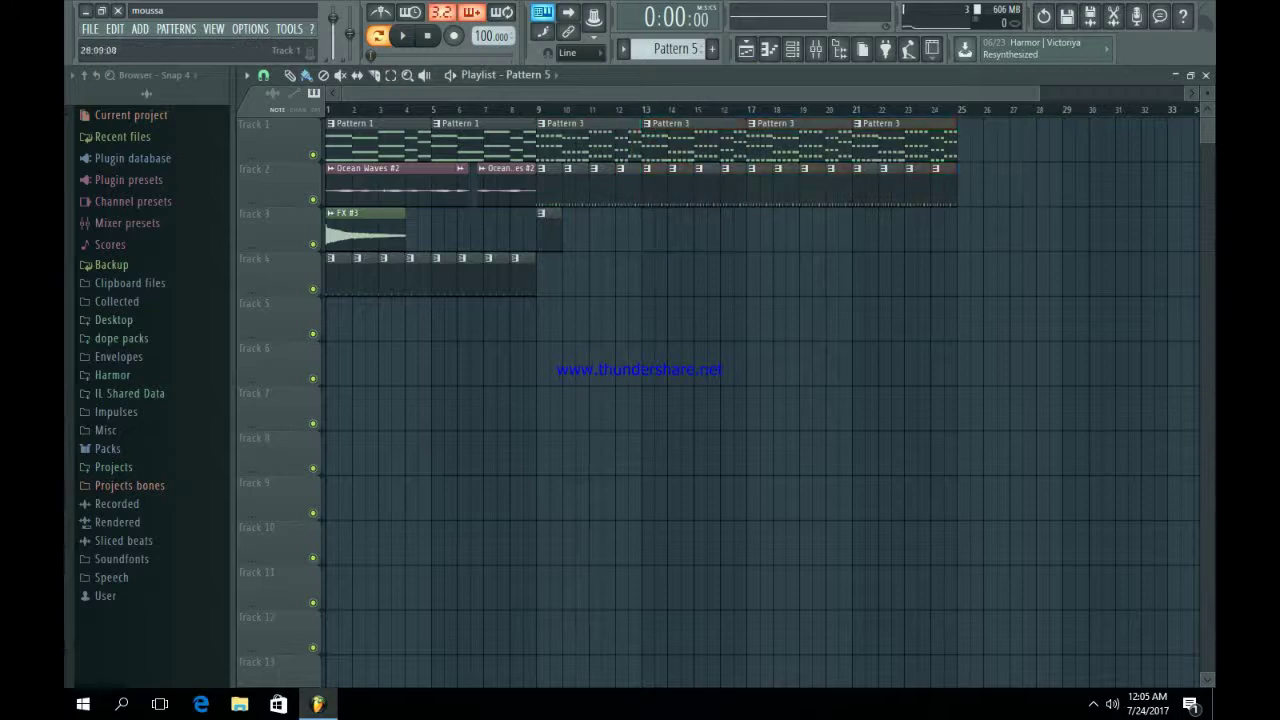
{"action": "left_click_drag", "start_coordinate": [1045, 119], "coordinate": [546, 212]}
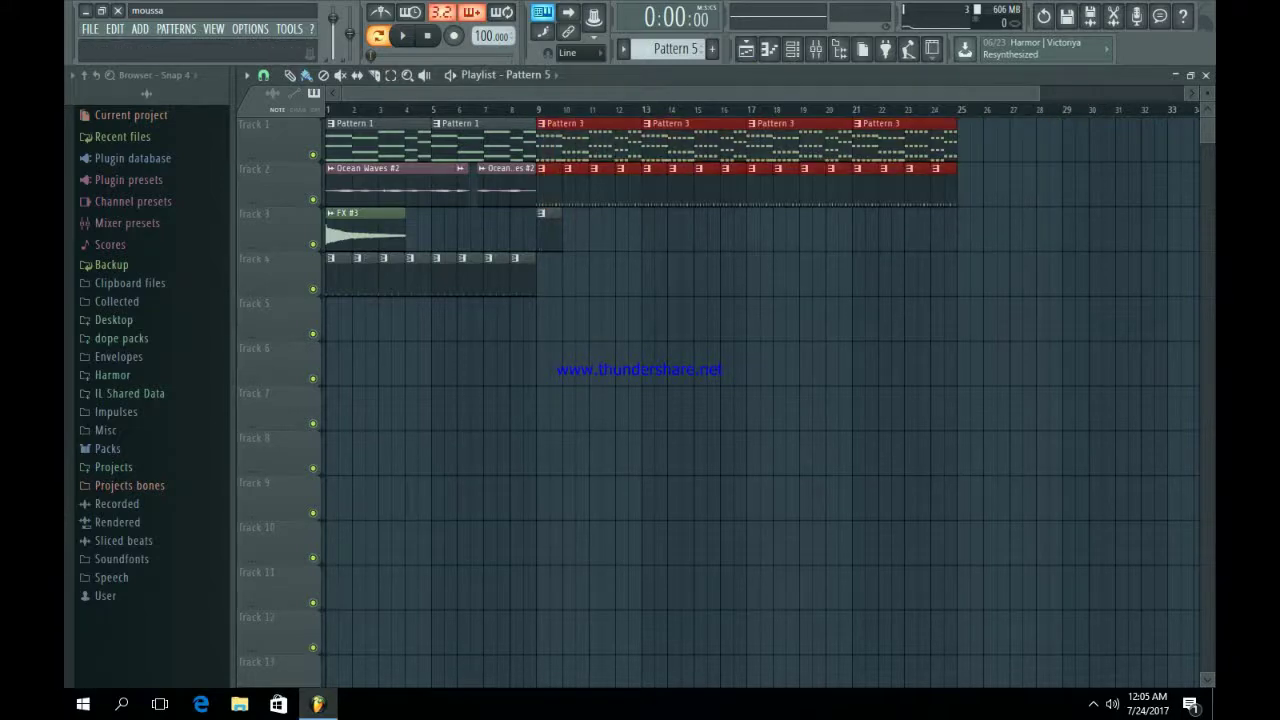
{"action": "scroll", "coordinate": [546, 212], "scroll_direction": "up", "scroll_amount": 5}
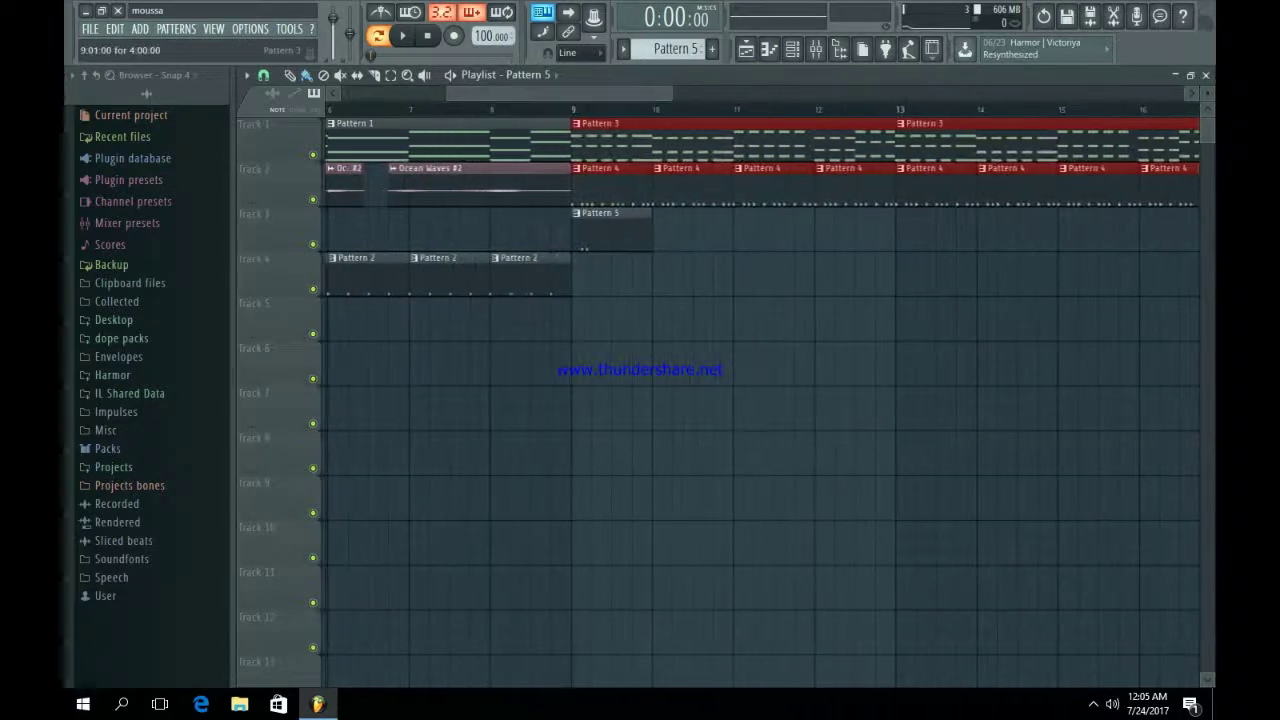
{"action": "left_click_drag", "start_coordinate": [580, 128], "coordinate": [600, 128]}
{"action": "key", "text": "ctrl+d"}
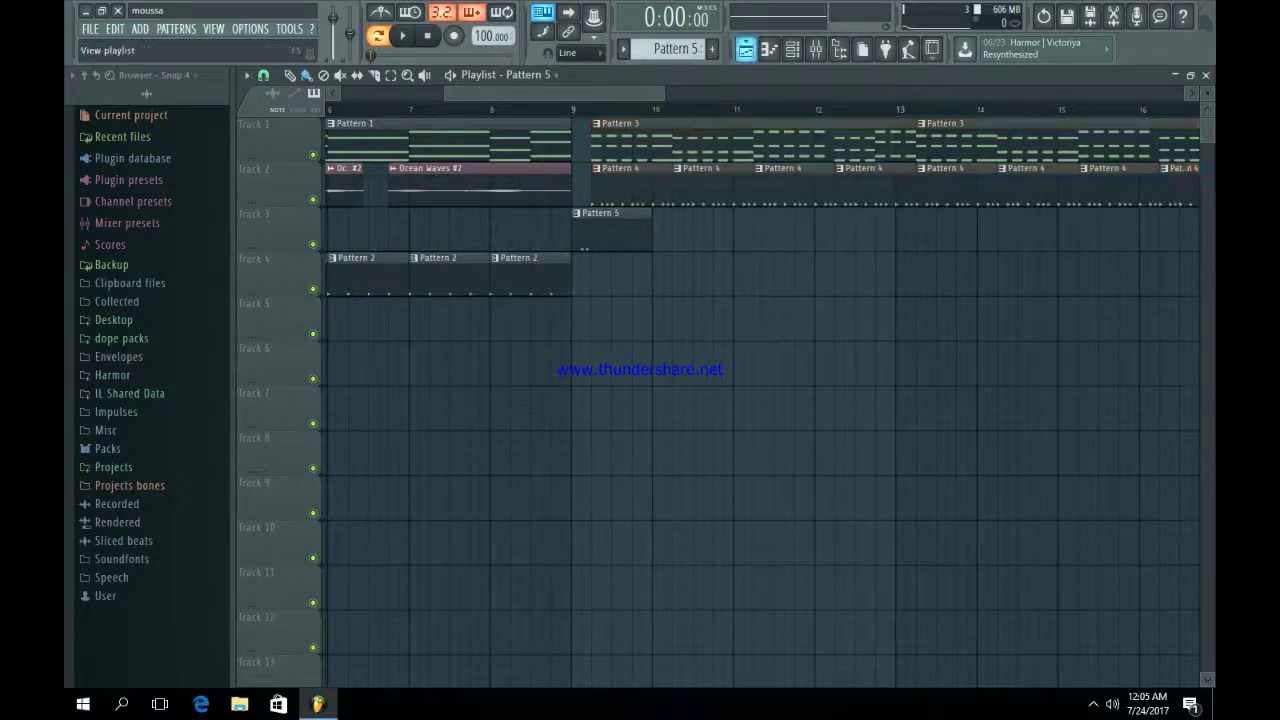
Step: Create the empty Pattern 6 and place an FX #3 audio clip on Track 5 starting at 6:13:00, so its peak falls at bar 9
{"action": "left_click", "coordinate": [815, 49]}
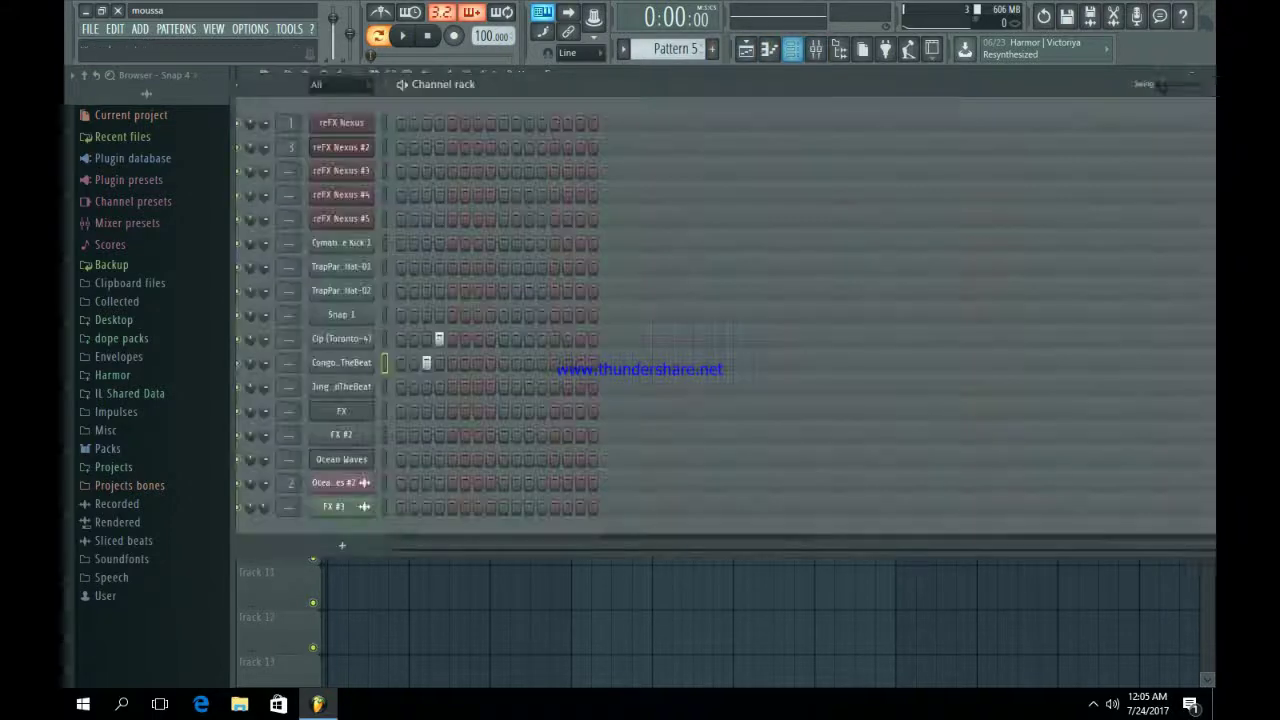
{"action": "key", "text": "F4"}
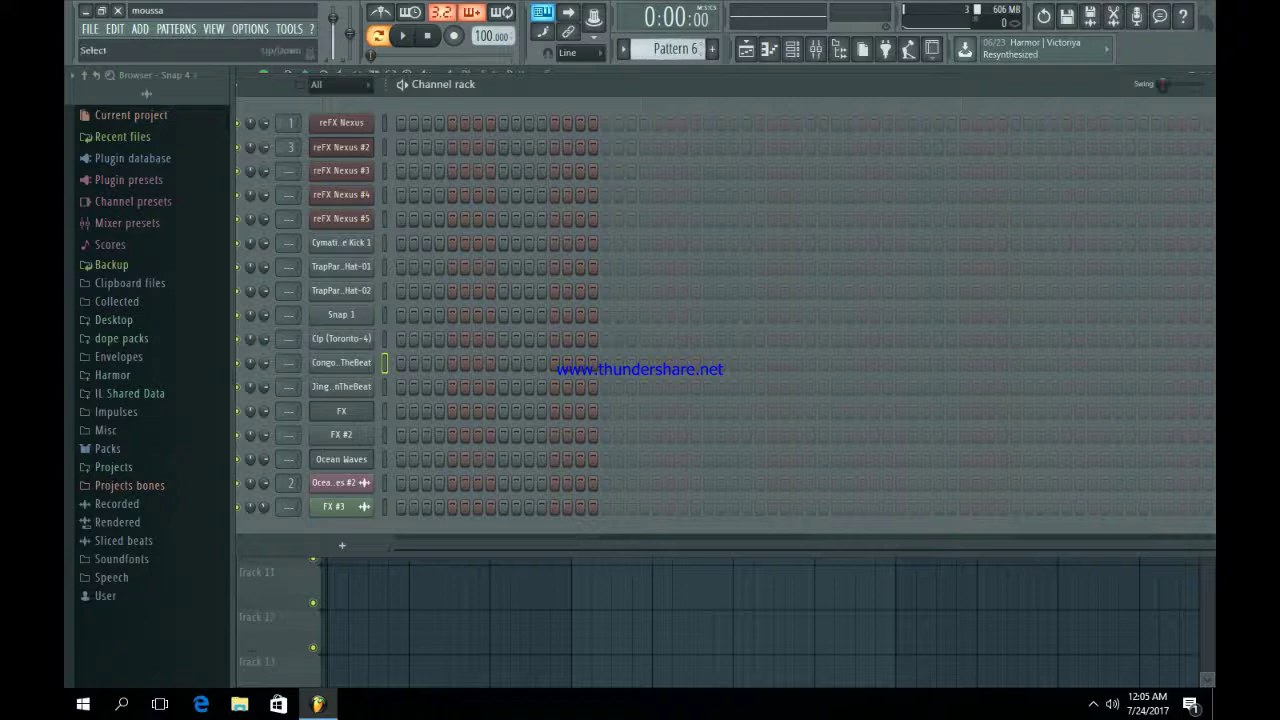
{"action": "left_click", "coordinate": [341, 434]}
{"action": "key", "text": "Escape"}
{"action": "left_click_drag", "start_coordinate": [333, 506], "coordinate": [1055, 312]}
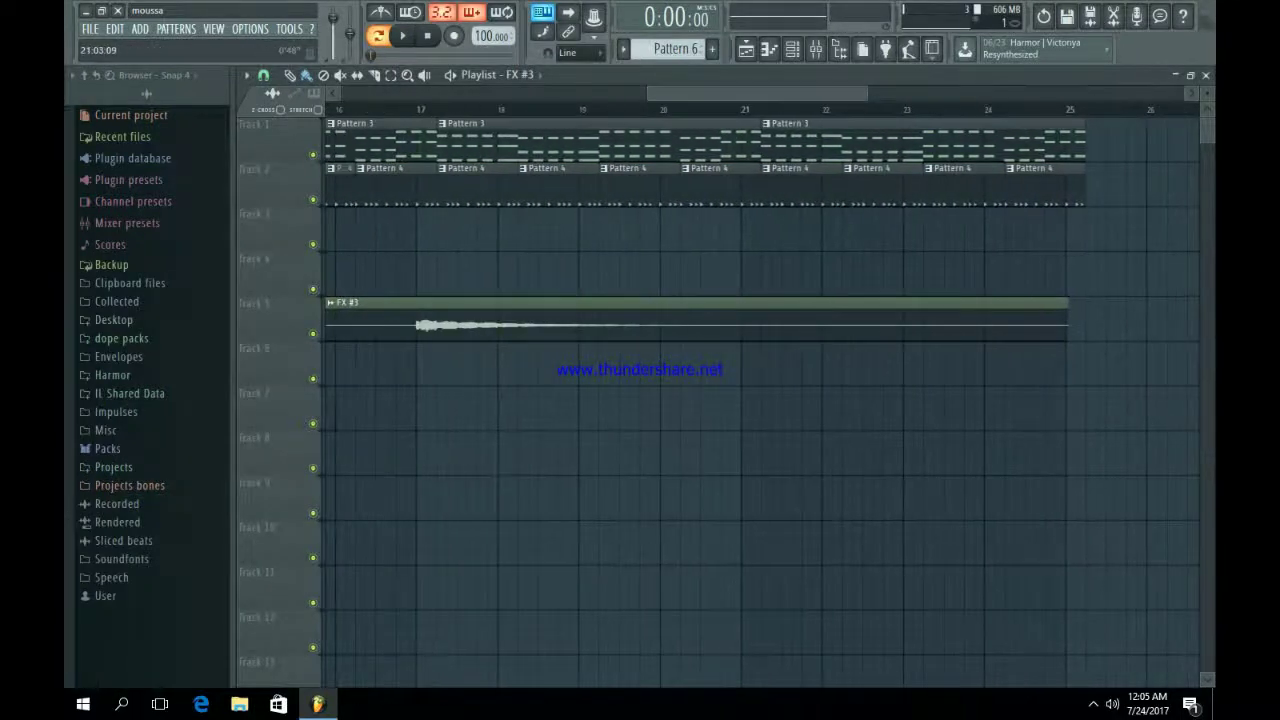
{"action": "left_click_drag", "start_coordinate": [755, 312], "coordinate": [672, 312]}
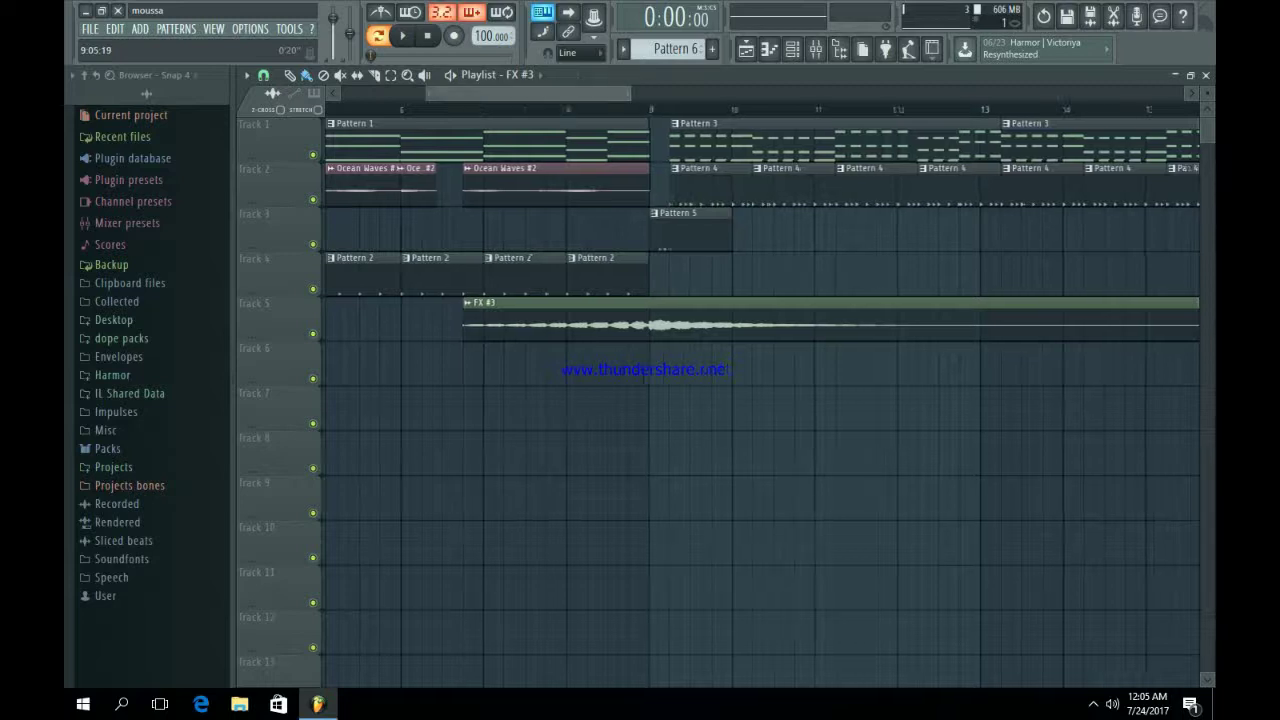
{"action": "scroll", "coordinate": [760, 390], "scroll_direction": "up", "scroll_amount": 3}
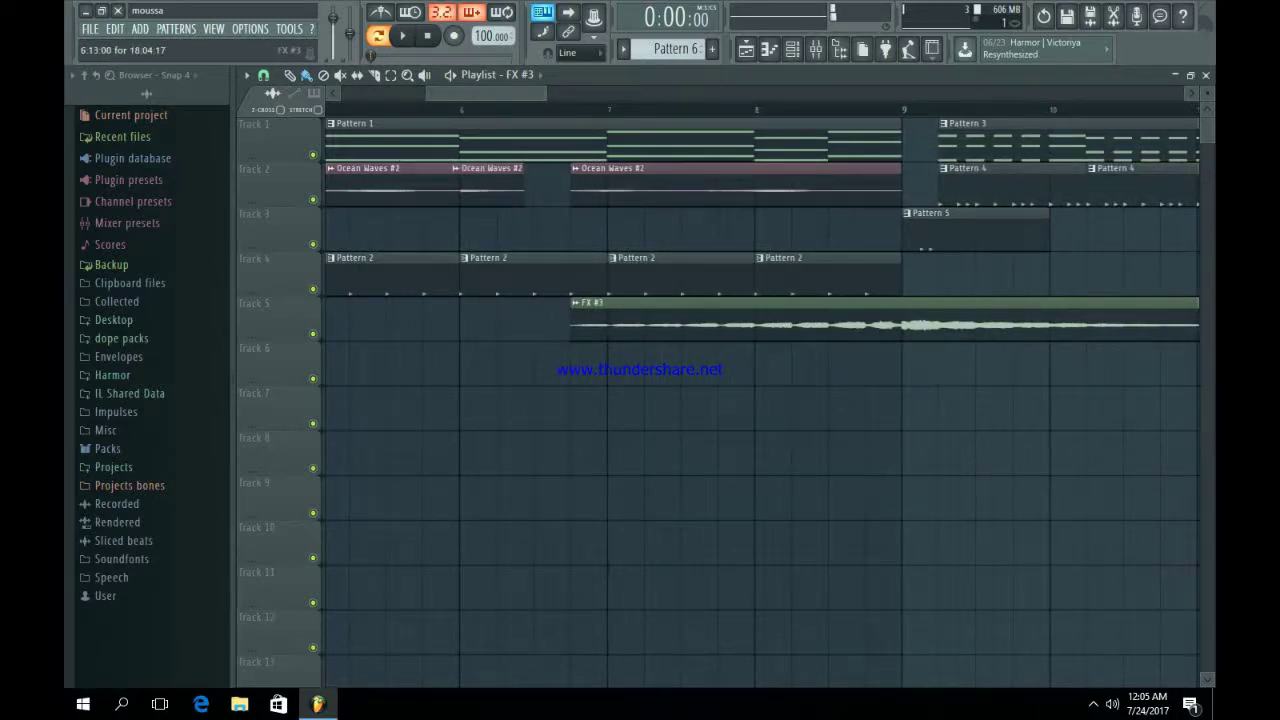
Step: Solo and audition Track 5, split its FX #3 clip at bar 9 and move the second part one beat later to 9:05:00
{"action": "right_click", "coordinate": [312, 333]}
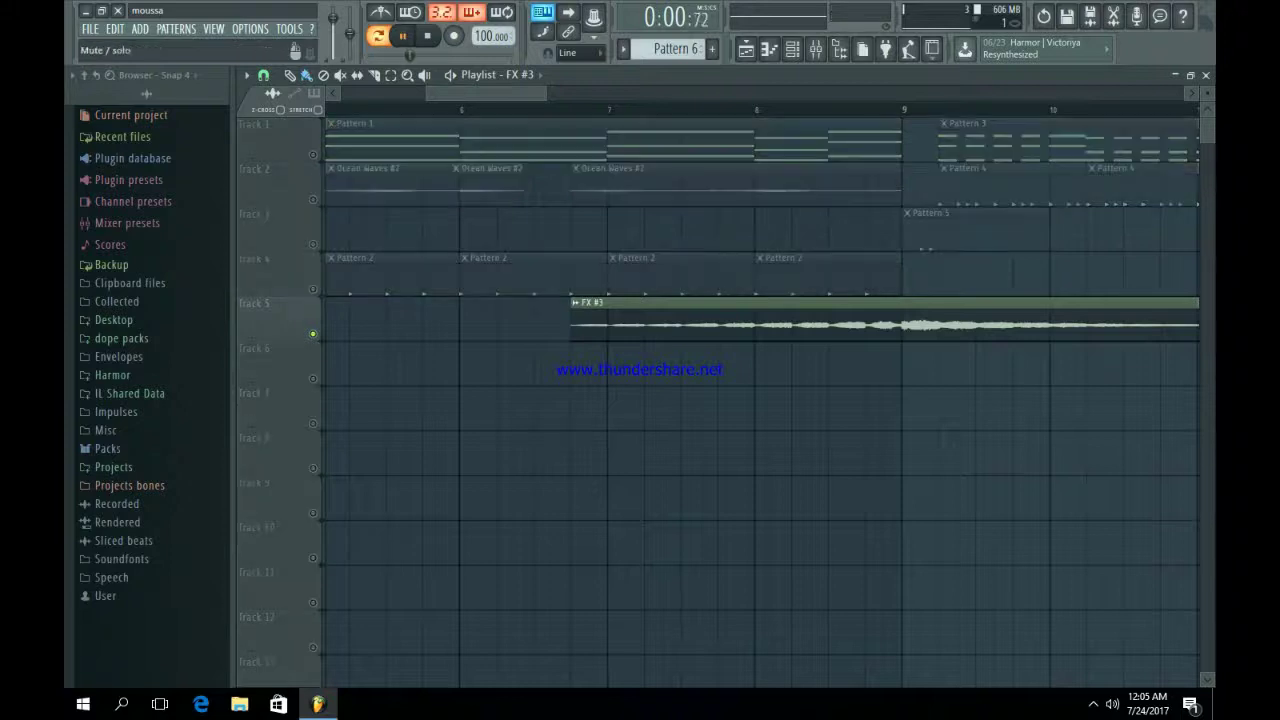
{"action": "key", "text": "space"}
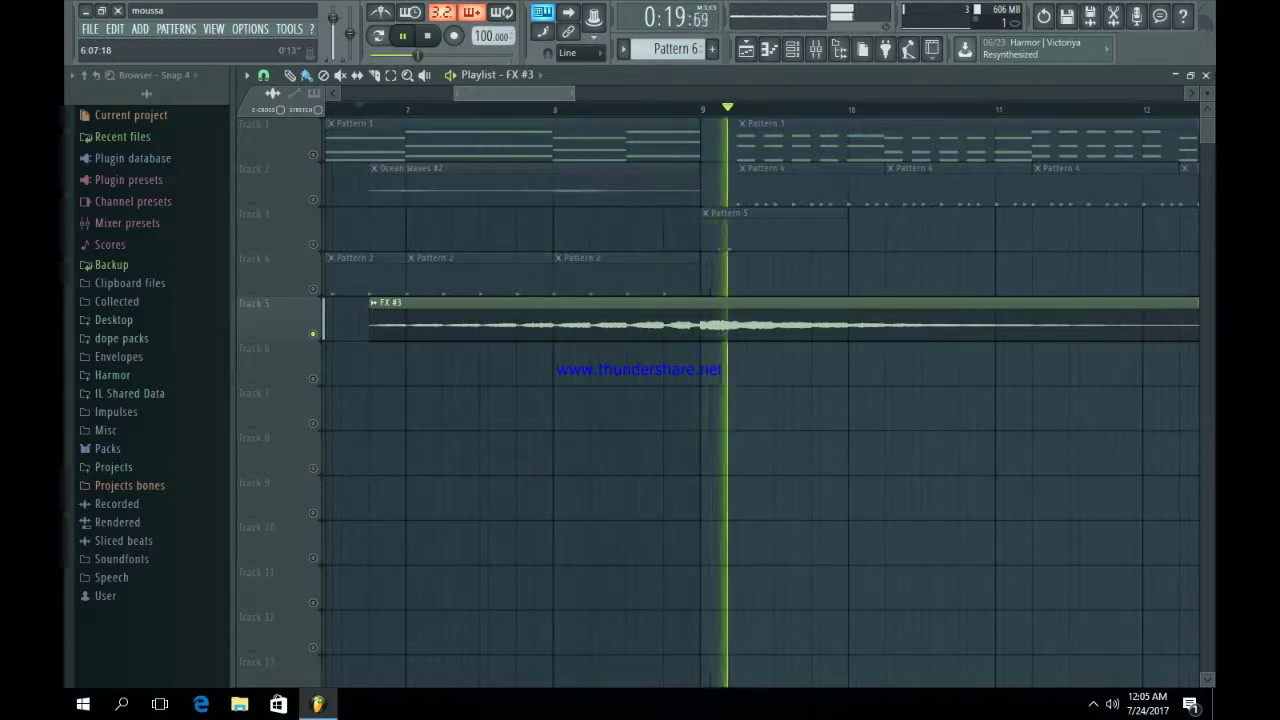
{"action": "key", "text": "space"}
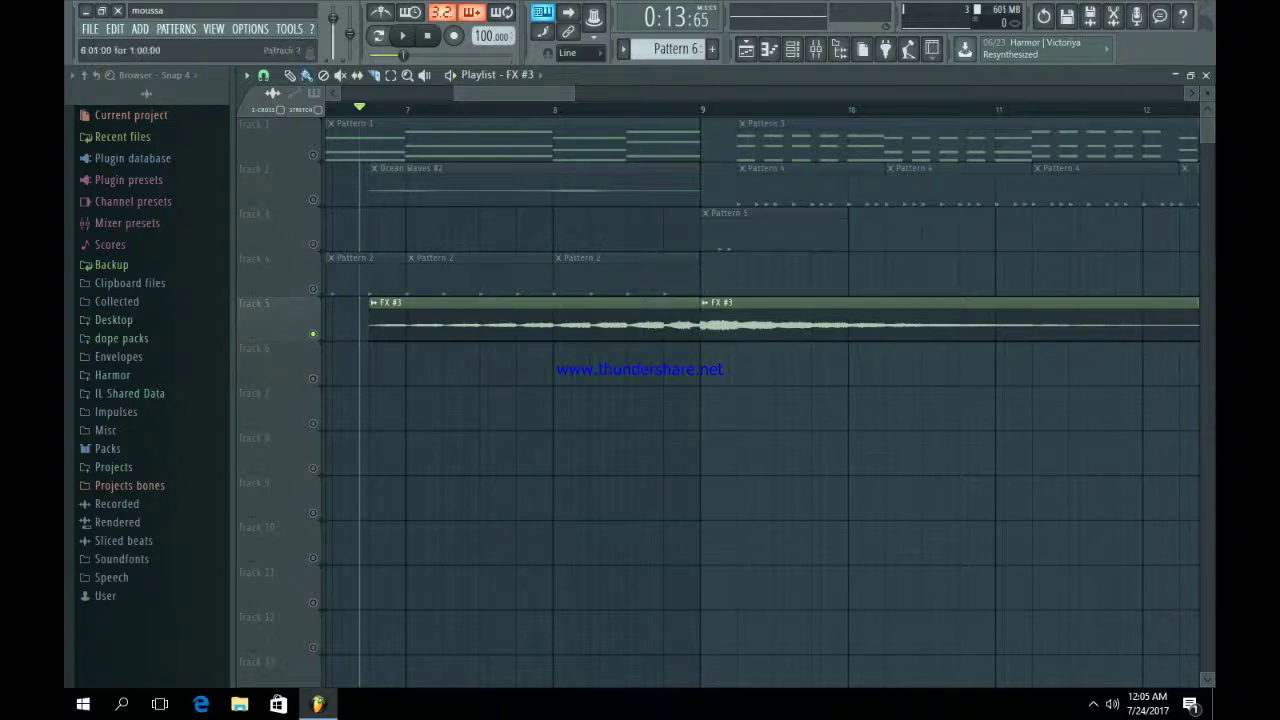
{"action": "left_click_drag", "start_coordinate": [720, 302], "coordinate": [766, 302]}
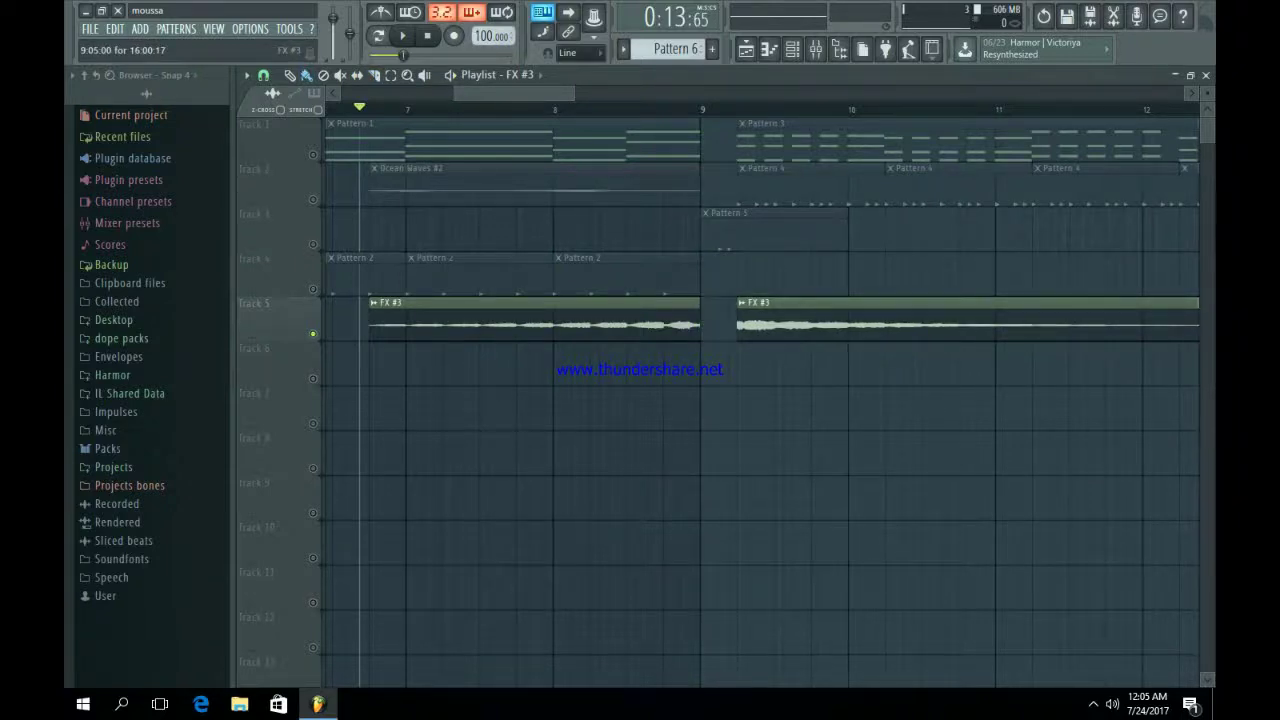
Step: Lower the volume of the FX #3 mixer track slightly, then add and adjust Fruity Reeverb 2 in its slot 1
{"action": "key", "text": "F9"}
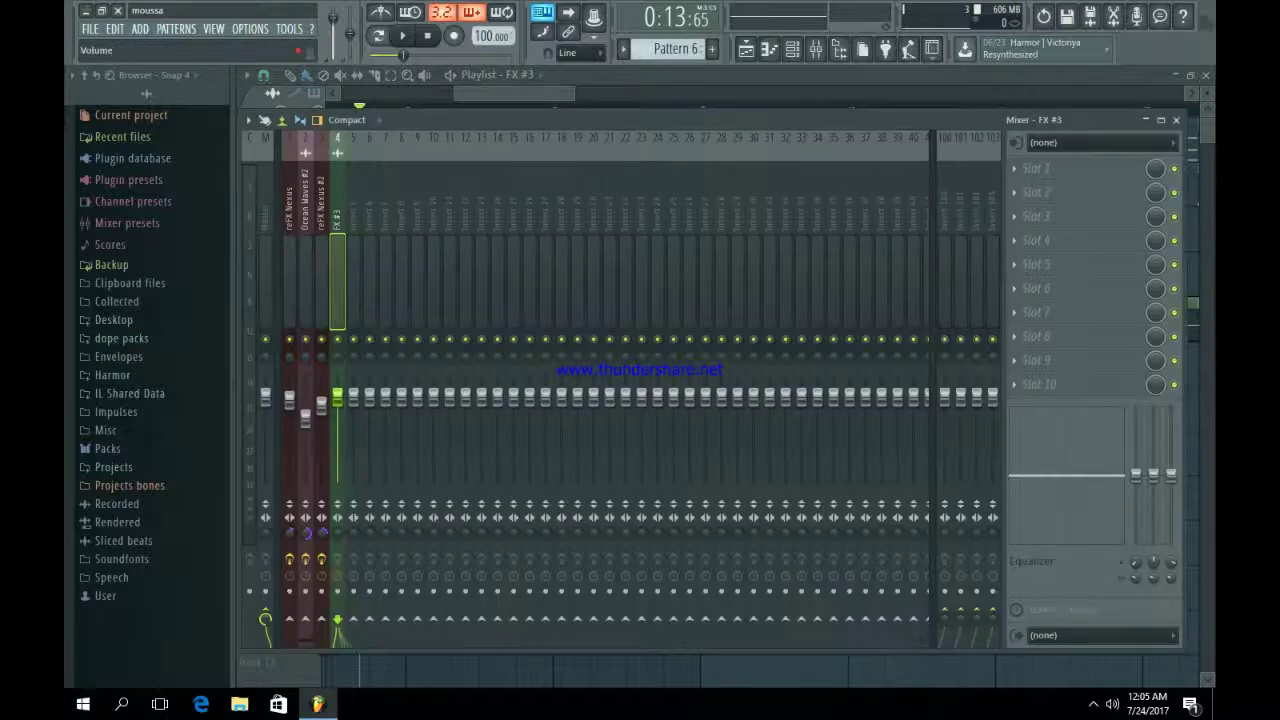
{"action": "left_click_drag", "start_coordinate": [337, 397], "coordinate": [337, 407]}
{"action": "left_click", "coordinate": [1035, 168]}
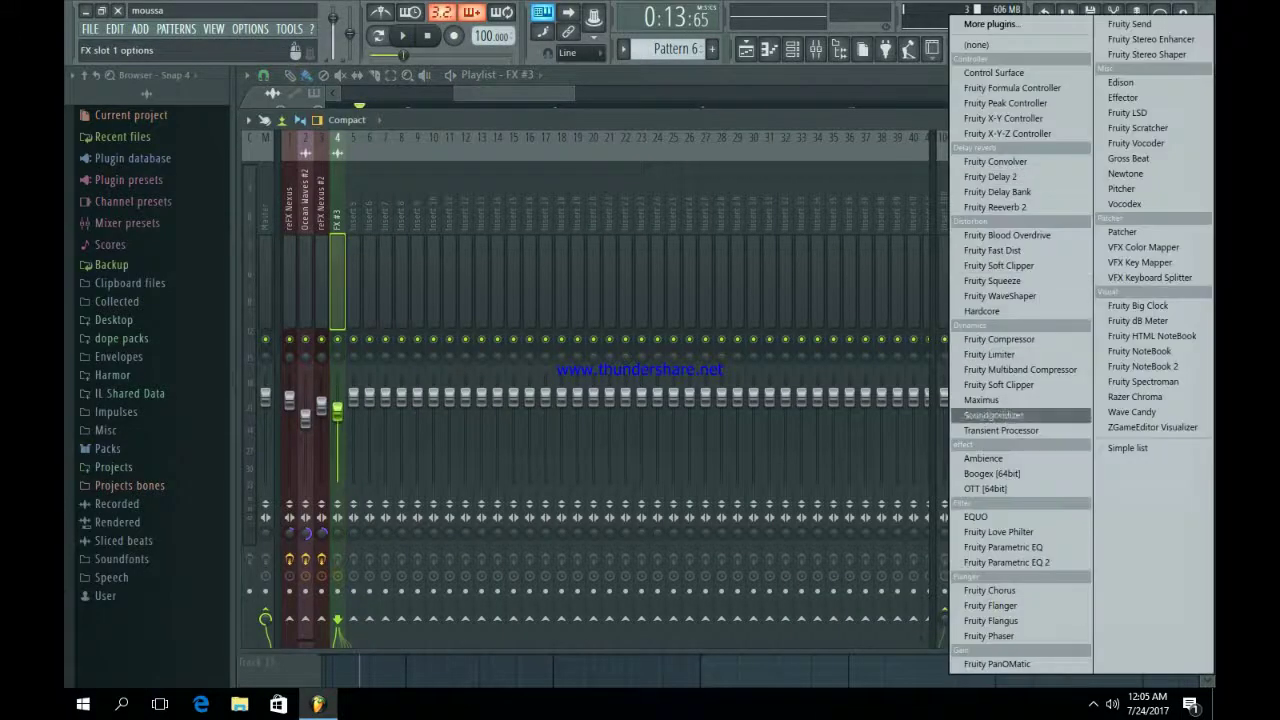
{"action": "left_click", "coordinate": [995, 206]}
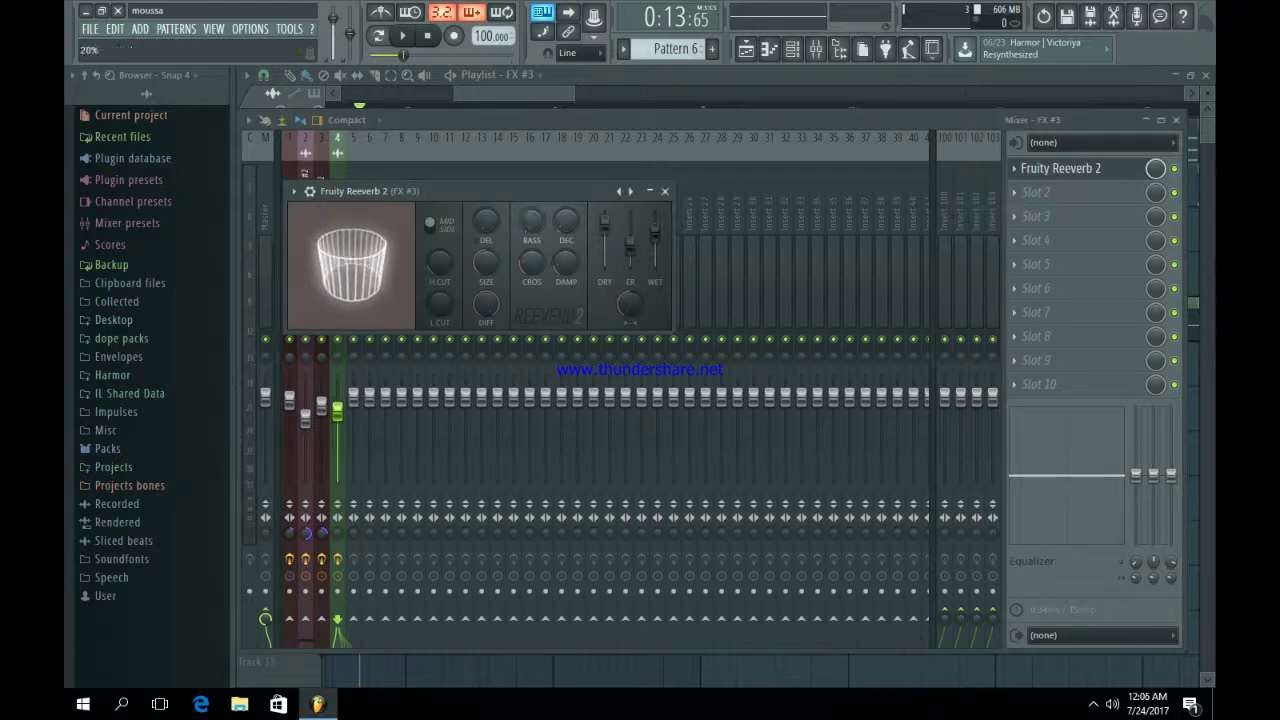
{"action": "left_click", "coordinate": [664, 191]}
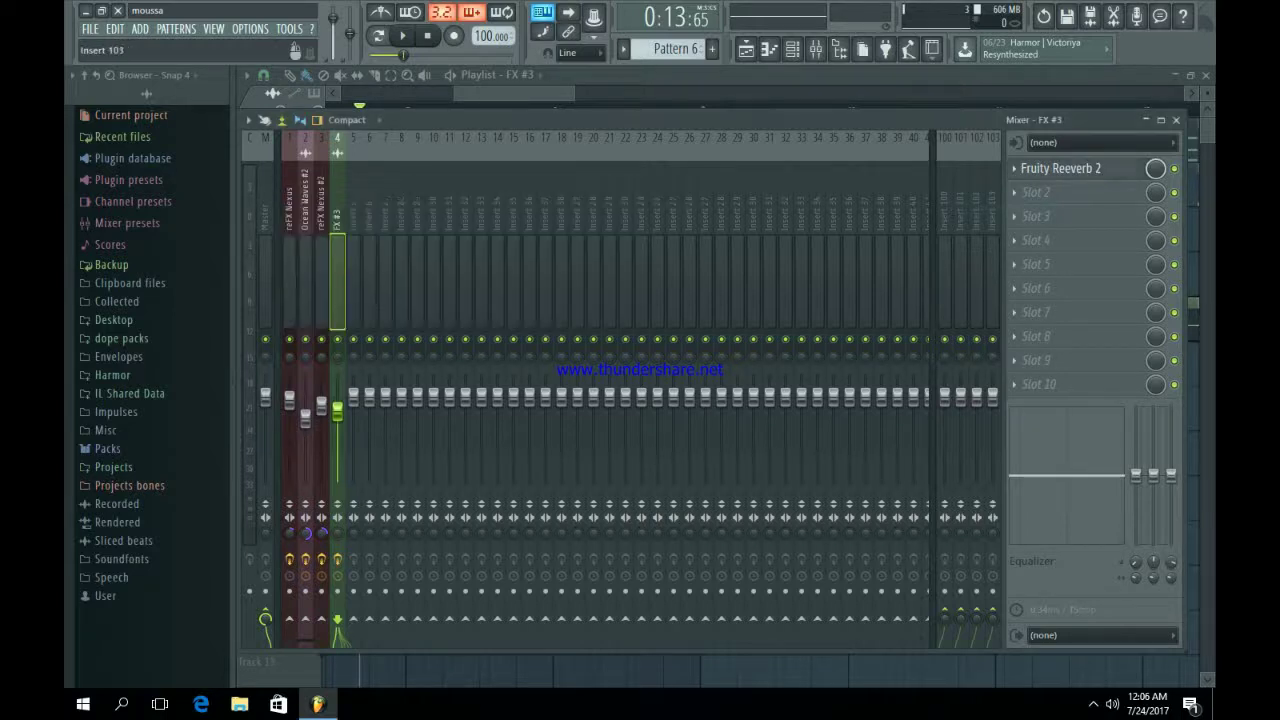
Step: Add Fruity Stereo Shaper in slot 2 of the FX #3 track with the Stereoize 3 preset, and return to the playlist
{"action": "left_click", "coordinate": [1035, 192]}
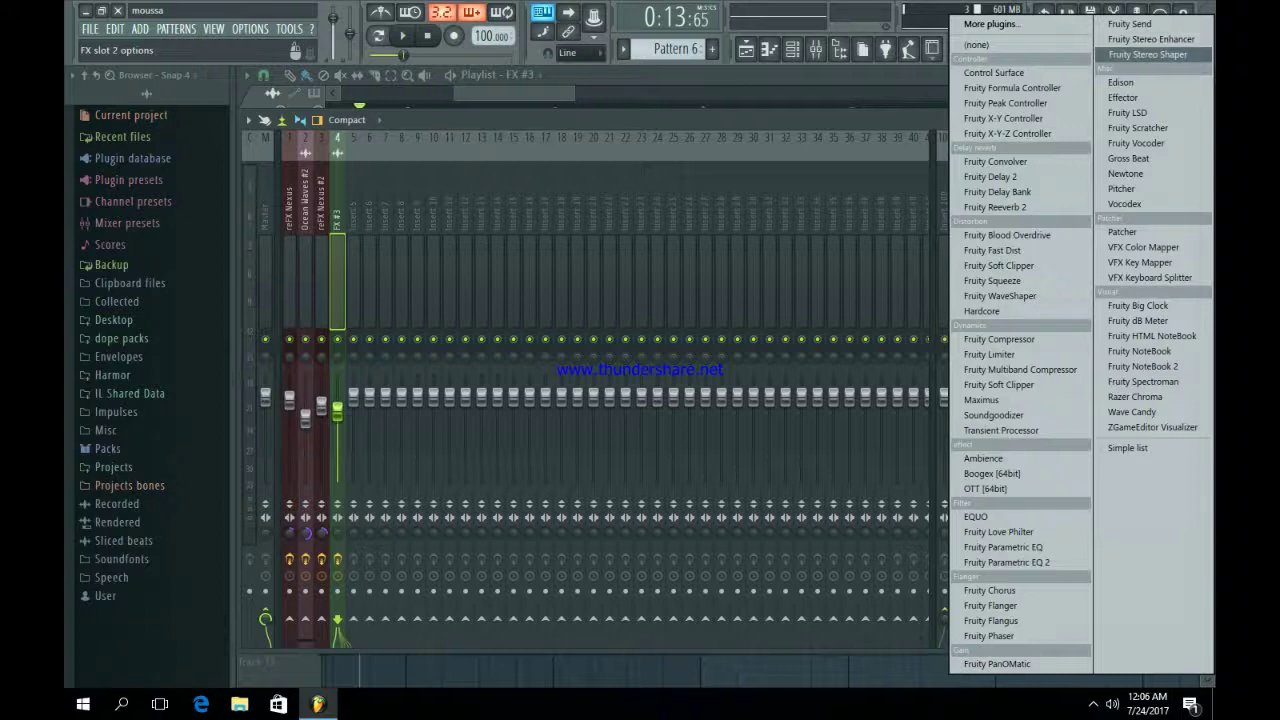
{"action": "left_click", "coordinate": [1148, 54]}
{"action": "right_click", "coordinate": [485, 212]}
{"action": "mouse_move", "coordinate": [520, 221]}
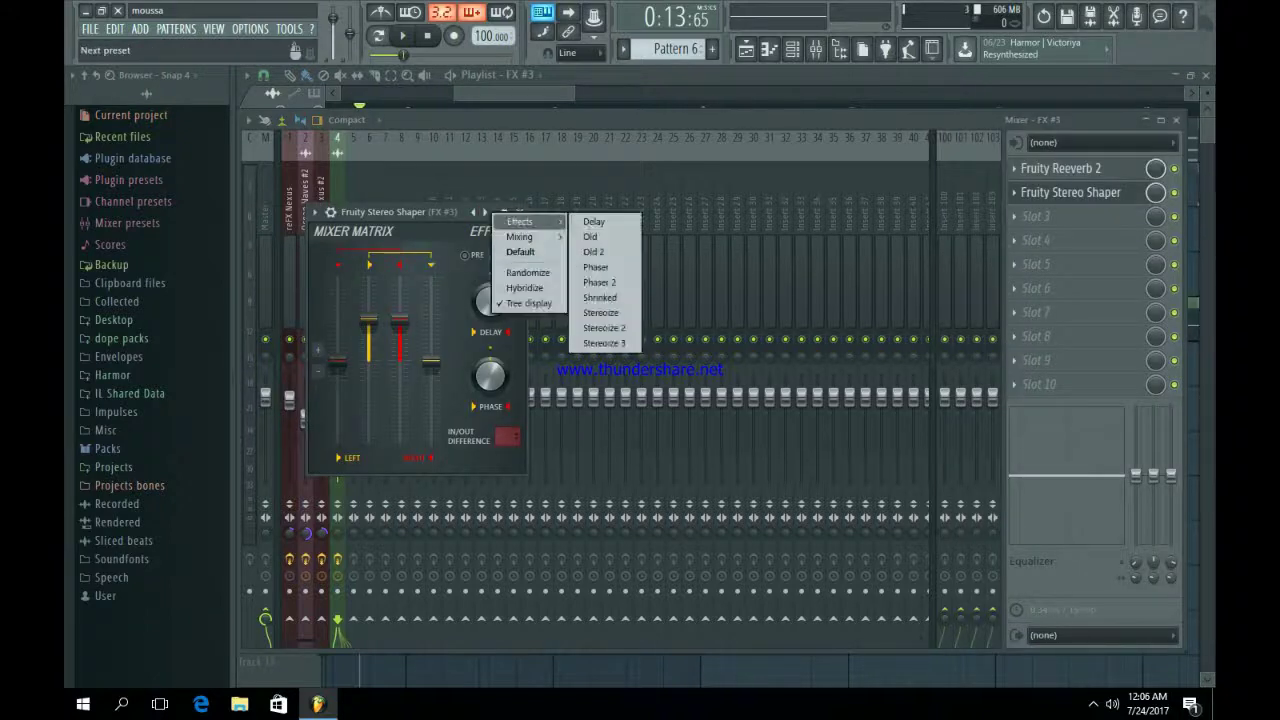
{"action": "left_click", "coordinate": [604, 343]}
{"action": "left_click", "coordinate": [519, 212]}
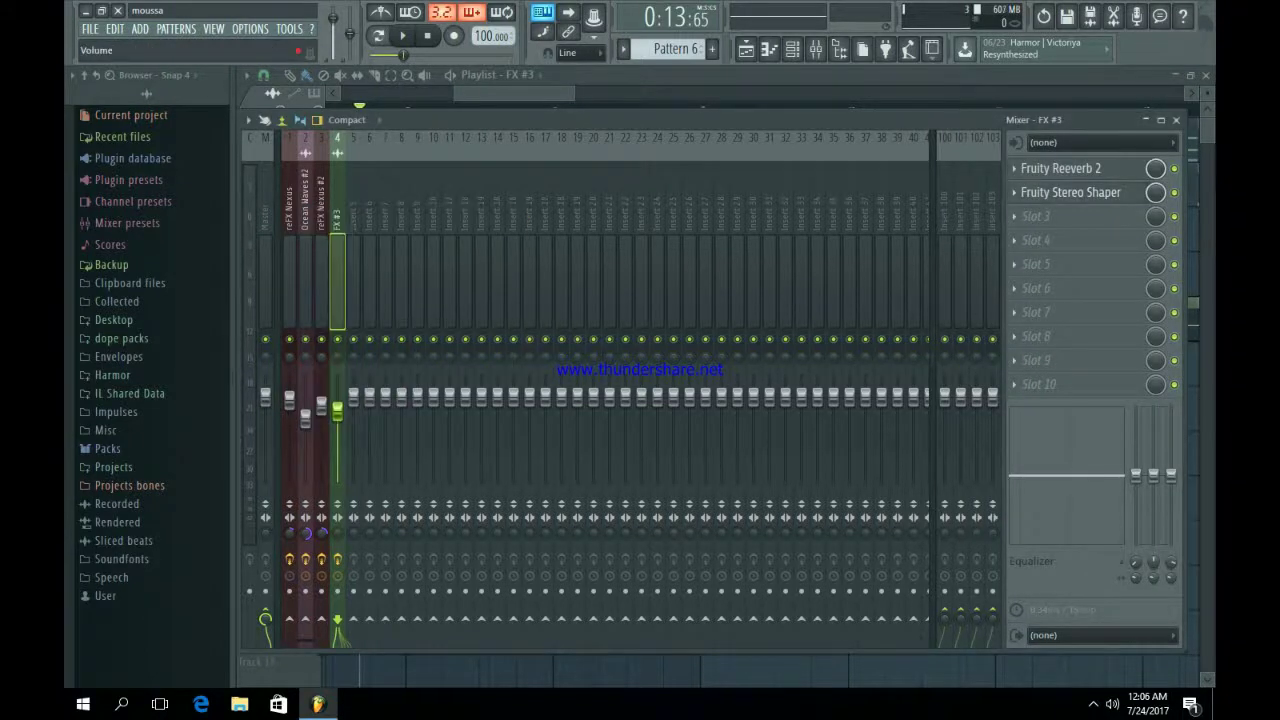
{"action": "left_click", "coordinate": [746, 49]}
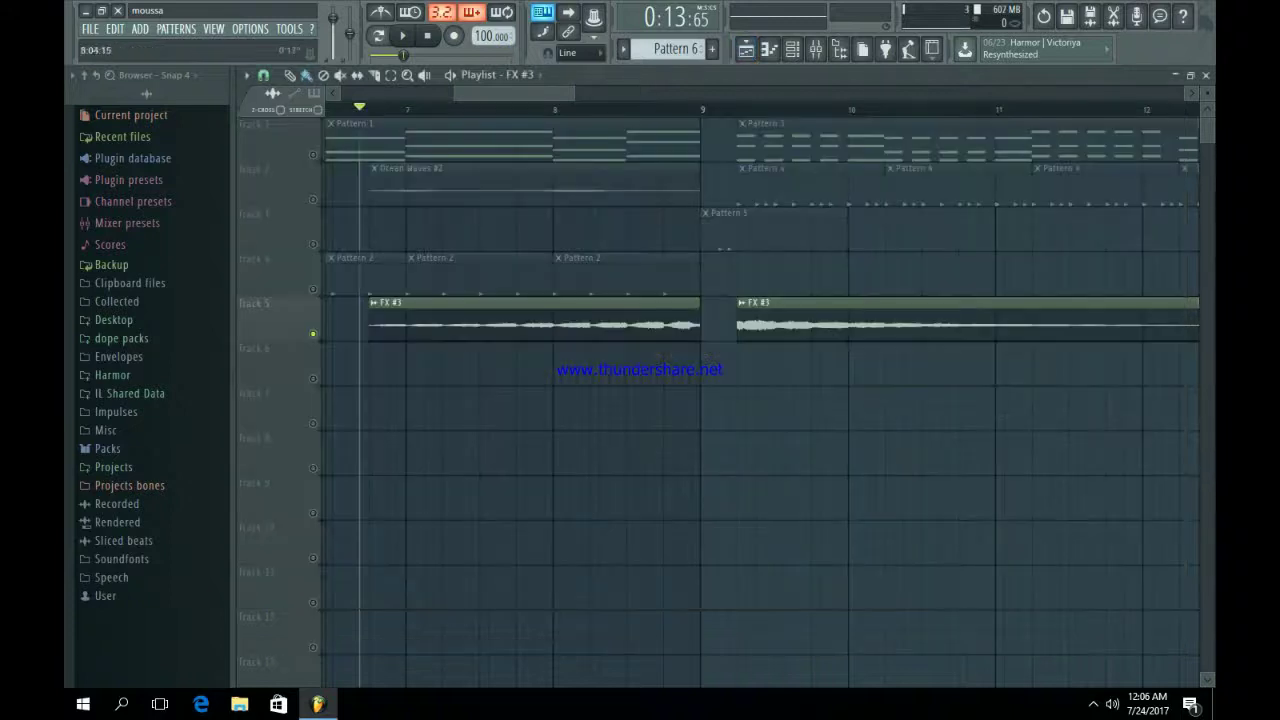
Step: Audition the soloed FX #3 clips on Track 5, unsolo the track and stop playback
{"action": "key", "text": "space"}
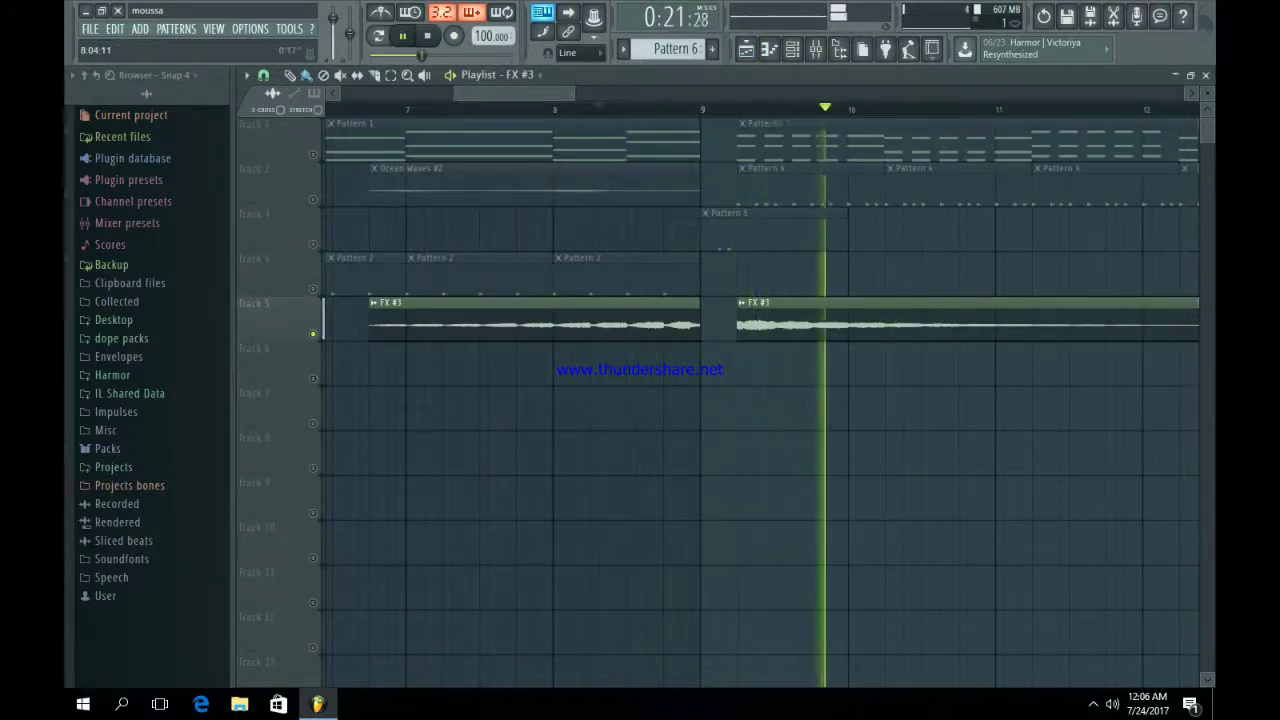
{"action": "key", "text": "Page_Down"}
{"action": "key", "text": "Page_Down"}
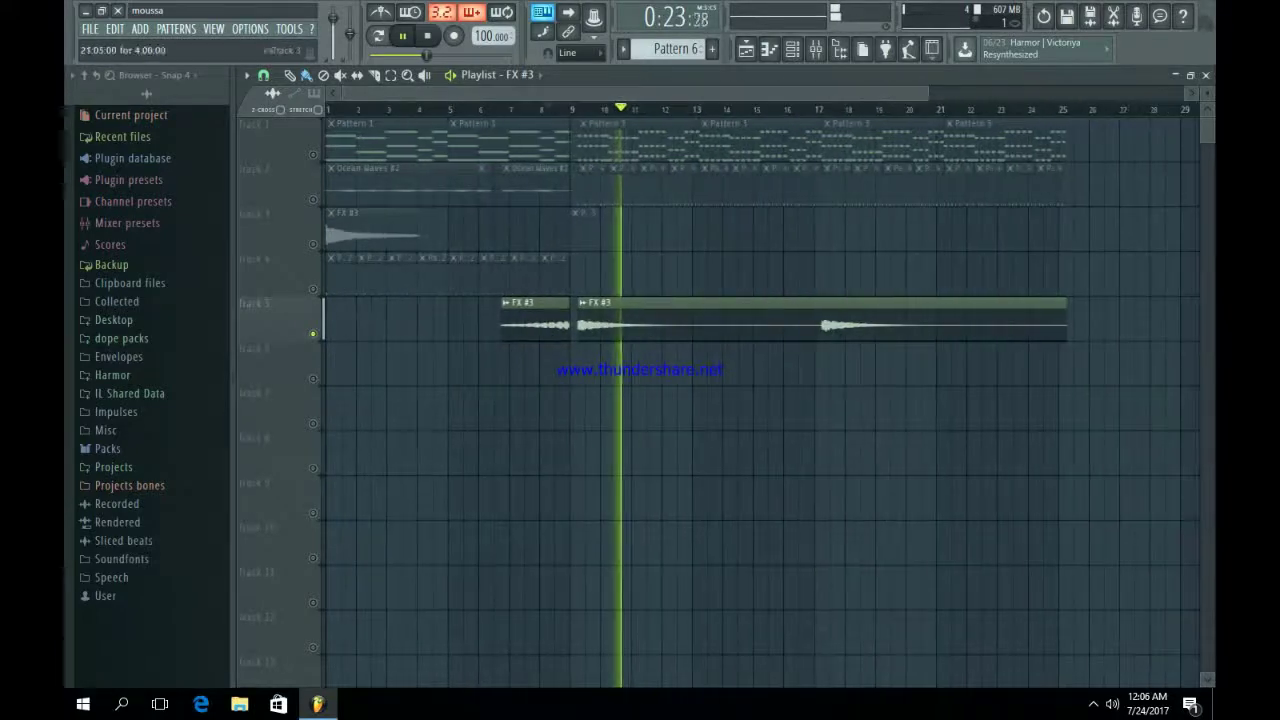
{"action": "key", "text": "space"}
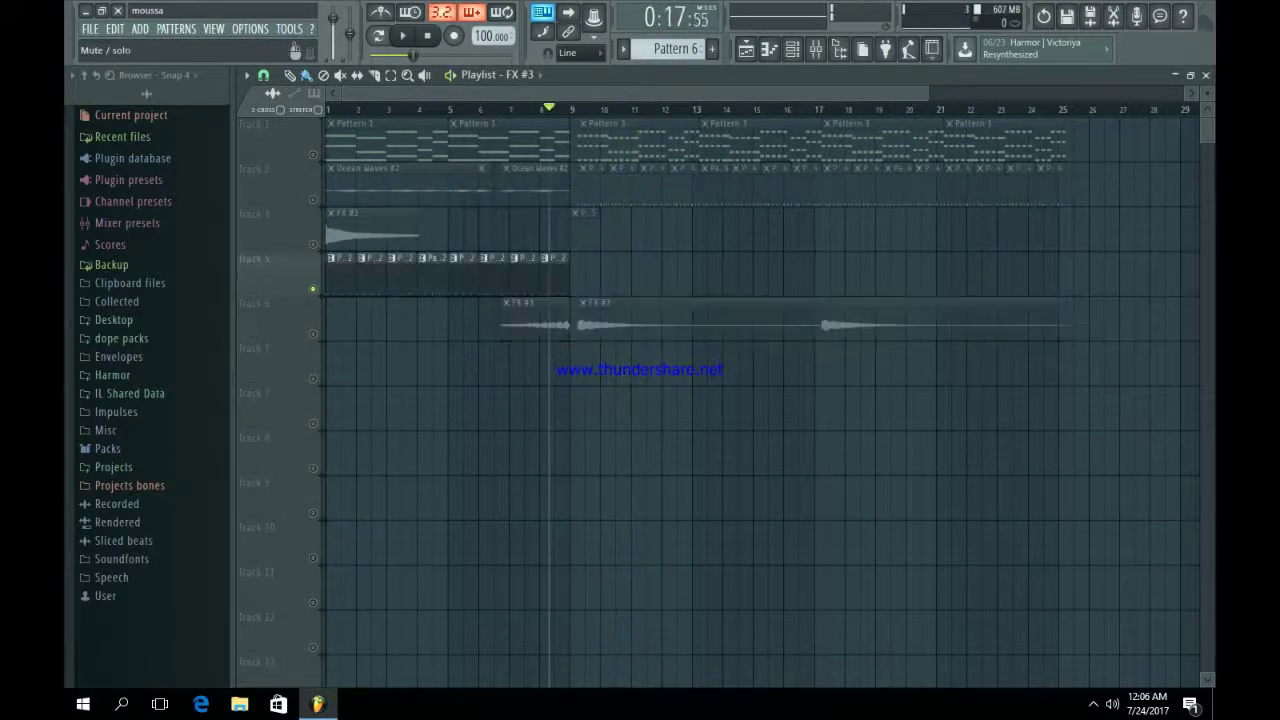
{"action": "left_click", "coordinate": [312, 333], "text": "ctrl"}
{"action": "left_click", "coordinate": [427, 35]}
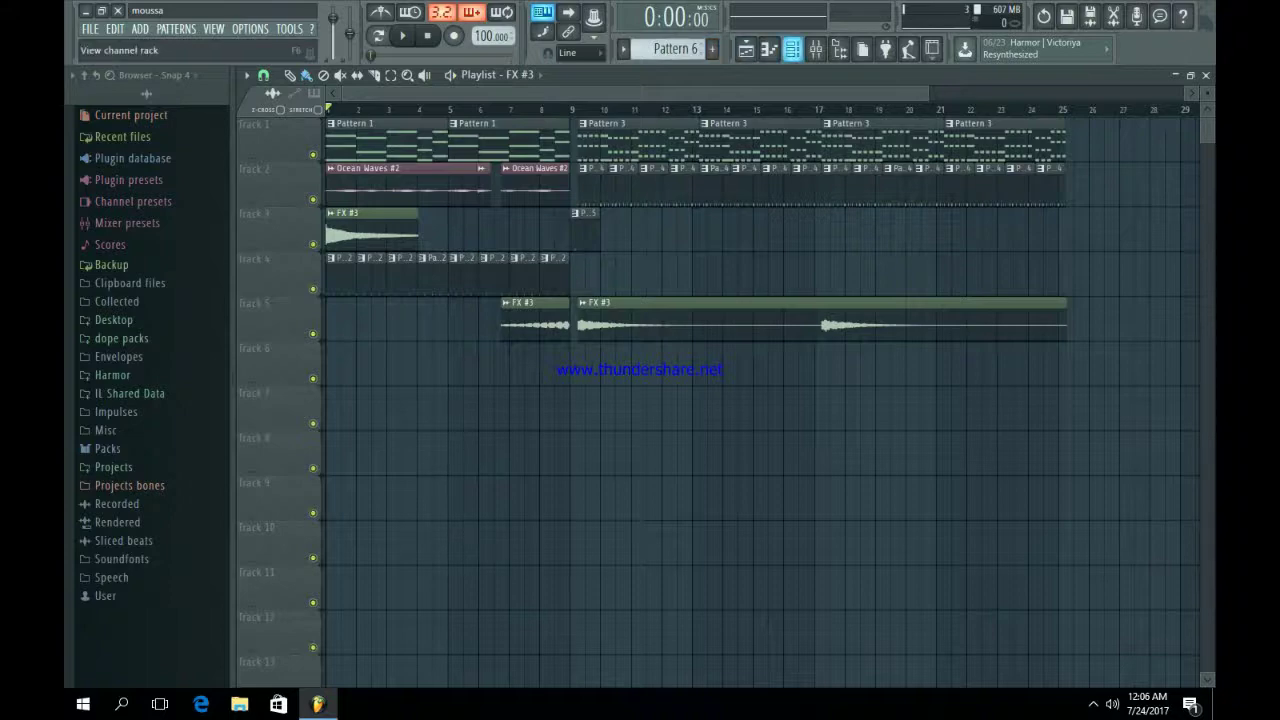
Step: Copy the chord stab notes from Pattern 3 into the reFX Nexus #3 channel of Pattern 6 and open its piano roll
{"action": "left_click", "coordinate": [768, 49]}
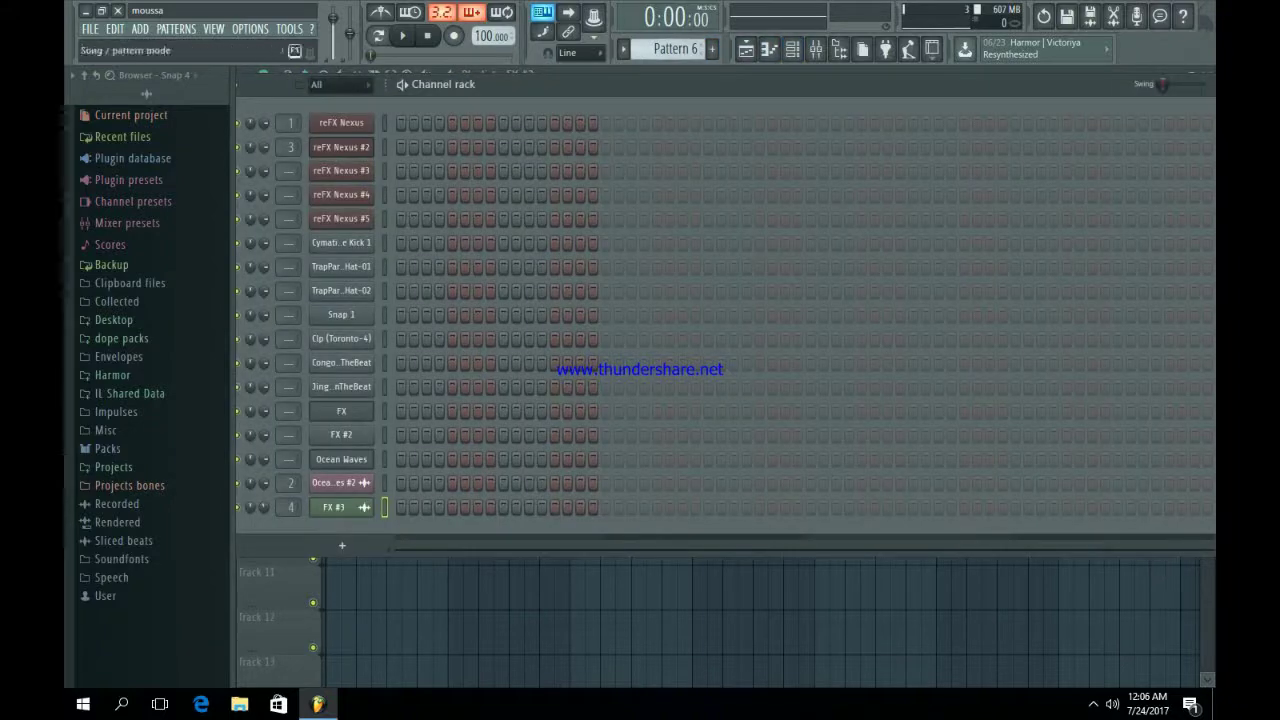
{"action": "scroll", "coordinate": [675, 48], "scroll_direction": "up", "scroll_amount": 2}
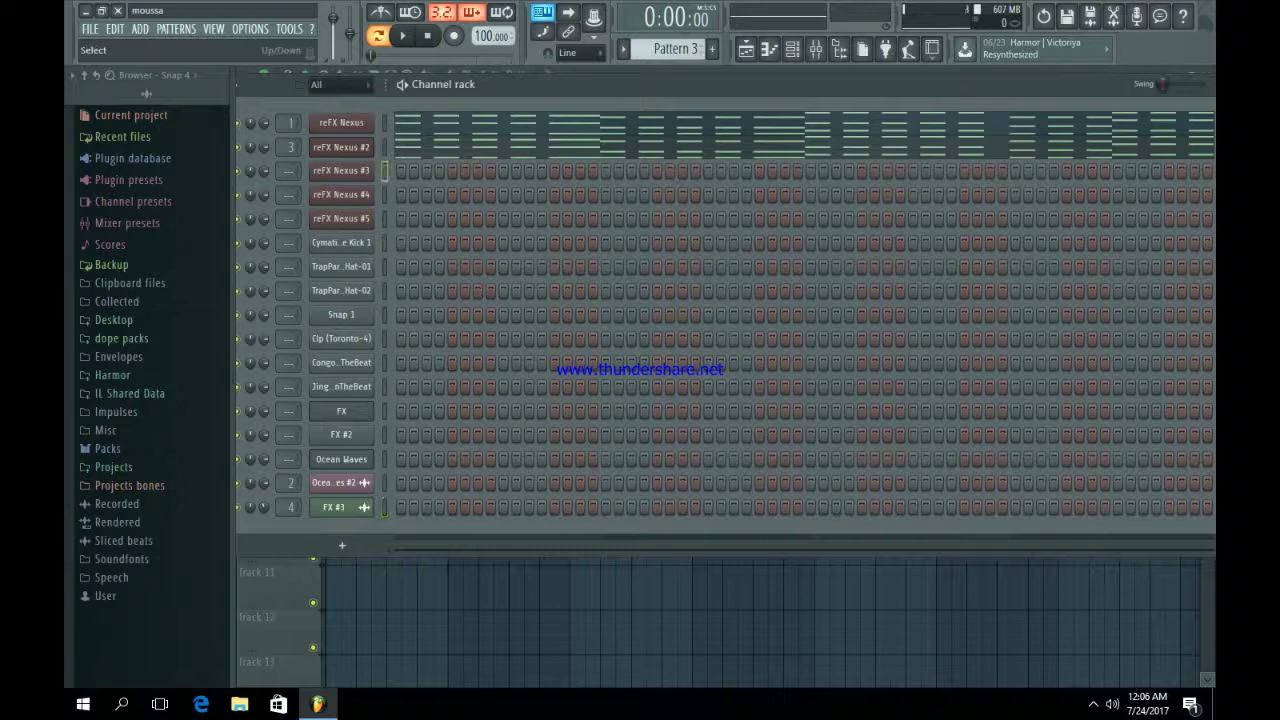
{"action": "scroll", "coordinate": [675, 48], "scroll_direction": "down", "scroll_amount": 2}
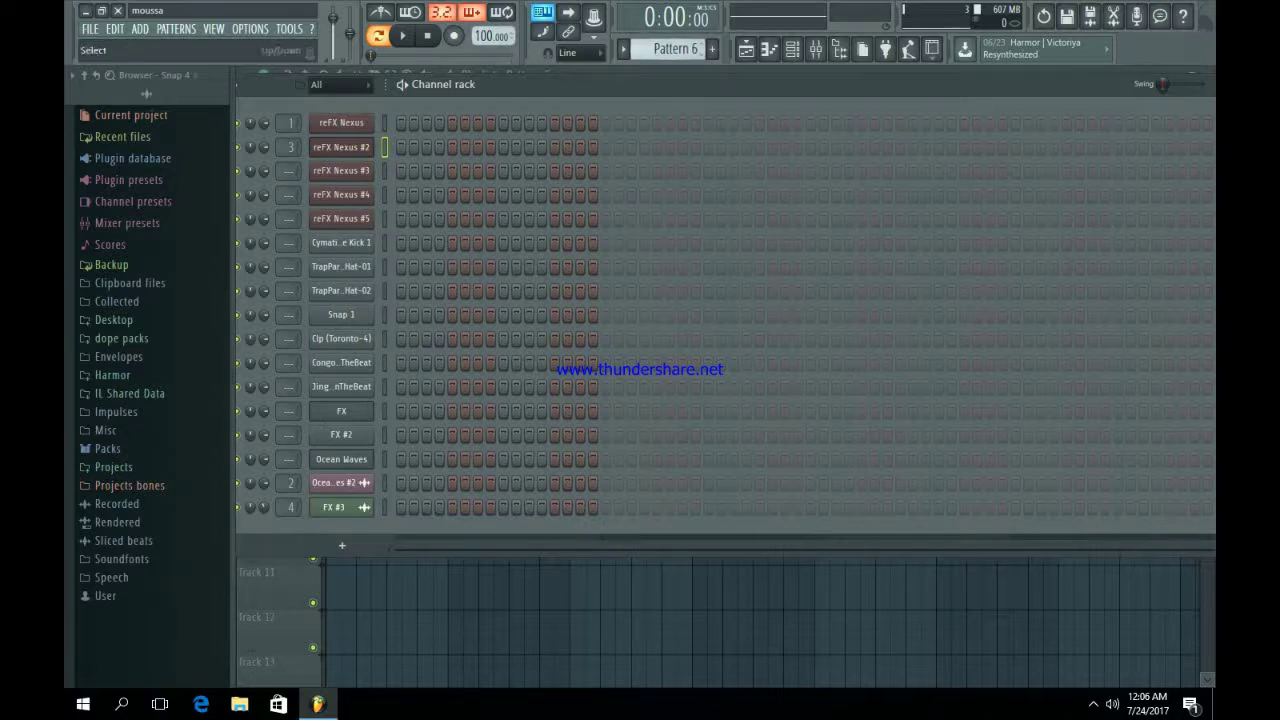
{"action": "right_click", "coordinate": [341, 170]}
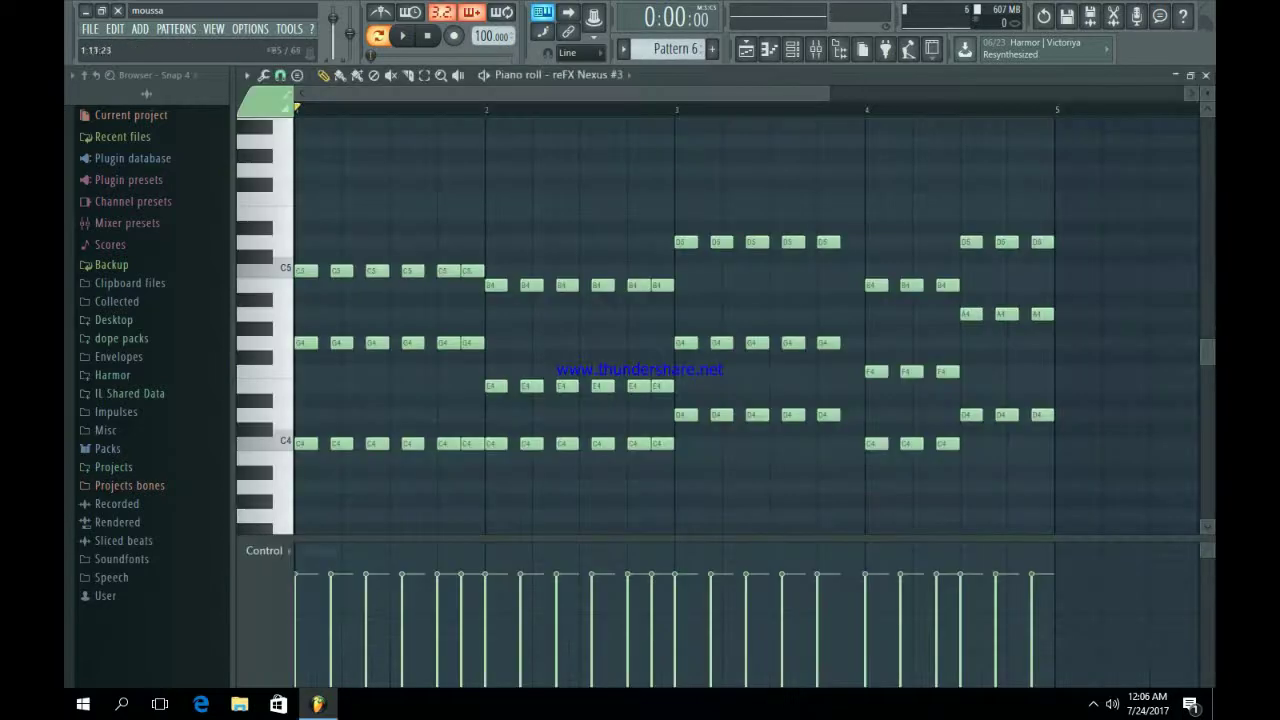
Step: Delete the surplus chord notes in all four bars, keeping one line of C4, E4, D4, C4 and D4 stabs, and play the result
{"action": "right_click", "coordinate": [305, 270]}
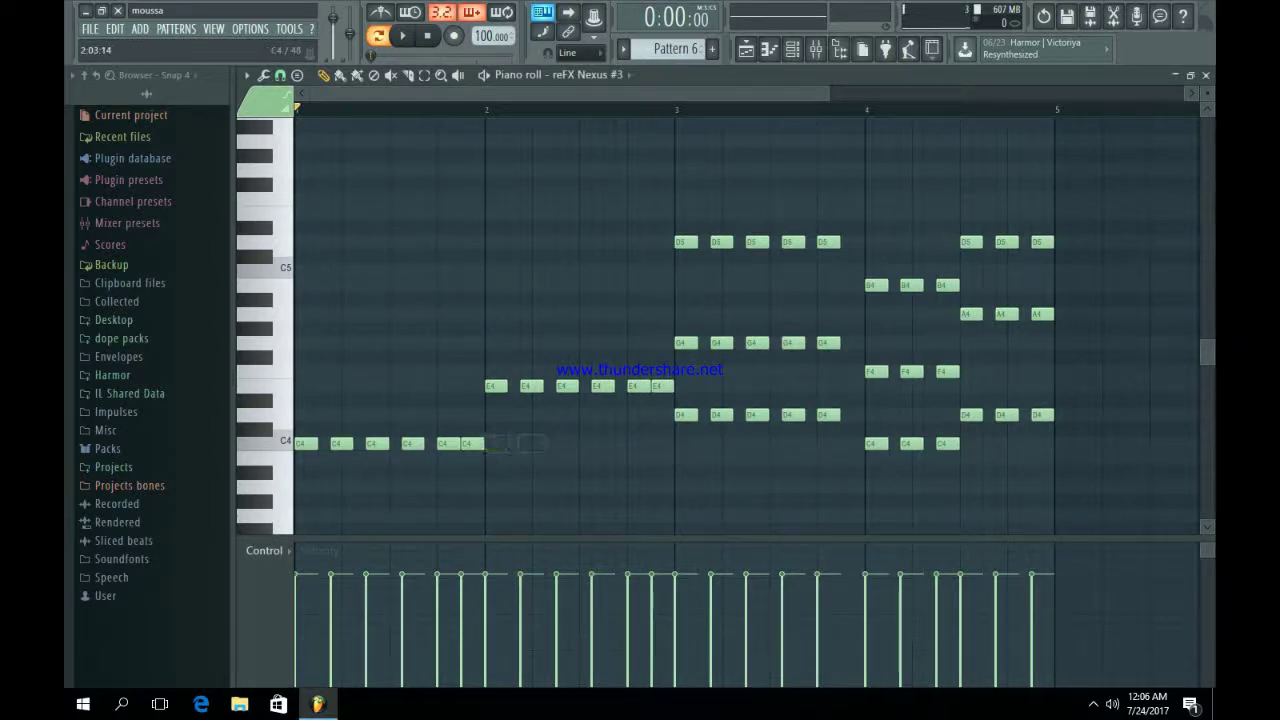
{"action": "right_click", "coordinate": [686, 242]}
{"action": "right_click", "coordinate": [721, 242]}
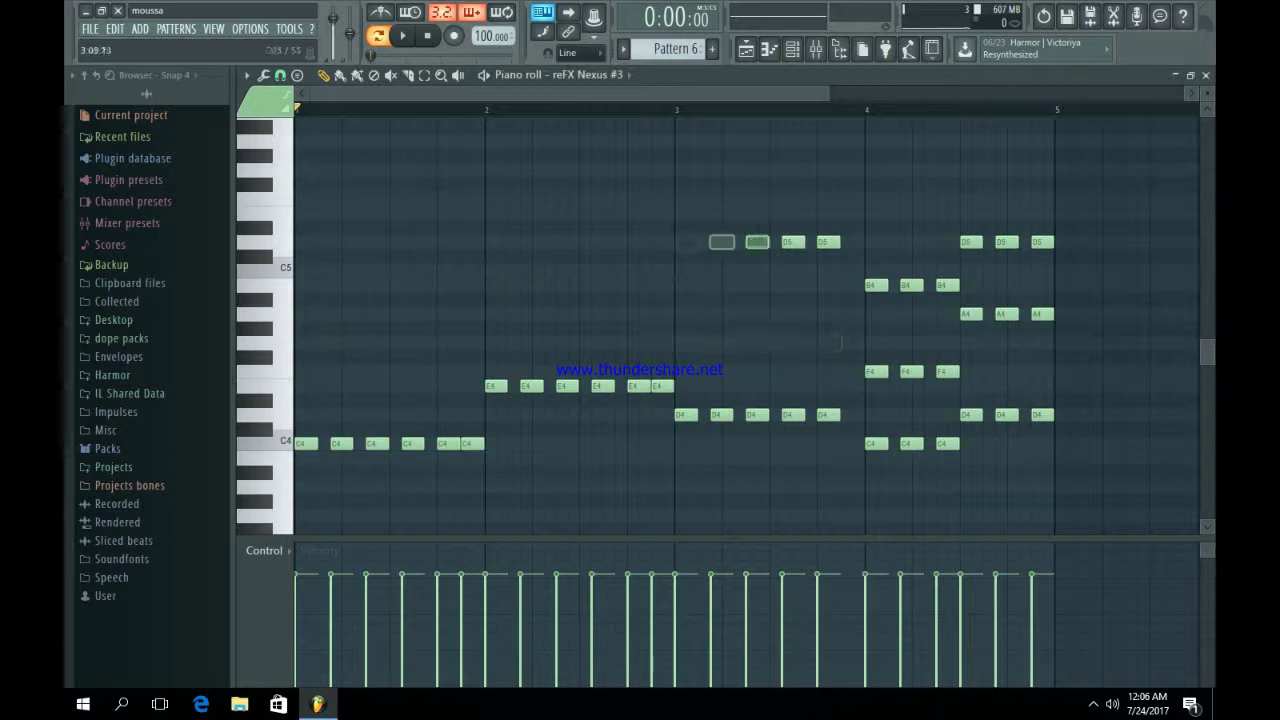
{"action": "right_click", "coordinate": [757, 242]}
{"action": "right_click", "coordinate": [792, 242]}
{"action": "right_click", "coordinate": [828, 242]}
{"action": "right_click", "coordinate": [876, 285]}
{"action": "right_click", "coordinate": [911, 285]}
{"action": "right_click", "coordinate": [947, 285]}
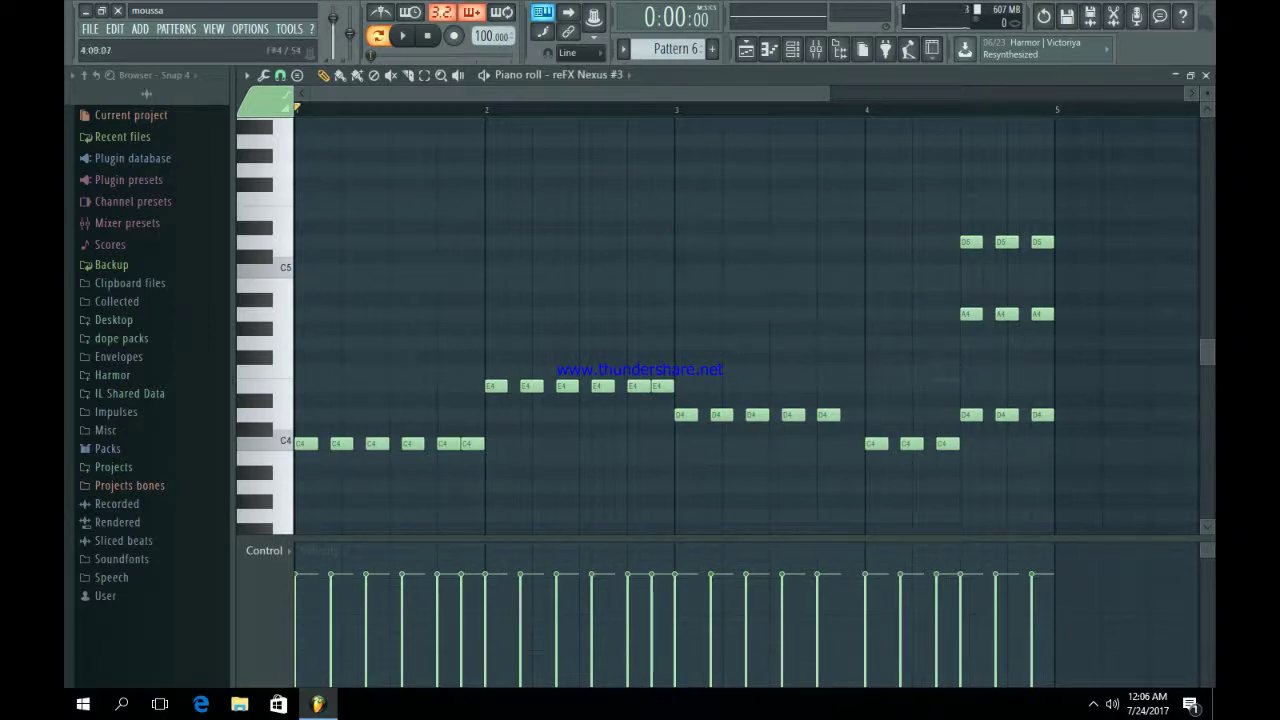
{"action": "right_click", "coordinate": [970, 314]}
{"action": "right_click", "coordinate": [1042, 314]}
{"action": "key", "text": "space"}
{"action": "right_click", "coordinate": [1006, 314]}
{"action": "right_click", "coordinate": [970, 242]}
{"action": "right_click", "coordinate": [1006, 242]}
{"action": "right_click", "coordinate": [1042, 242]}
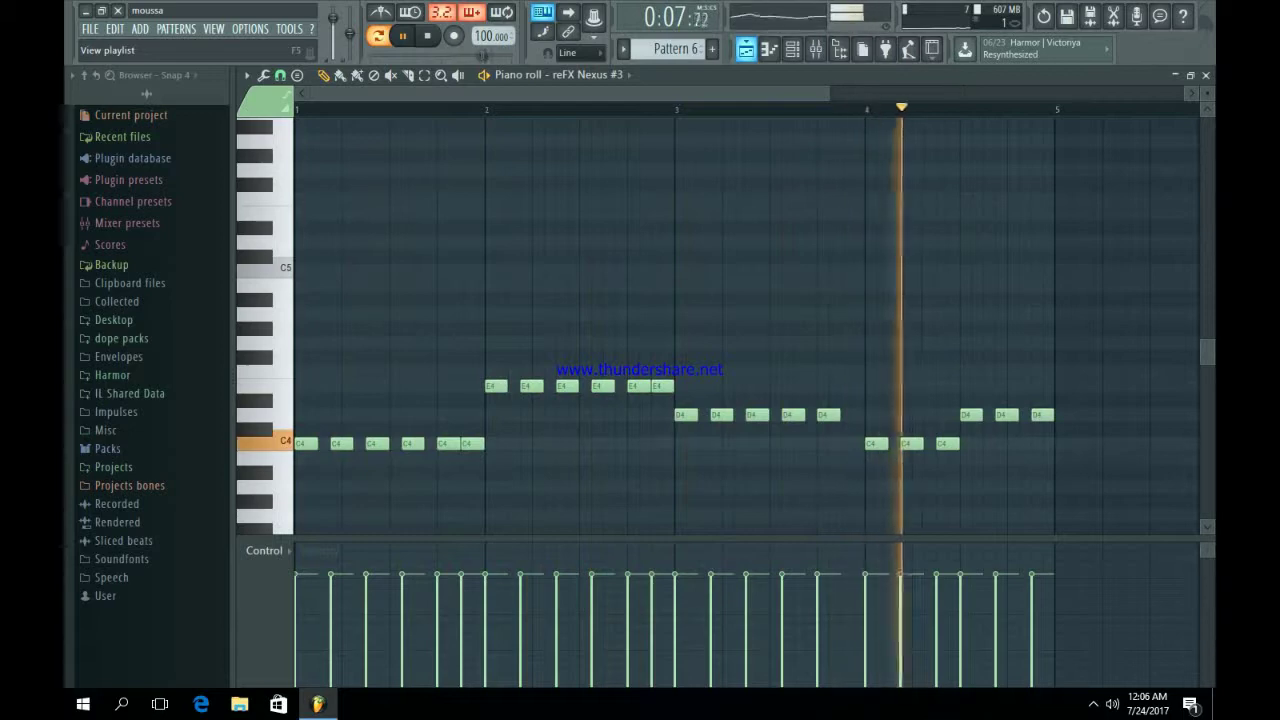
Step: Place four consecutive Pattern 6 clips on playlist Track 4, starting at 9:05:00 and aligned with the Pattern 3 clips
{"action": "key", "text": "F5"}
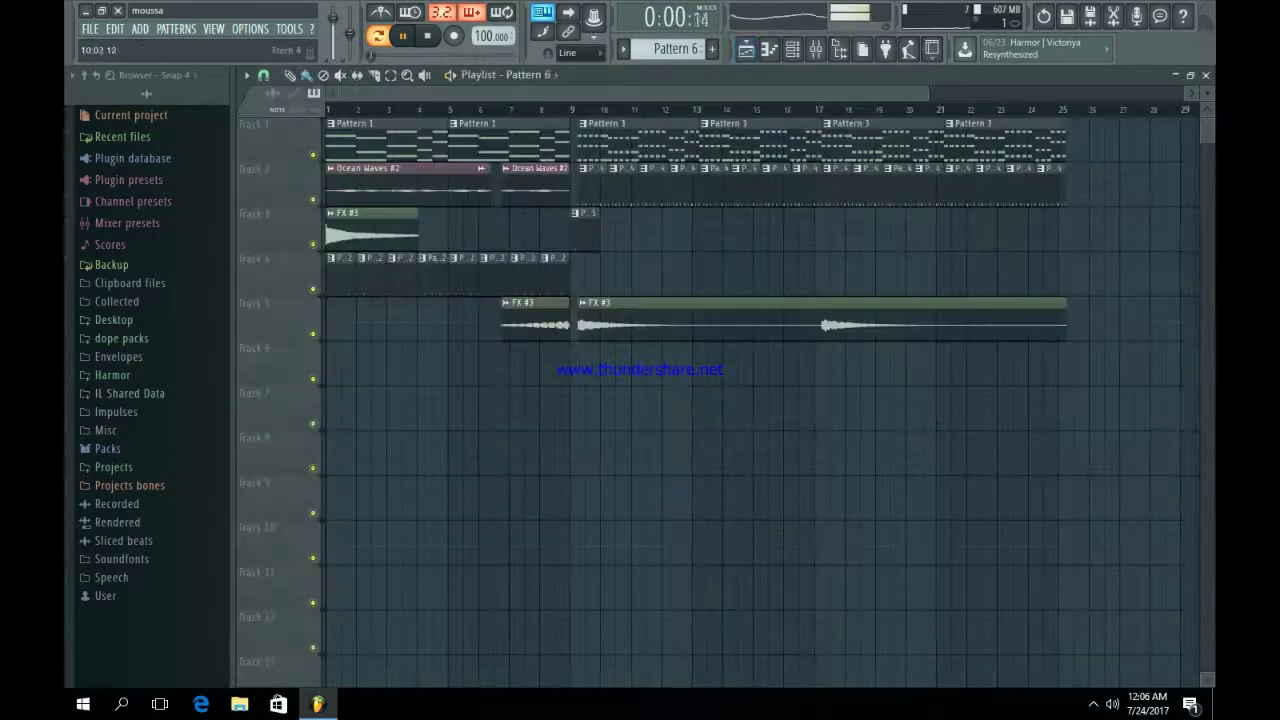
{"action": "left_click", "coordinate": [607, 270]}
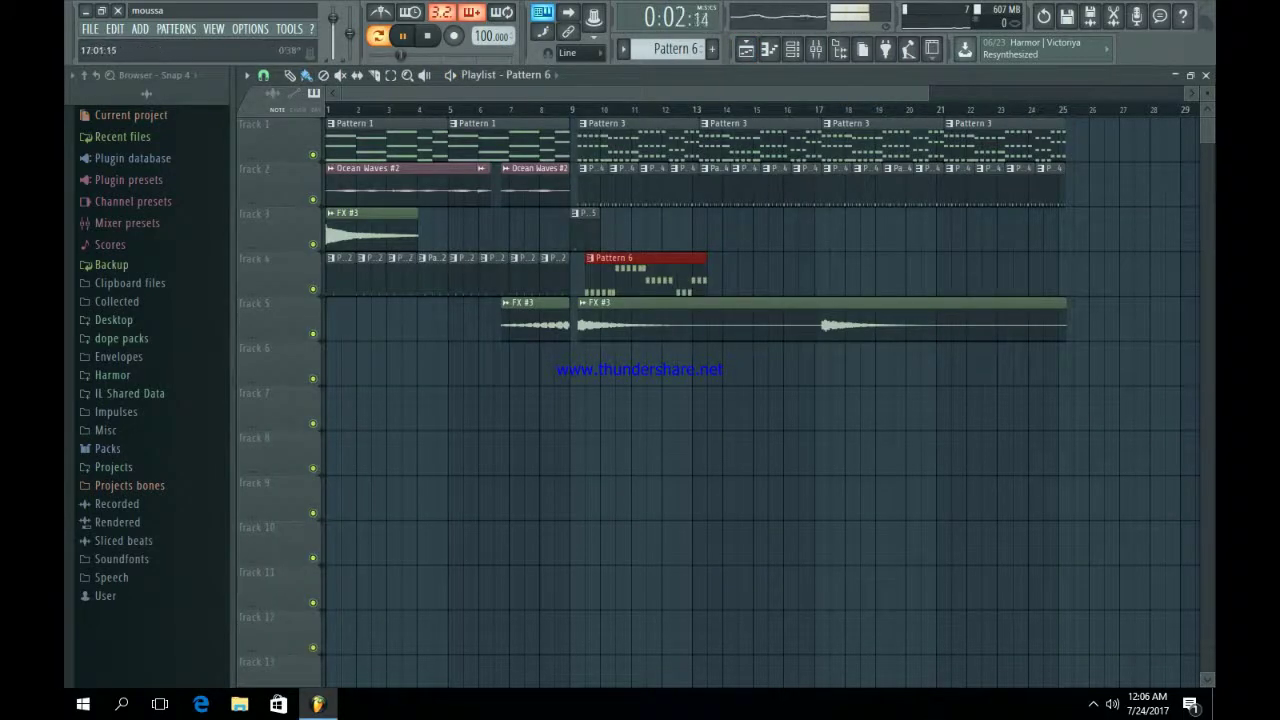
{"action": "scroll", "coordinate": [538, 300], "scroll_direction": "up", "scroll_amount": 3}
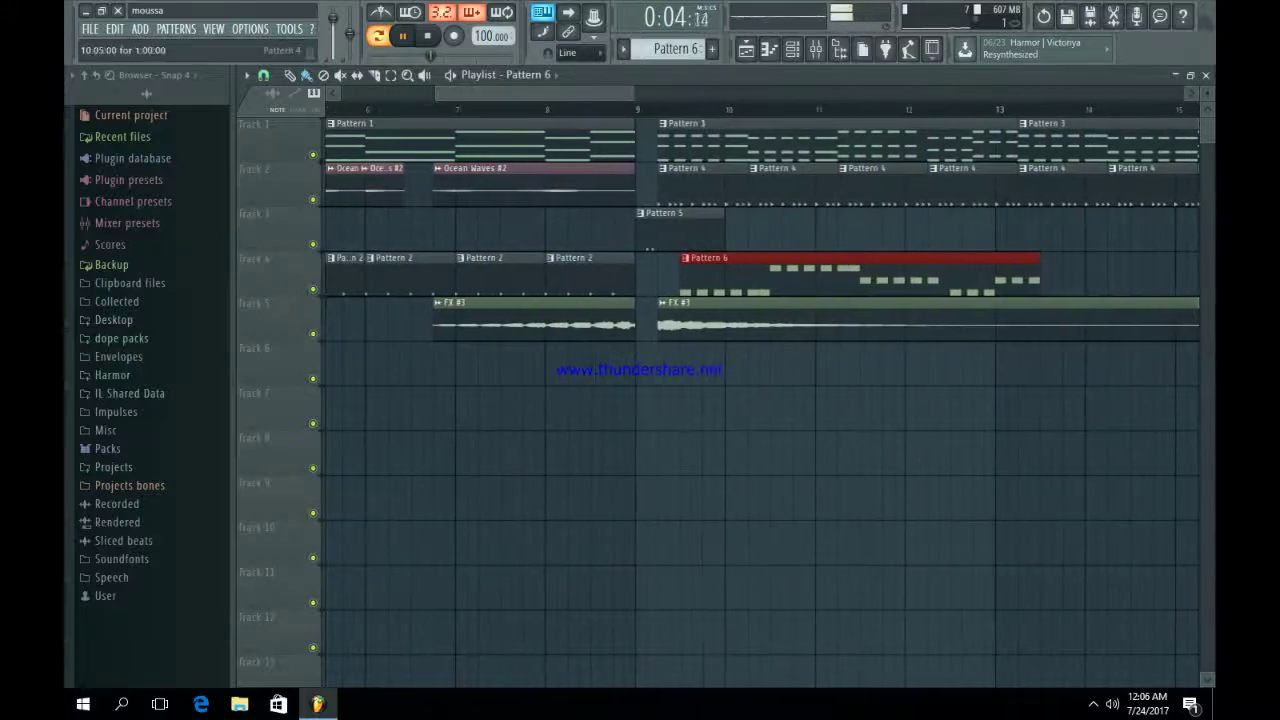
{"action": "left_click_drag", "start_coordinate": [695, 258], "coordinate": [673, 258]}
{"action": "scroll", "coordinate": [760, 330], "scroll_direction": "right", "scroll_amount": 10}
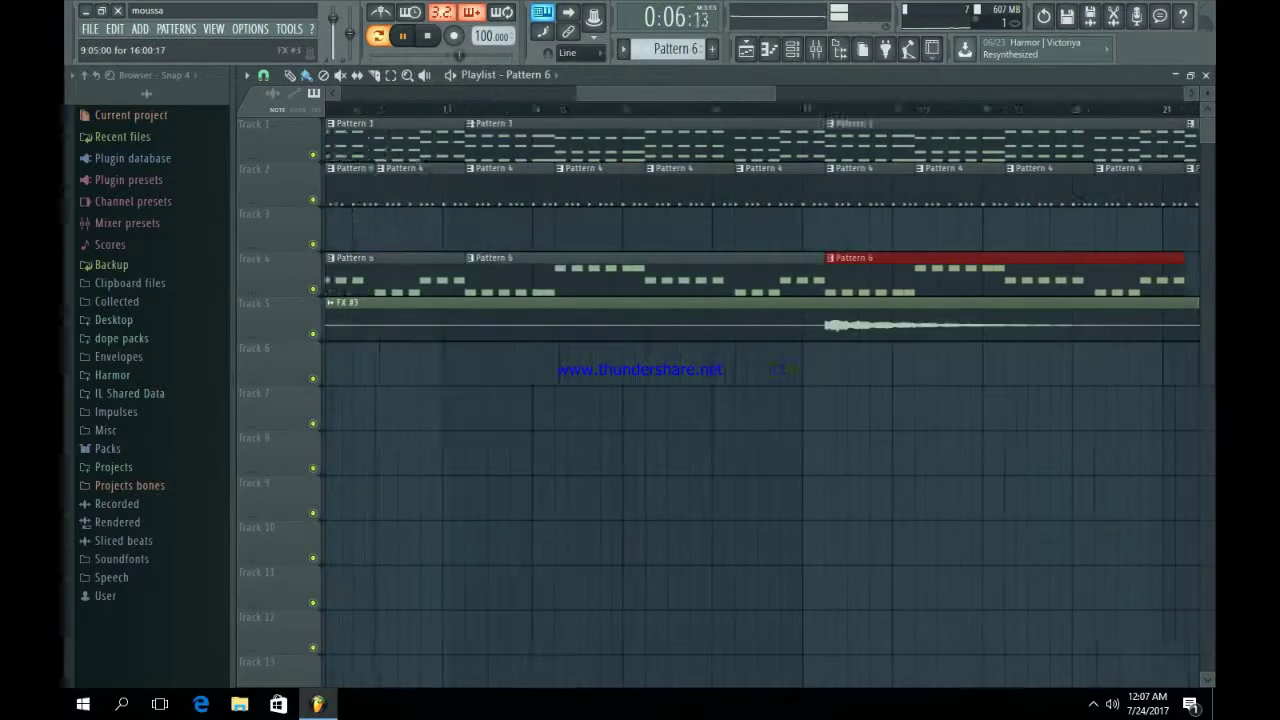
Step: Route reFX Nexus #3 to mixer track 5, lower its volume to 77% (-5.6 dB) and adjust its stereo separation
{"action": "left_click", "coordinate": [792, 48]}
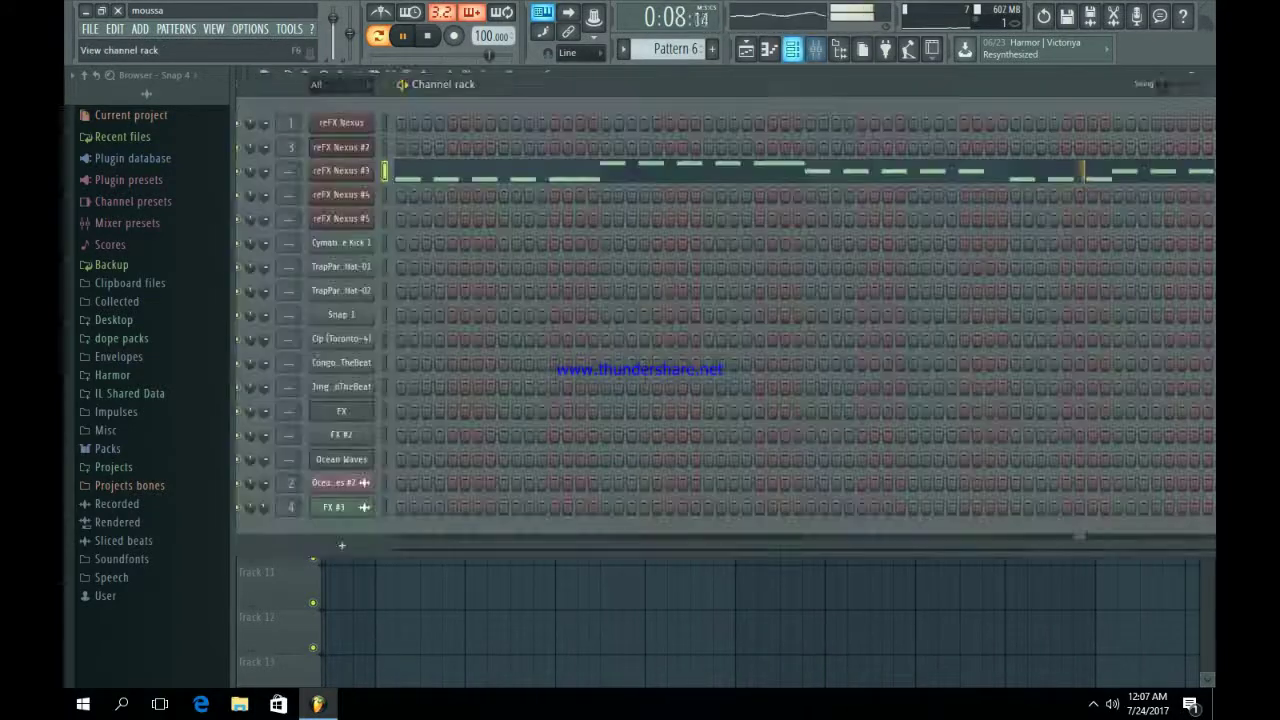
{"action": "left_click", "coordinate": [341, 171]}
{"action": "key", "text": "F9"}
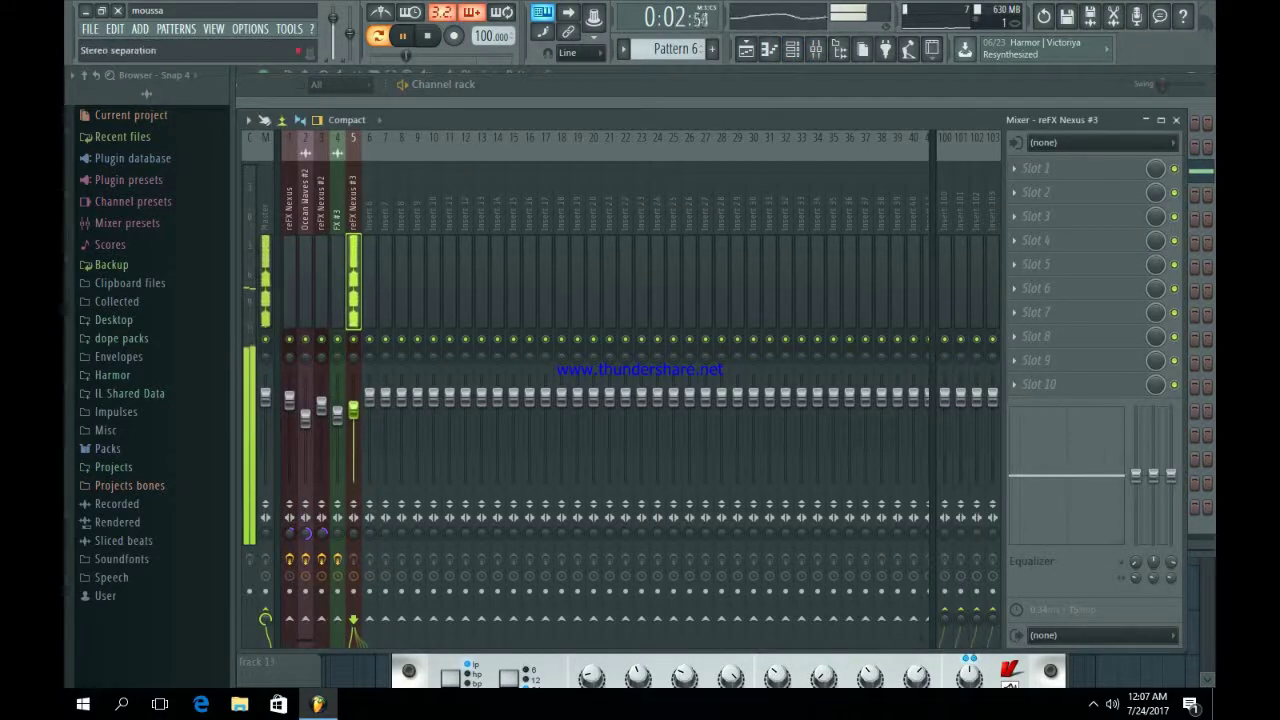
{"action": "left_click_drag", "start_coordinate": [353, 408], "coordinate": [353, 414]}
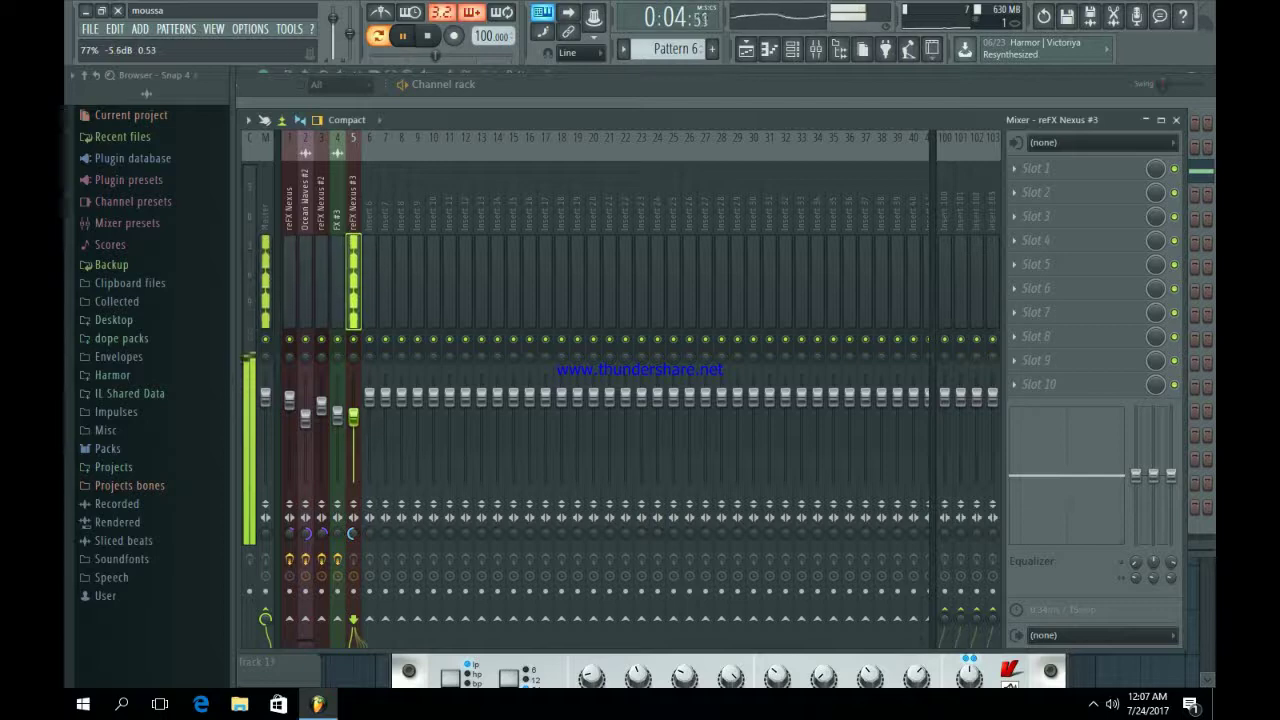
Step: Add Fruity Parametric EQ 2 in slot 1 of the reFX Nexus #3 track, cutting the lowest frequencies and lowering band 7 to -18 dB at 906 Hz
{"action": "left_click", "coordinate": [1013, 168]}
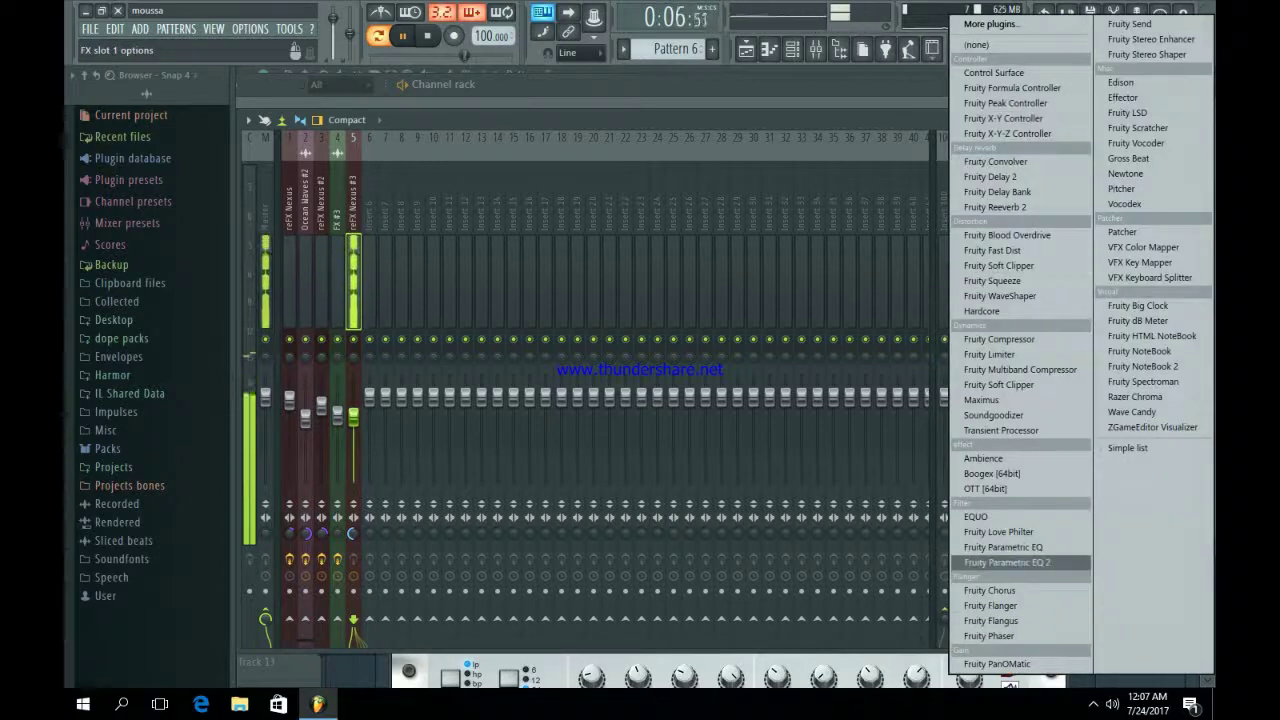
{"action": "left_click", "coordinate": [990, 563]}
{"action": "left_click_drag", "start_coordinate": [402, 361], "coordinate": [352, 432]}
{"action": "left_click_drag", "start_coordinate": [614, 361], "coordinate": [525, 432]}
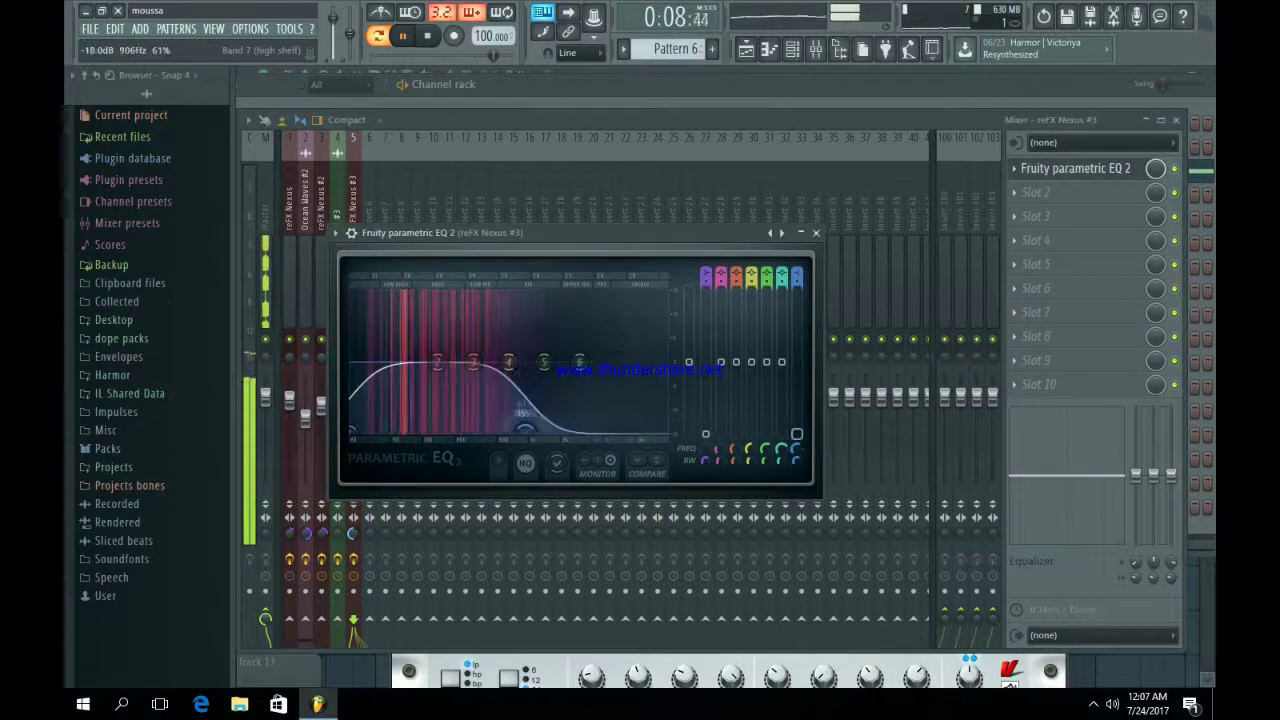
Step: Shape band 2 of the EQ into a narrow 5.1 dB peak at 105 Hz and return to the full playlist arrangement
{"action": "left_click_drag", "start_coordinate": [437, 361], "coordinate": [425, 341]}
{"action": "scroll", "coordinate": [425, 341], "scroll_direction": "down", "scroll_amount": 8}
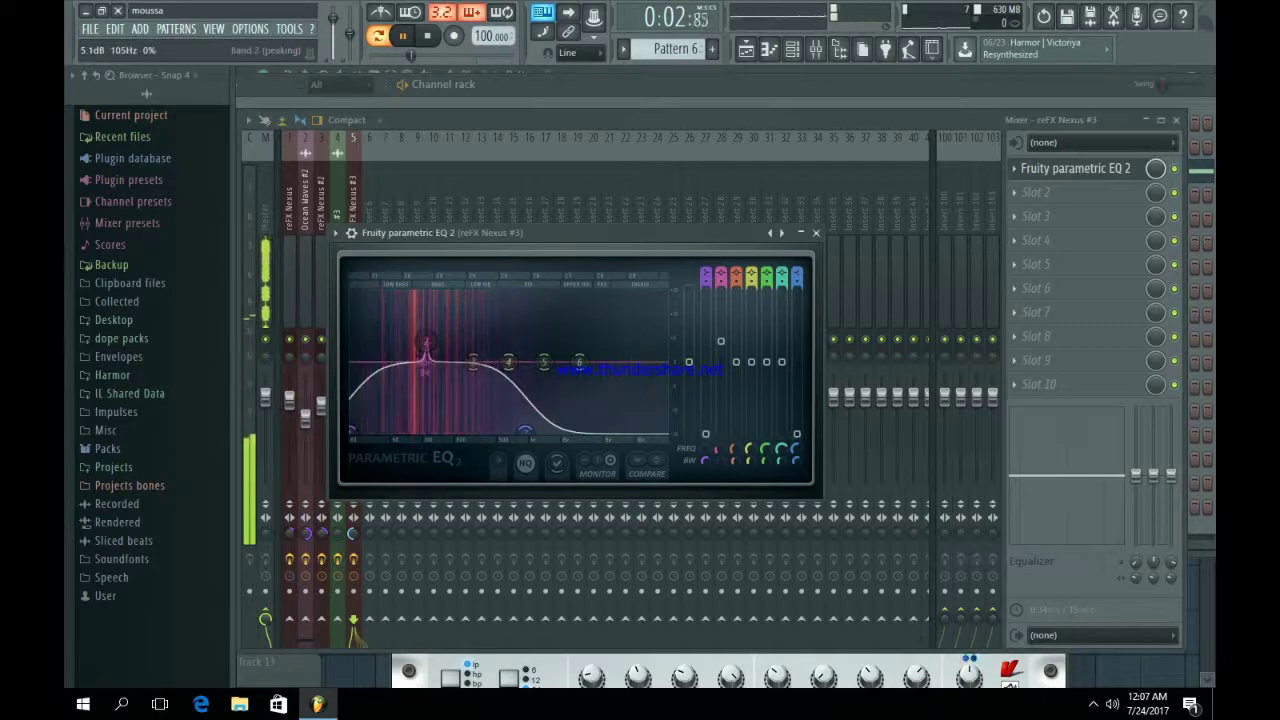
{"action": "key", "text": "Escape"}
{"action": "key", "text": "F5"}
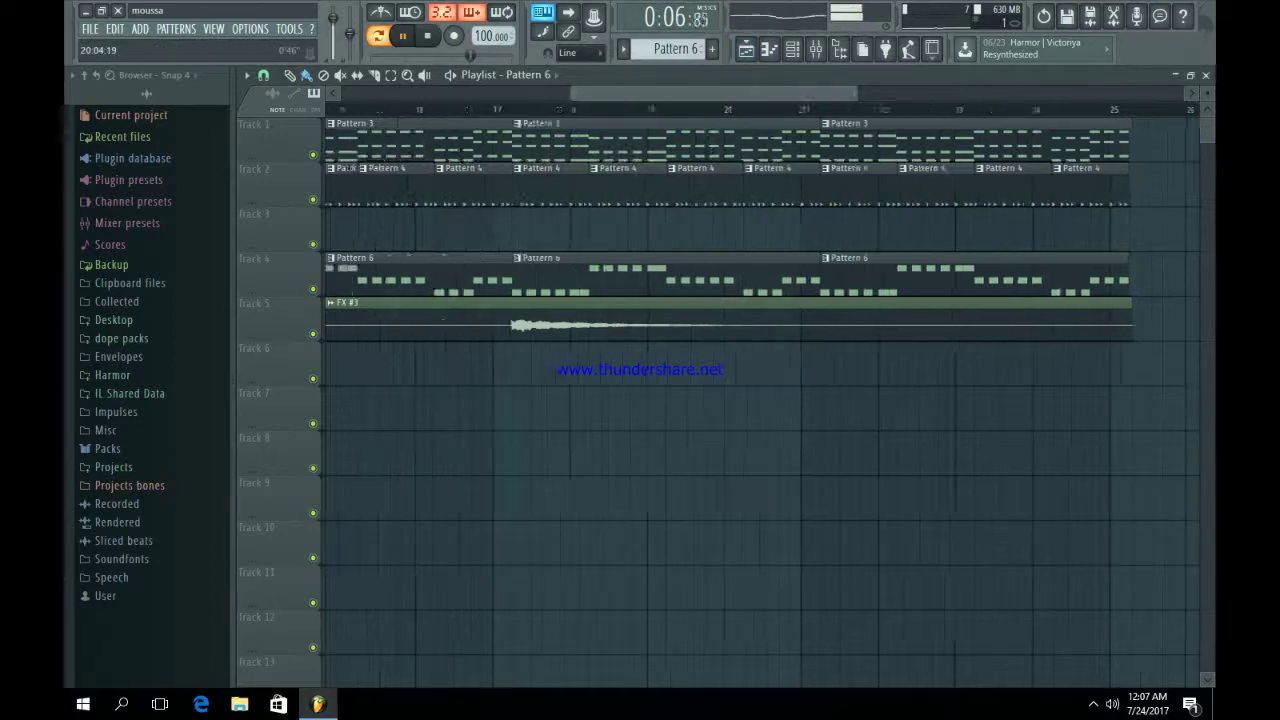
{"action": "scroll", "coordinate": [760, 400], "scroll_direction": "down", "scroll_amount": 3}
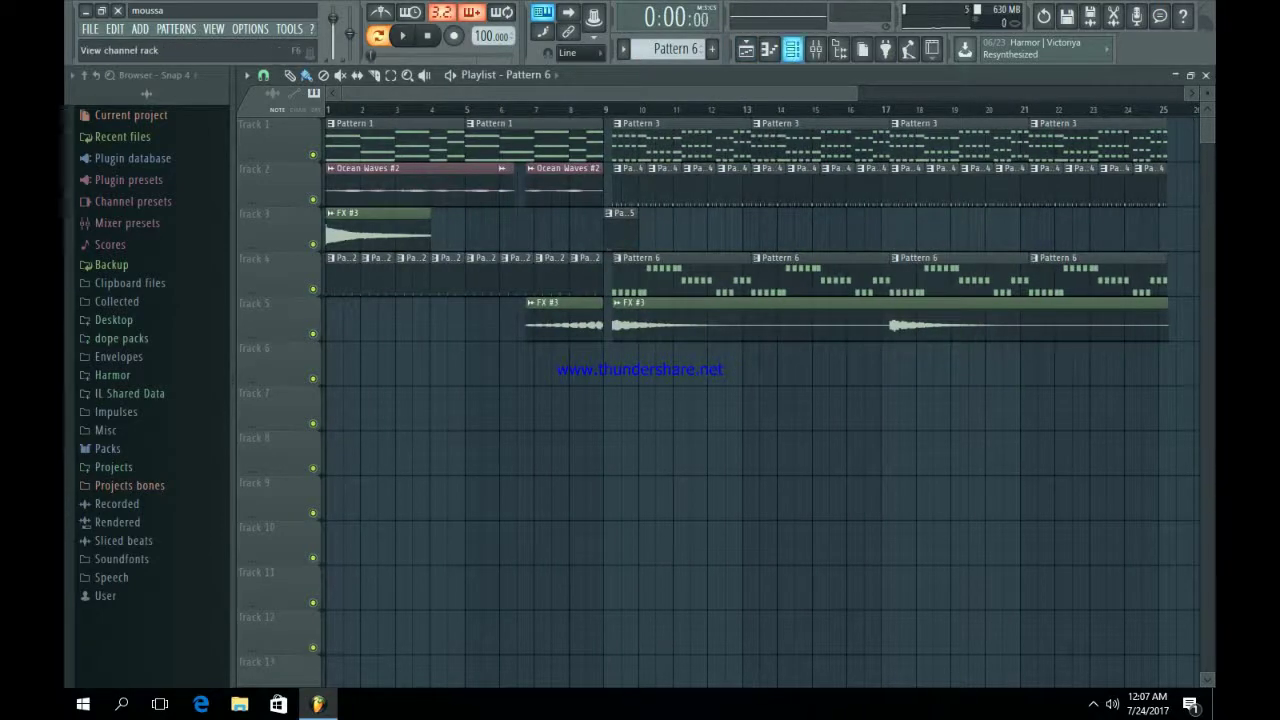
Step: Switch to Pattern 3, check the WW Rainforest Flute preset of reFX Nexus #4 and open that channel's piano roll
{"action": "key", "text": "F6"}
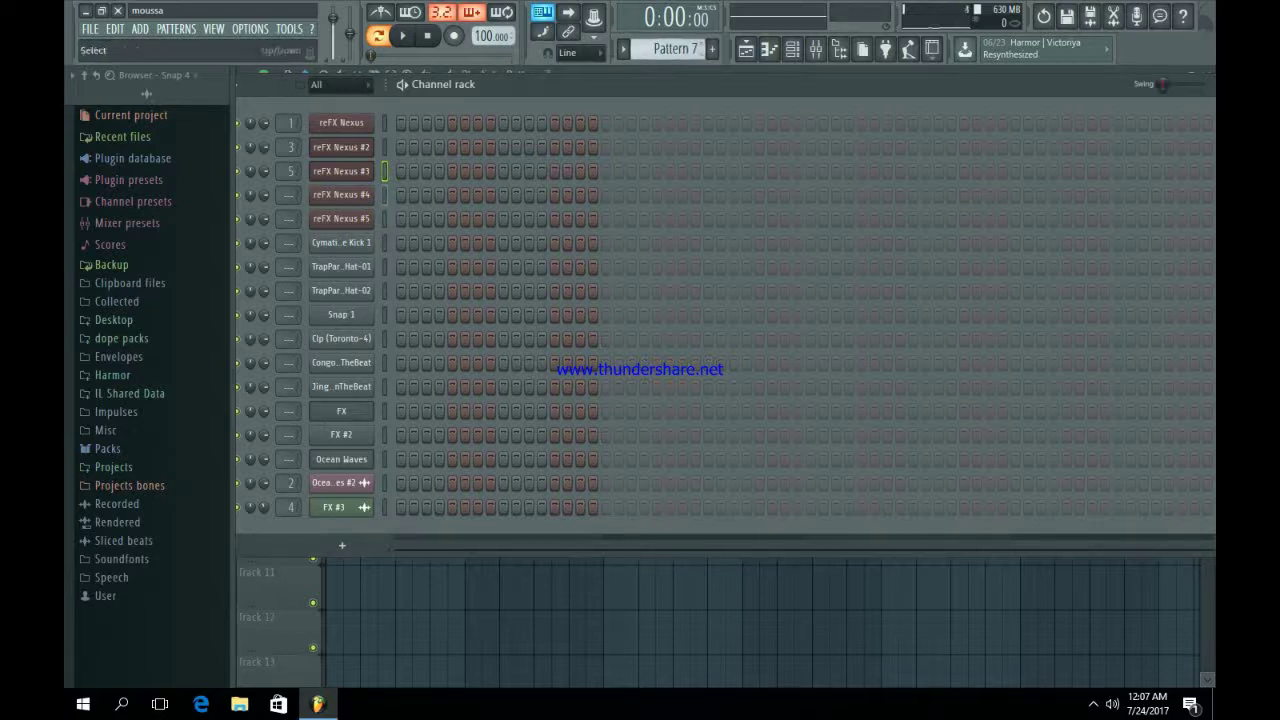
{"action": "key", "text": "Down"}
{"action": "scroll", "coordinate": [675, 48], "scroll_direction": "up", "scroll_amount": 4}
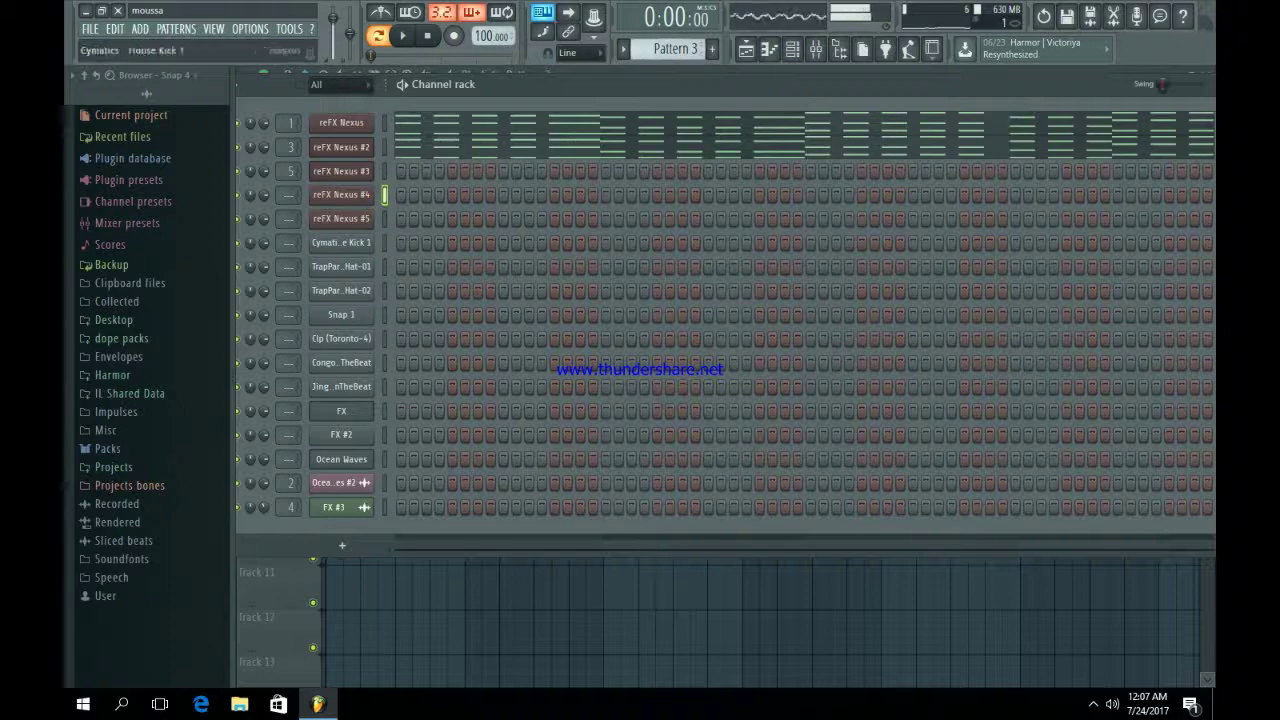
{"action": "left_click", "coordinate": [341, 194]}
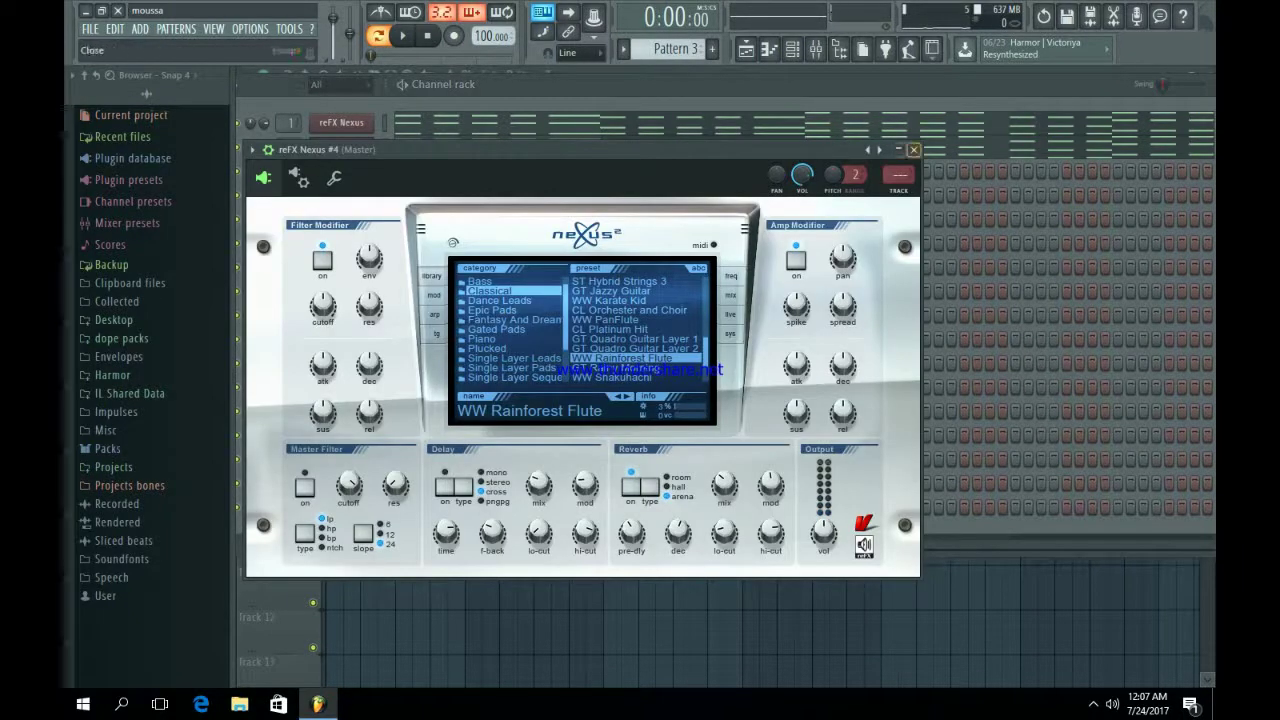
{"action": "left_click", "coordinate": [913, 149]}
{"action": "right_click", "coordinate": [377, 184]}
{"action": "left_click", "coordinate": [408, 195]}
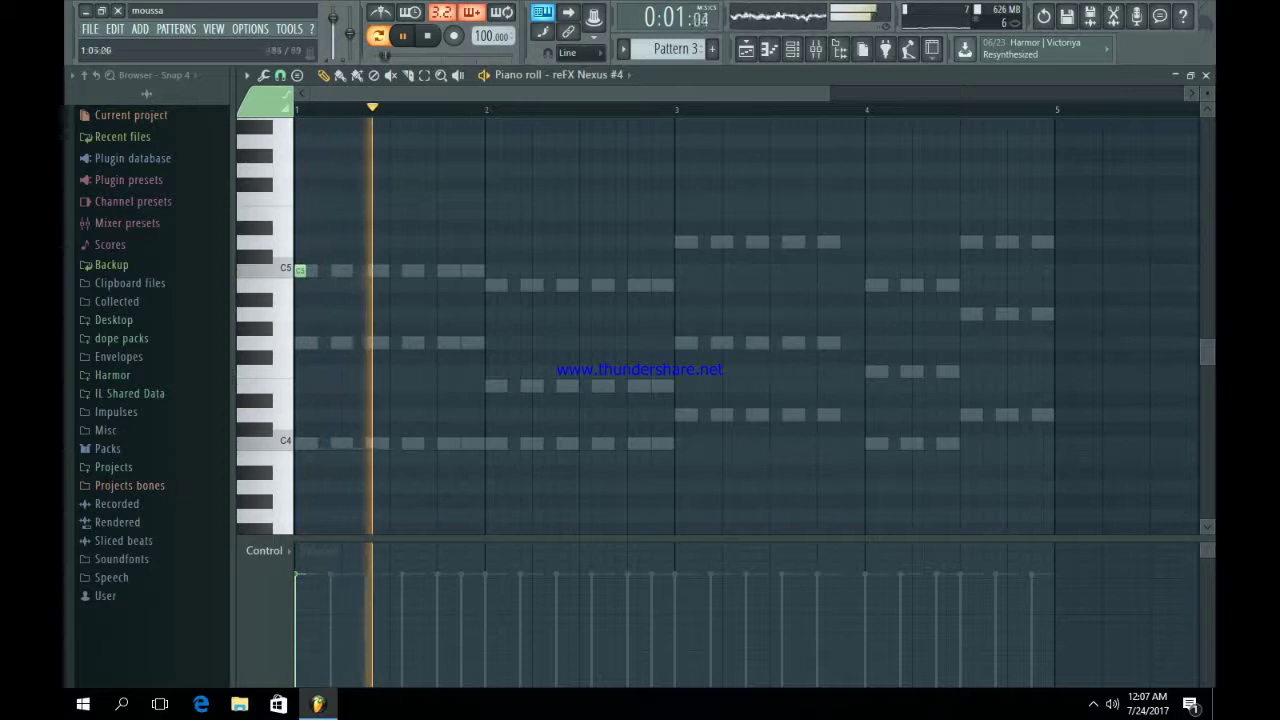
Step: Start the flute melody in bar 1 of Pattern 3 with short C5, G5, F5 and E5 notes above the ghosted chords
{"action": "scroll", "coordinate": [748, 325], "scroll_direction": "up", "scroll_amount": 1}
{"action": "key", "text": "space"}
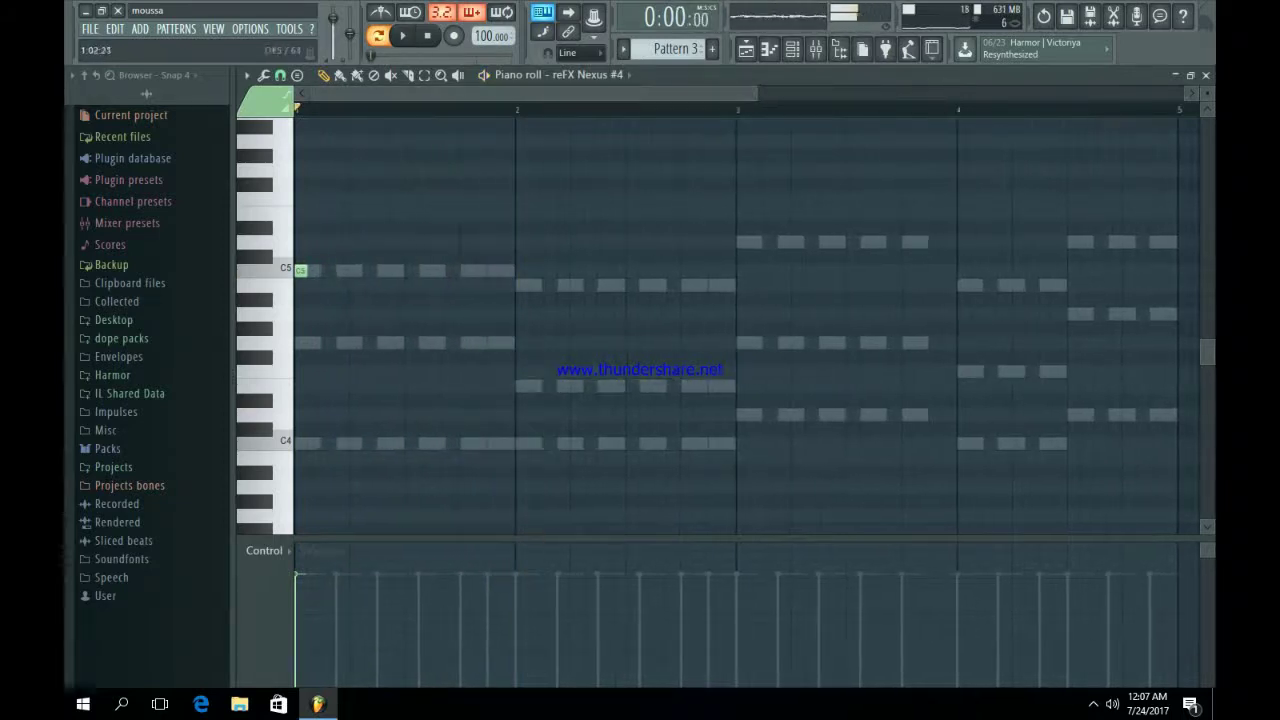
{"action": "key", "text": "space"}
{"action": "key", "text": "space"}
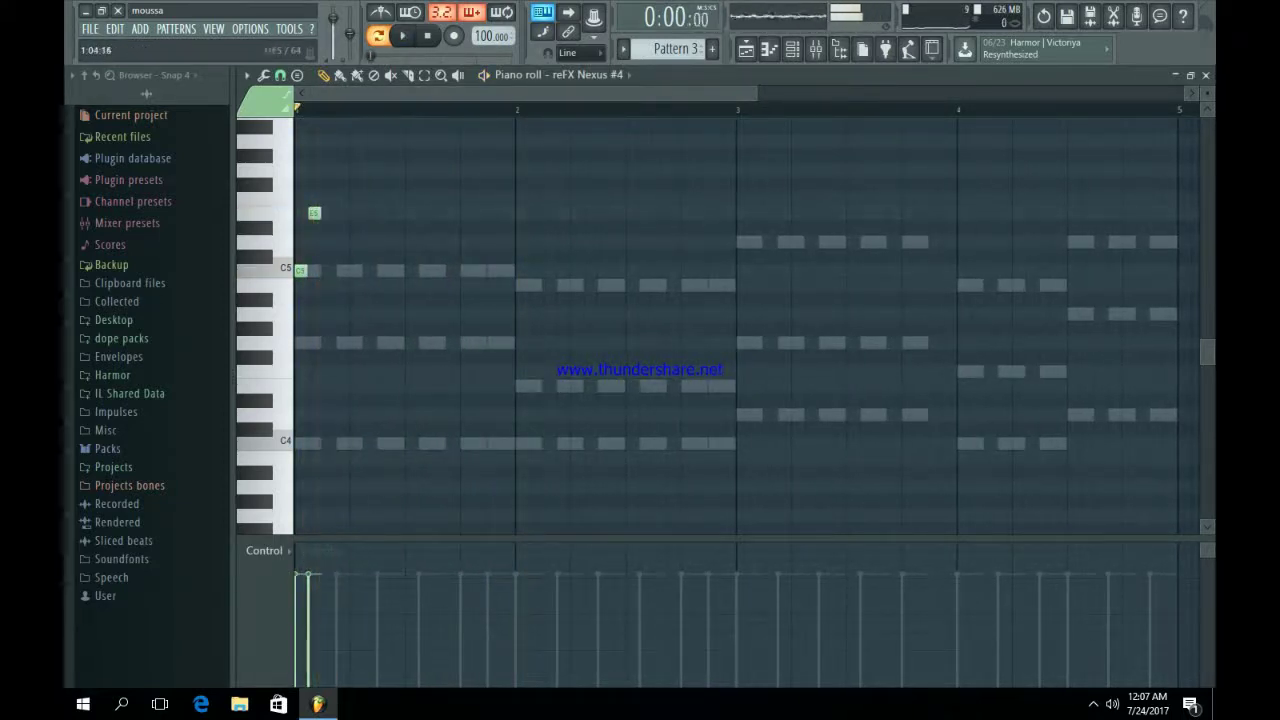
{"action": "left_click_drag", "start_coordinate": [314, 212], "coordinate": [314, 169]}
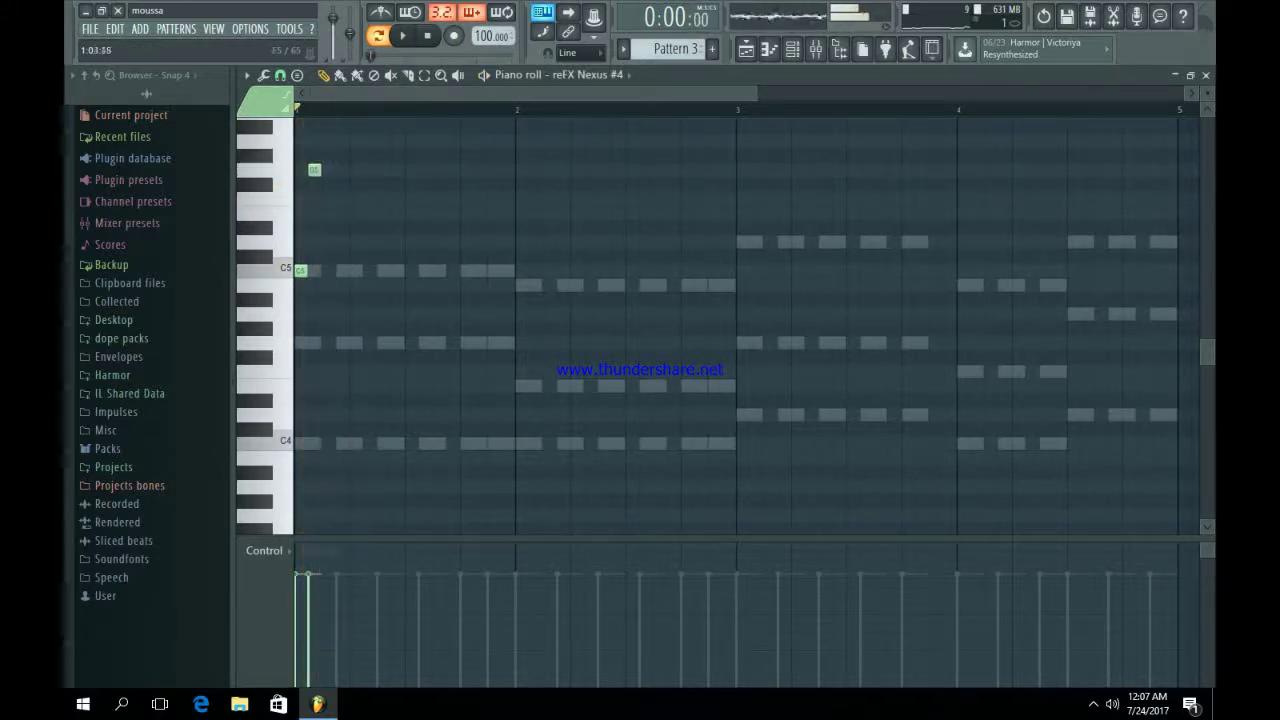
{"action": "left_click_drag", "start_coordinate": [349, 212], "coordinate": [355, 212]}
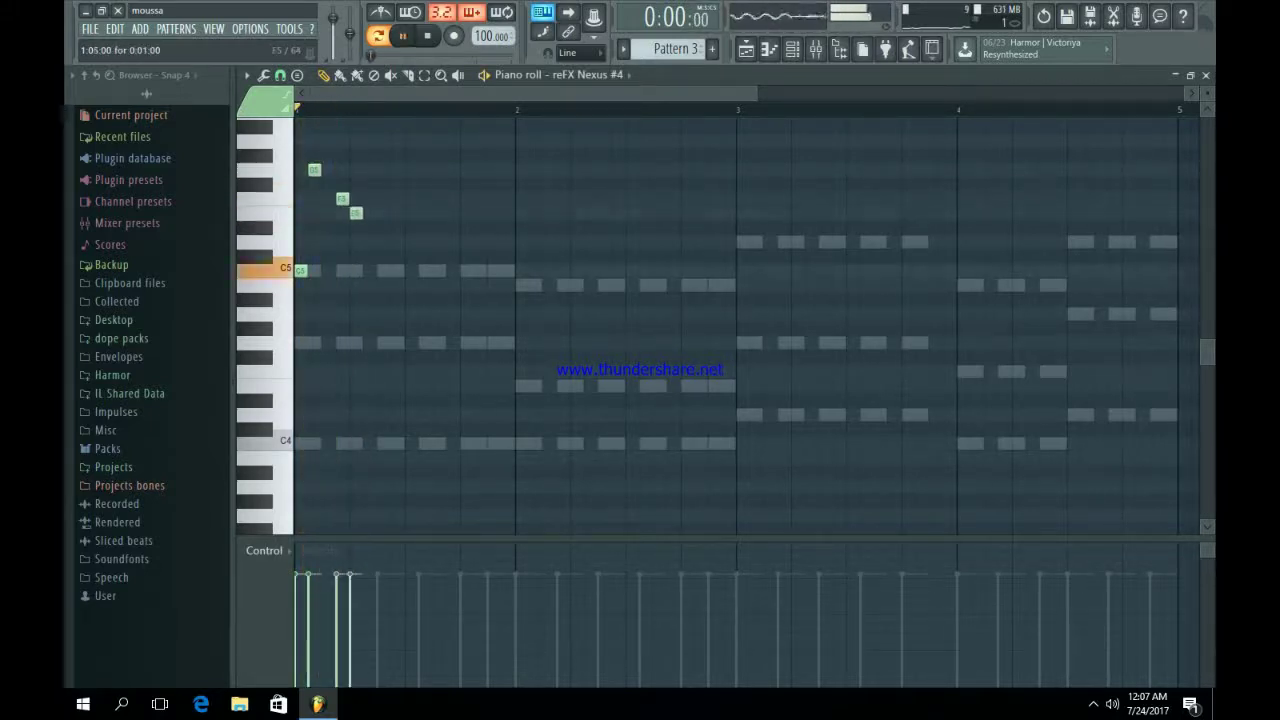
Step: Add a short D5 and a two-step E5 at step 7 of the melody, audition it and return to the channel rack
{"action": "key", "text": "space"}
{"action": "left_click", "coordinate": [383, 241]}
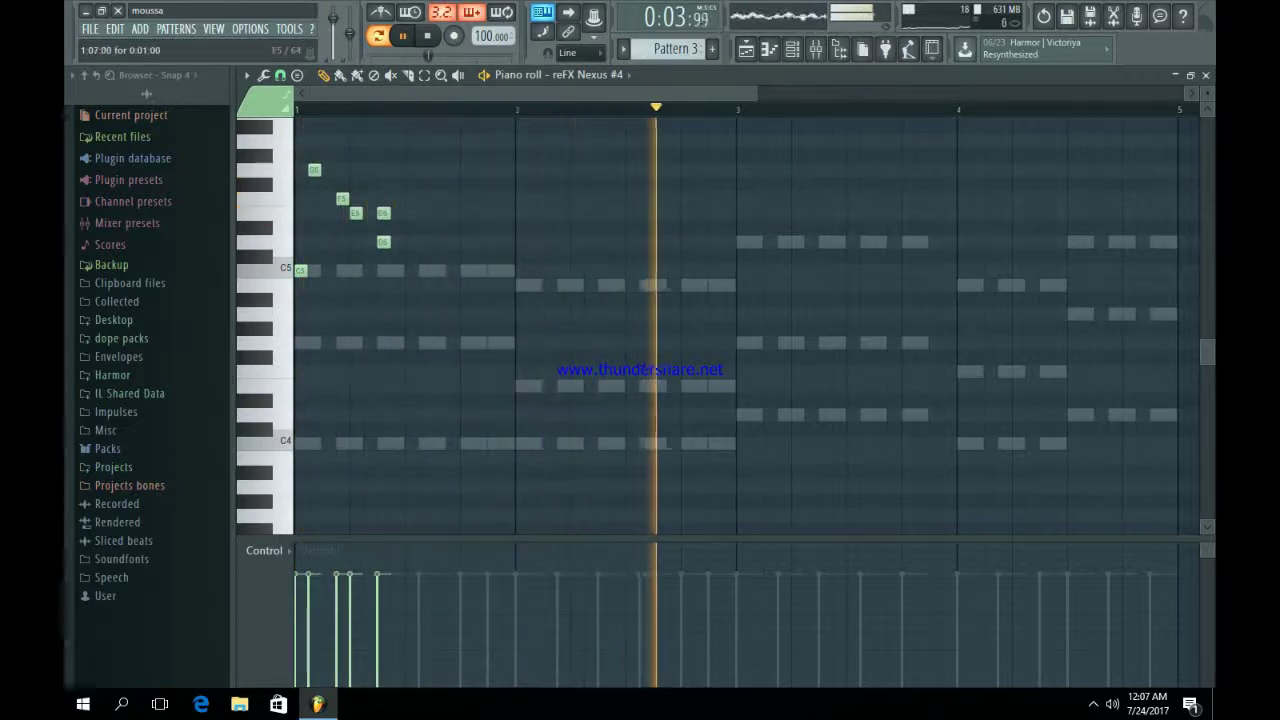
{"action": "left_click", "coordinate": [384, 212]}
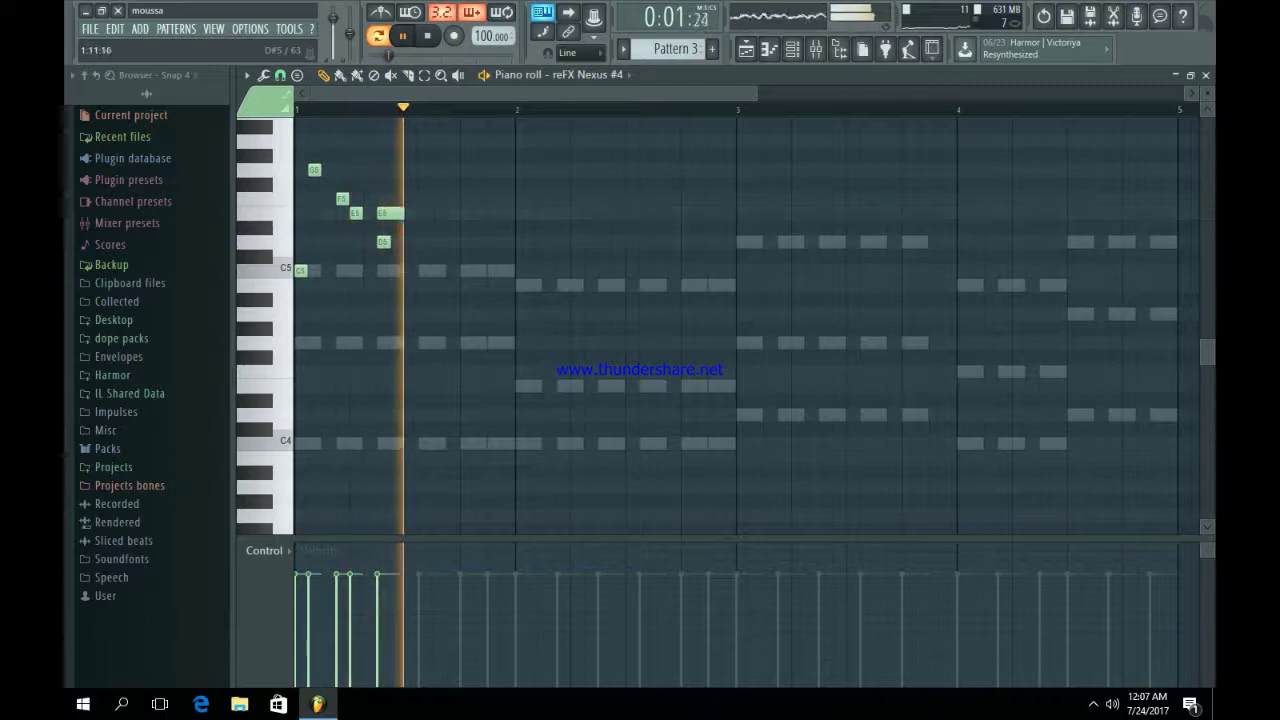
{"action": "key", "text": "space"}
{"action": "left_click", "coordinate": [792, 48]}
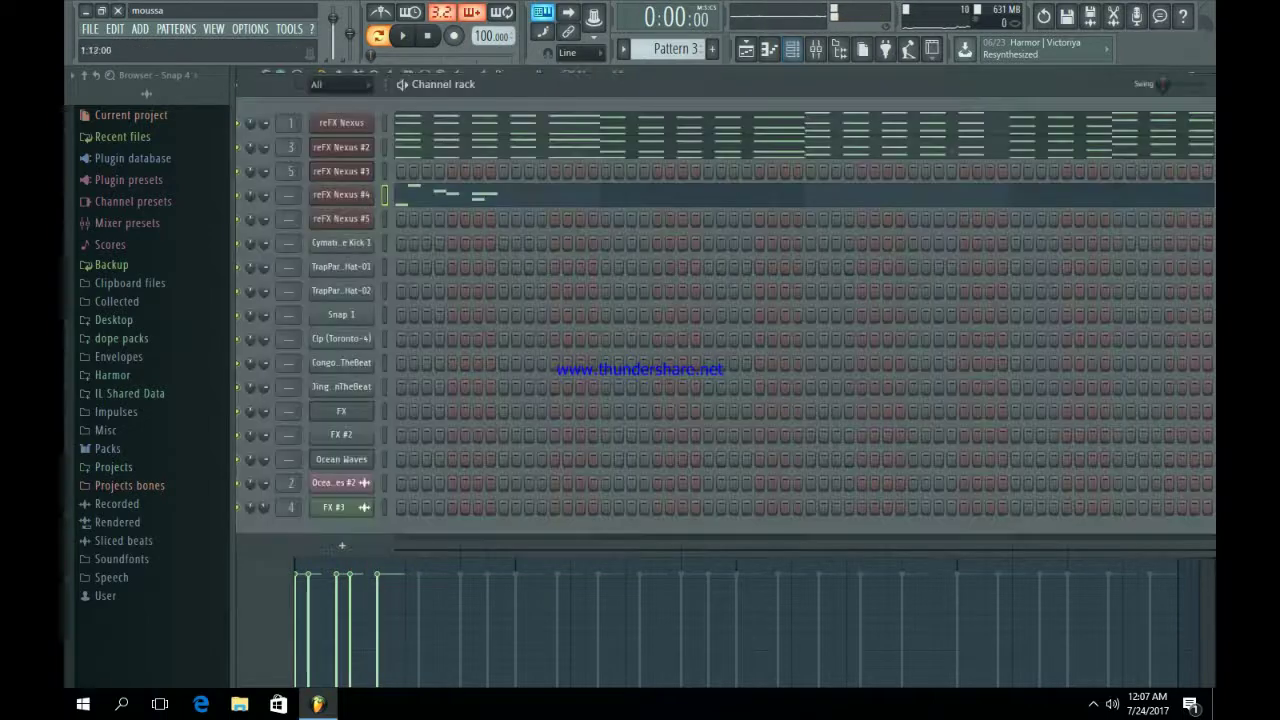
Step: Examine the modulation and portamento settings of the WW Rainforest Flute in reFX Nexus #4 and return to its piano roll
{"action": "left_click", "coordinate": [341, 122]}
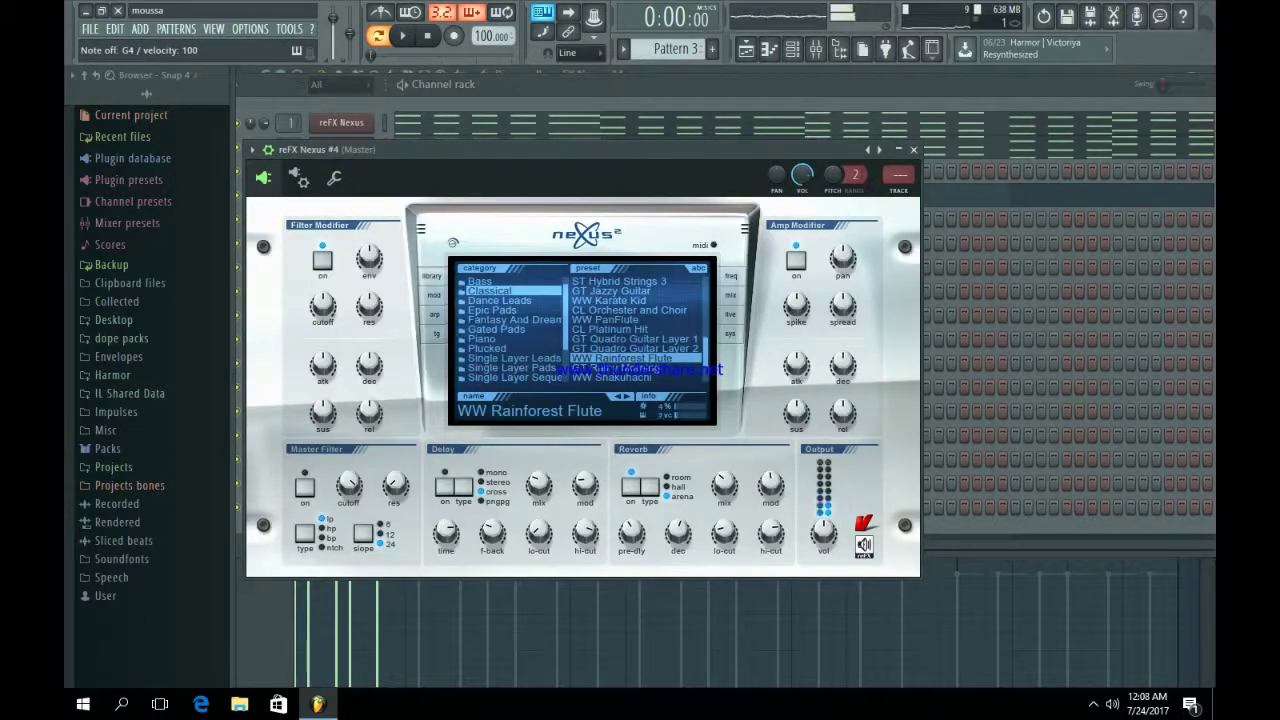
{"action": "left_click", "coordinate": [433, 295]}
{"action": "left_click", "coordinate": [541, 380]}
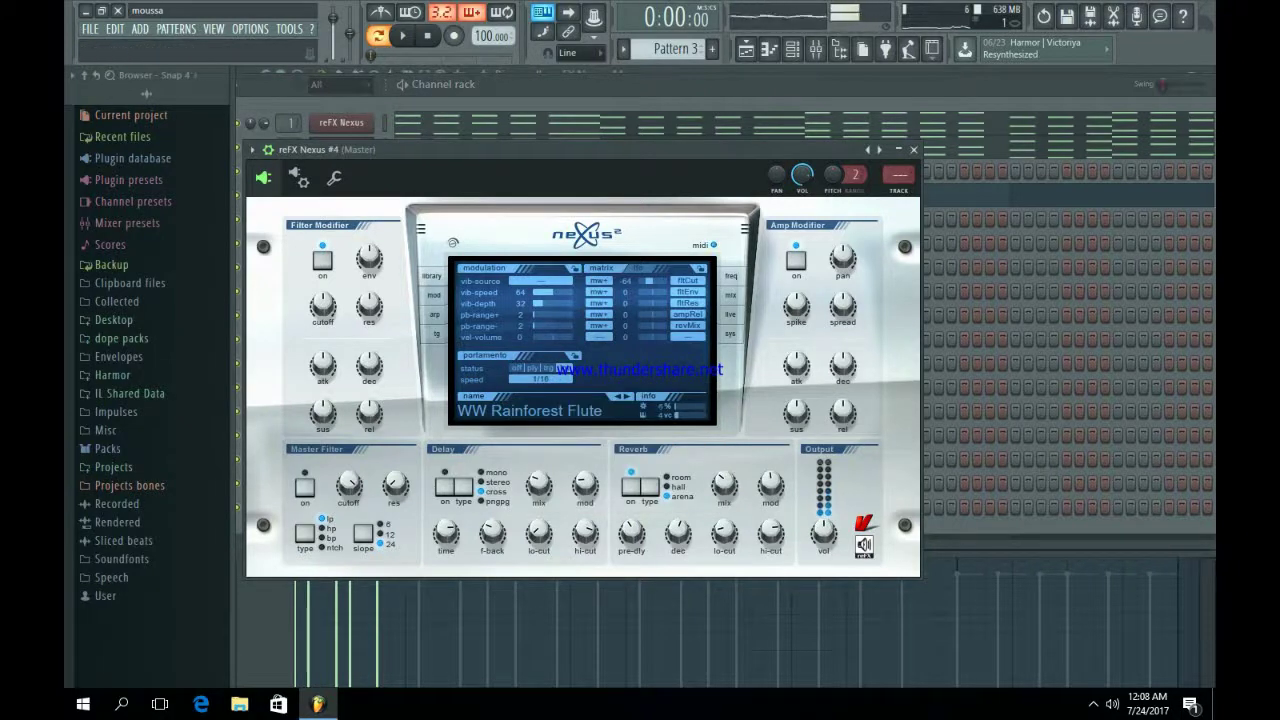
{"action": "left_click", "coordinate": [913, 149]}
{"action": "key", "text": "F7"}
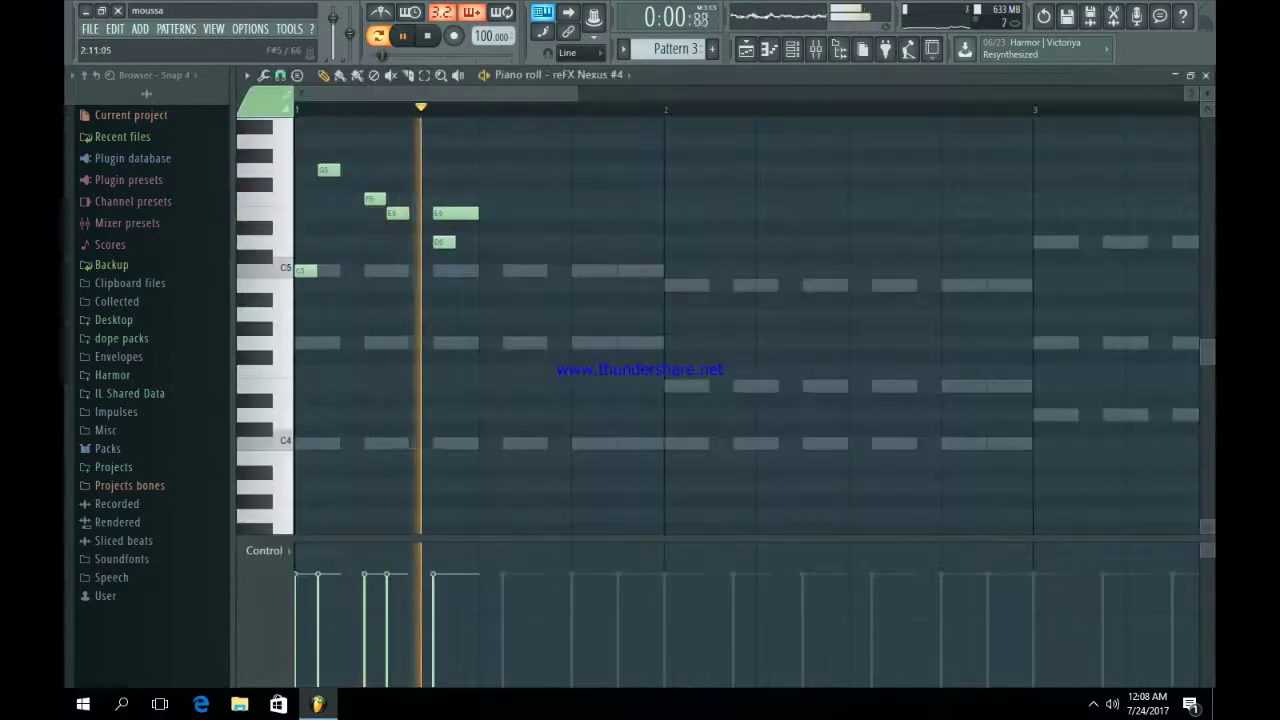
Step: Complete bar 1 of the melody with two-step E5 and D5 notes at steps 13 and 15 and a short C5 at step 16
{"action": "key", "text": "space"}
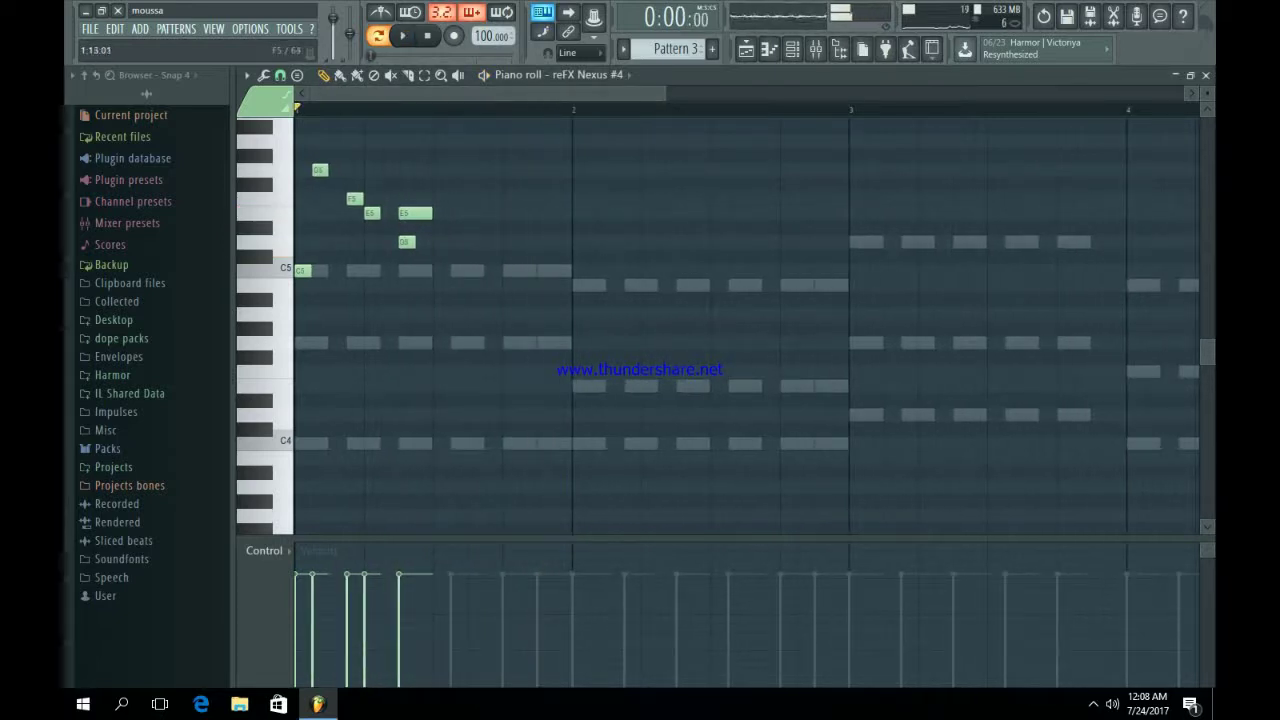
{"action": "left_click", "coordinate": [554, 242]}
{"action": "key", "text": "space"}
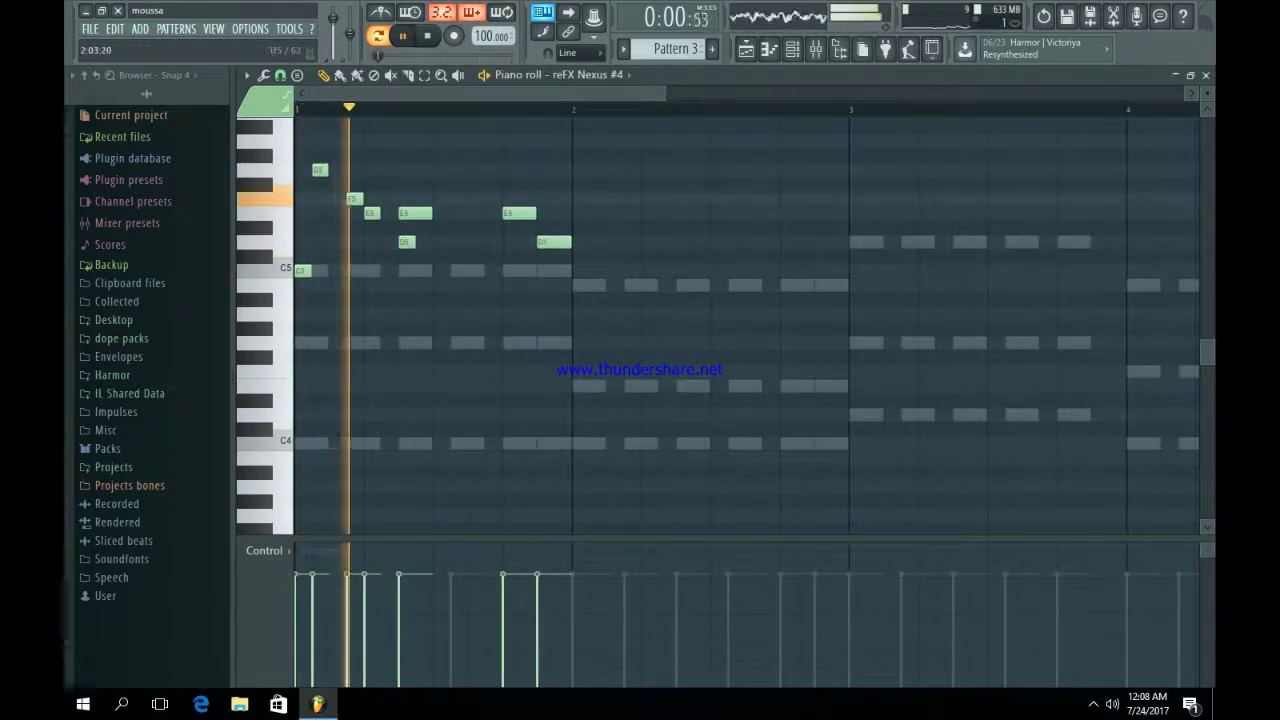
{"action": "key", "text": "space"}
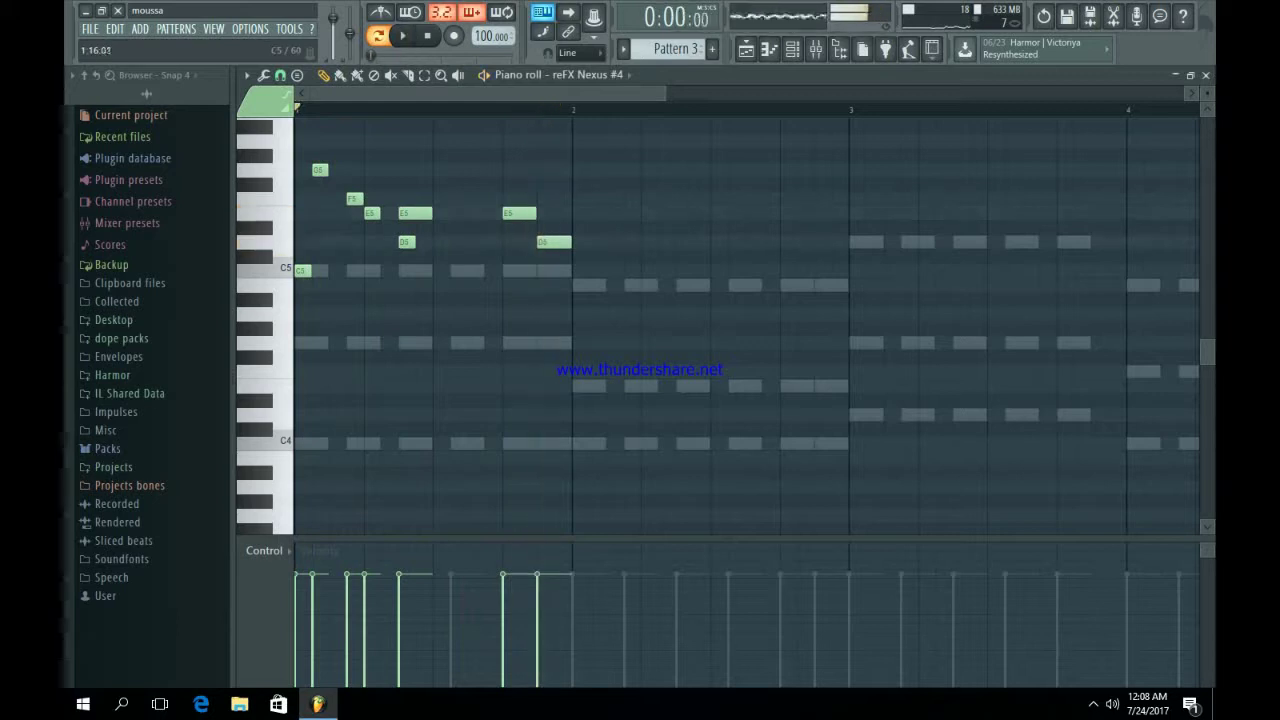
{"action": "key", "text": "space"}
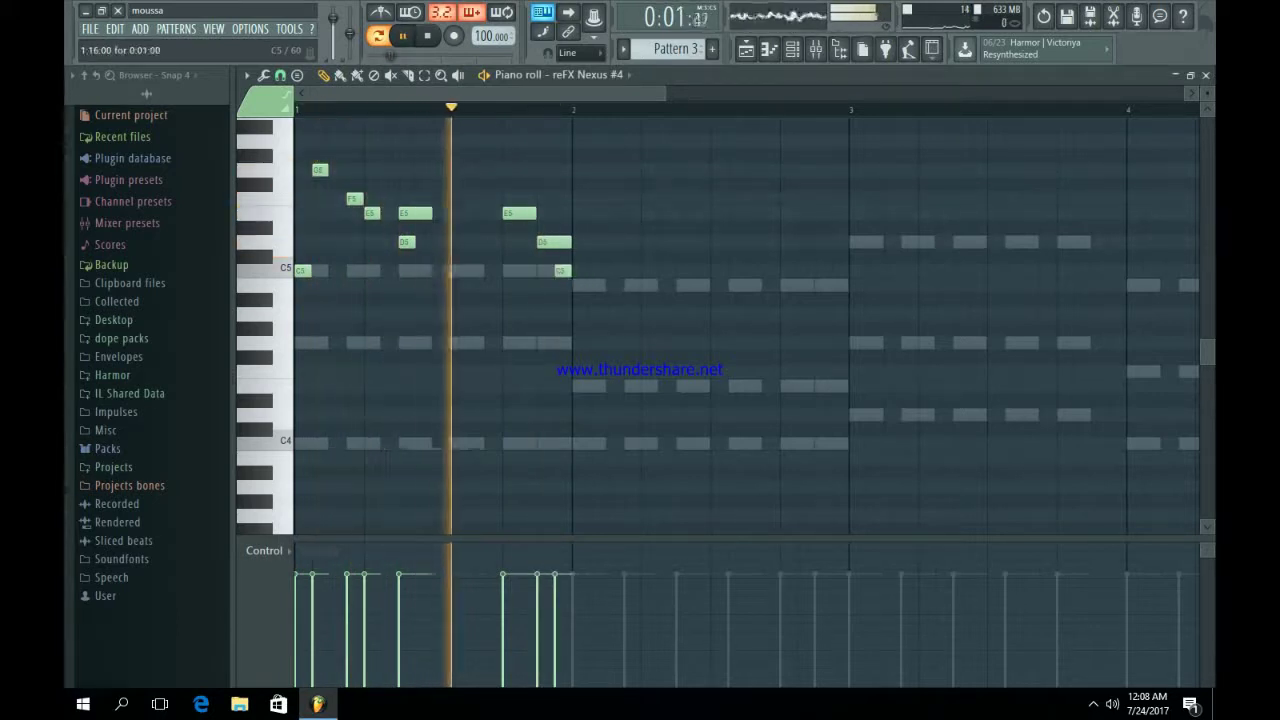
{"action": "key", "text": "space"}
Step: Transpose the whole flute melody up one octave and play it back
{"action": "scroll", "coordinate": [700, 320], "scroll_direction": "up", "scroll_amount": 1}
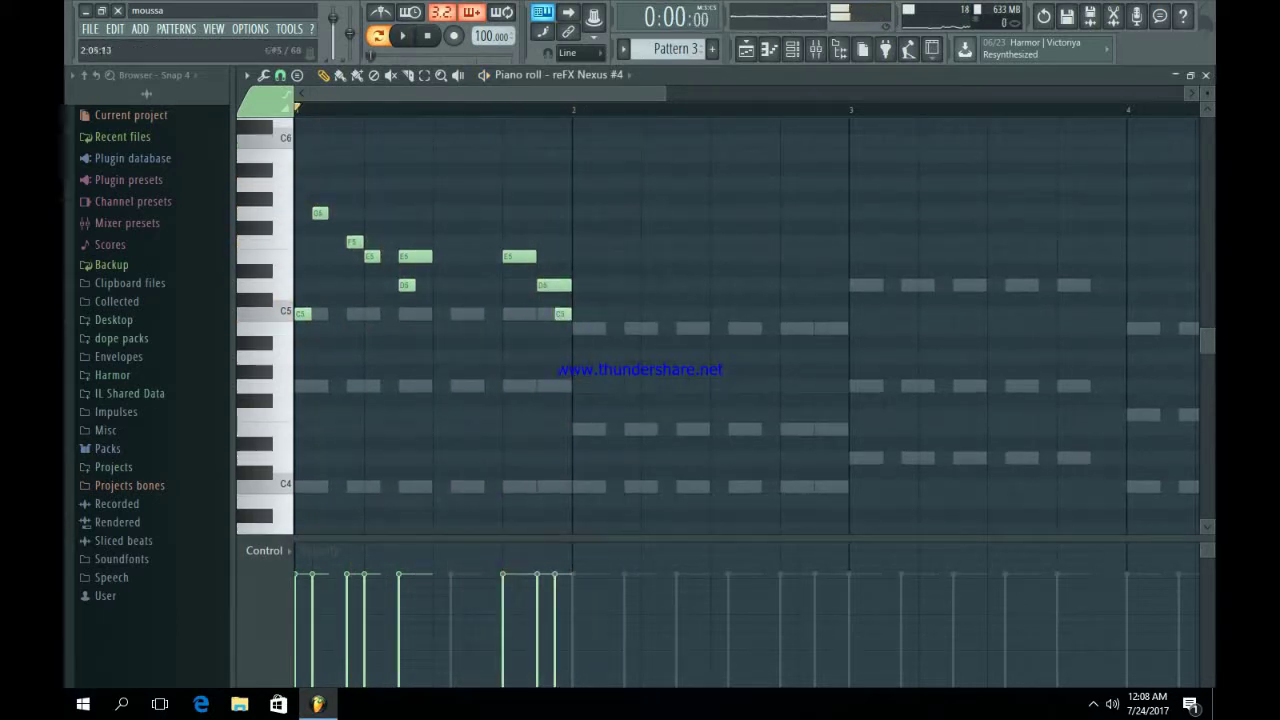
{"action": "key", "text": "ctrl+a"}
{"action": "scroll", "coordinate": [596, 288], "scroll_direction": "up", "scroll_amount": 1}
{"action": "key", "text": "ctrl+Up"}
{"action": "key", "text": "space"}
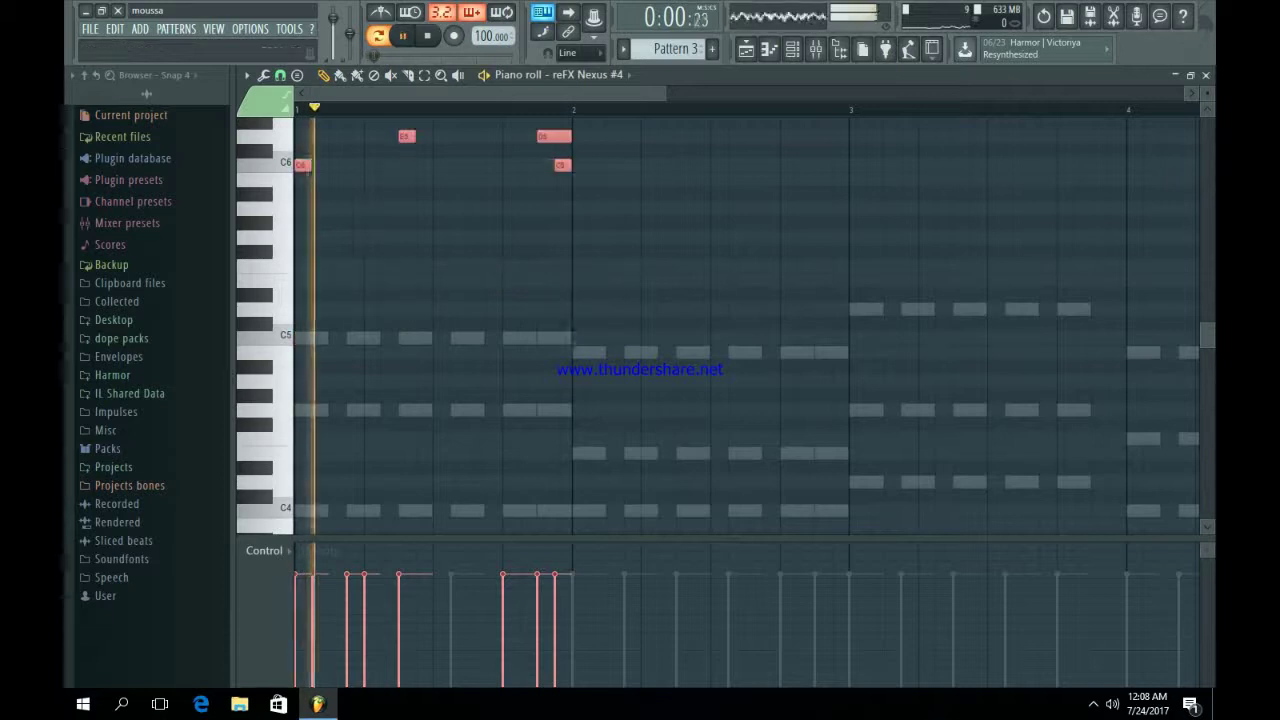
{"action": "scroll", "coordinate": [596, 288], "scroll_direction": "up", "scroll_amount": 4}
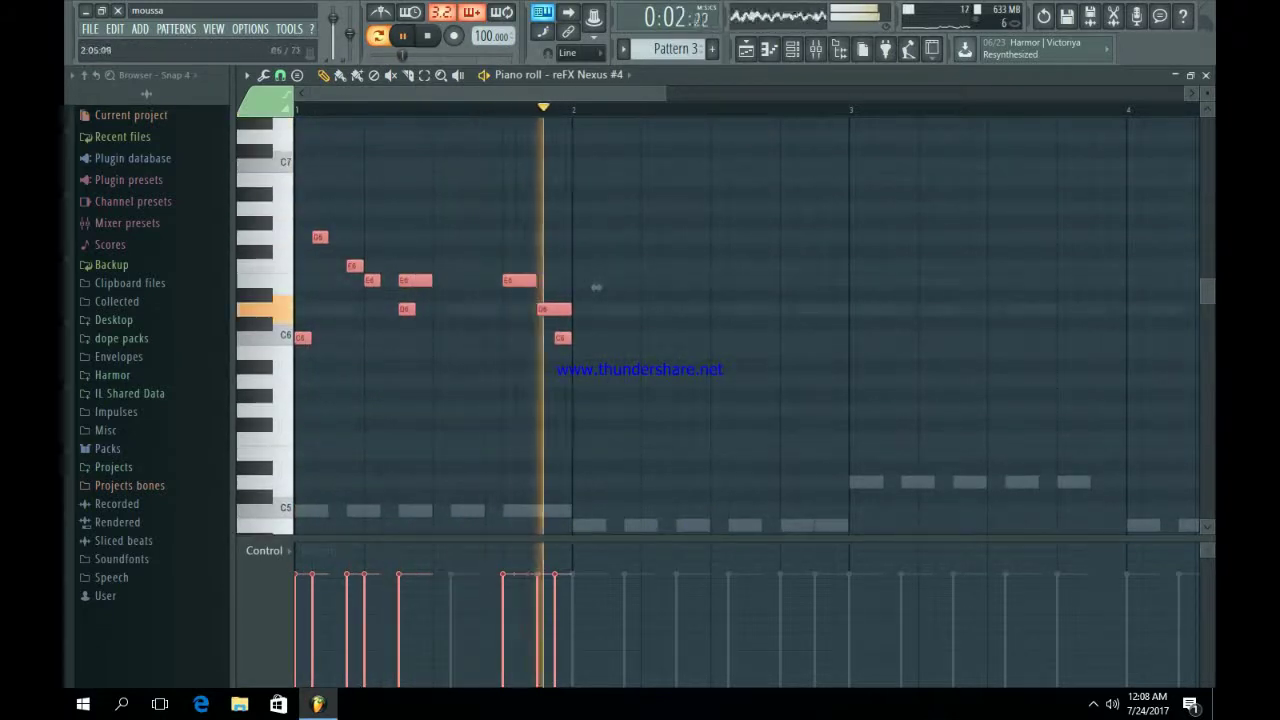
Step: Add bar 2: short C6 at steps 5, 7, 9 and 10, D6 over a four-step C6 at step 13, and B5 at step 16
{"action": "left_click", "coordinate": [596, 287]}
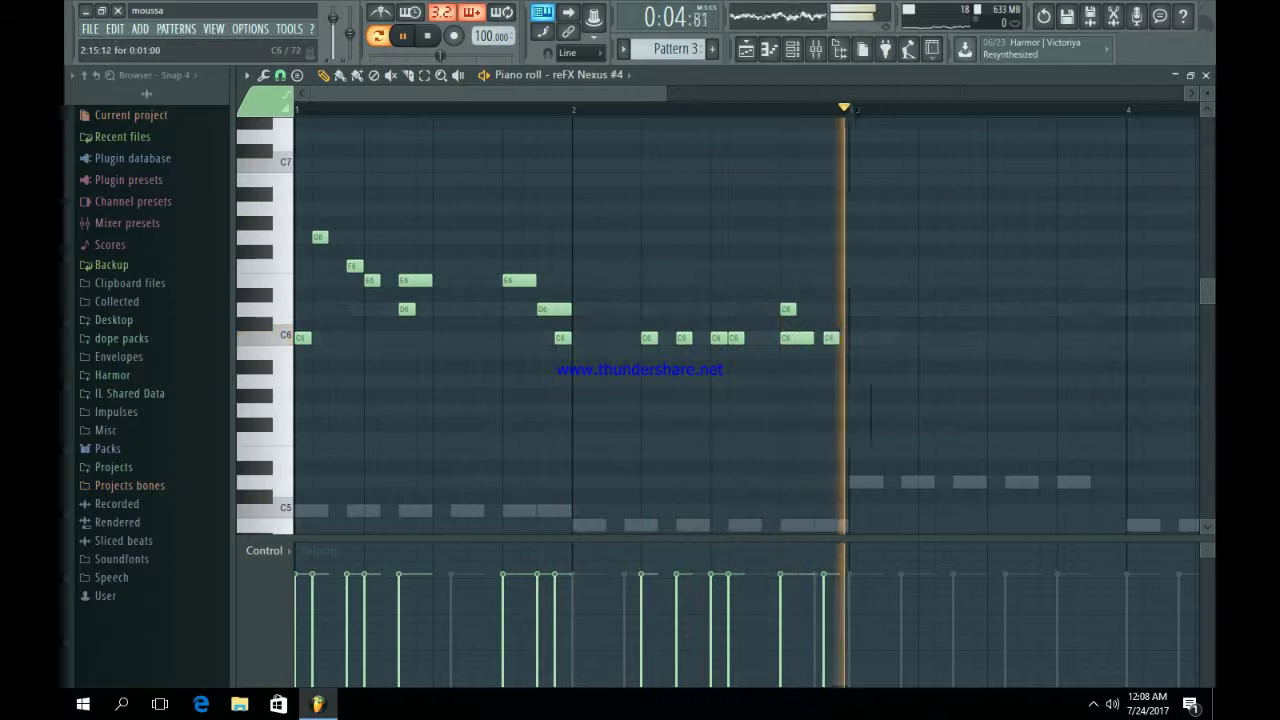
{"action": "key", "text": "space"}
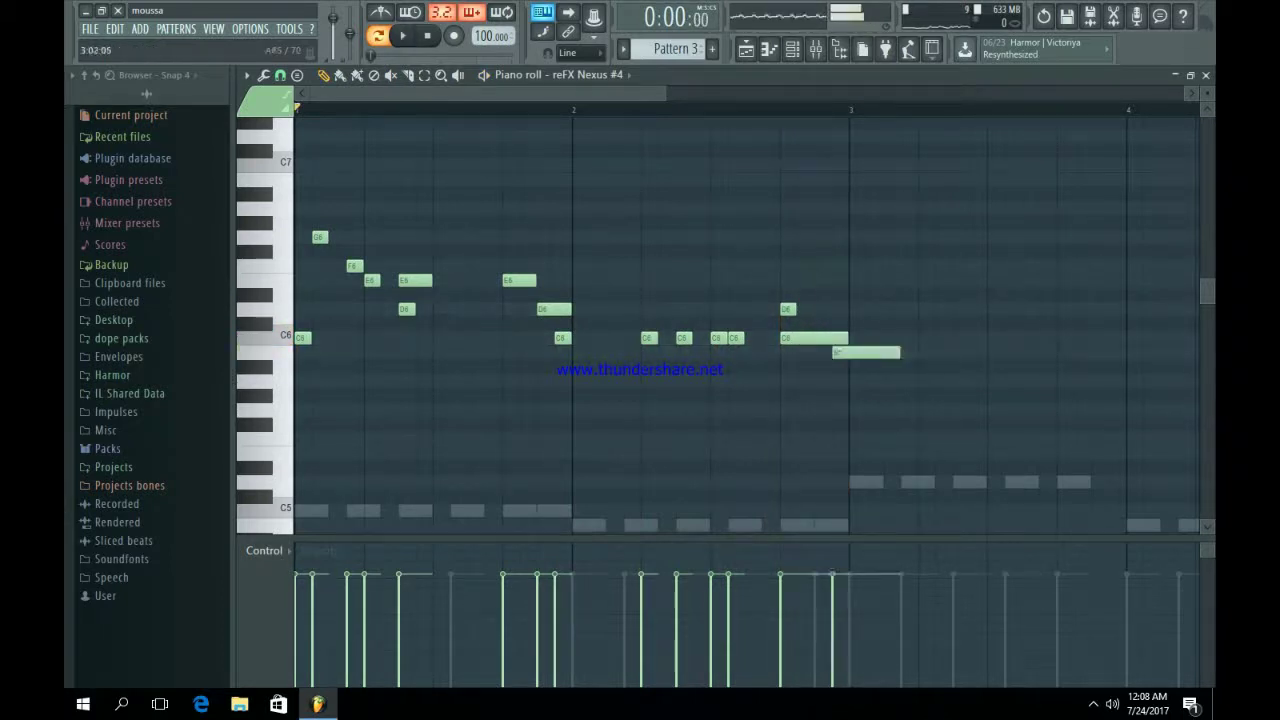
{"action": "key", "text": "space"}
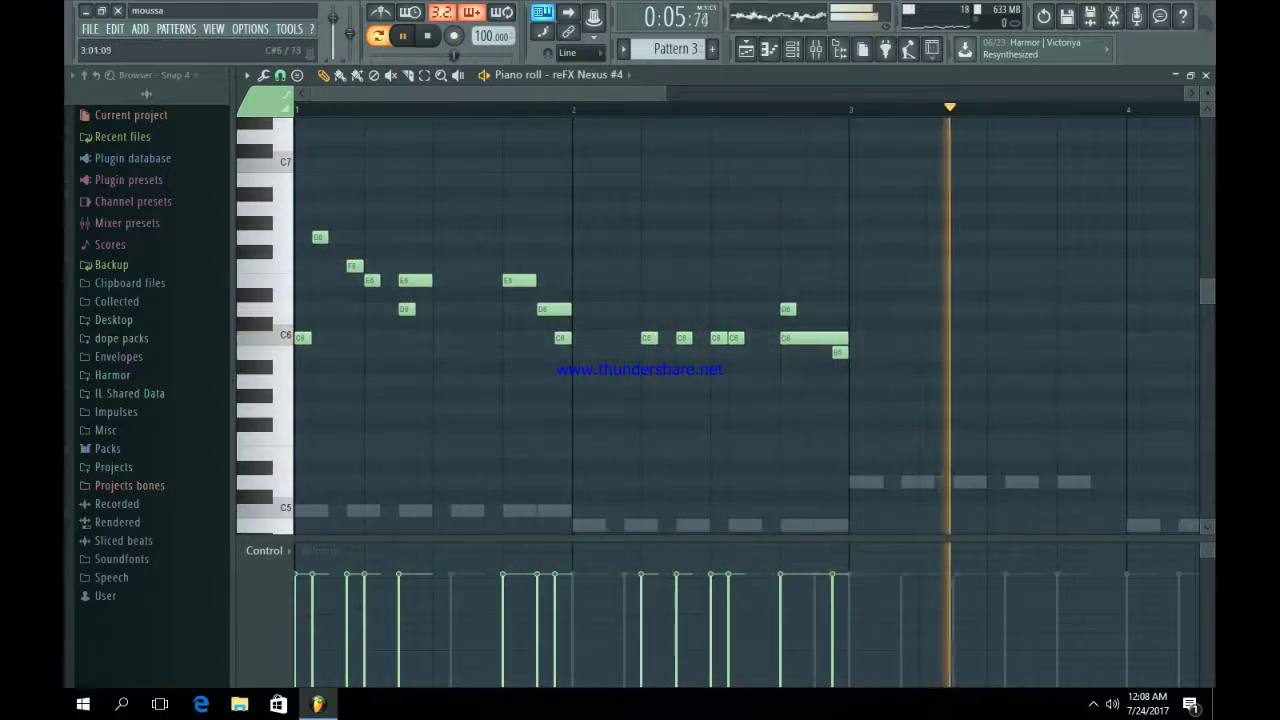
Step: Copy the closing D6, C6 and B5 group of bar 2 to steps 5 and 9 of bar 3 and audition it
{"action": "left_click_drag", "start_coordinate": [760, 280], "coordinate": [910, 388]}
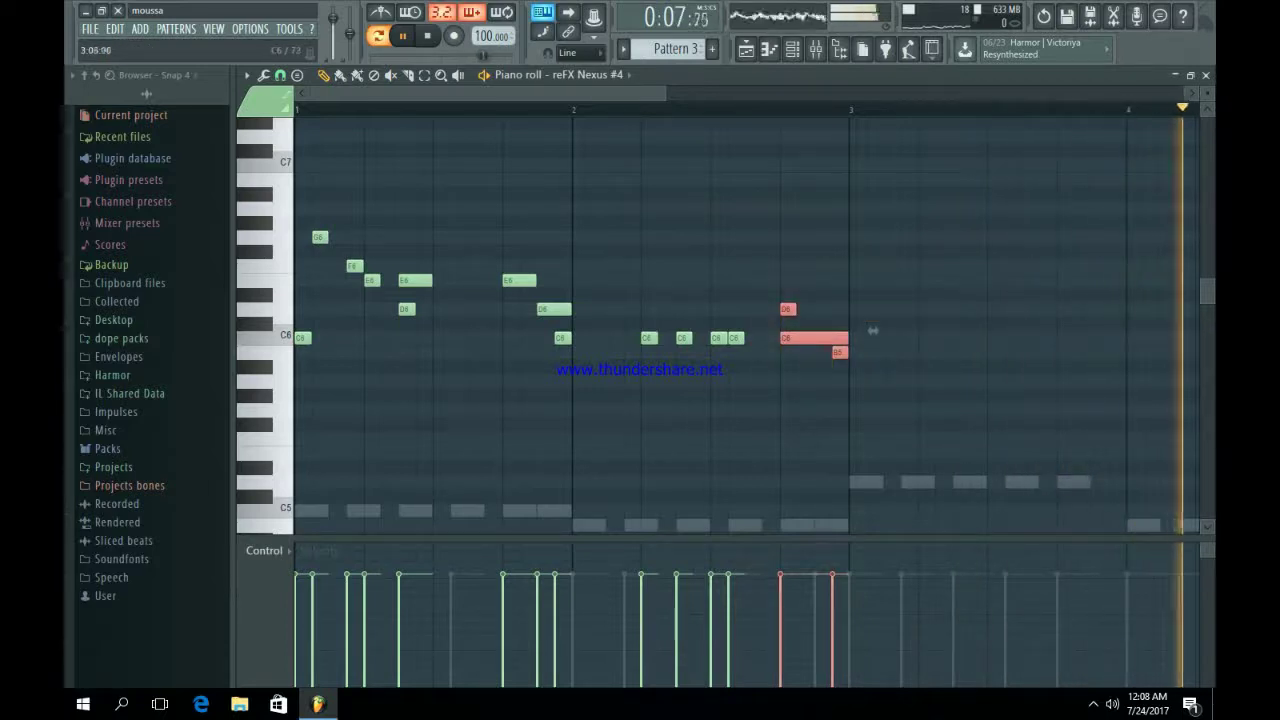
{"action": "key", "text": "ctrl+b"}
{"action": "key", "text": "shift+Right"}
{"action": "key", "text": "space"}
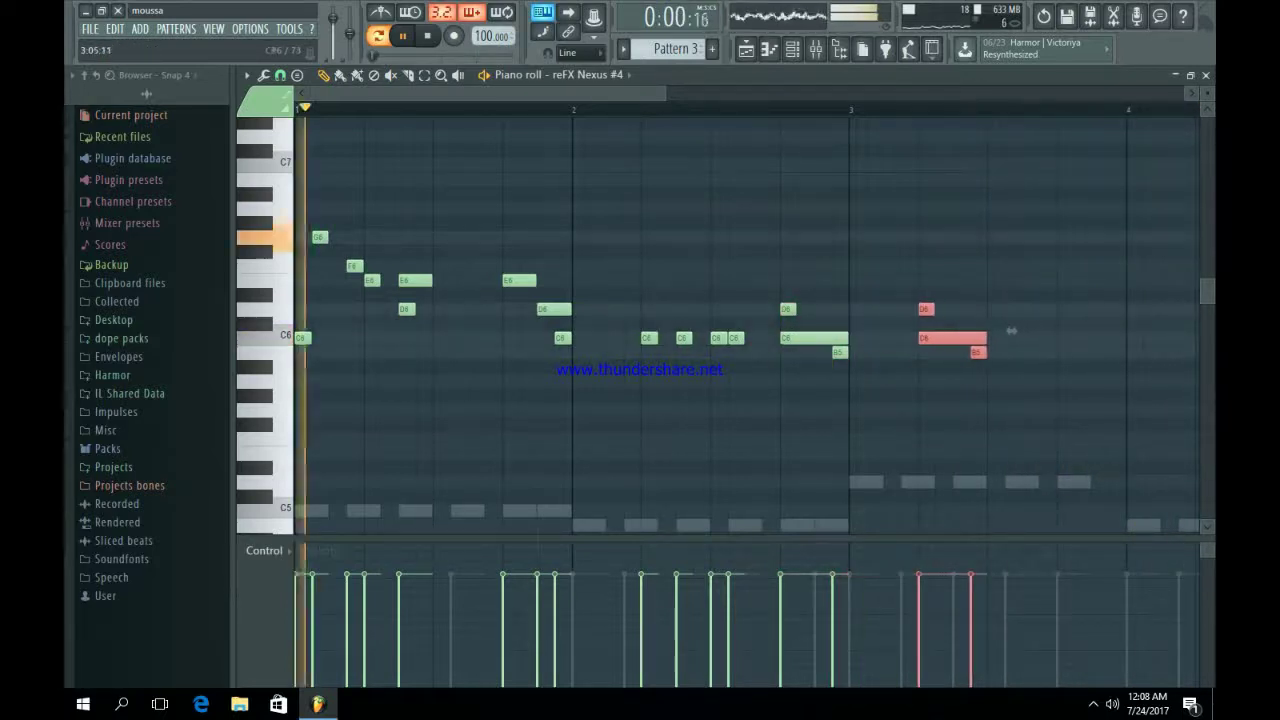
{"action": "key", "text": "ctrl+b"}
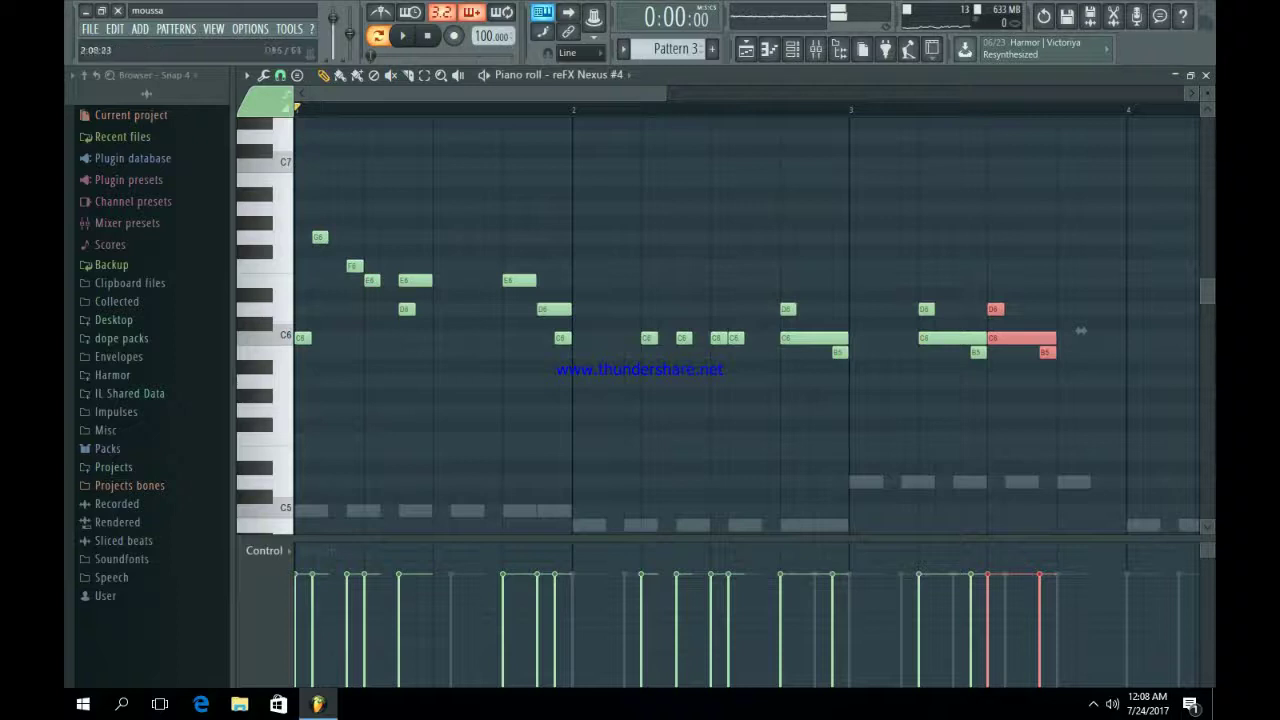
{"action": "key", "text": "space"}
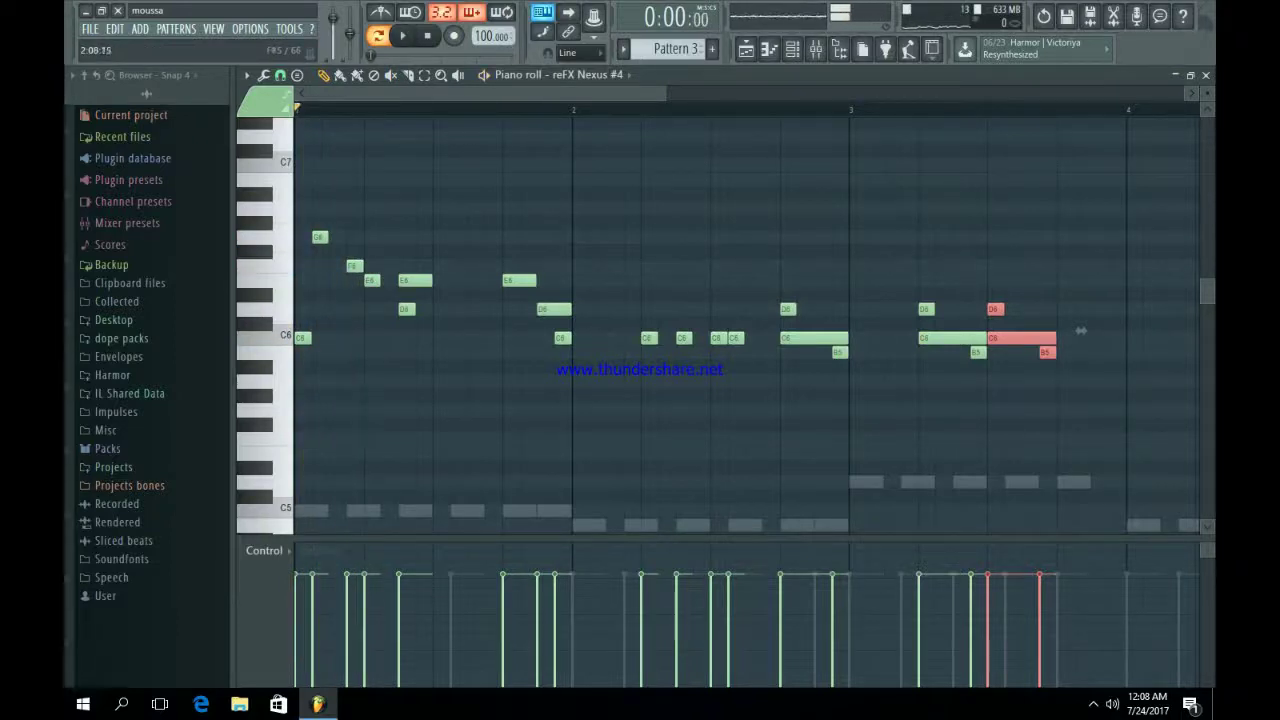
{"action": "key", "text": "space"}
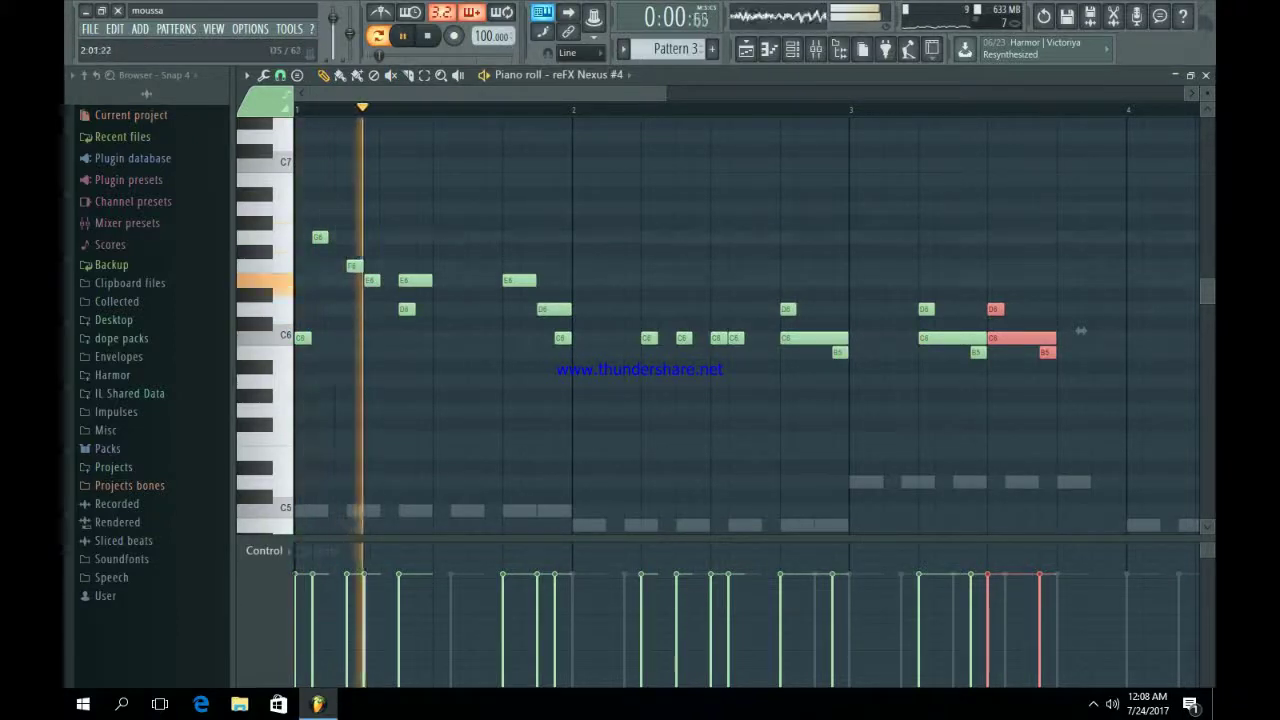
Step: Move the two short B5 notes in bar 3 earlier to steps 7 and 11 and play the melody back
{"action": "key", "text": "ctrl+d"}
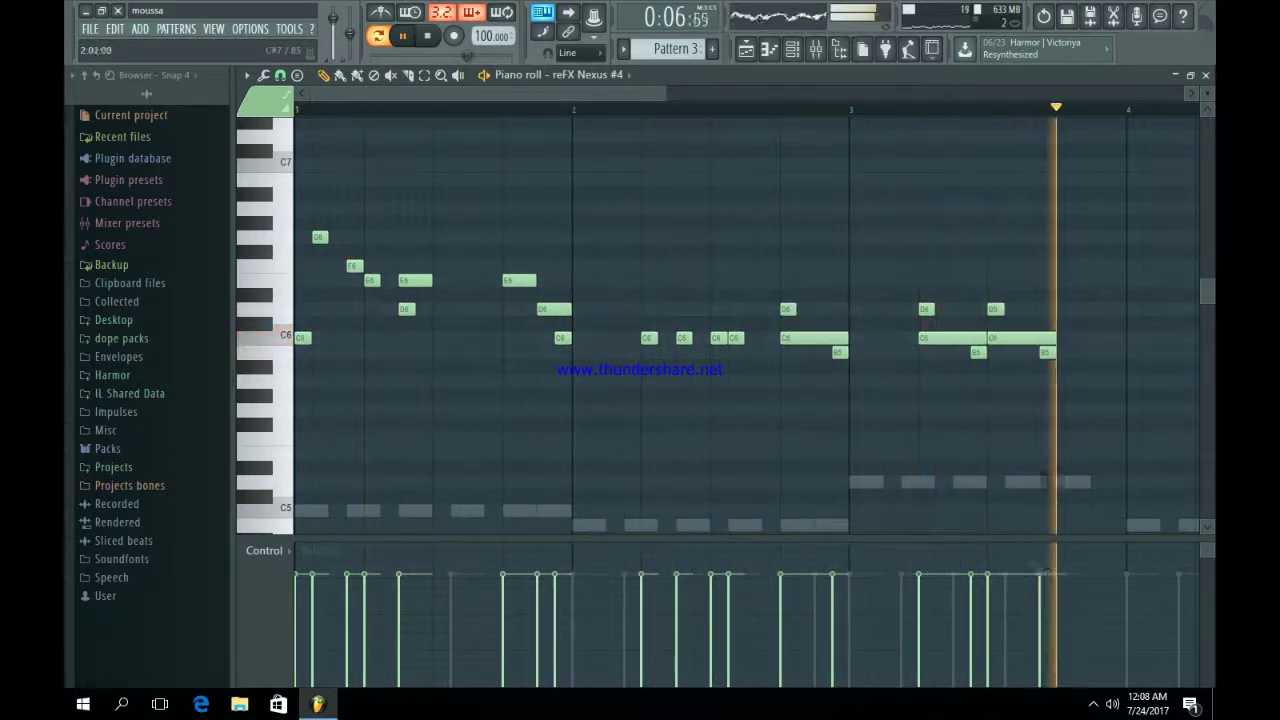
{"action": "key", "text": "space"}
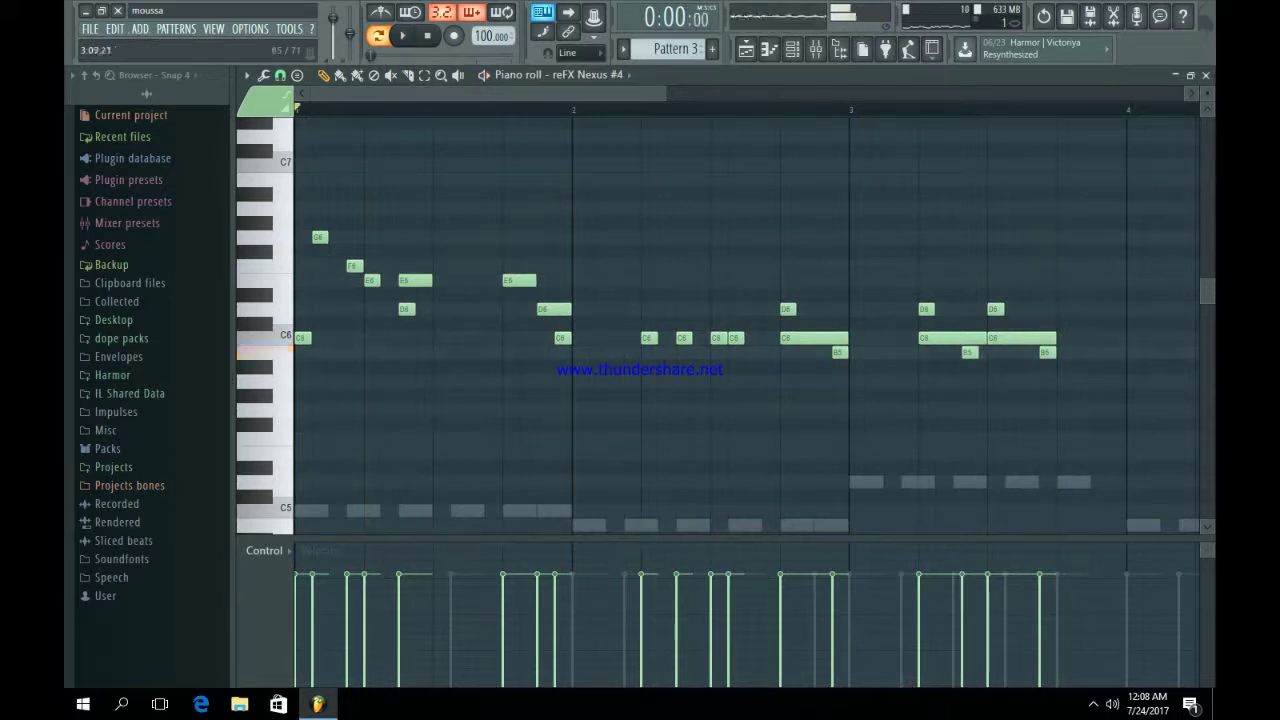
{"action": "left_click_drag", "start_coordinate": [969, 352], "coordinate": [960, 352]}
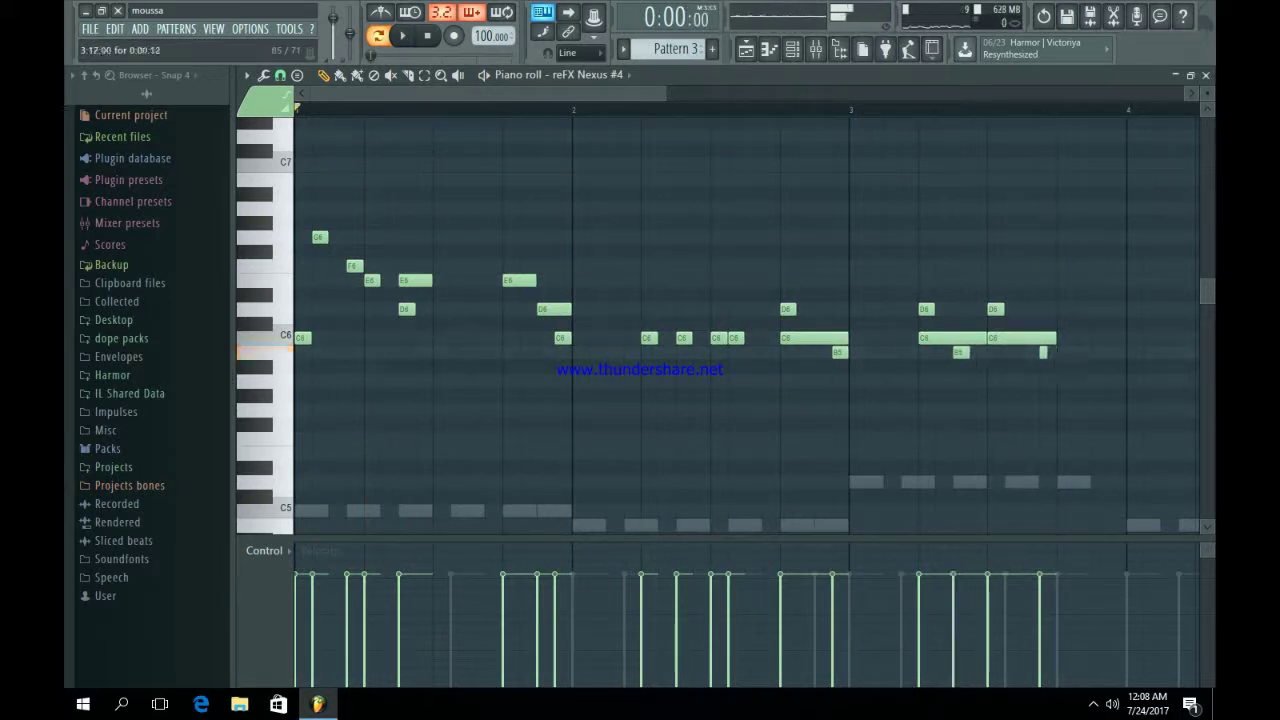
{"action": "left_click_drag", "start_coordinate": [1047, 352], "coordinate": [1029, 352]}
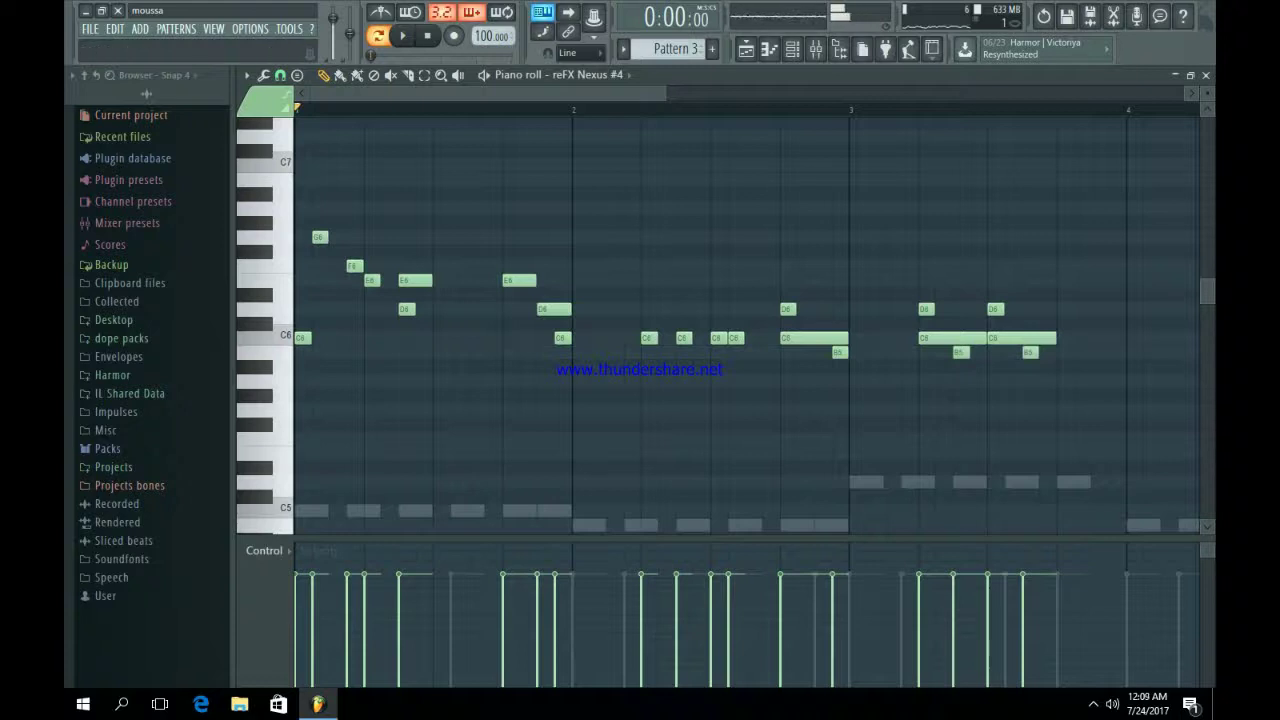
{"action": "key", "text": "space"}
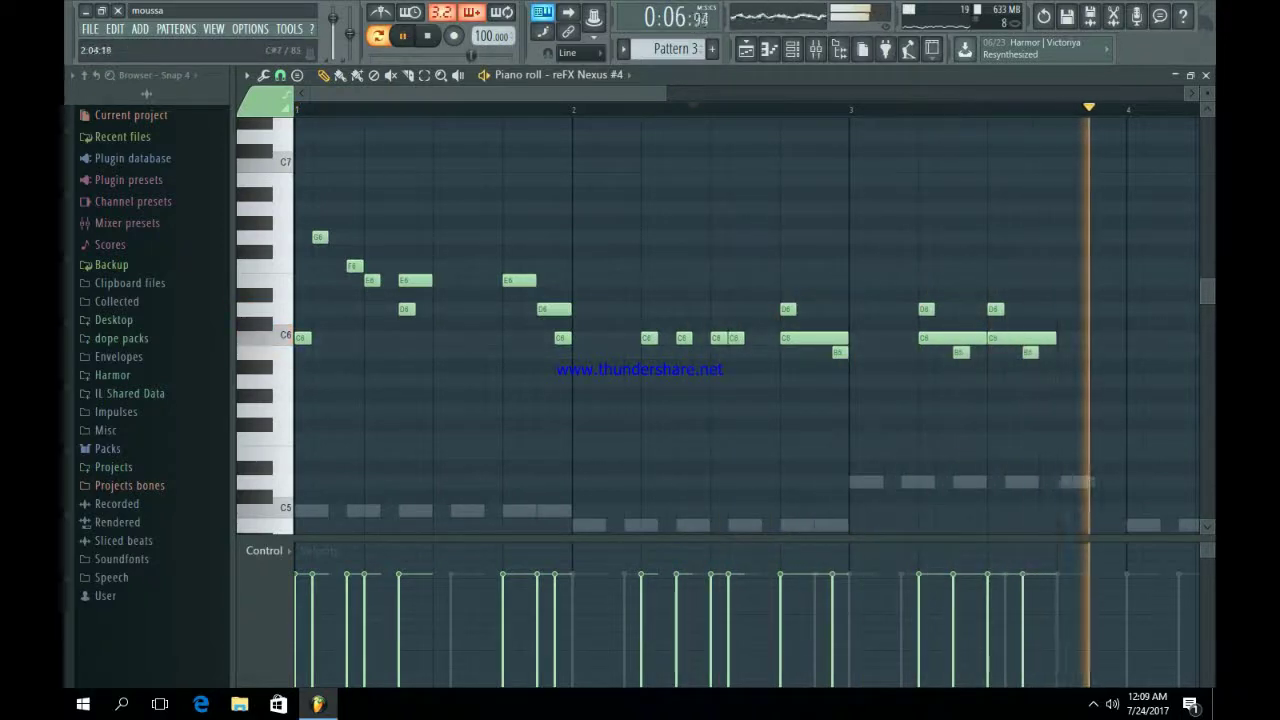
Step: Continue with D6, E6 and F6 at steps 13, 14 and 16 of bar 3, and two D6 notes, E6 and A6 in bar 4
{"action": "left_click_drag", "start_coordinate": [667, 93], "coordinate": [790, 93]}
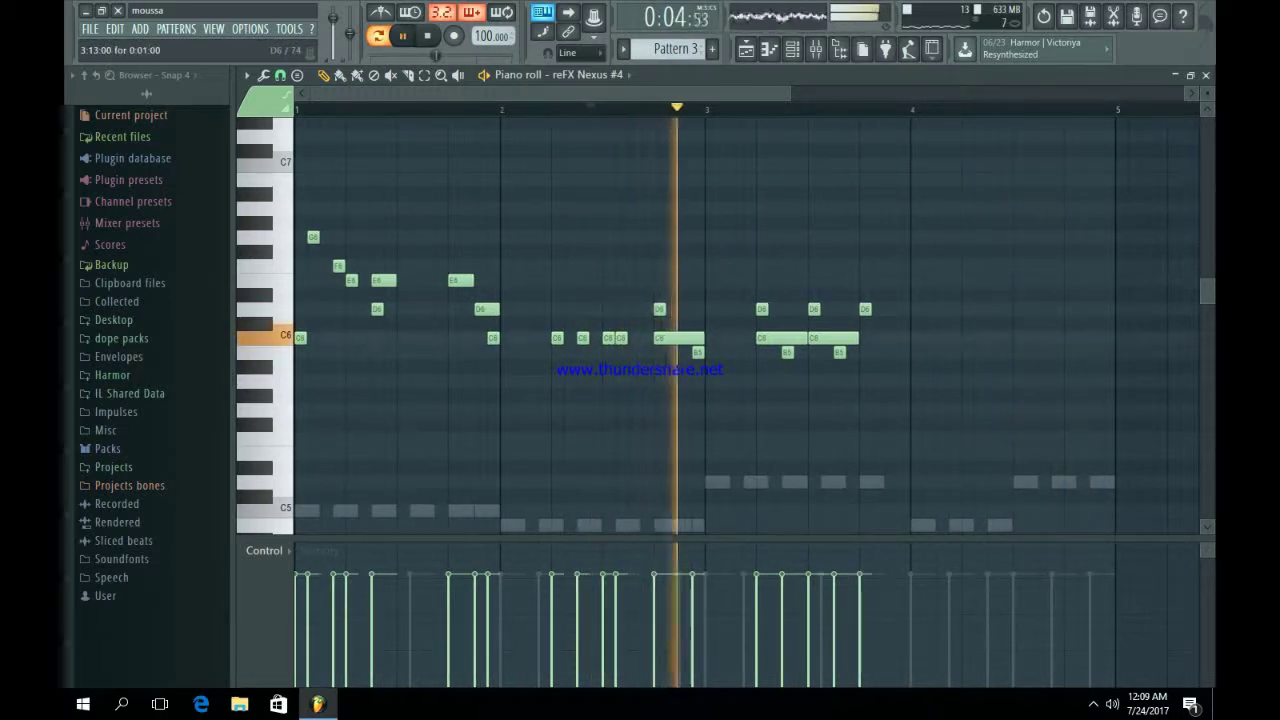
{"action": "left_click", "coordinate": [877, 280]}
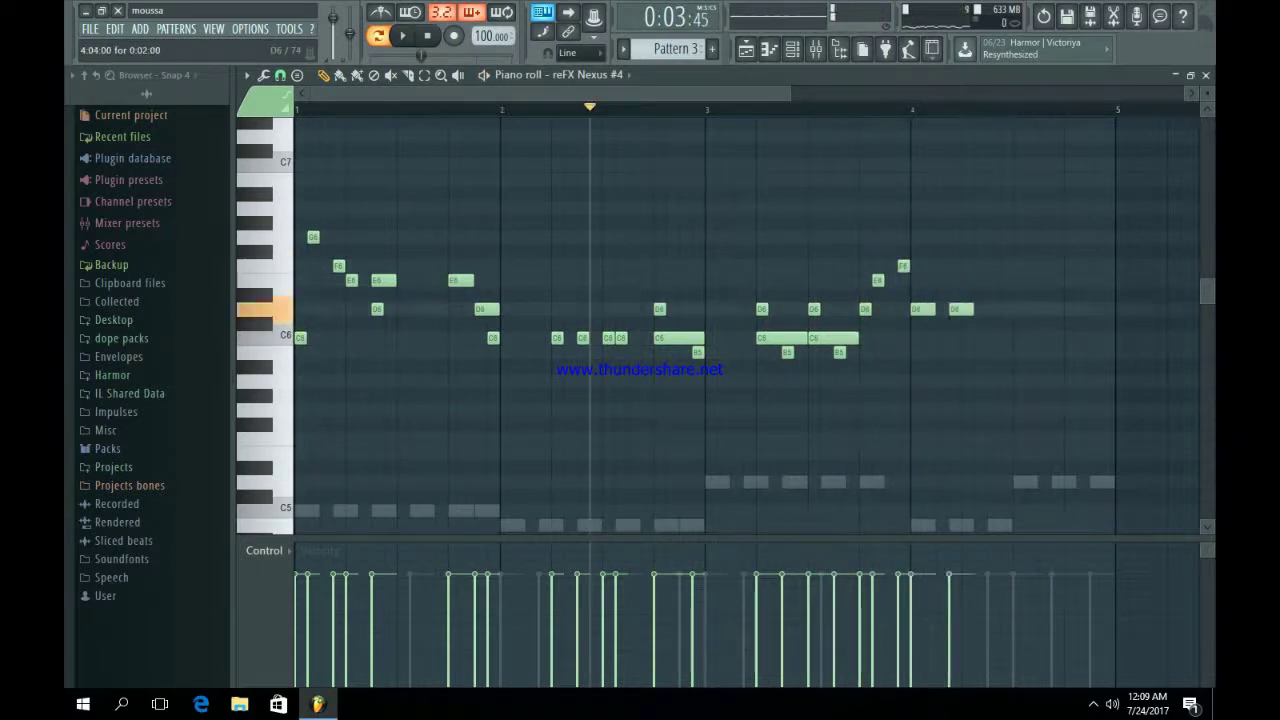
{"action": "key", "text": "space"}
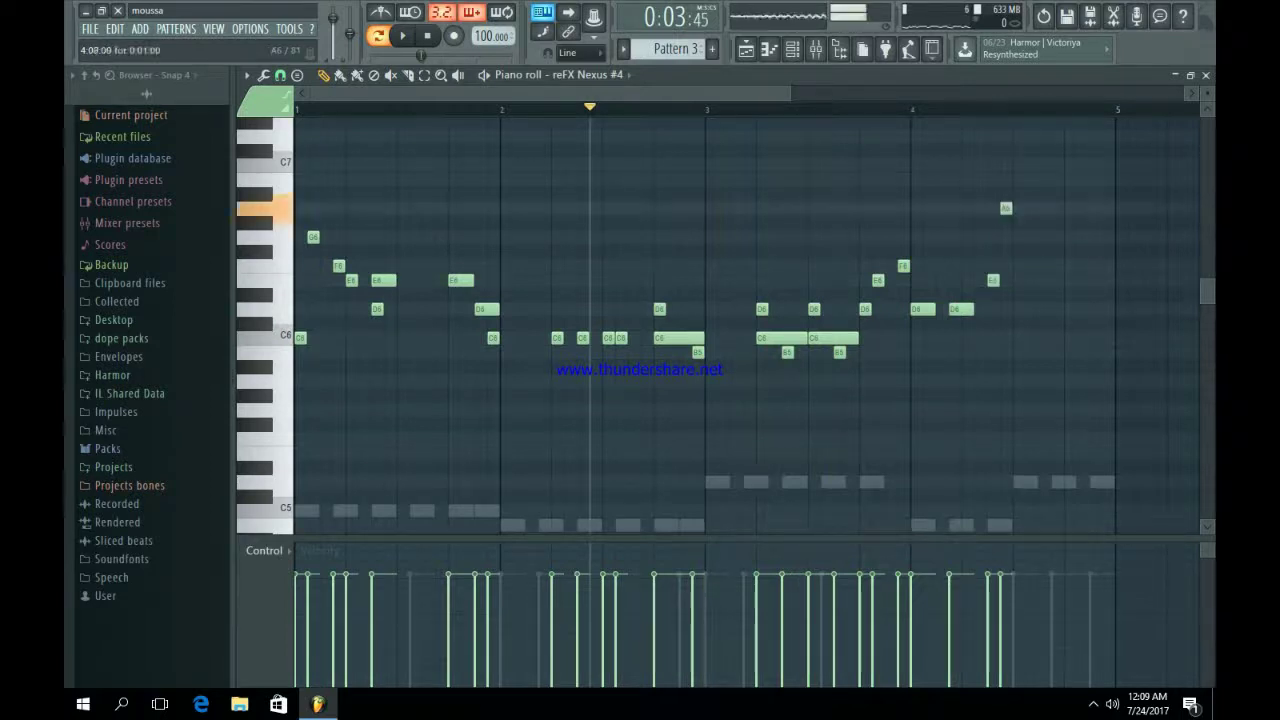
Step: Add a short G6 at step 10 of bar 4, with a two-step E6 and four-step G6 at step 13, and audition them
{"action": "left_click", "coordinate": [1018, 237]}
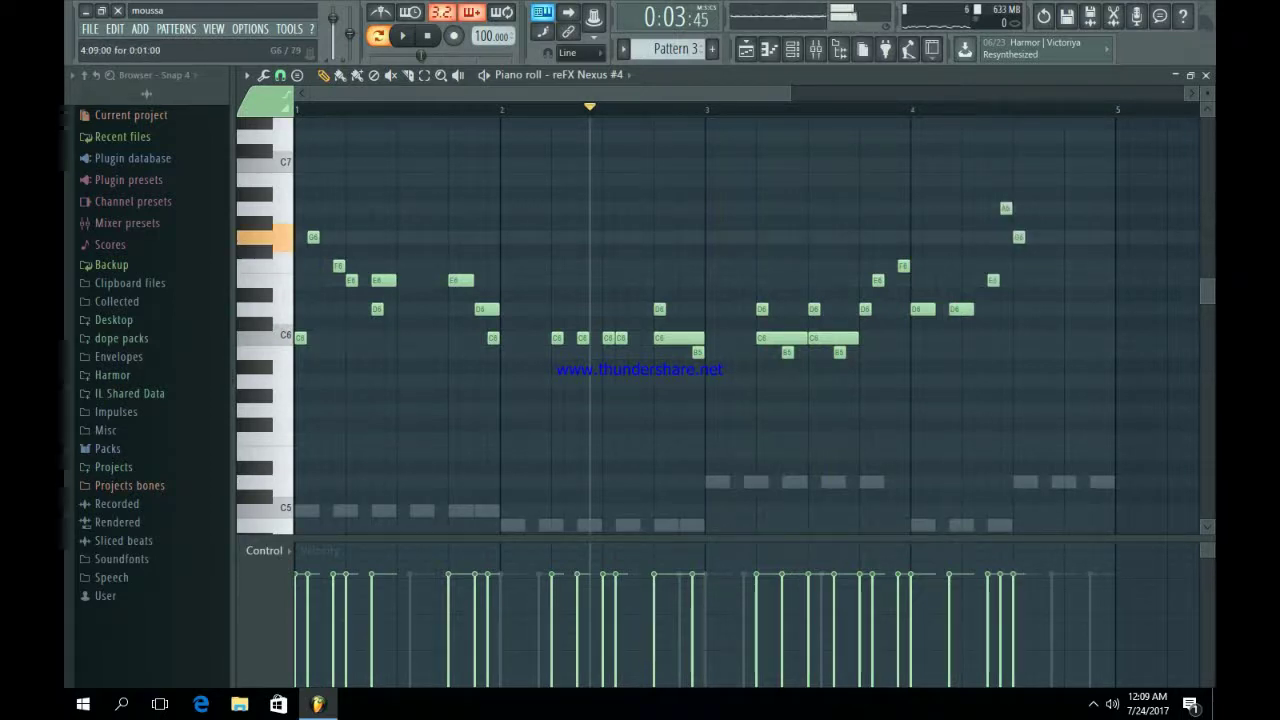
{"action": "left_click_drag", "start_coordinate": [1025, 237], "coordinate": [1031, 237]}
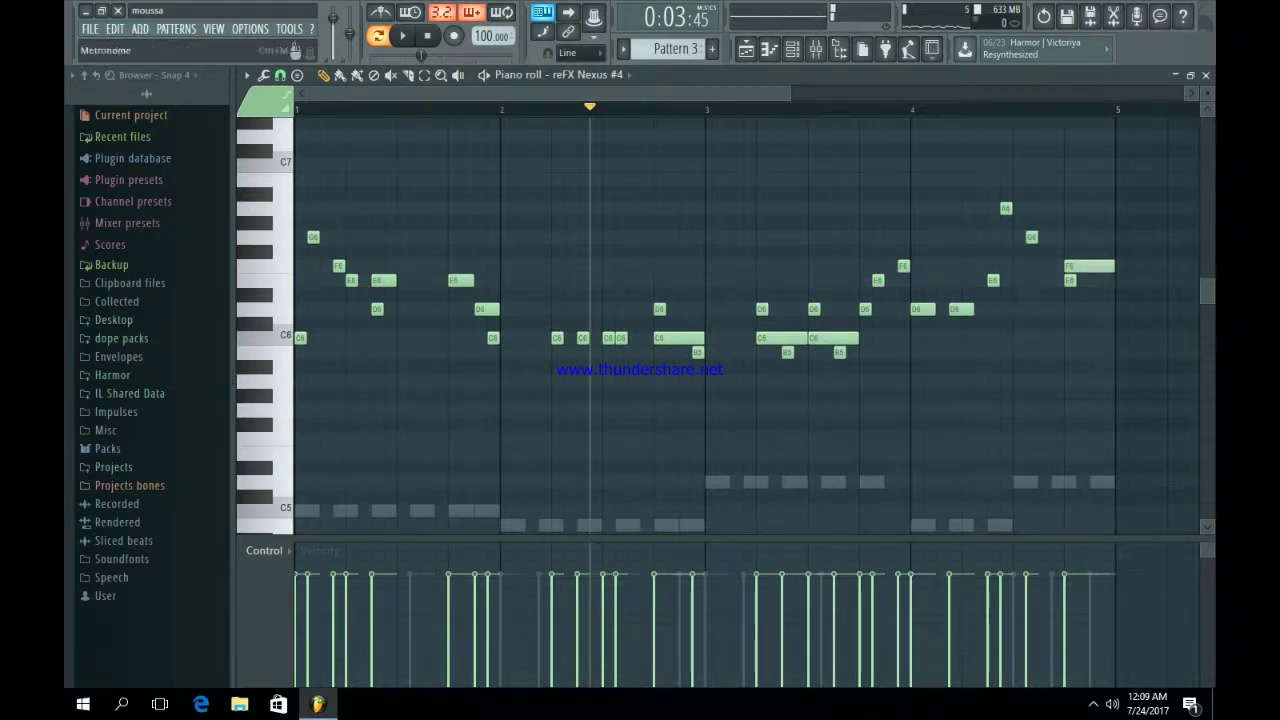
{"action": "key", "text": "space"}
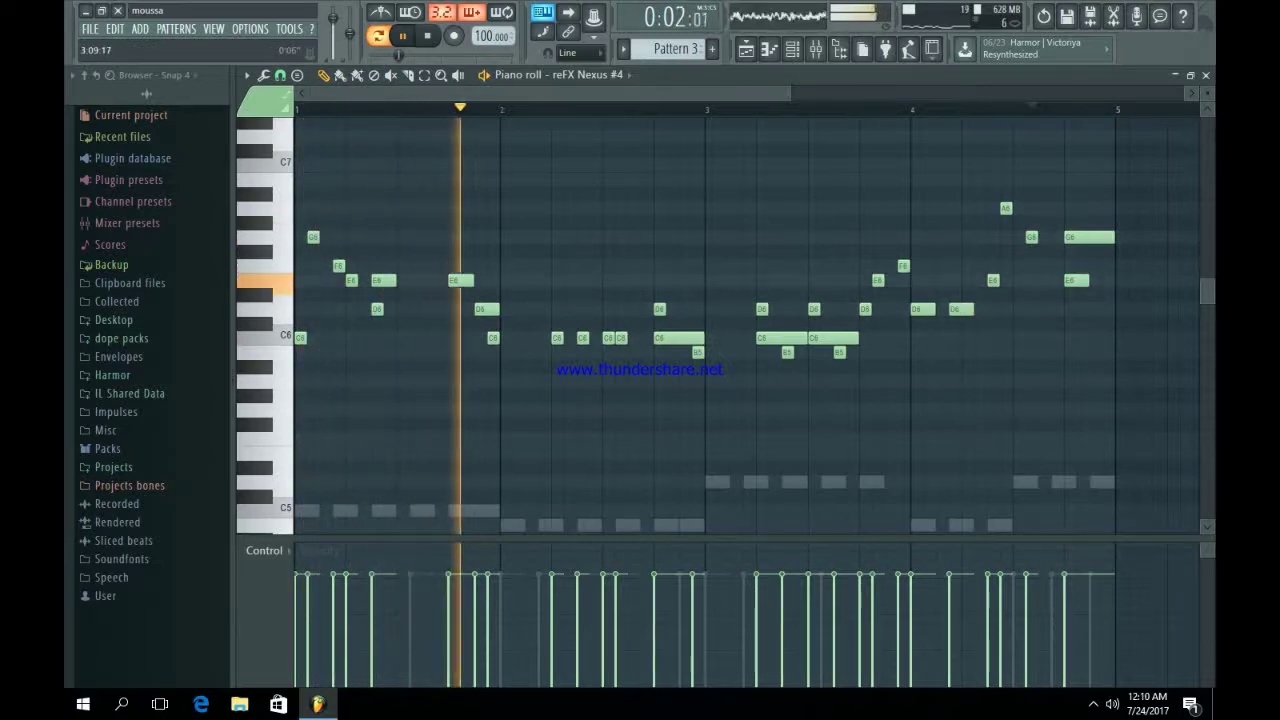
Step: Place a one-step note at step 16 of bar 4, set its pitch to A6 after trying C7, and return to the channel rack
{"action": "scroll", "coordinate": [745, 320], "scroll_direction": "up", "scroll_amount": 2}
{"action": "scroll", "coordinate": [745, 320], "scroll_direction": "right", "scroll_amount": 5}
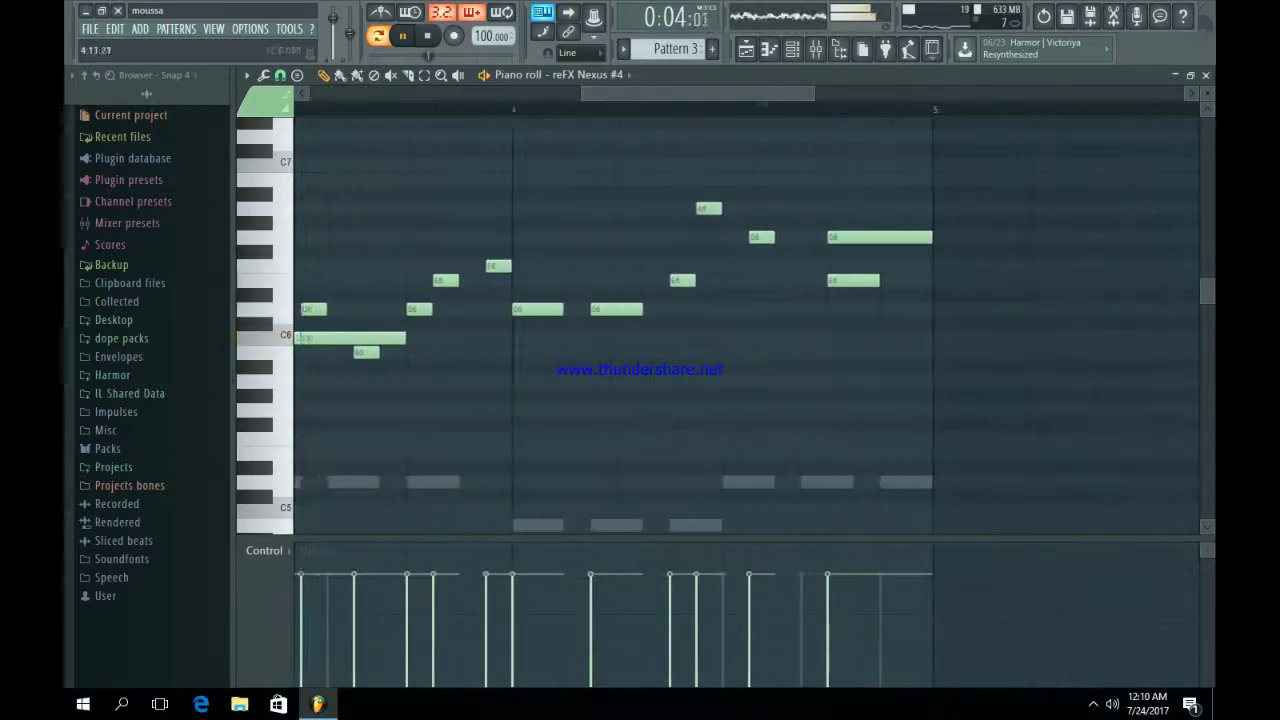
{"action": "left_click", "coordinate": [920, 164]}
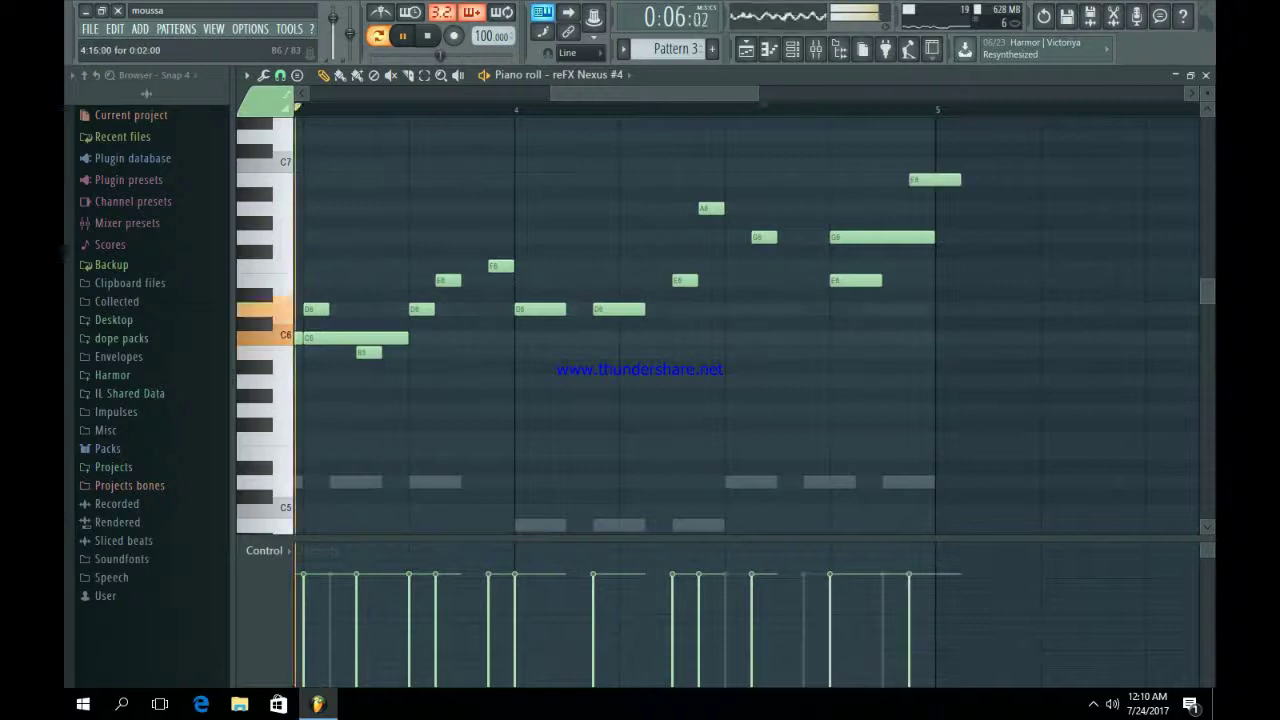
{"action": "left_click_drag", "start_coordinate": [959, 164], "coordinate": [934, 164]}
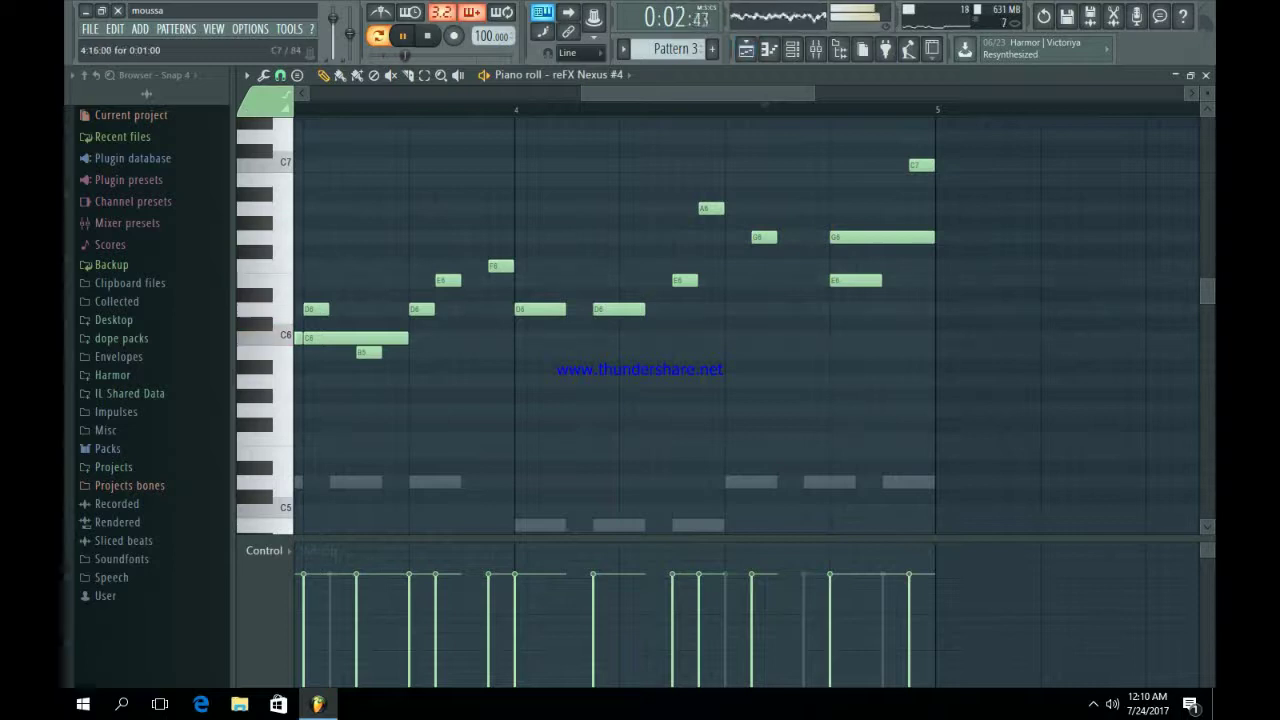
{"action": "left_click_drag", "start_coordinate": [921, 164], "coordinate": [921, 179]}
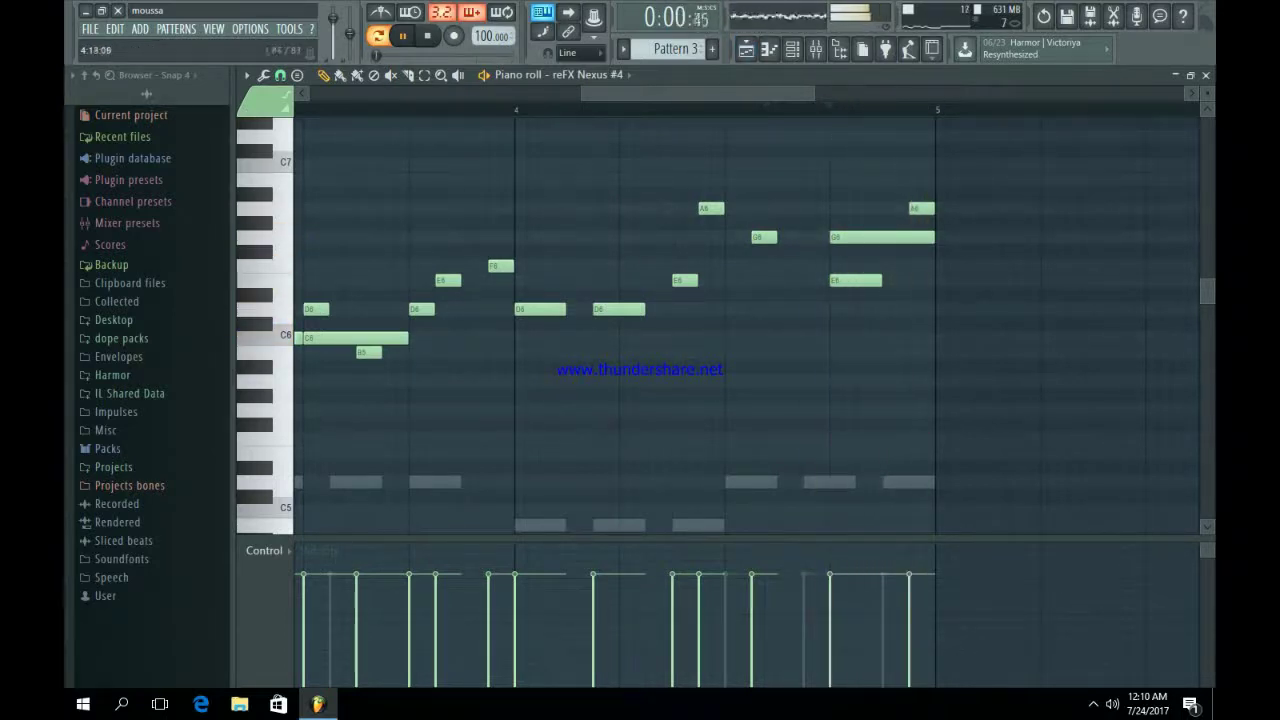
{"action": "key", "text": "F5"}
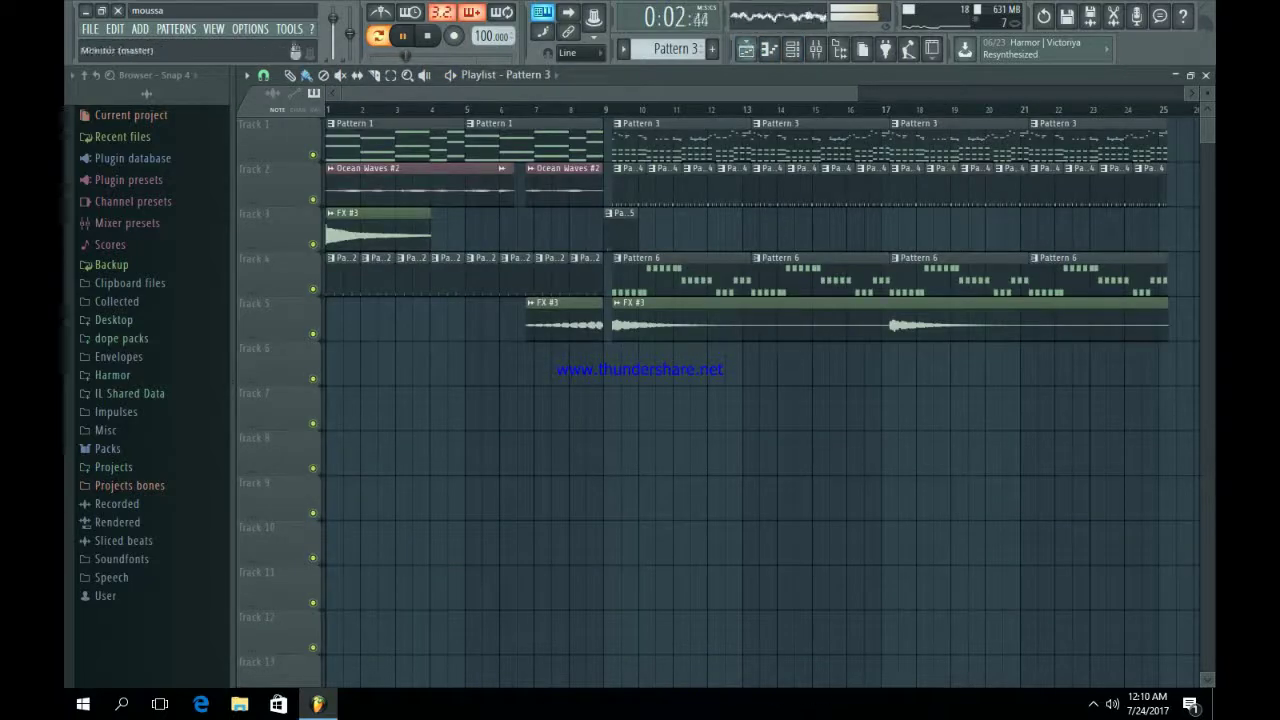
{"action": "key", "text": "F6"}
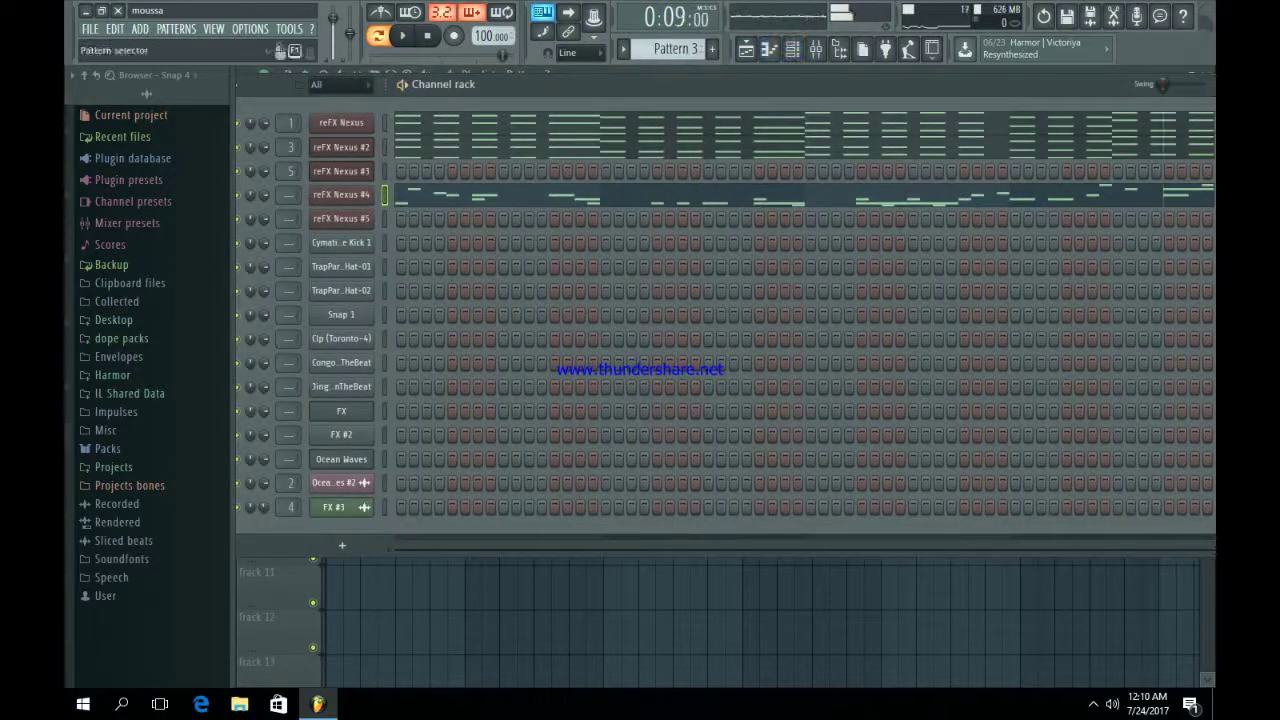
Step: Copy the reFX Nexus #4 melody from Pattern 3 into the empty Pattern 7
{"action": "scroll", "coordinate": [675, 48], "scroll_direction": "down", "scroll_amount": 4}
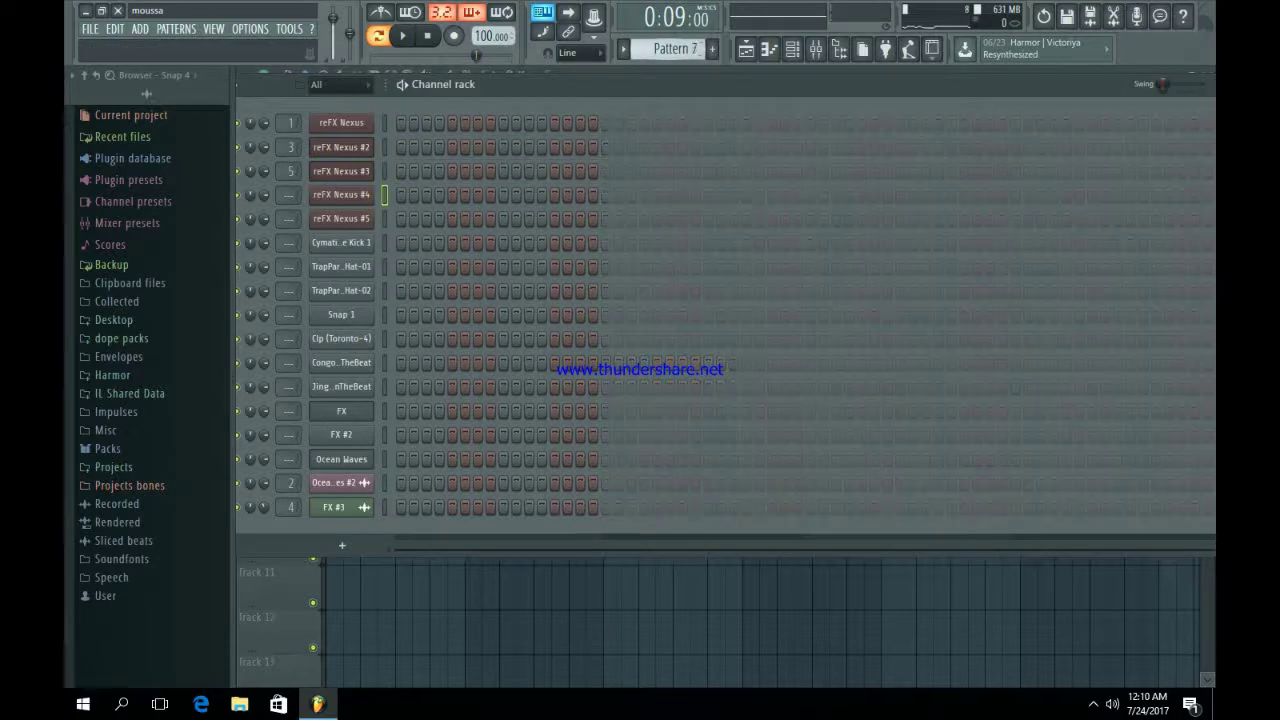
{"action": "scroll", "coordinate": [675, 48], "scroll_direction": "up", "scroll_amount": 2}
{"action": "scroll", "coordinate": [675, 48], "scroll_direction": "up", "scroll_amount": 1}
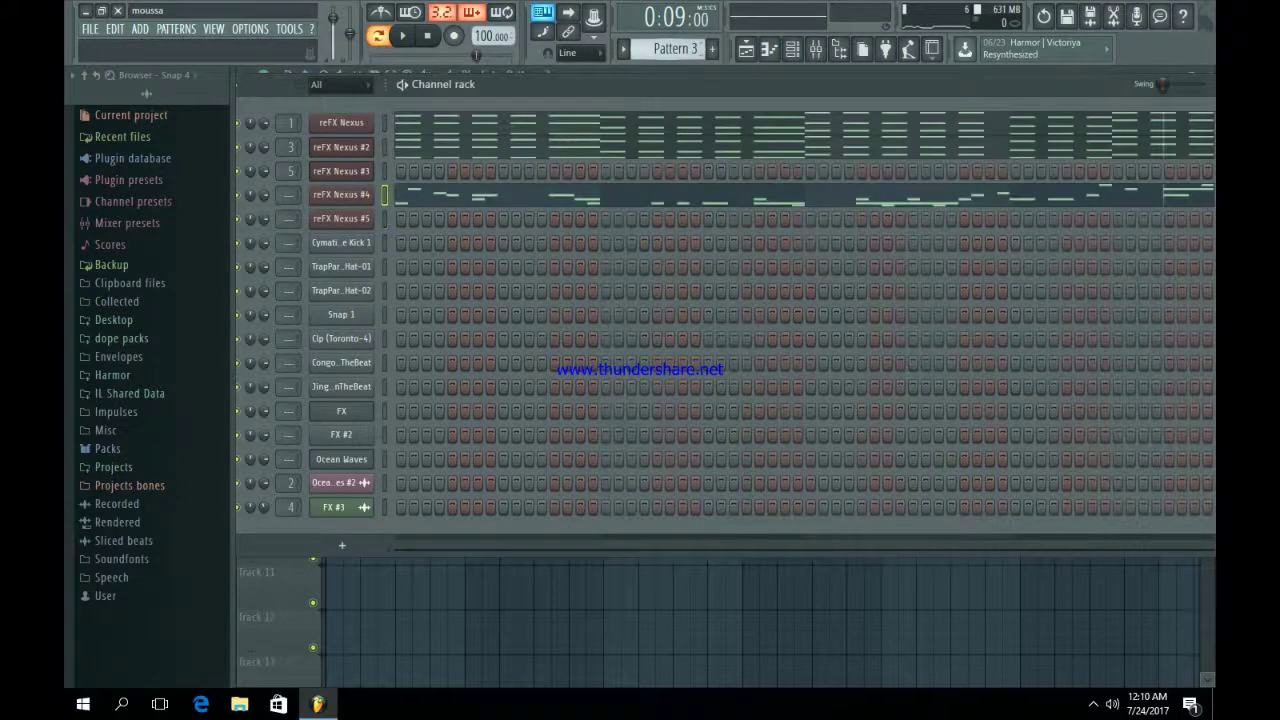
{"action": "scroll", "coordinate": [675, 48], "scroll_direction": "down", "scroll_amount": 3}
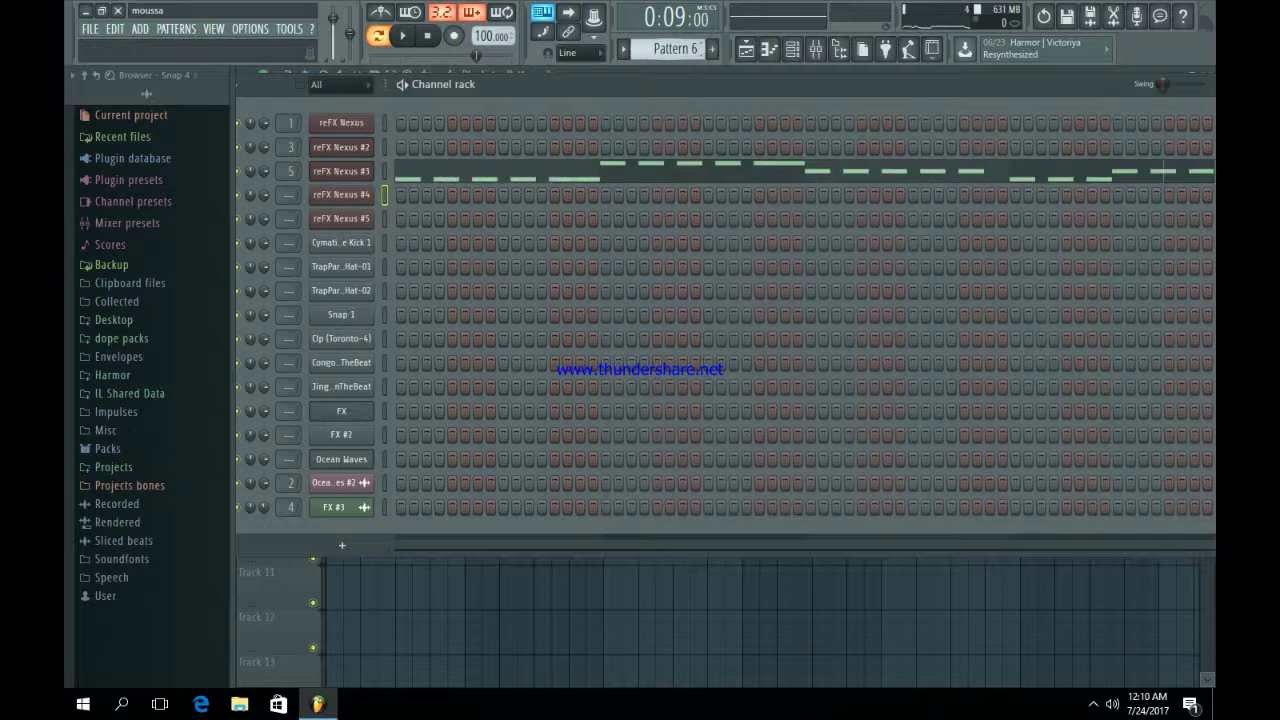
{"action": "scroll", "coordinate": [675, 48], "scroll_direction": "down", "scroll_amount": 1}
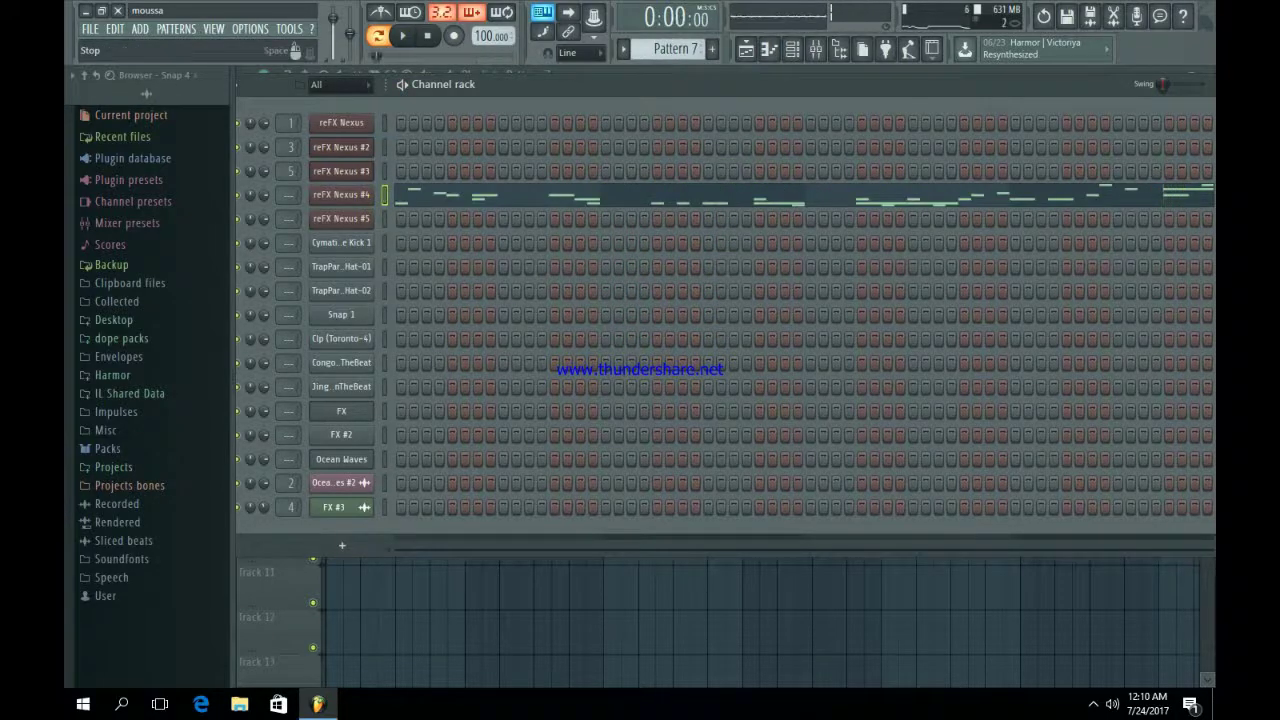
Step: Play Pattern 7, check the PL Mute Guitars 2 preset of reFX Nexus #5, and copy the Nexus #4 melody to that channel
{"action": "left_click", "coordinate": [341, 218]}
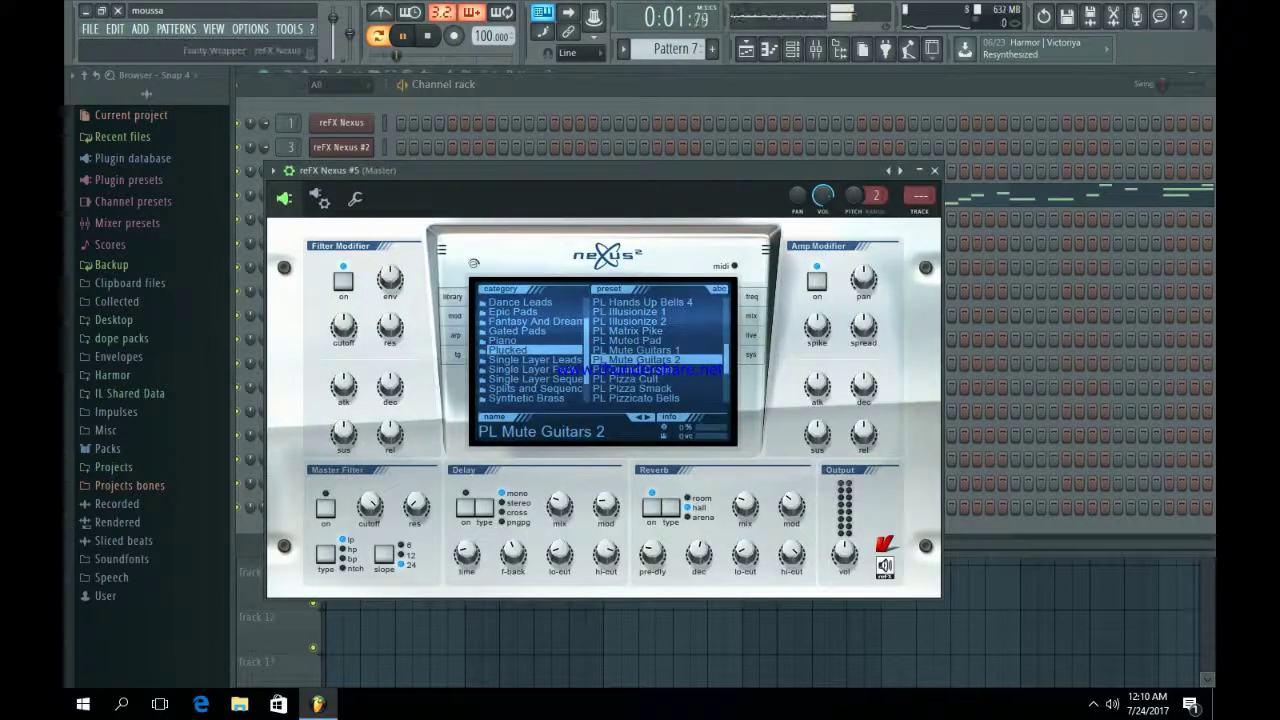
{"action": "left_click", "coordinate": [934, 170]}
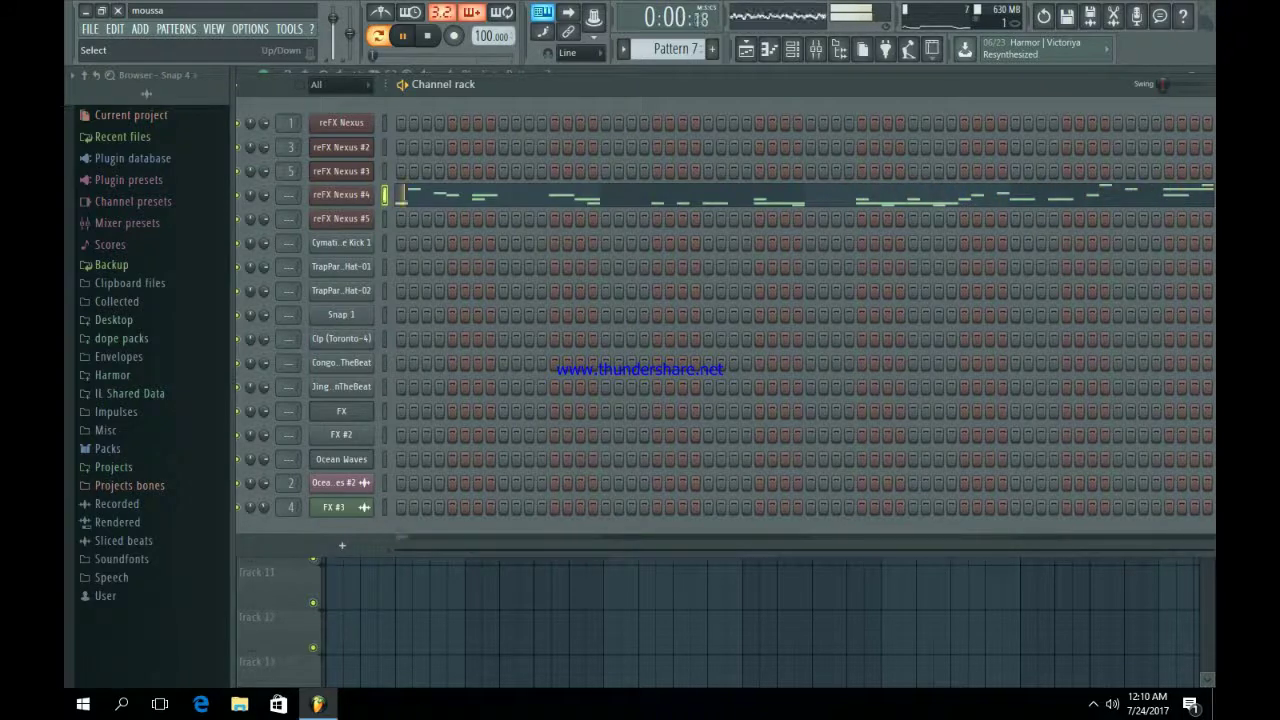
{"action": "key", "text": "space"}
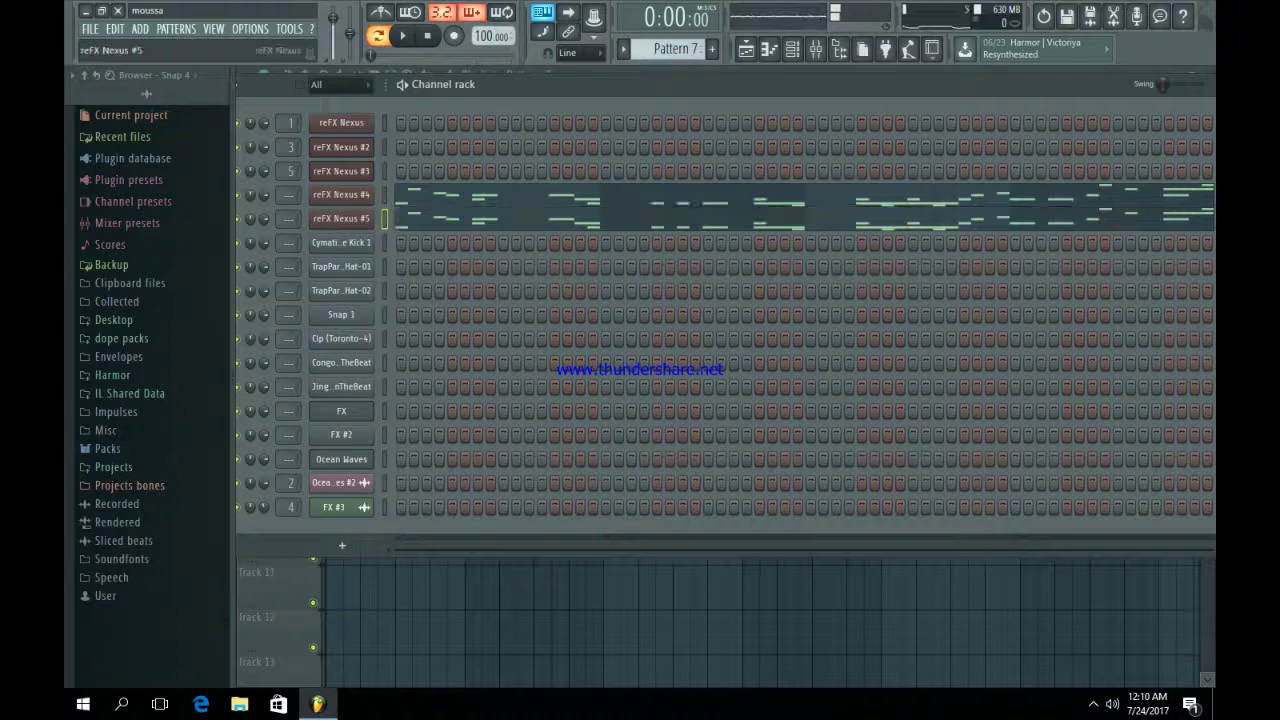
{"action": "left_click", "coordinate": [341, 218]}
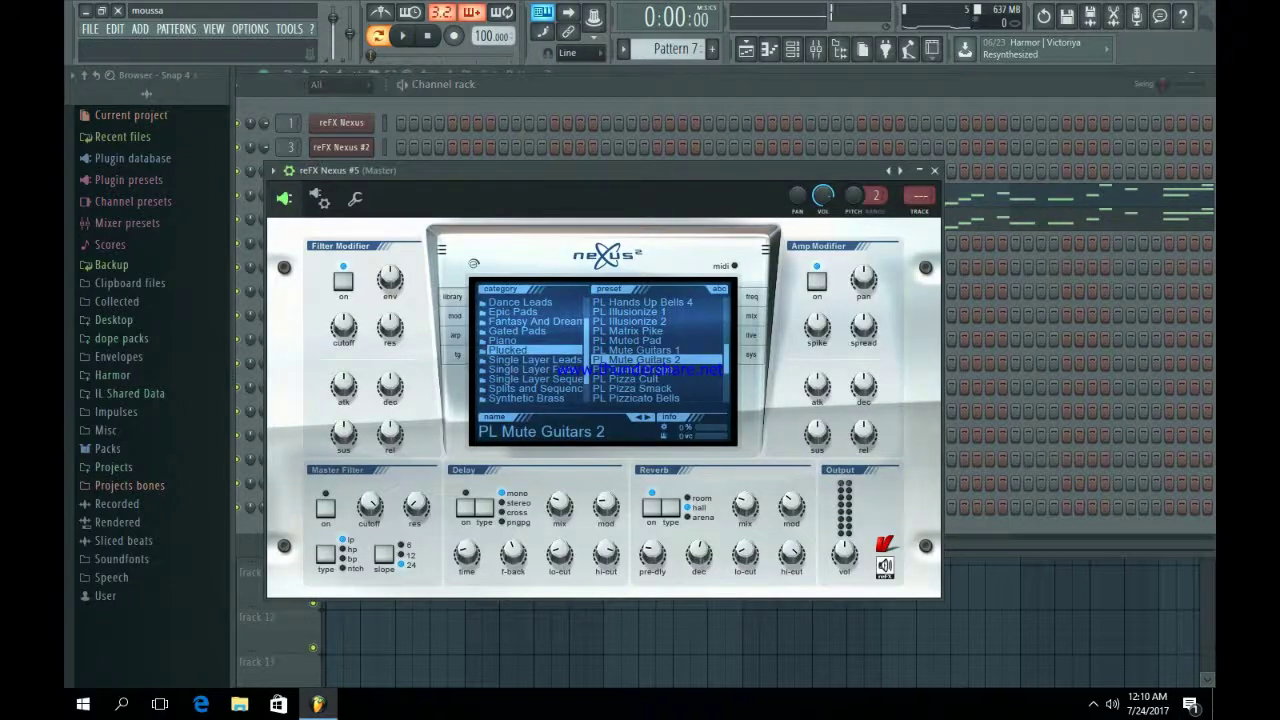
{"action": "left_click", "coordinate": [934, 170]}
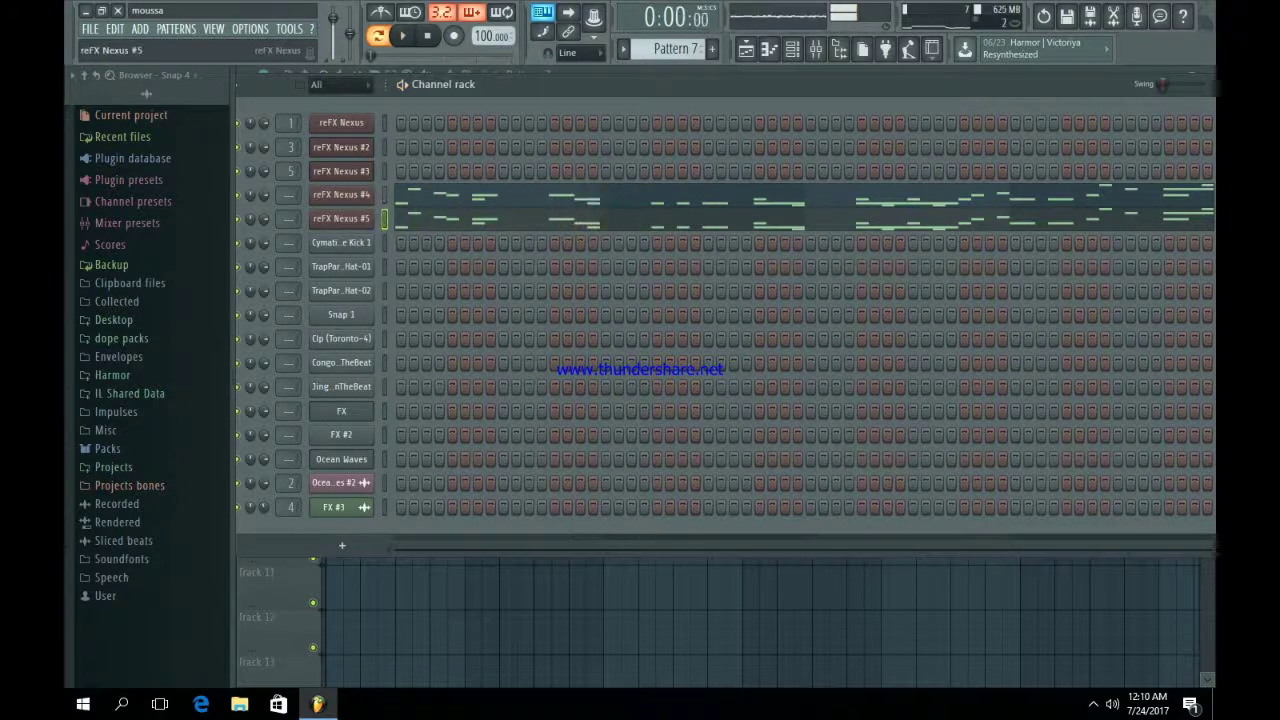
Step: Set the portamento speed of reFX Nexus #5 to 1/16 and play the pattern
{"action": "left_click", "coordinate": [341, 218]}
{"action": "left_click", "coordinate": [454, 316]}
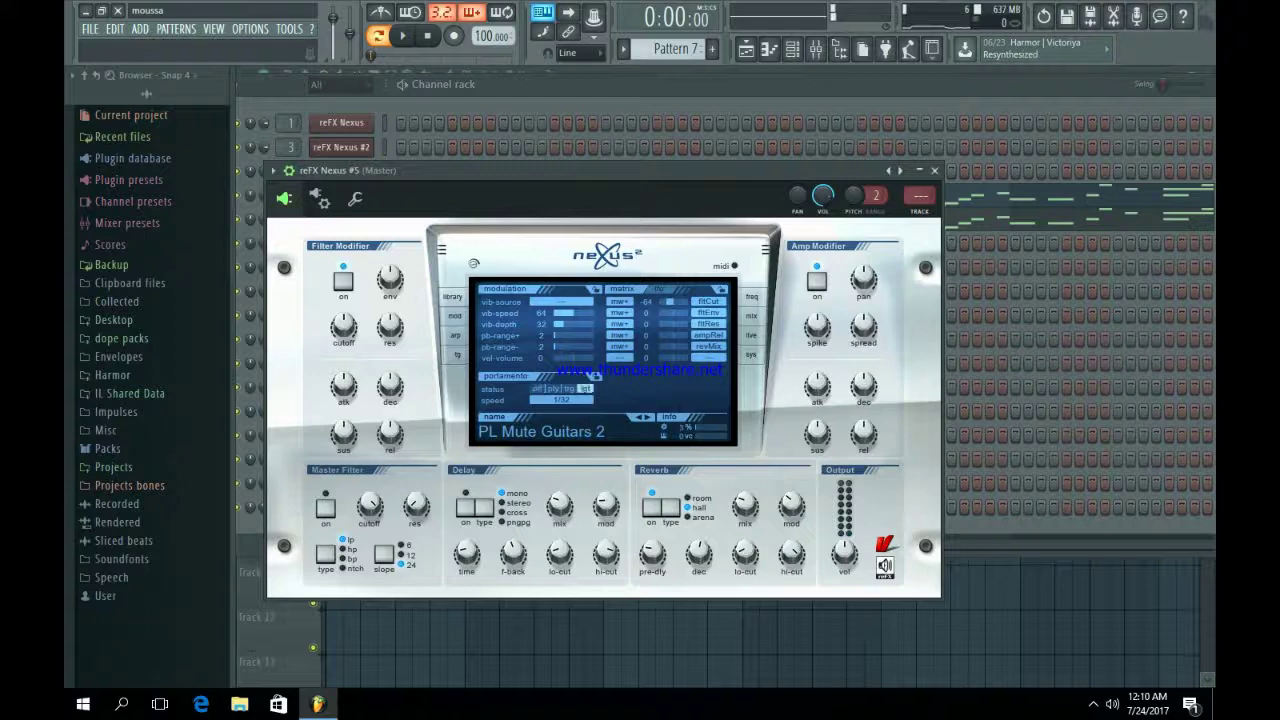
{"action": "left_click", "coordinate": [561, 400]}
{"action": "left_click", "coordinate": [565, 458]}
{"action": "key", "text": "space"}
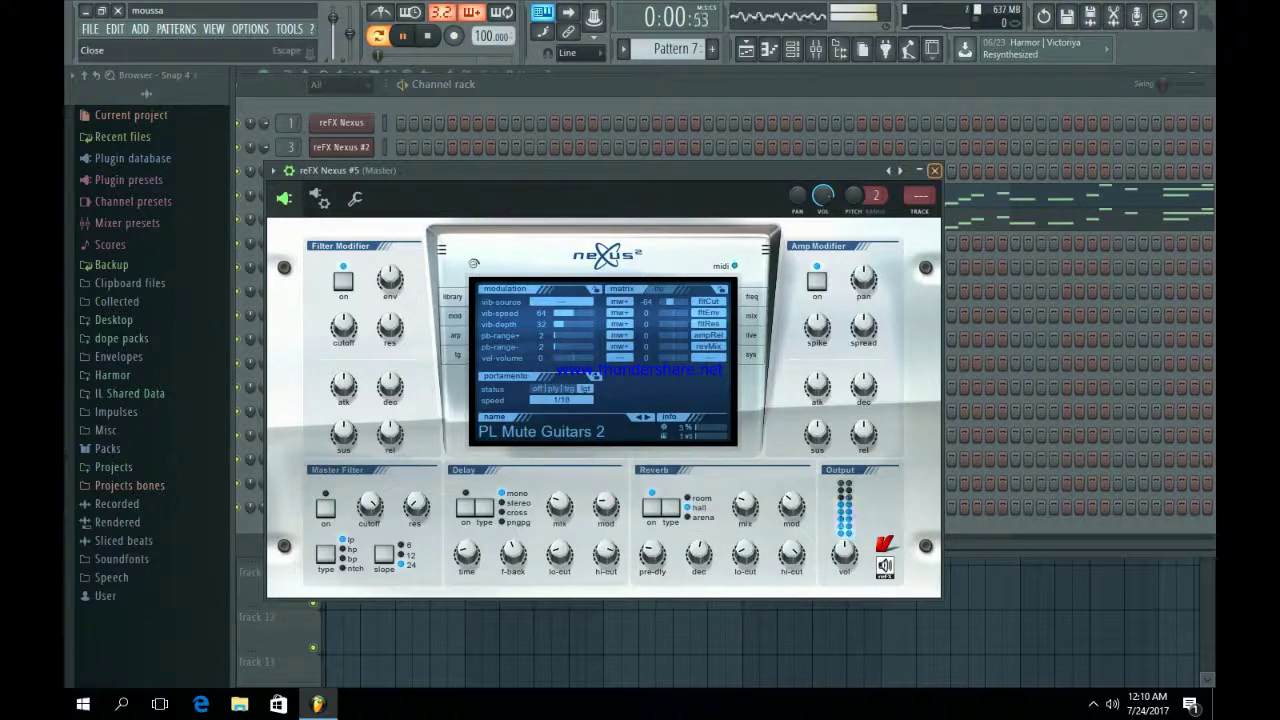
{"action": "left_click", "coordinate": [934, 170]}
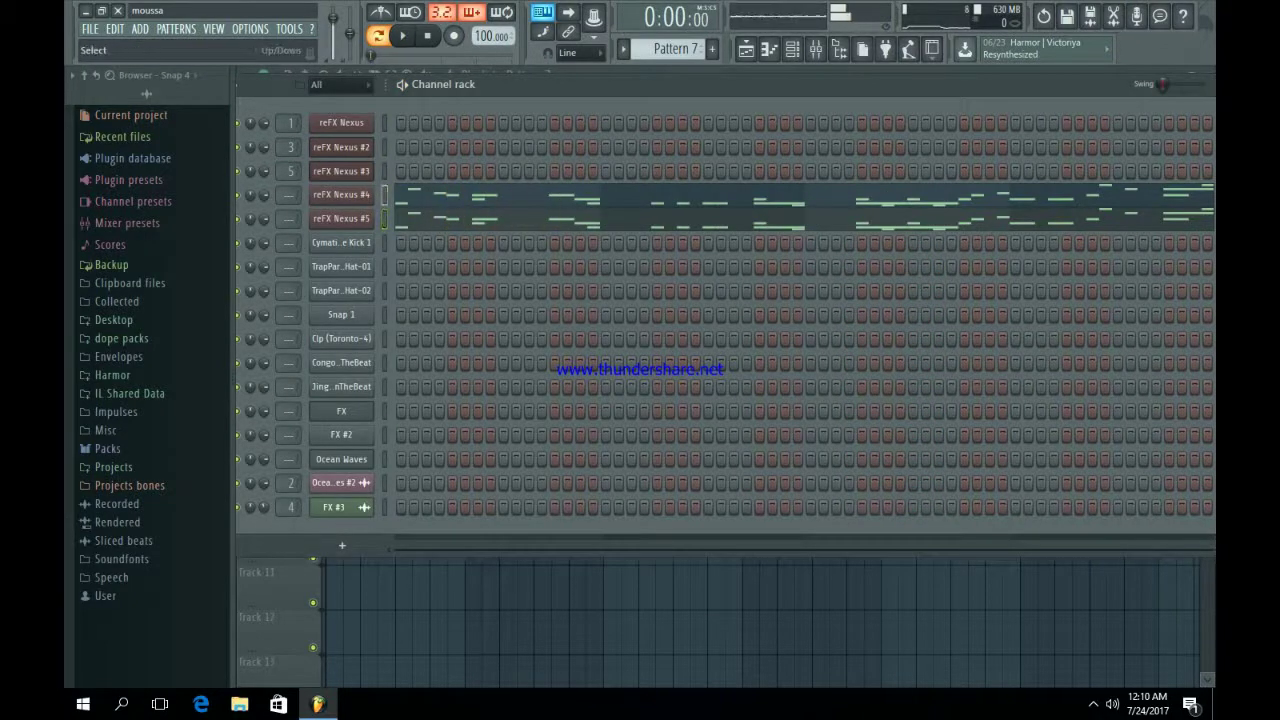
Step: Route the reFX Nexus #4 and #5 channels to mixer tracks starting at insert 6
{"action": "left_click", "coordinate": [816, 48]}
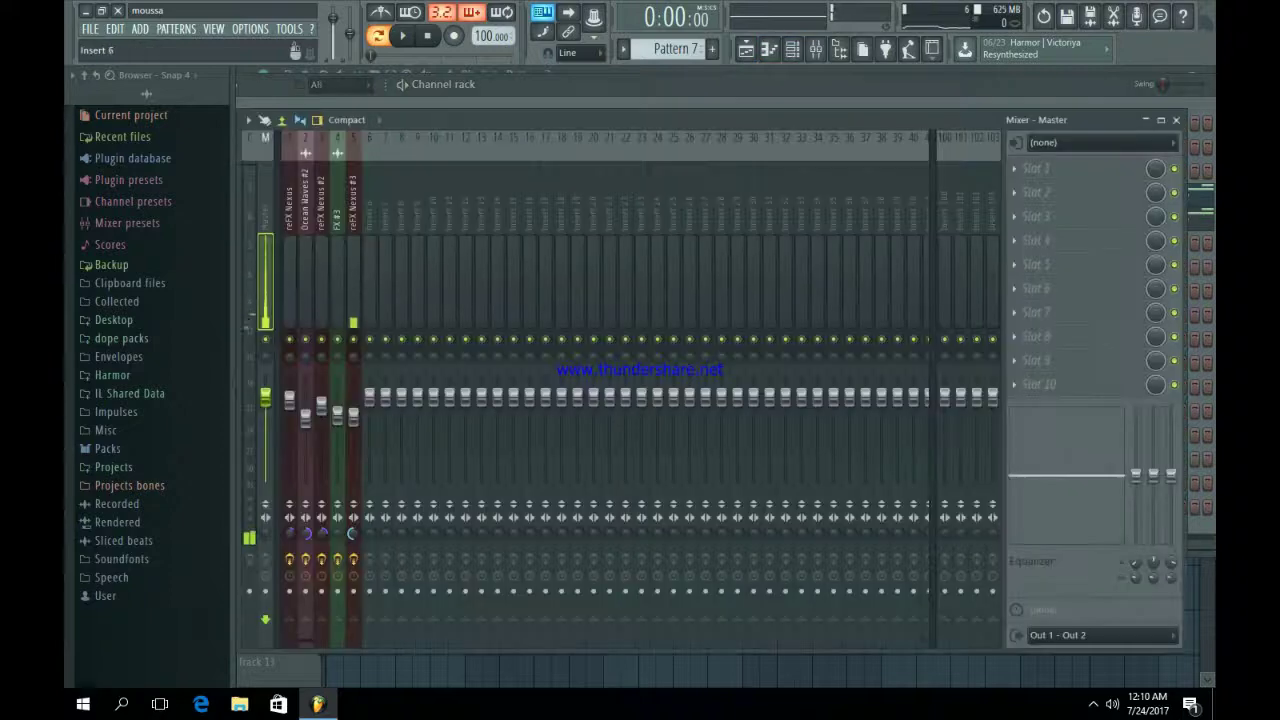
{"action": "left_click", "coordinate": [372, 140]}
{"action": "right_click", "coordinate": [378, 132]}
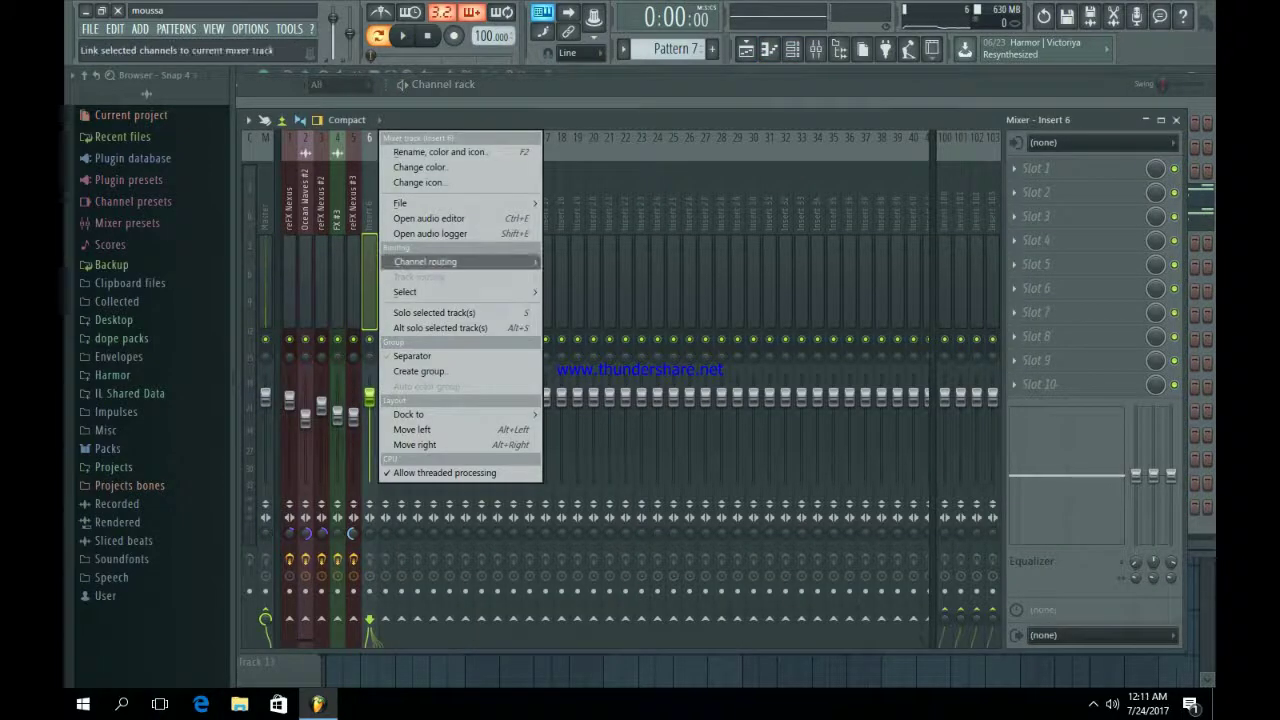
{"action": "mouse_move", "coordinate": [460, 261]}
{"action": "left_click", "coordinate": [620, 277]}
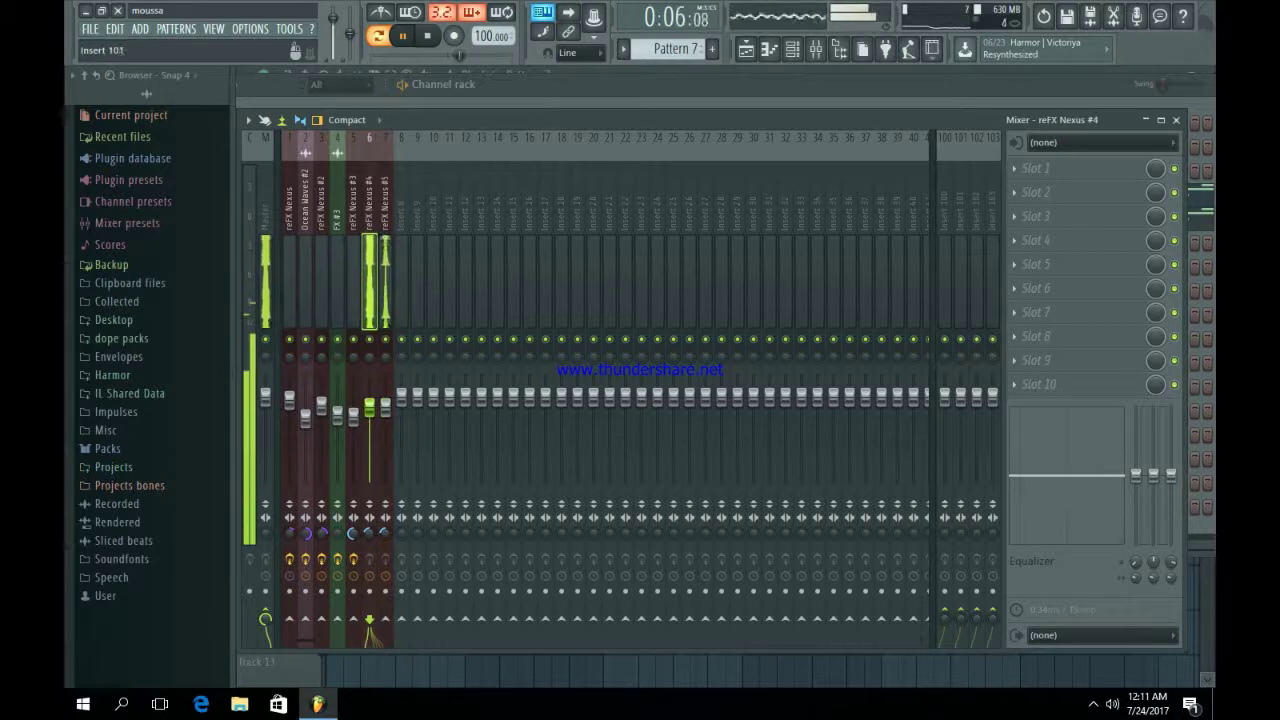
Step: Add Fruity Parametric EQ 2 in slot 1 of the reFX Nexus #4 track, cutting the lows with band 1 and slightly raising band 7
{"action": "left_click", "coordinate": [1035, 168]}
{"action": "left_click", "coordinate": [1006, 562]}
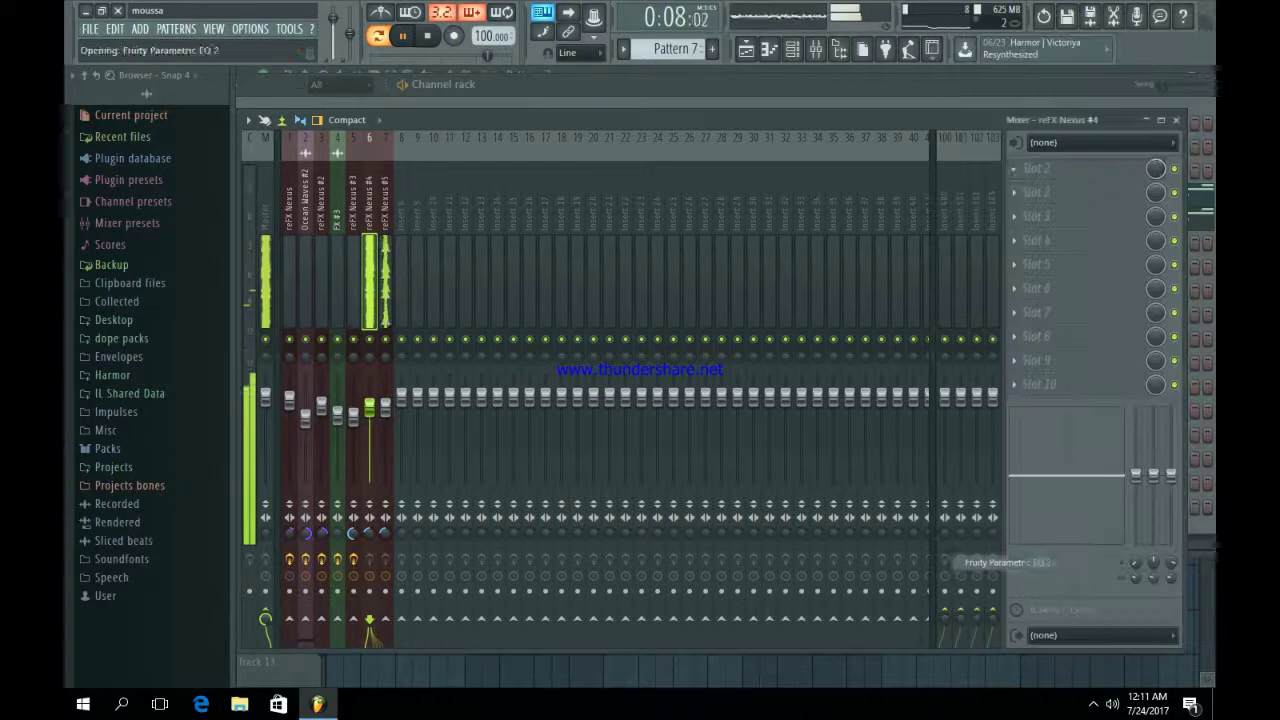
{"action": "left_click_drag", "start_coordinate": [730, 450], "coordinate": [730, 403]}
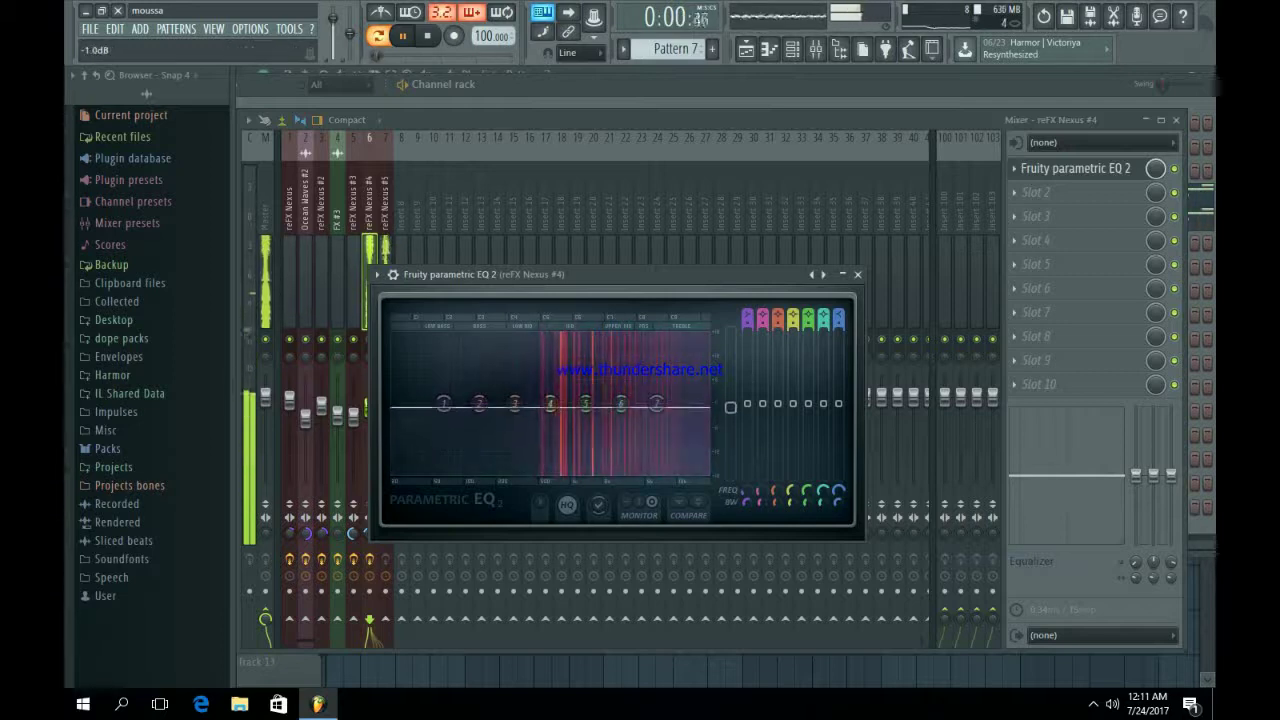
{"action": "left_click_drag", "start_coordinate": [443, 405], "coordinate": [497, 472]}
{"action": "left_click_drag", "start_coordinate": [656, 403], "coordinate": [648, 391]}
{"action": "left_click", "coordinate": [1075, 168]}
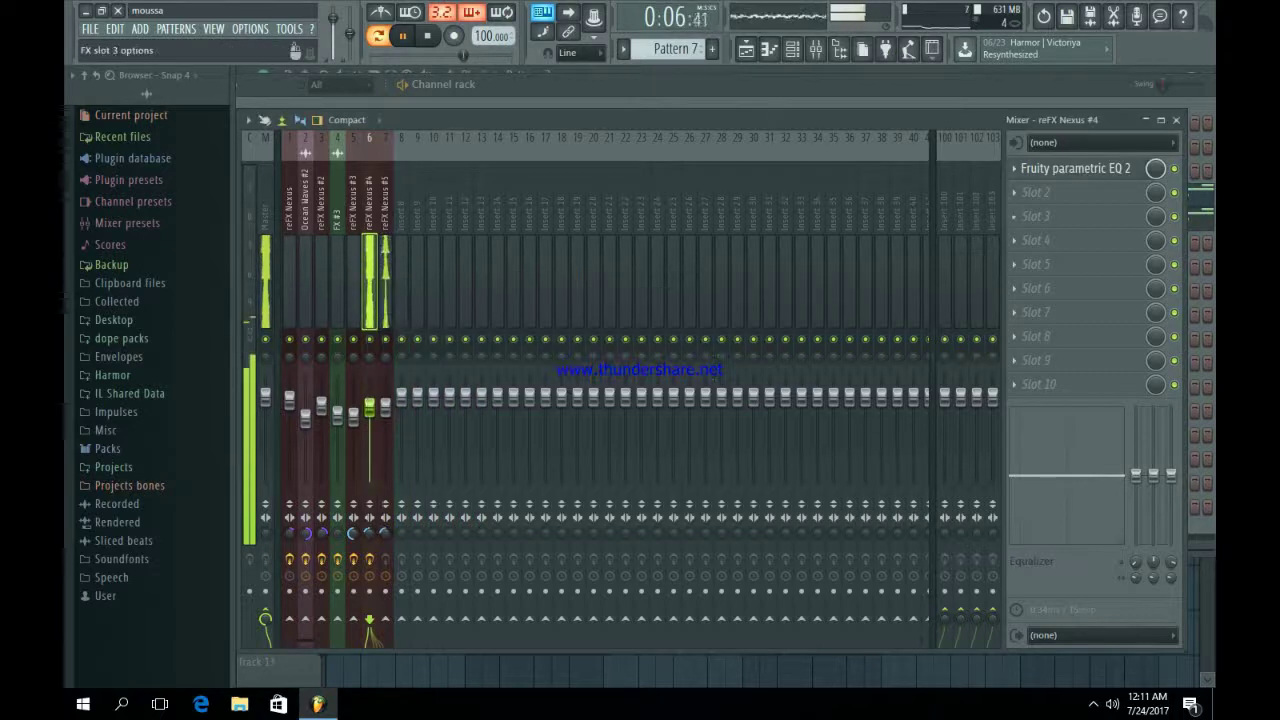
Step: Add Fruity Reeverb 2 in slot 2 of the reFX Nexus #4 track and slightly lower the track's volume
{"action": "left_click", "coordinate": [1030, 192]}
{"action": "left_click", "coordinate": [995, 207]}
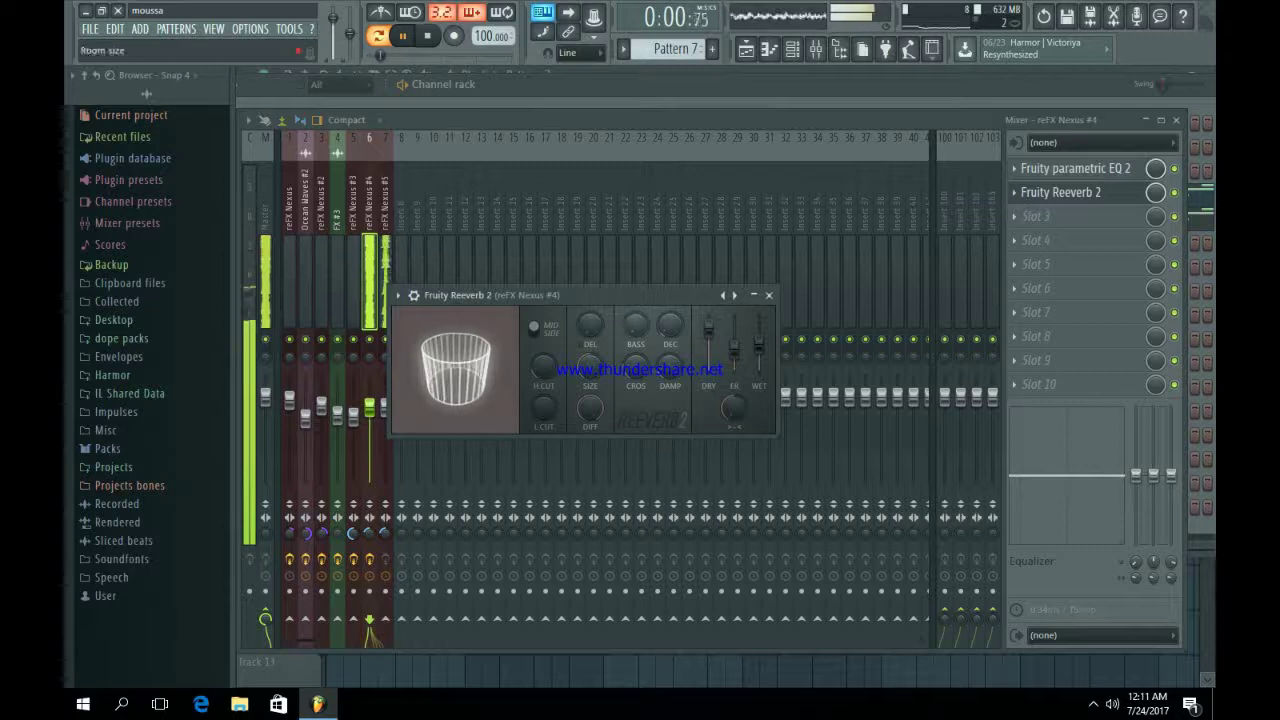
{"action": "left_click", "coordinate": [769, 295]}
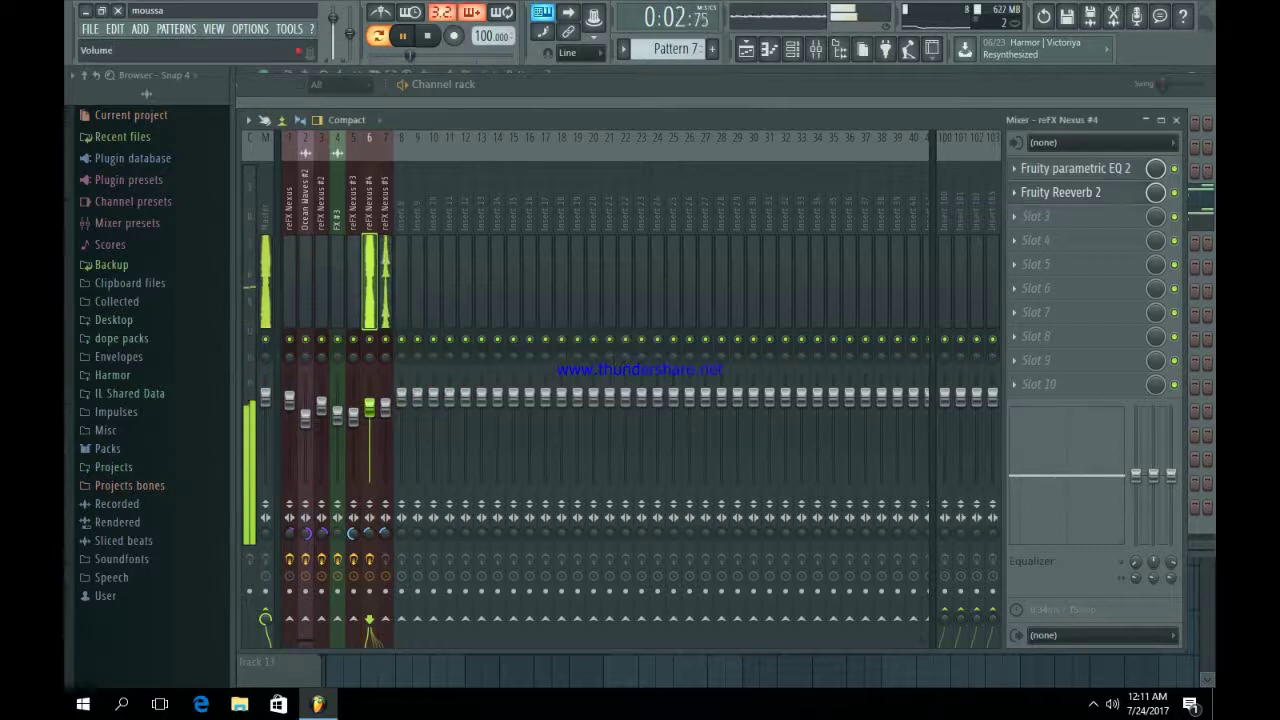
Step: Add Fruity Stereo Shaper in slot 1 of the reFX Nexus #5 track and load a preset with delay and phase offsets
{"action": "key", "text": "Right"}
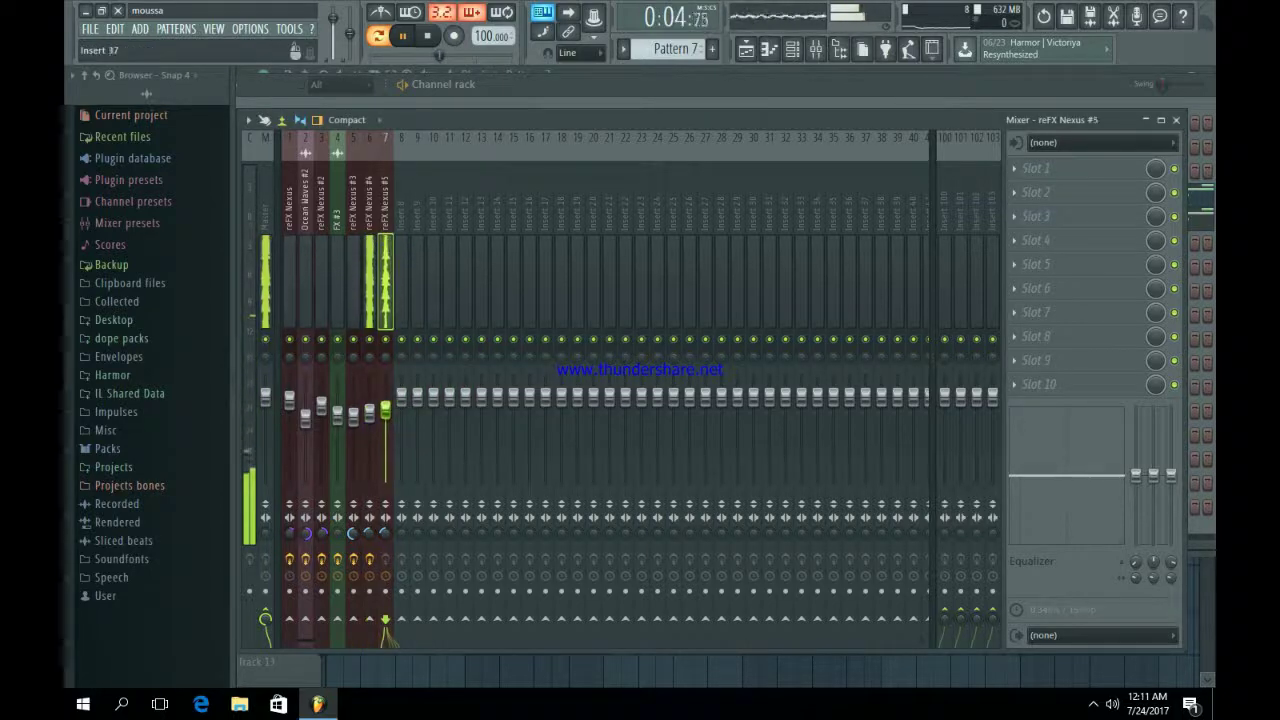
{"action": "left_click", "coordinate": [1035, 168]}
{"action": "left_click", "coordinate": [1143, 52]}
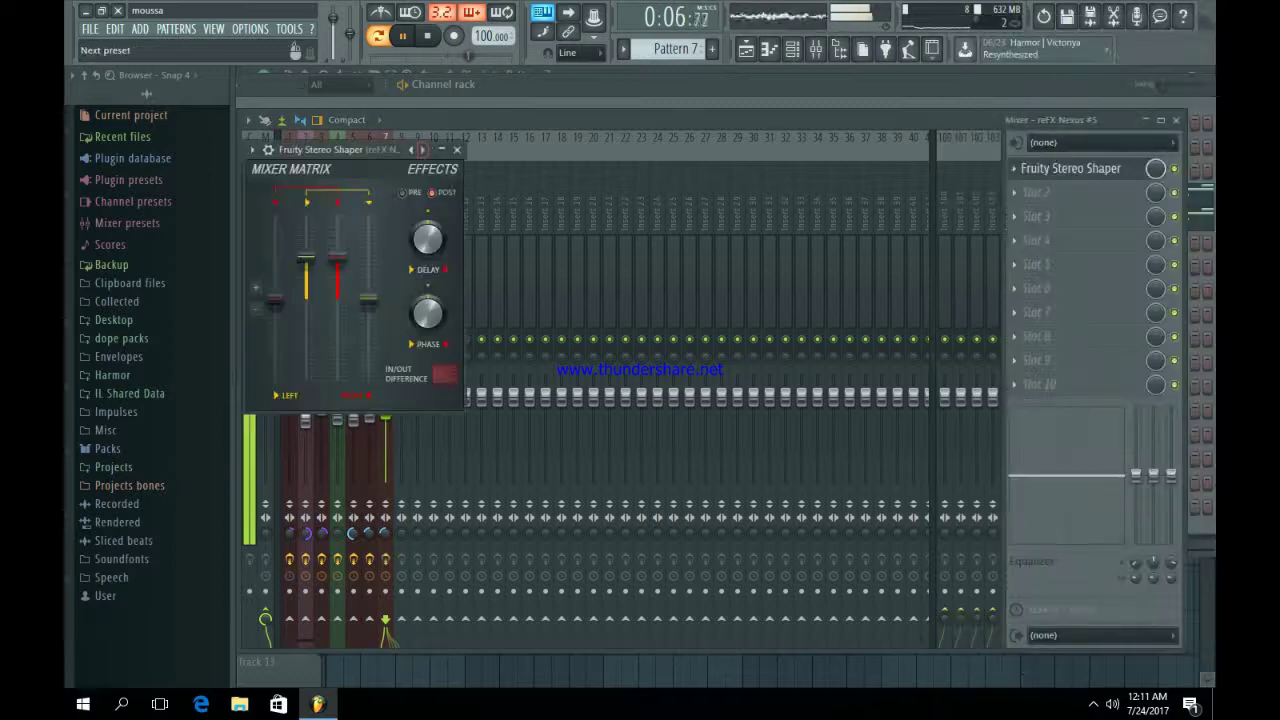
{"action": "right_click", "coordinate": [422, 149]}
{"action": "mouse_move", "coordinate": [457, 194]}
{"action": "left_click", "coordinate": [543, 282]}
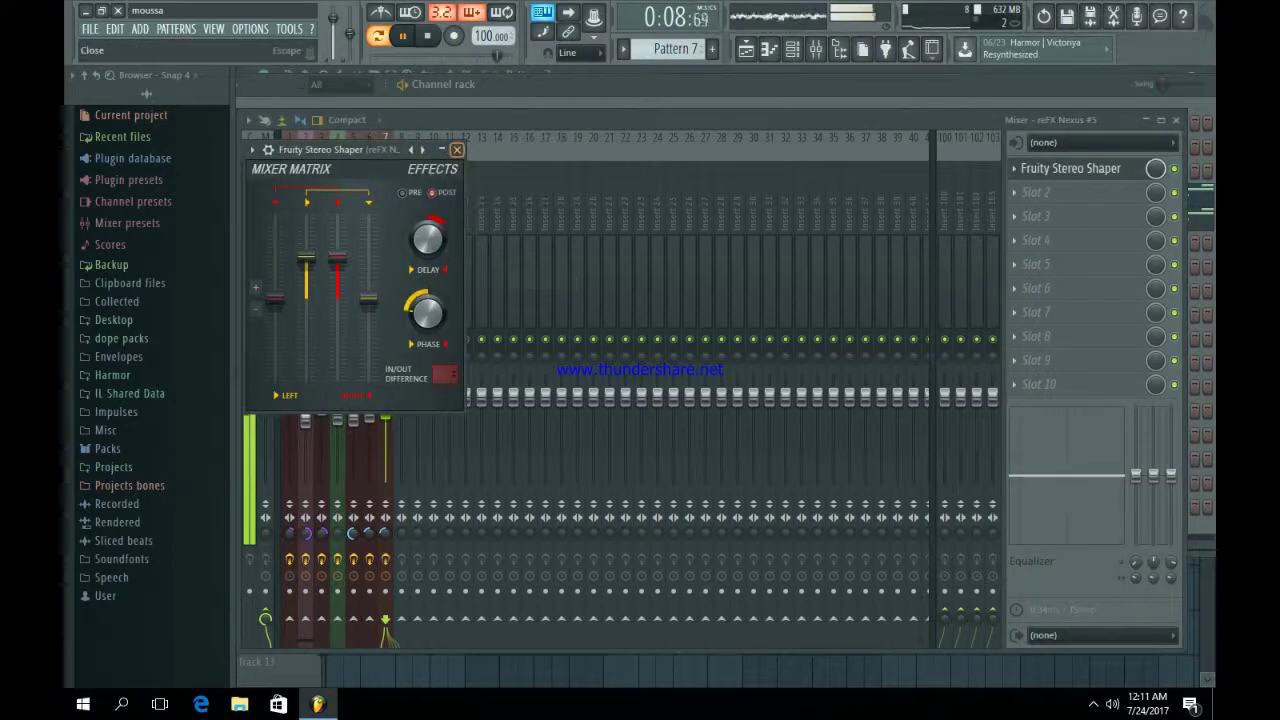
{"action": "left_click", "coordinate": [457, 149]}
Step: Add Fruity Reeverb 2 in slot 2 of the reFX Nexus #5 track and slightly lower the track's volume
{"action": "left_click", "coordinate": [1036, 192]}
{"action": "left_click", "coordinate": [985, 195]}
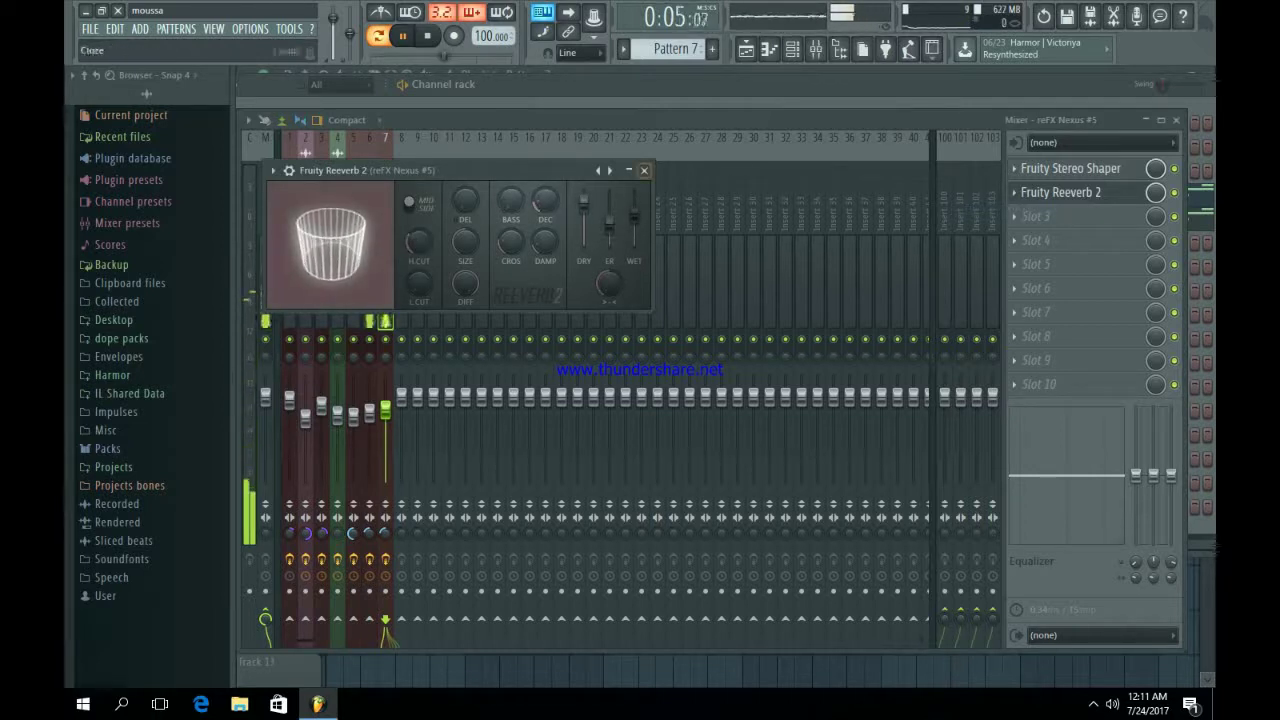
{"action": "left_click", "coordinate": [644, 170]}
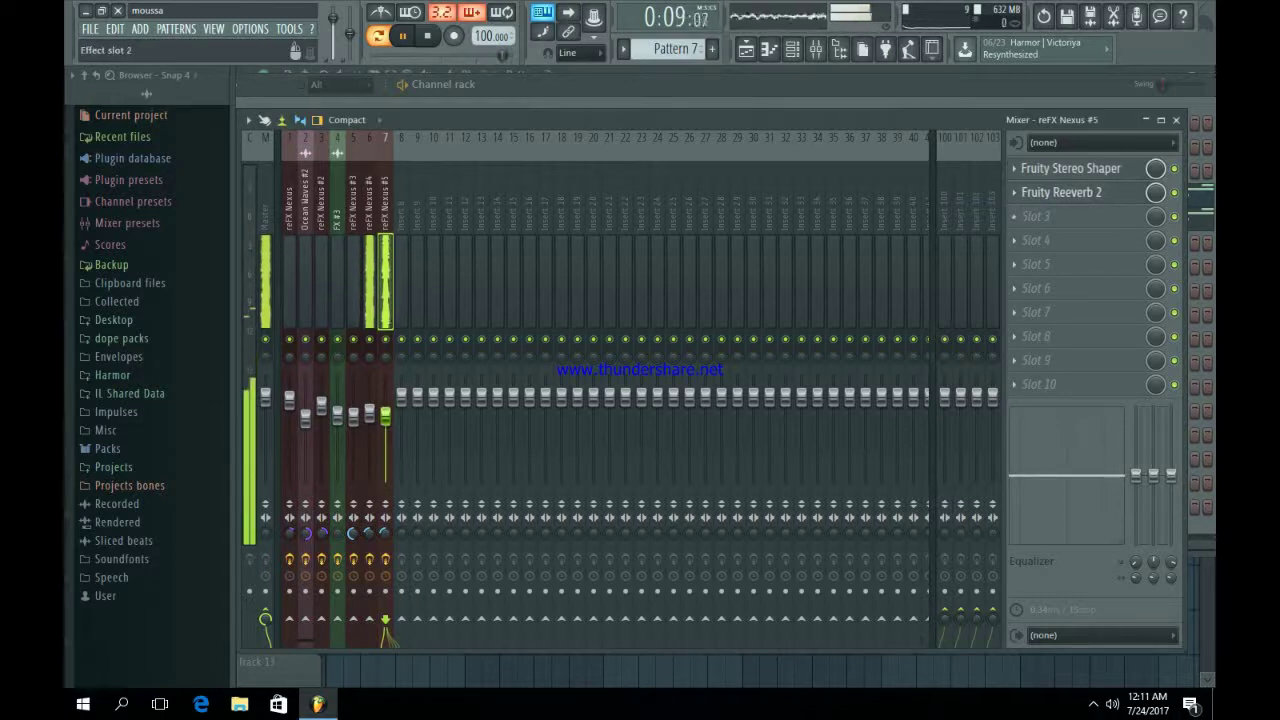
Step: Add Fruity Parametric EQ 2 in slot 3 of the reFX Nexus #5 track and cut the low frequencies with band 1
{"action": "left_click", "coordinate": [1036, 216]}
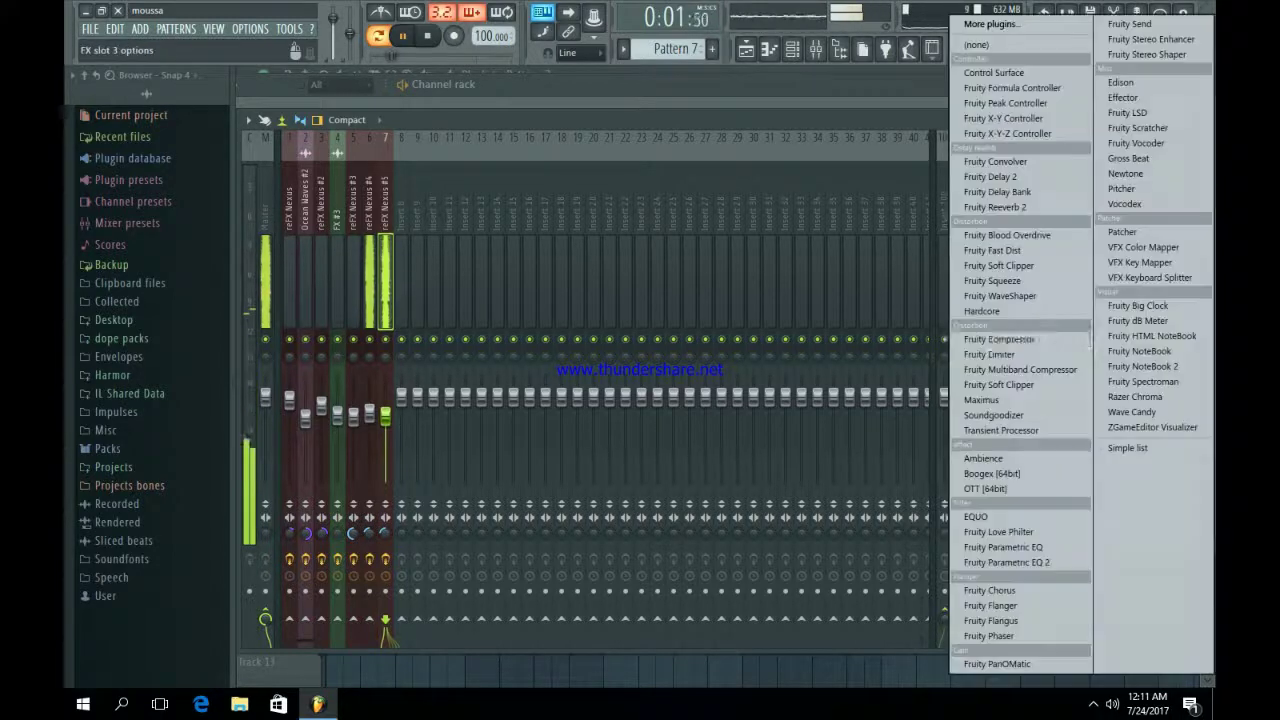
{"action": "left_click", "coordinate": [1006, 562]}
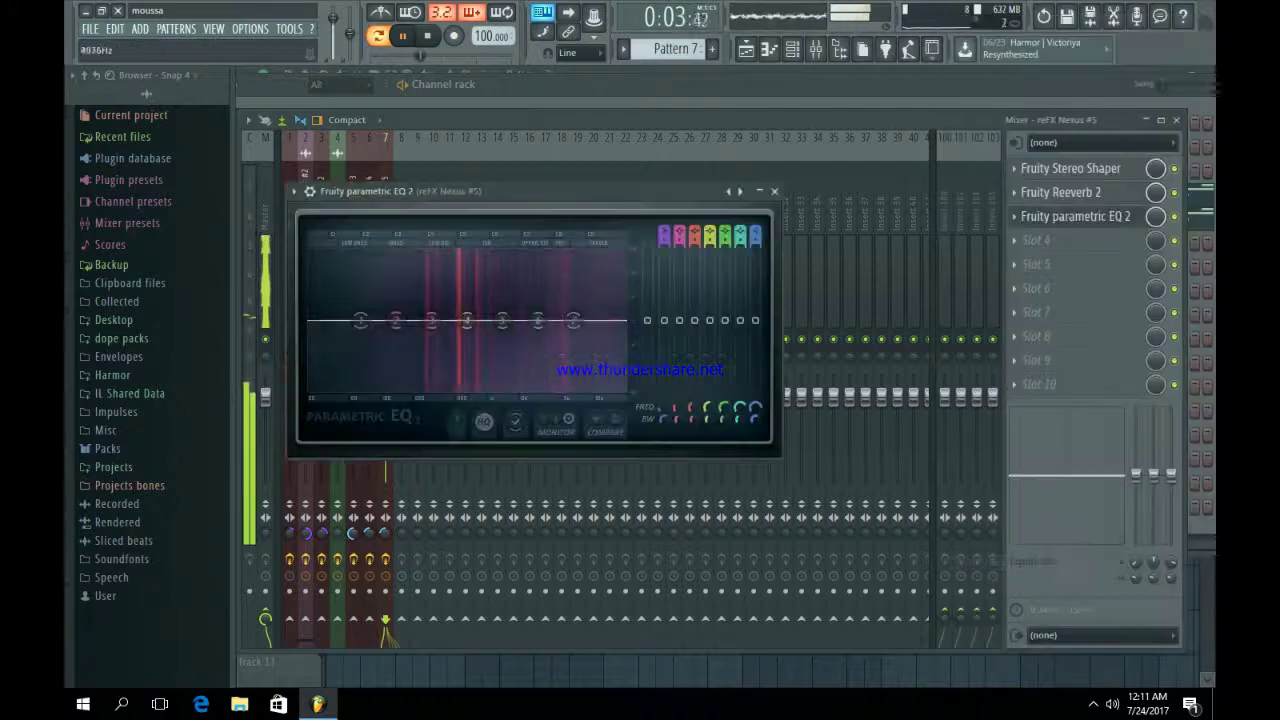
{"action": "left_click_drag", "start_coordinate": [406, 377], "coordinate": [406, 389]}
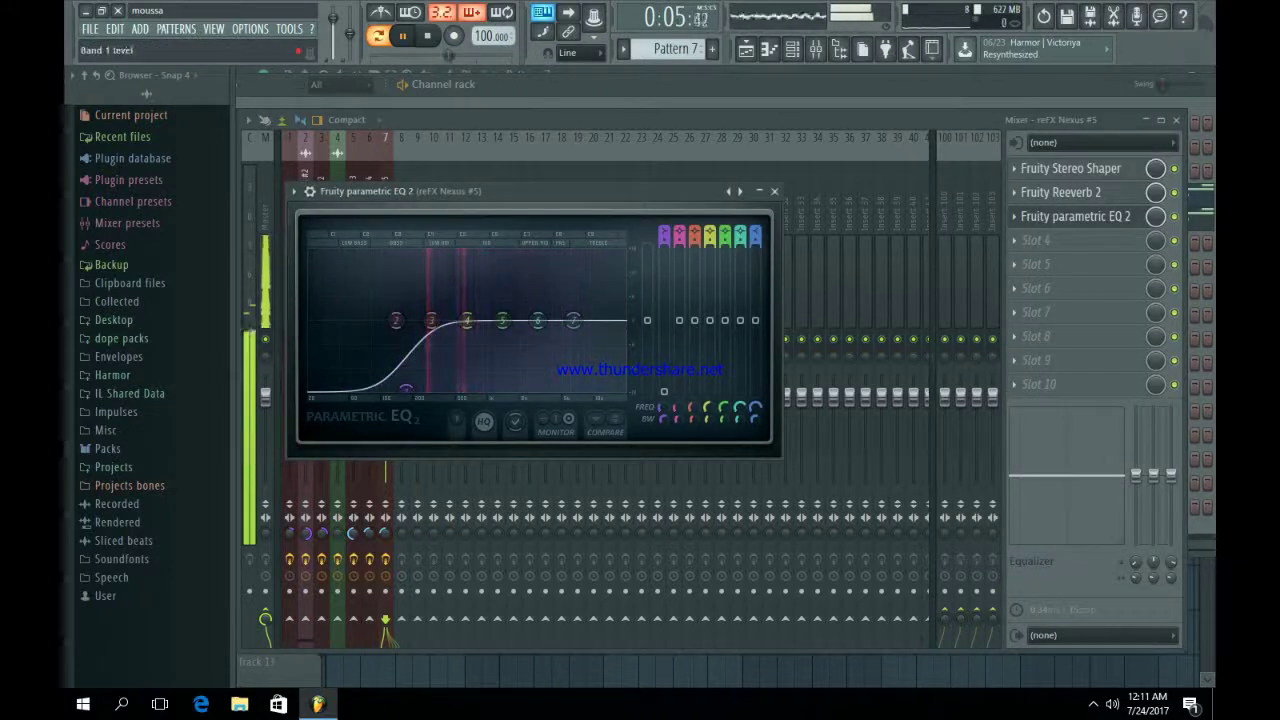
{"action": "left_click", "coordinate": [774, 190]}
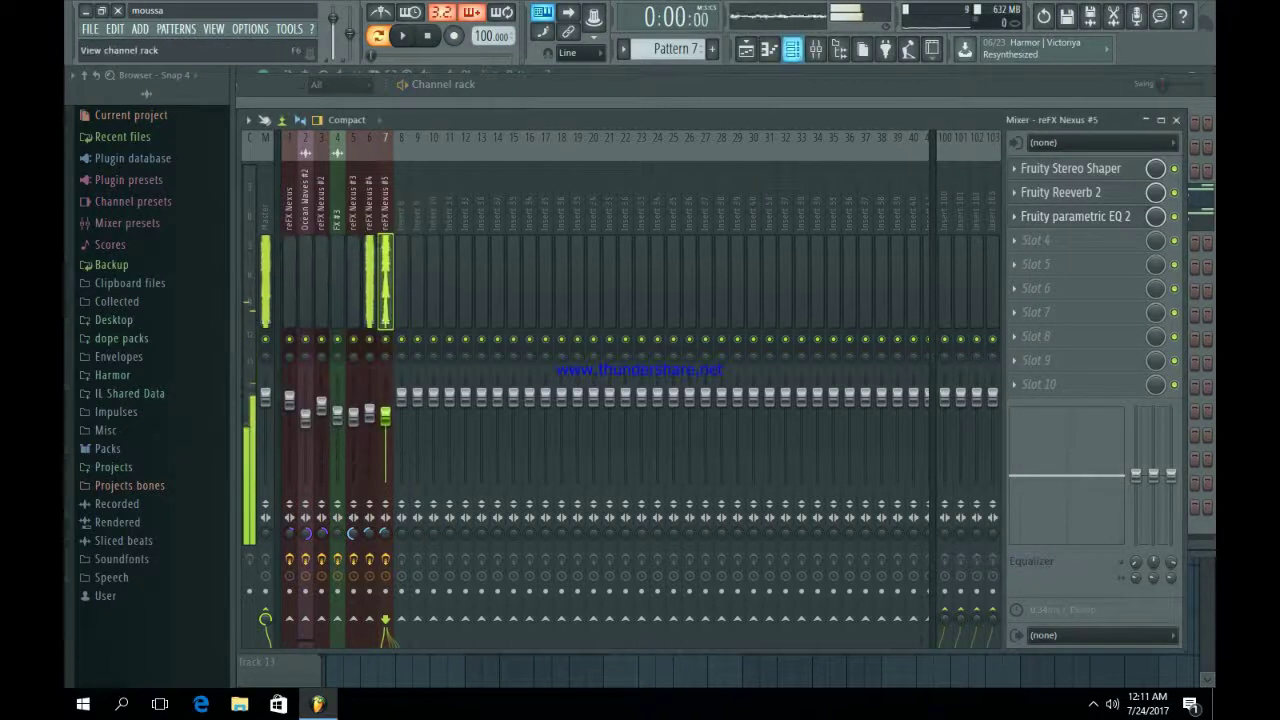
Step: Lower the one-step B5 at step 16 of bar 2 in the reFX Nexus #4 melody to A5 and audition it
{"action": "key", "text": "F6"}
{"action": "key", "text": "F7"}
{"action": "key", "text": "space"}
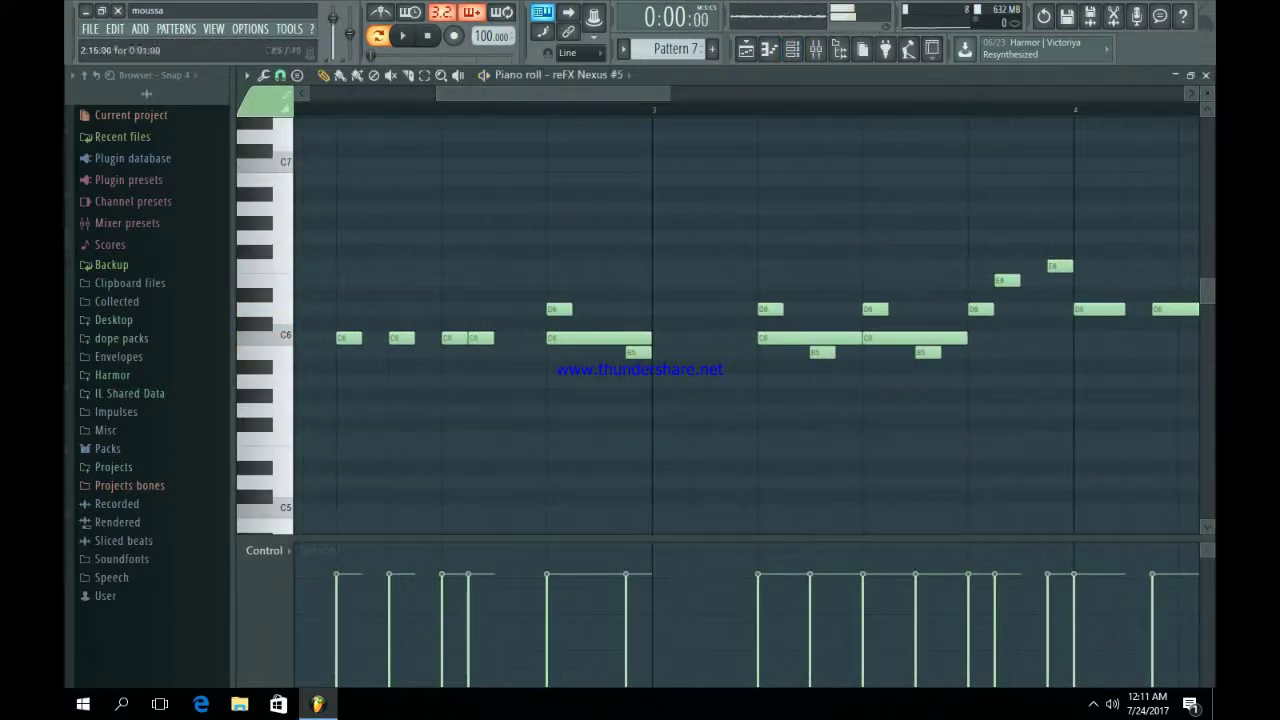
{"action": "key", "text": "space"}
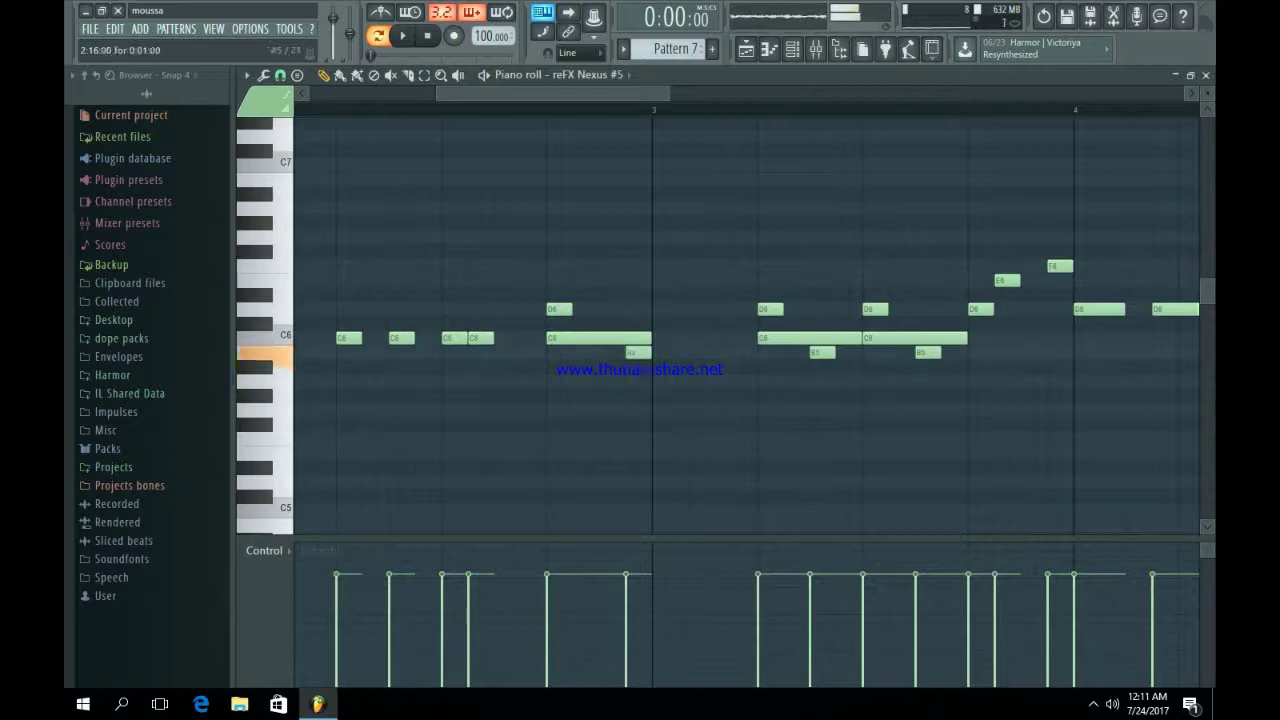
{"action": "key", "text": "F6"}
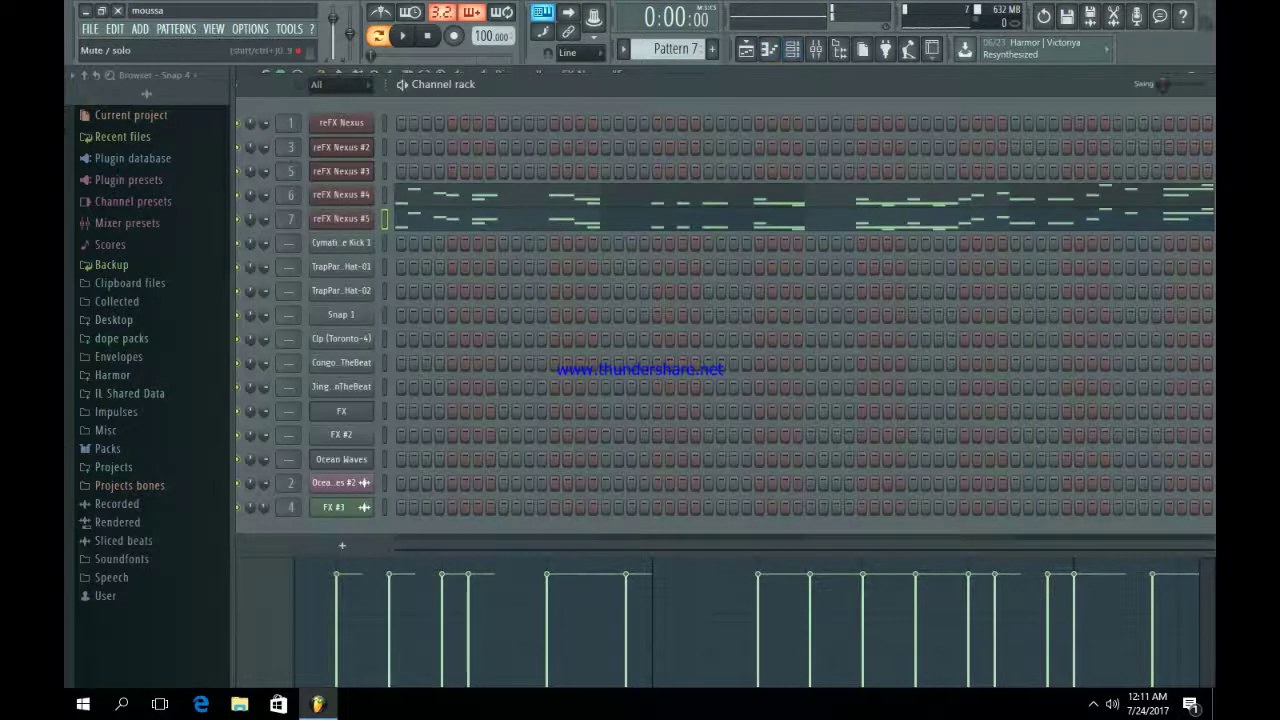
{"action": "key", "text": "F7"}
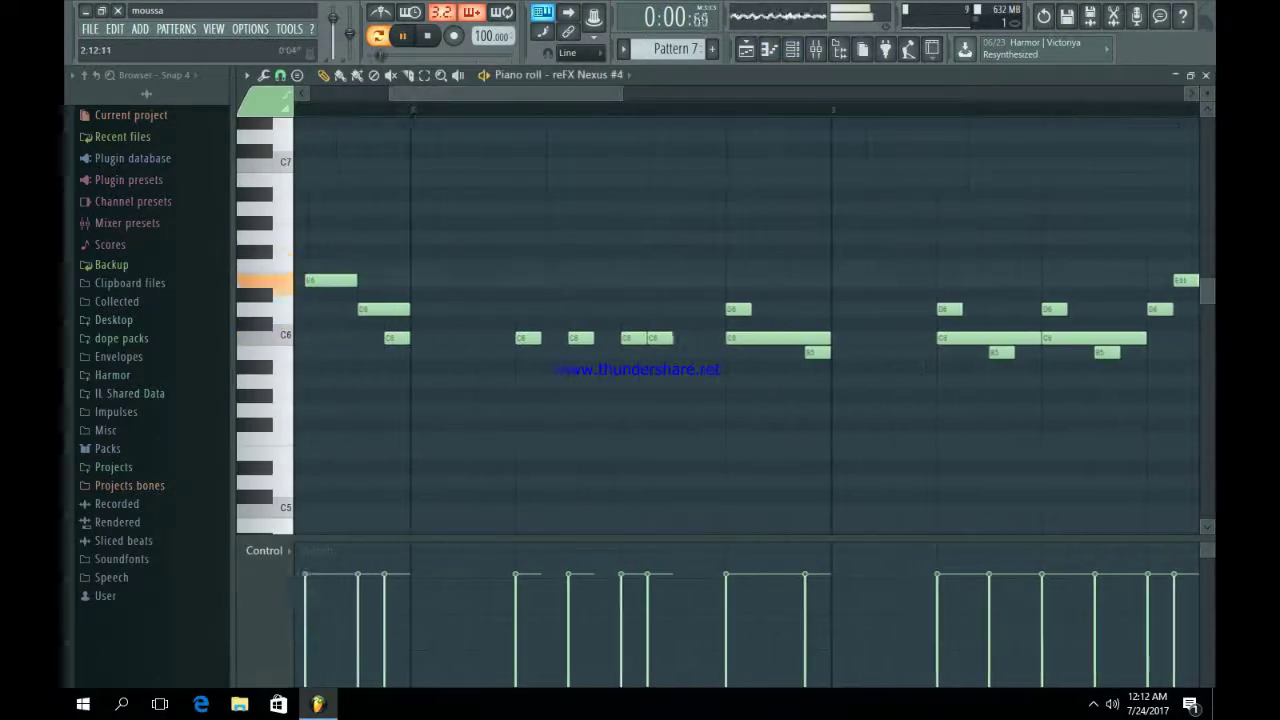
{"action": "key", "text": "shift+Down"}
{"action": "key", "text": "shift+Down"}
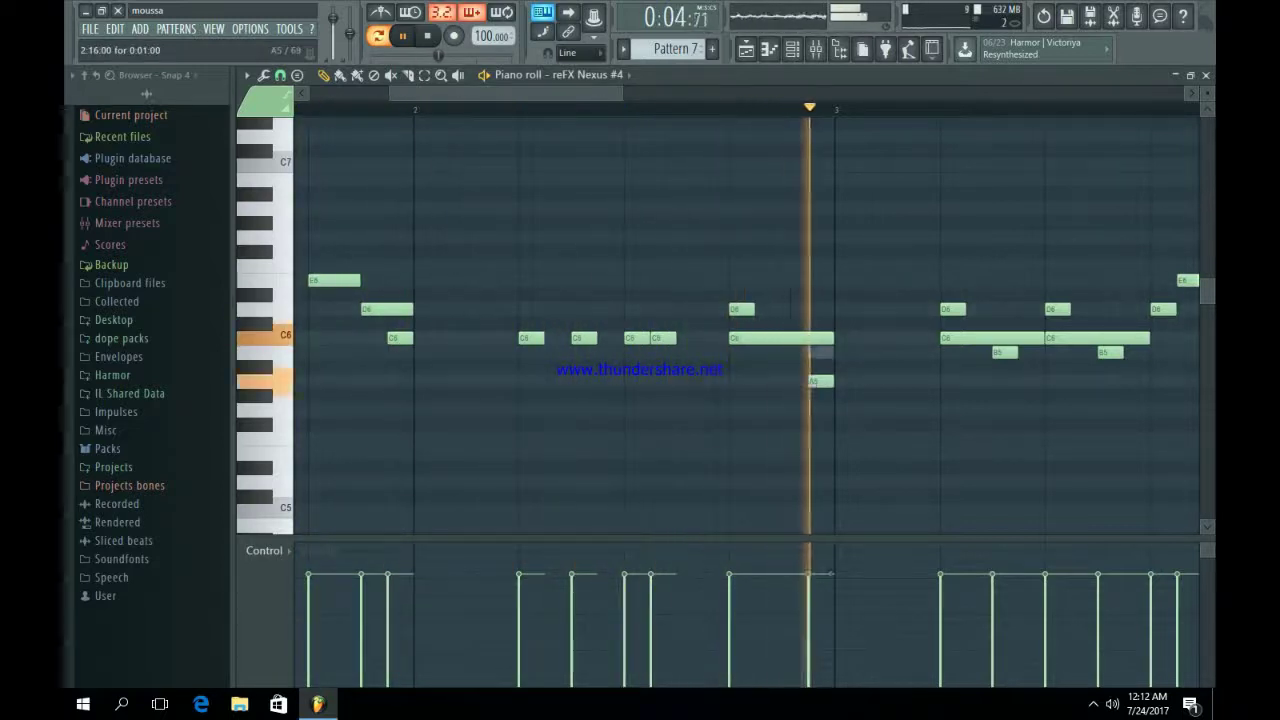
{"action": "key", "text": "space"}
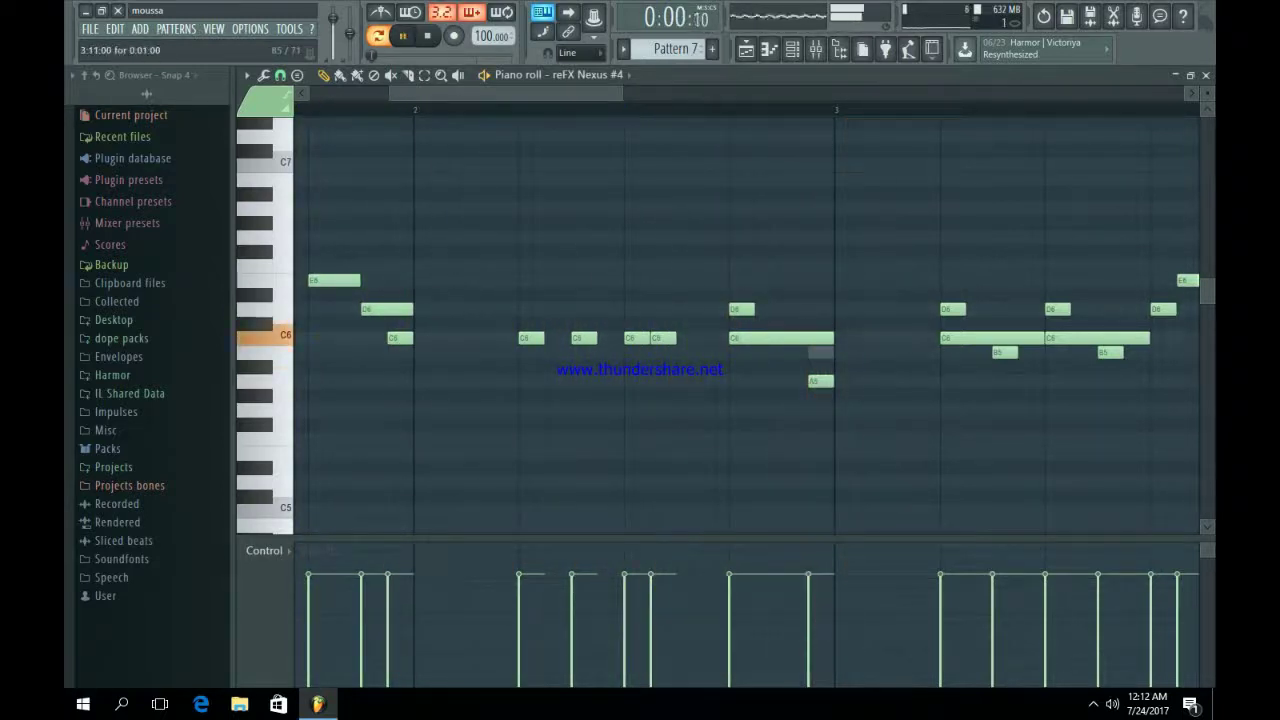
Step: Lower the one-step B5 at step 11 of bar 3 in the reFX Nexus #4 melody to A5 and audition the melody
{"action": "key", "text": "space"}
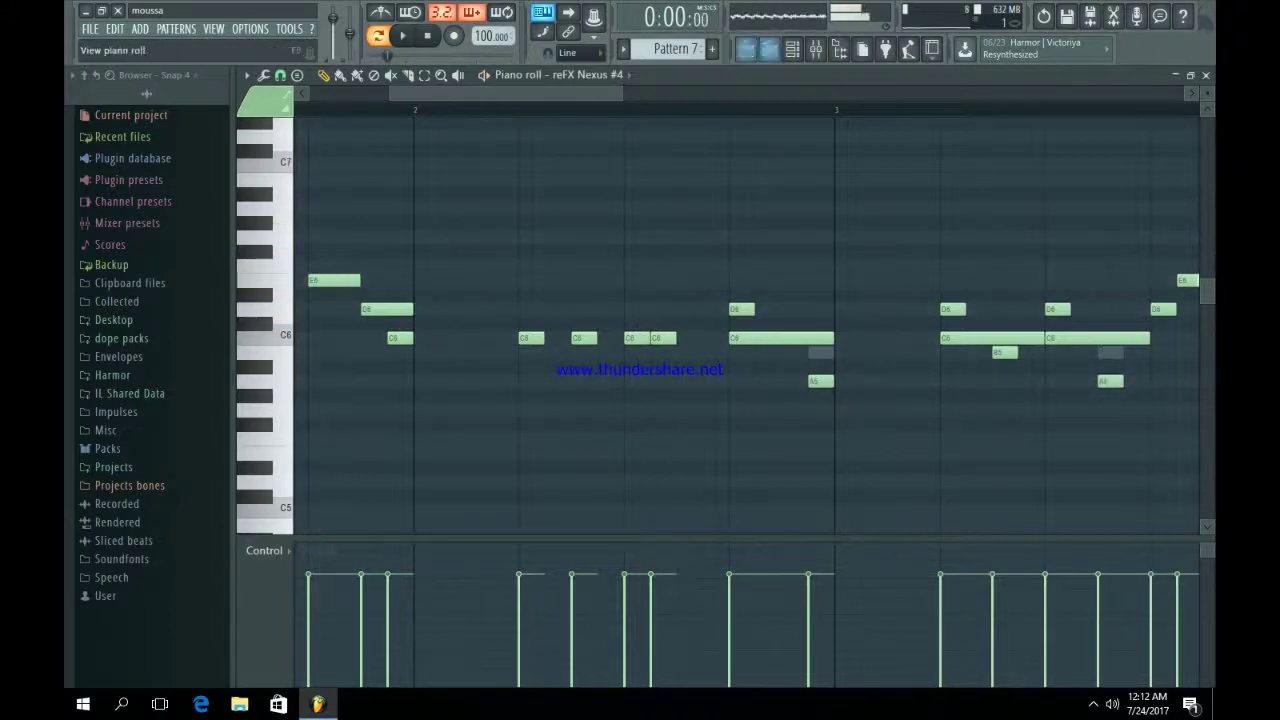
{"action": "key", "text": "F6"}
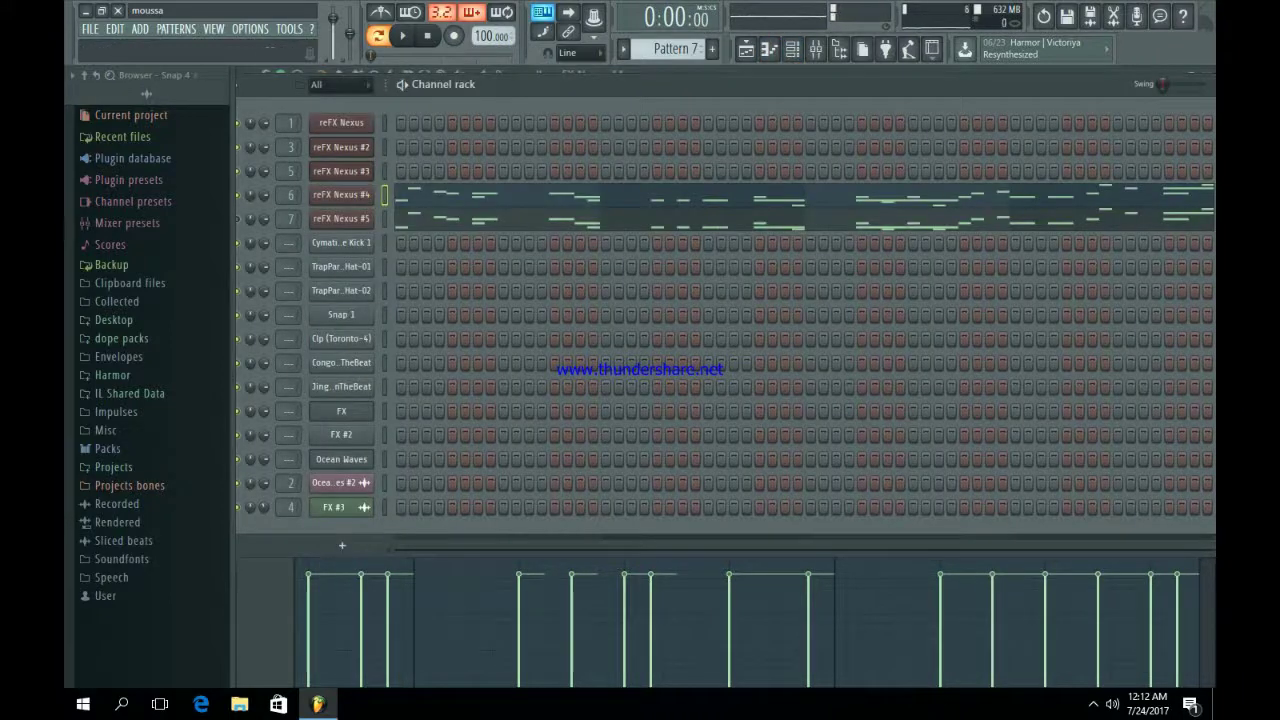
{"action": "key", "text": "space"}
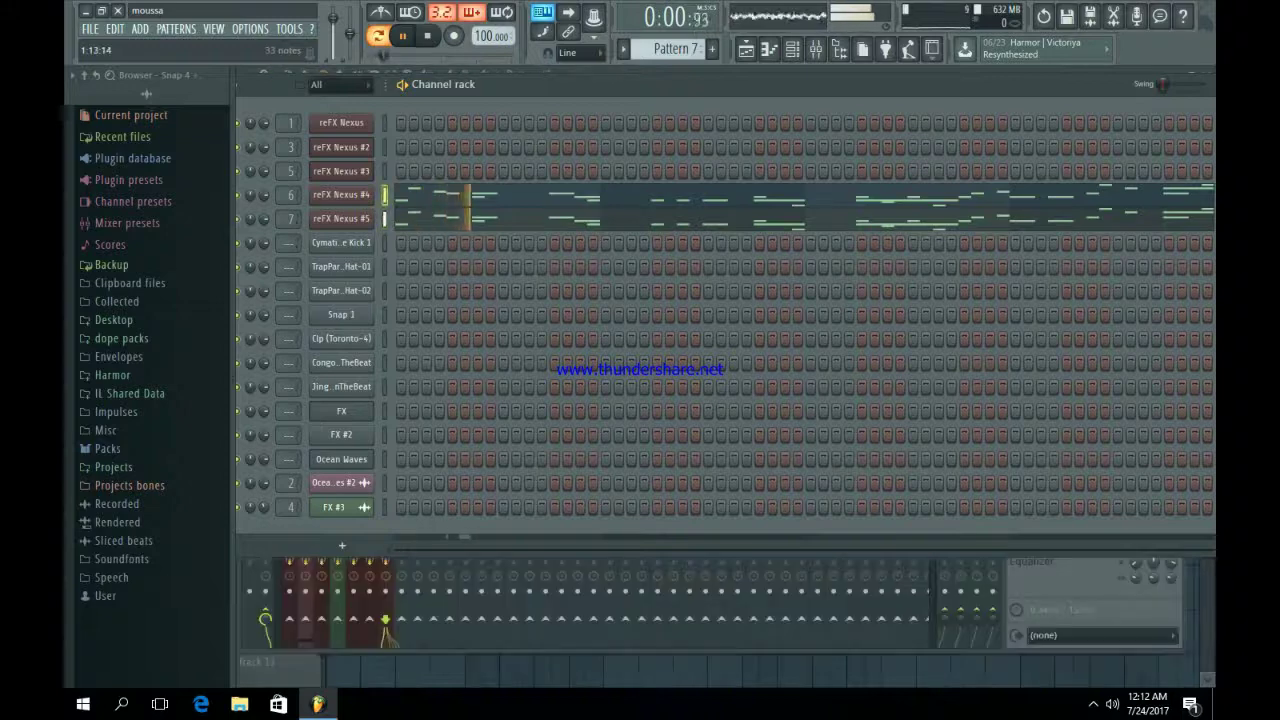
{"action": "key", "text": "F6"}
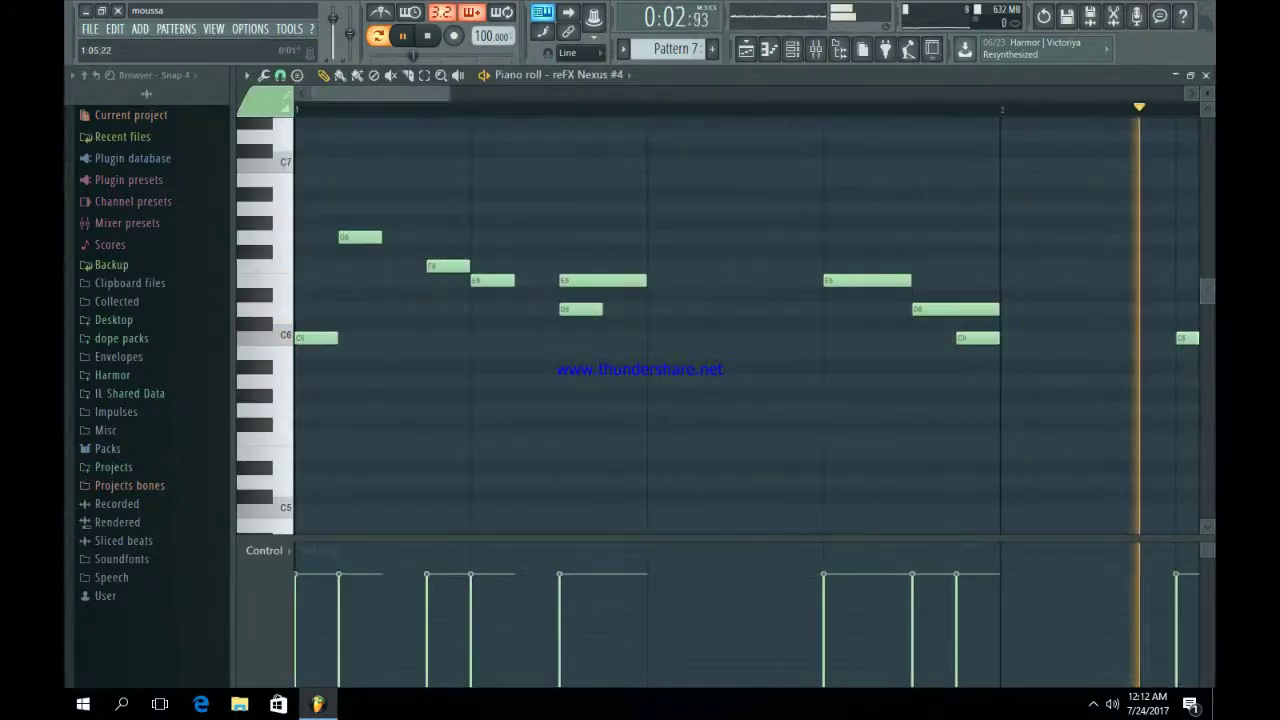
{"action": "key", "text": "Page_Down"}
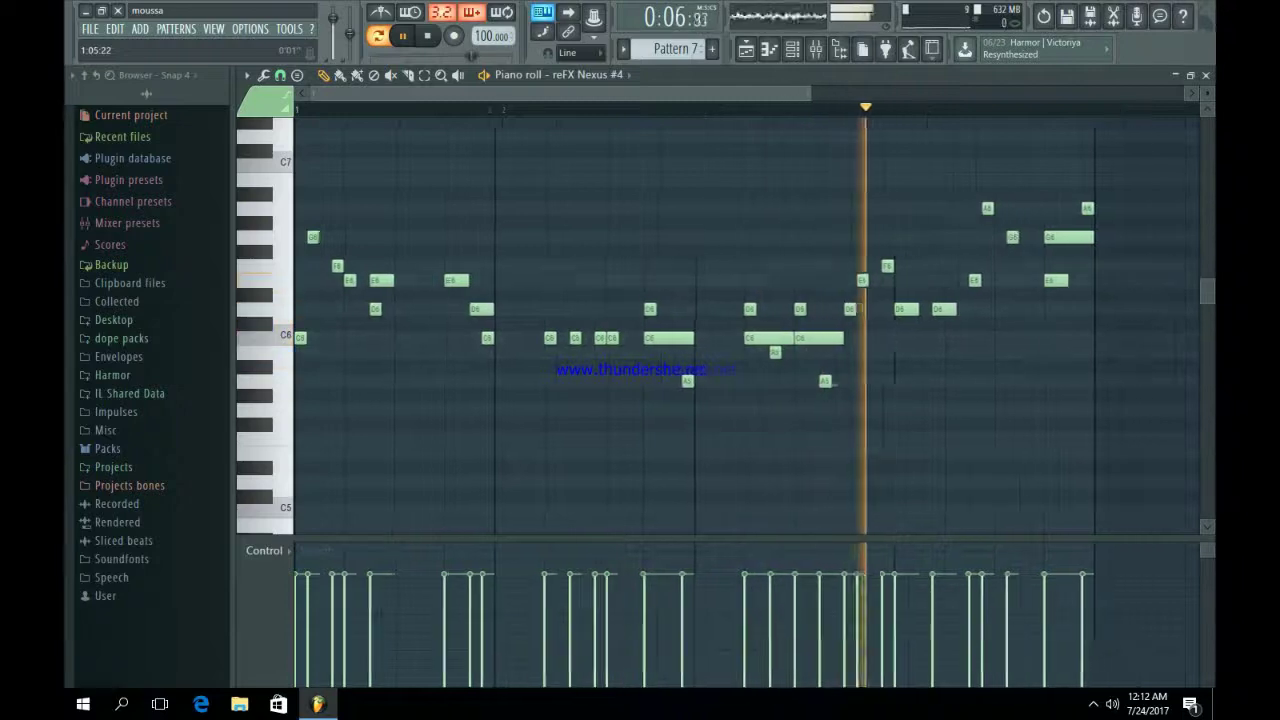
{"action": "key", "text": "Page_Down"}
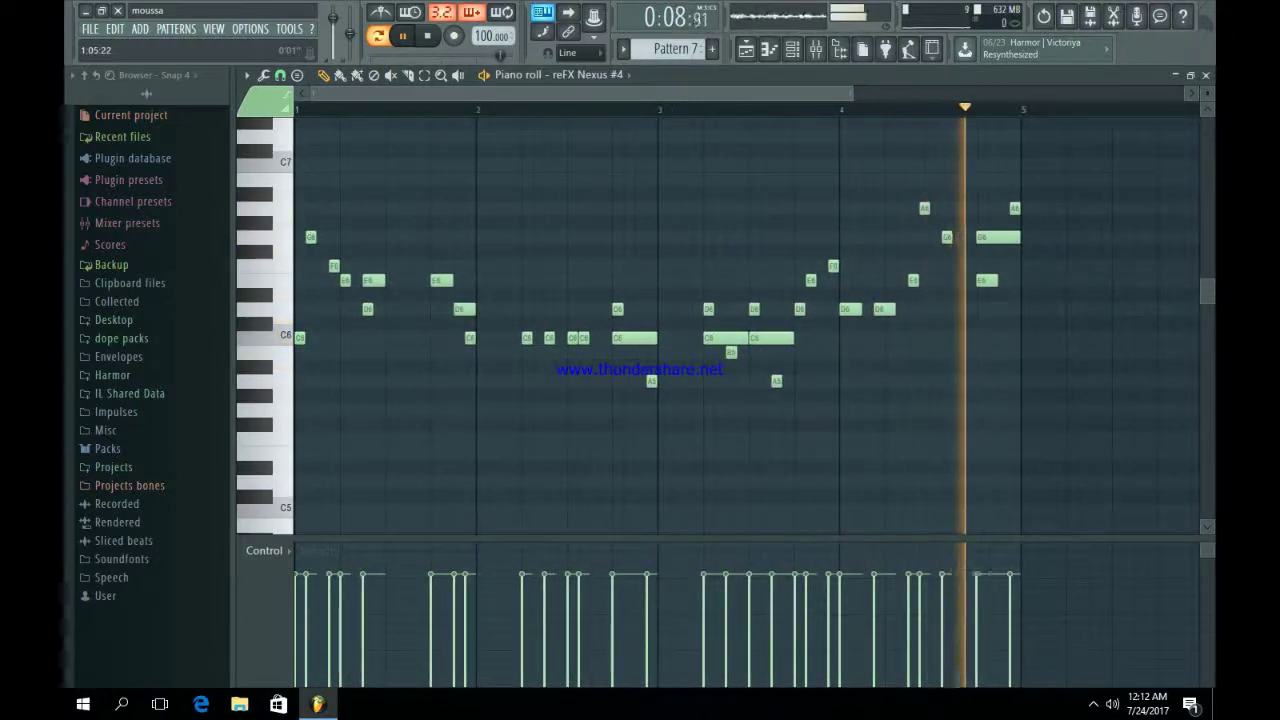
{"action": "key", "text": "Page_Down"}
Step: Place a Pattern 7 clip on Track 6 of the playlist at 9:05:00, aligned with the Pattern 3 and Pattern 6 clips
{"action": "key", "text": "F5"}
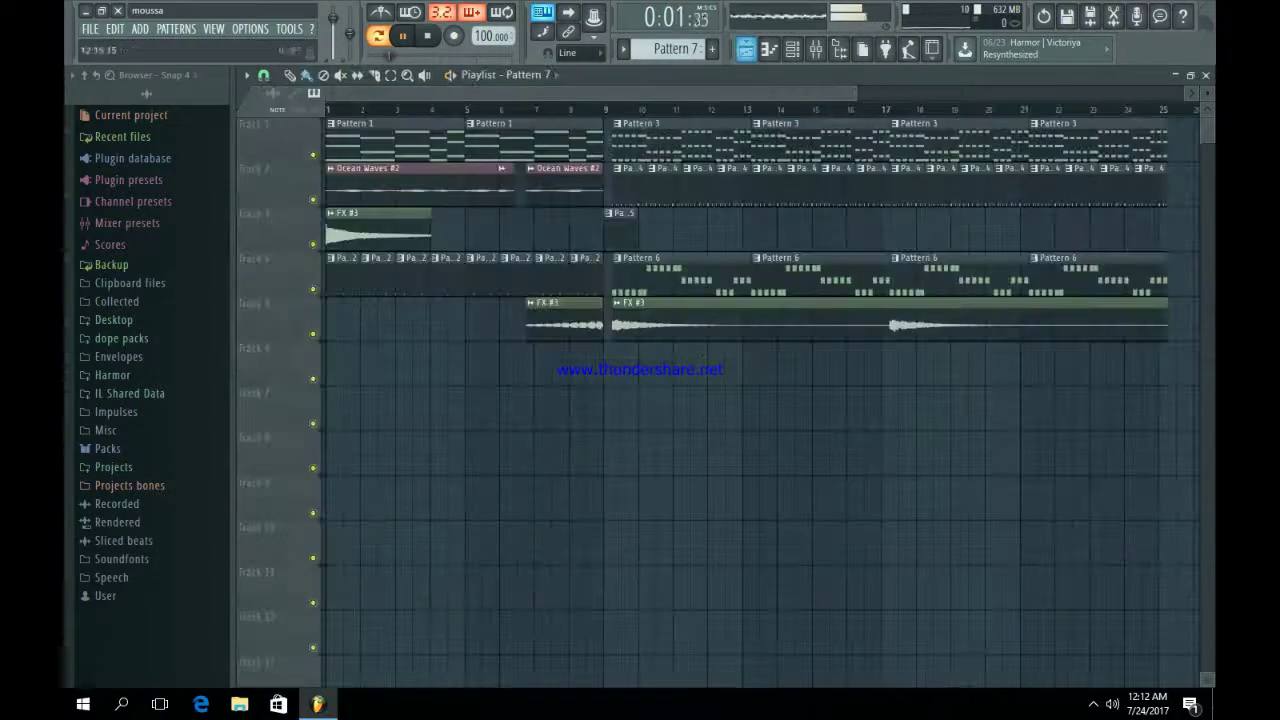
{"action": "left_click", "coordinate": [626, 362]}
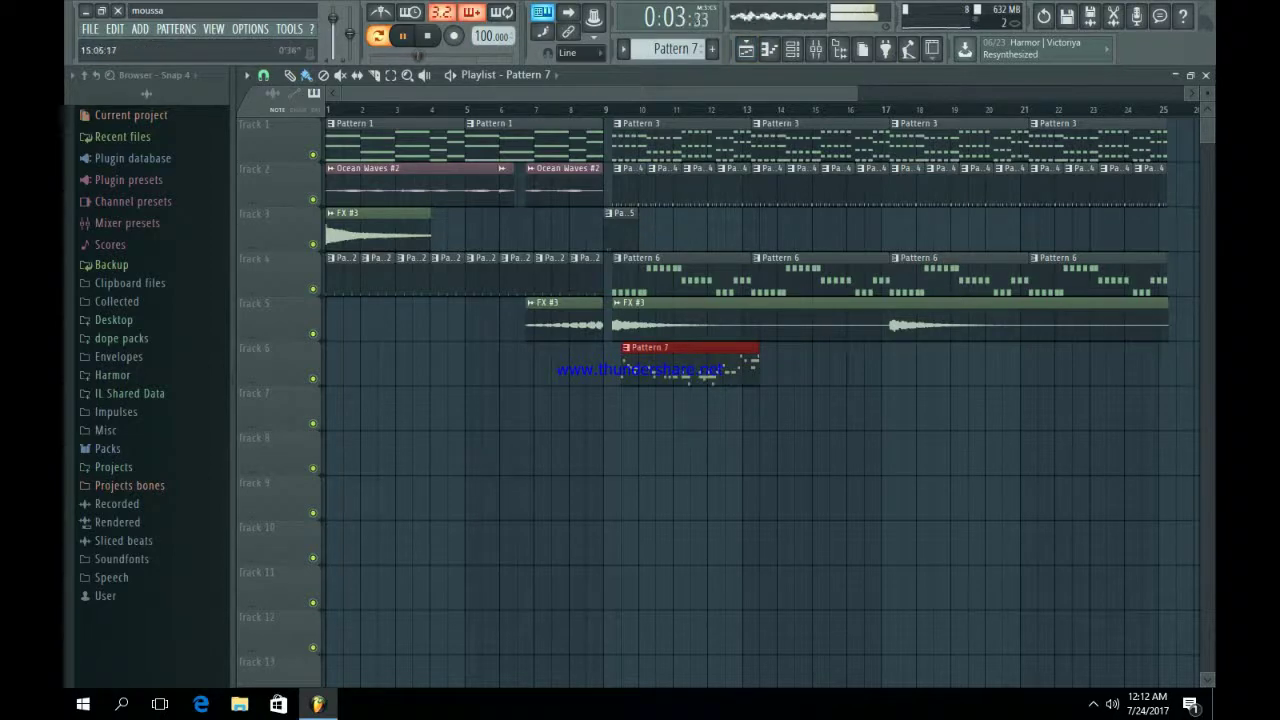
{"action": "scroll", "coordinate": [571, 365], "scroll_direction": "up", "scroll_amount": 5}
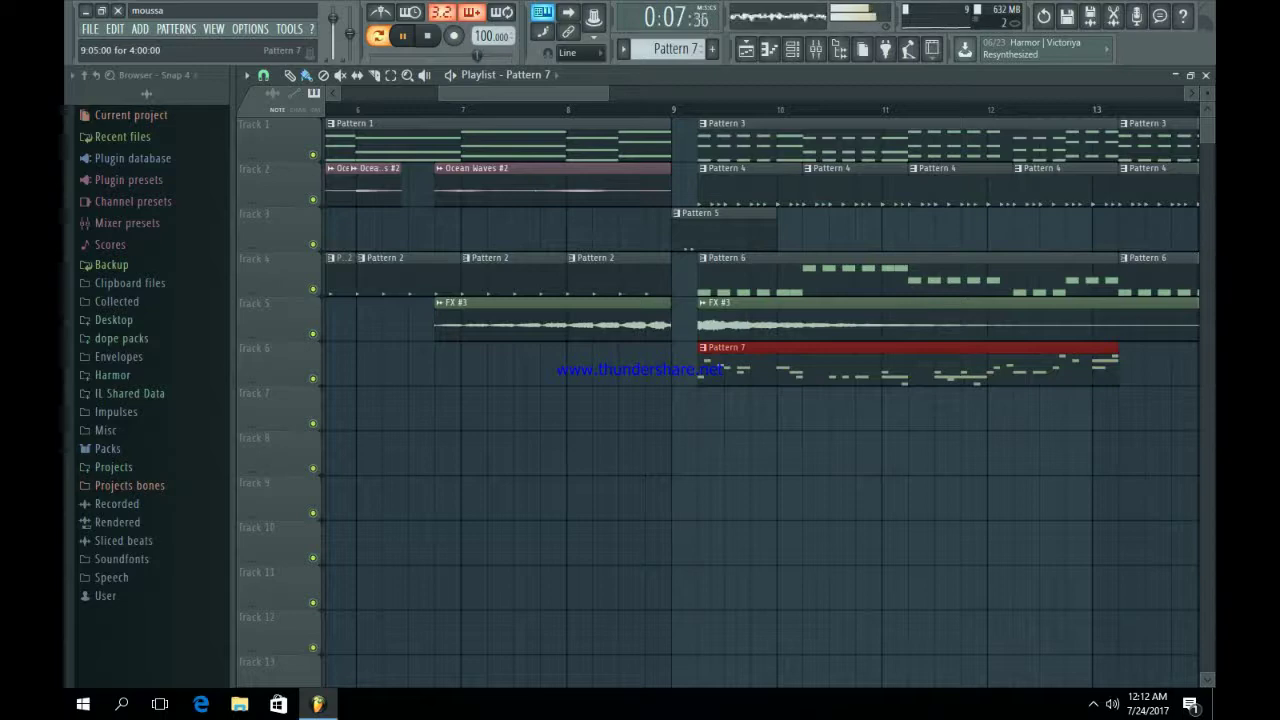
{"action": "scroll", "coordinate": [760, 400], "scroll_direction": "right", "scroll_amount": 5}
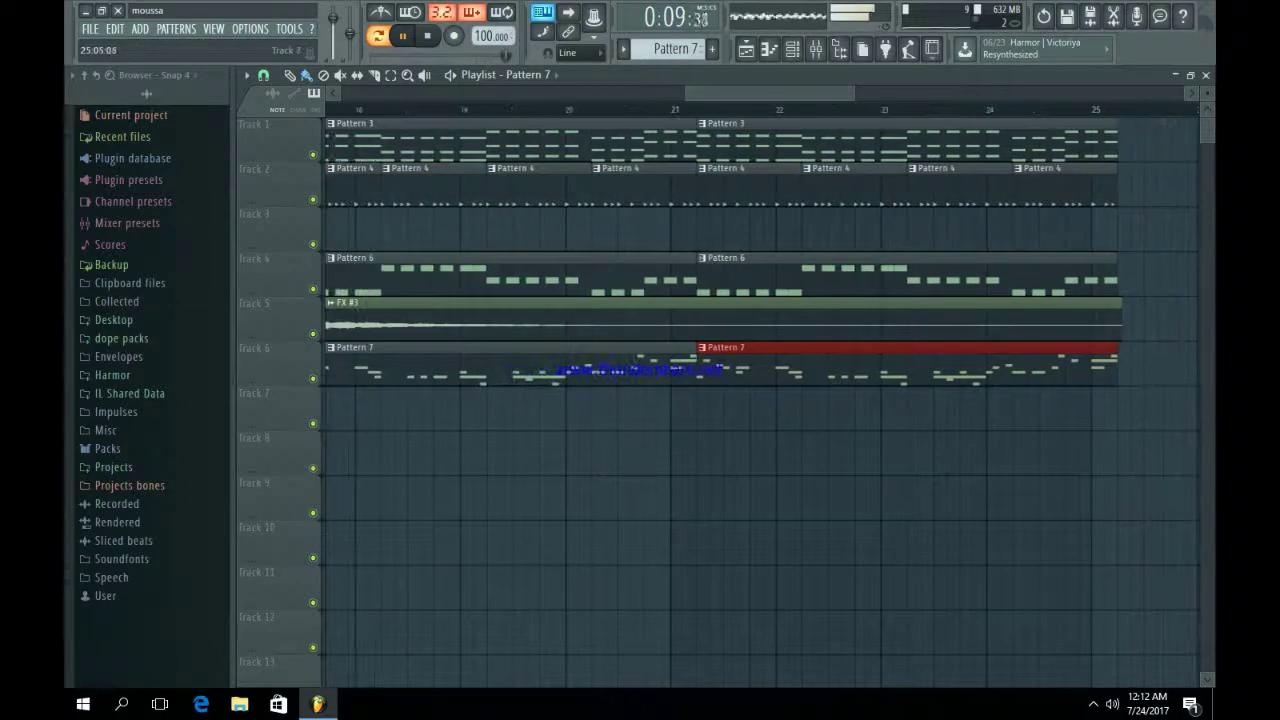
{"action": "scroll", "coordinate": [760, 400], "scroll_direction": "left", "scroll_amount": 4}
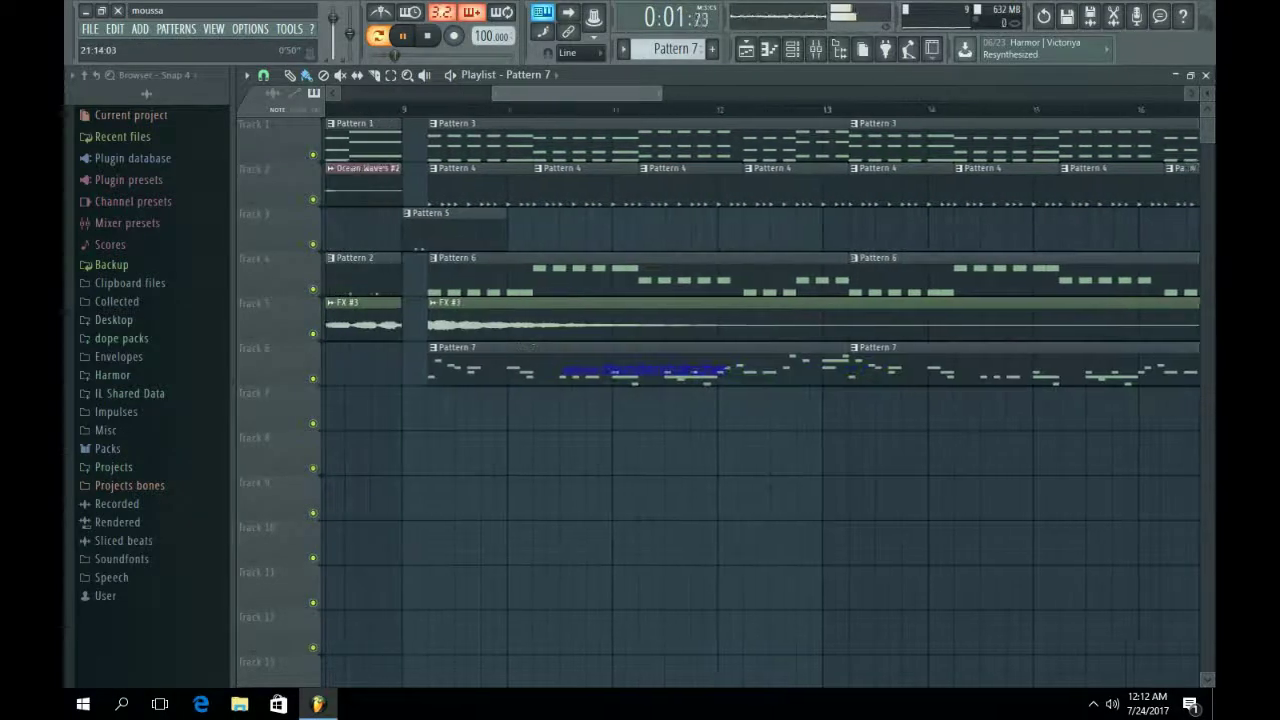
{"action": "scroll", "coordinate": [760, 400], "scroll_direction": "left", "scroll_amount": 1}
{"action": "right_click", "coordinate": [890, 365]}
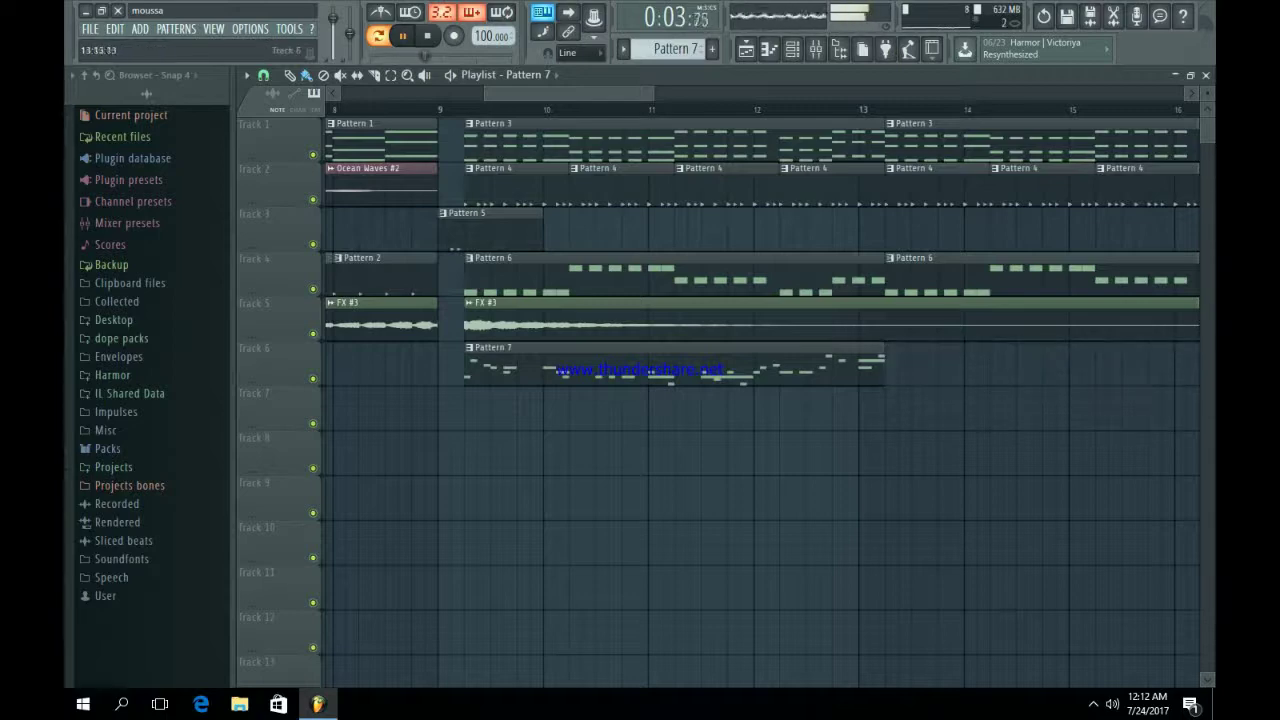
Step: Duplicate the Pattern 7 clip three times along Track 6 so it spans the same bars as the Pattern 6 clips
{"action": "key", "text": "F7"}
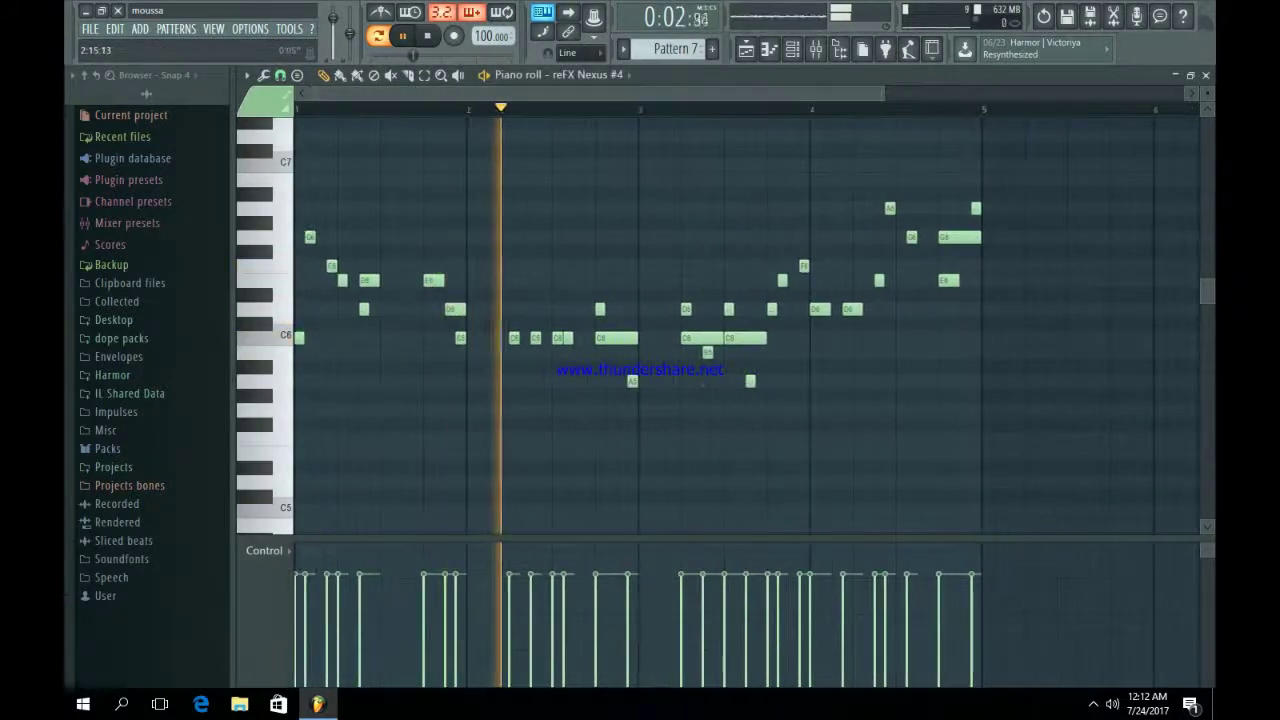
{"action": "key", "text": "F5"}
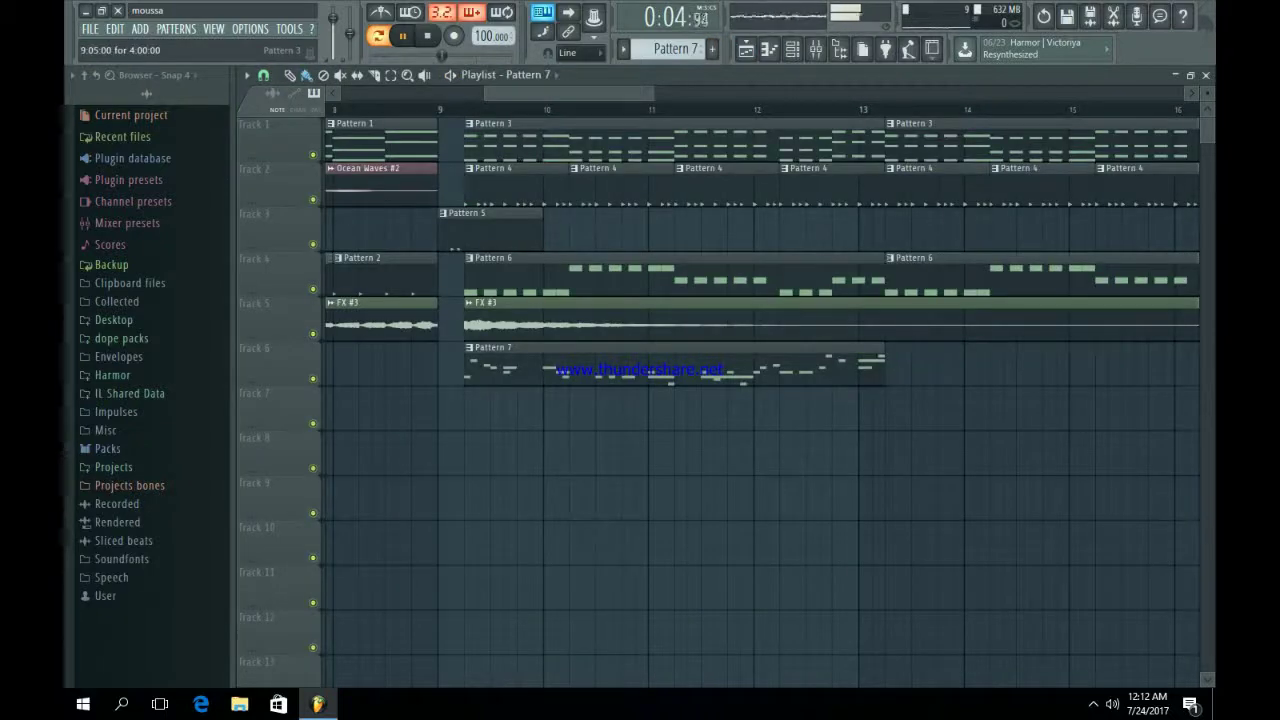
{"action": "scroll", "coordinate": [760, 437], "scroll_direction": "down", "scroll_amount": 5}
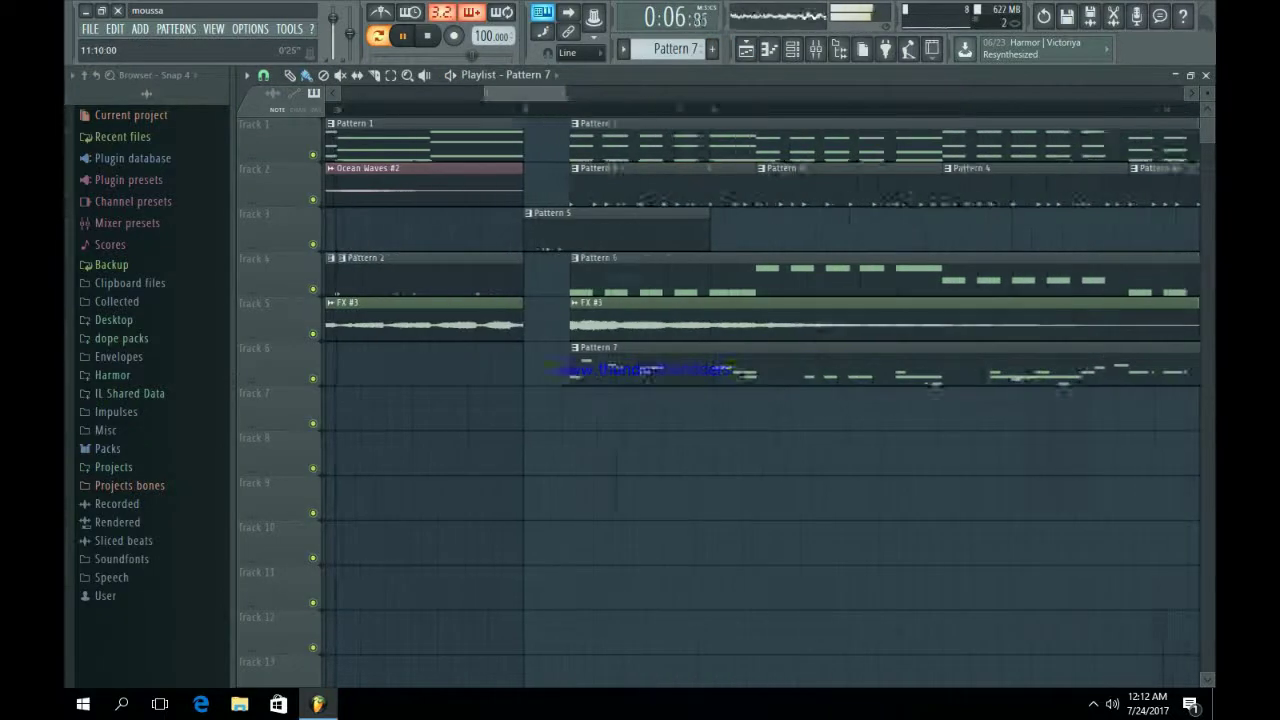
{"action": "left_click_drag", "start_coordinate": [594, 471], "coordinate": [428, 343]}
{"action": "key", "text": "ctrl+b"}
{"action": "key", "text": "ctrl+b"}
{"action": "key", "text": "ctrl+b"}
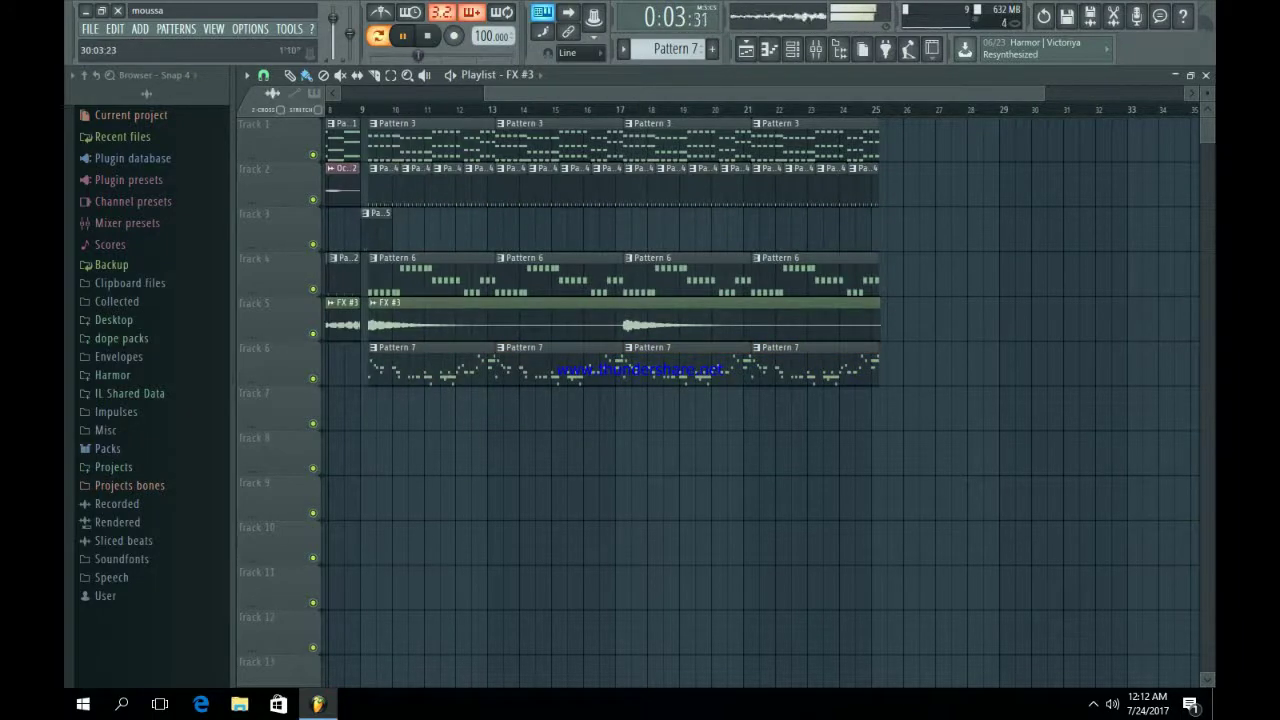
Step: Stop playback, switch from pattern mode to song mode and return to the playlist
{"action": "scroll", "coordinate": [966, 400], "scroll_direction": "up", "scroll_amount": 3}
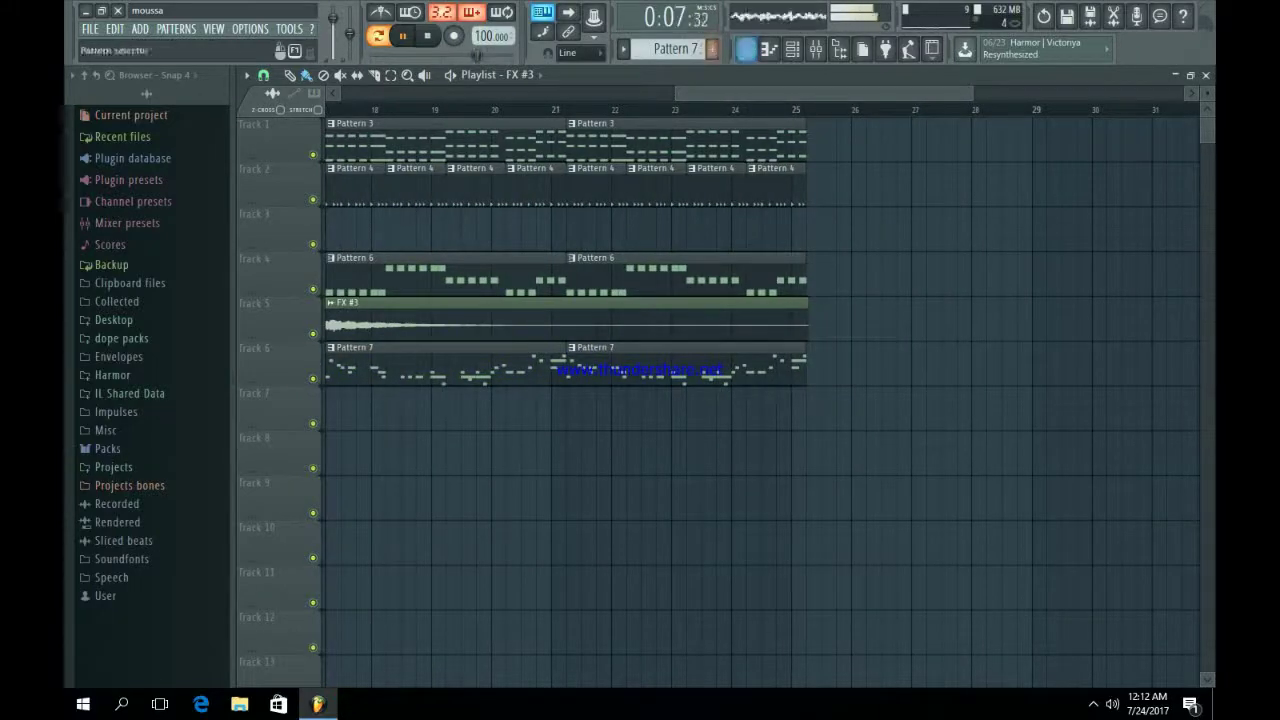
{"action": "key", "text": "F6"}
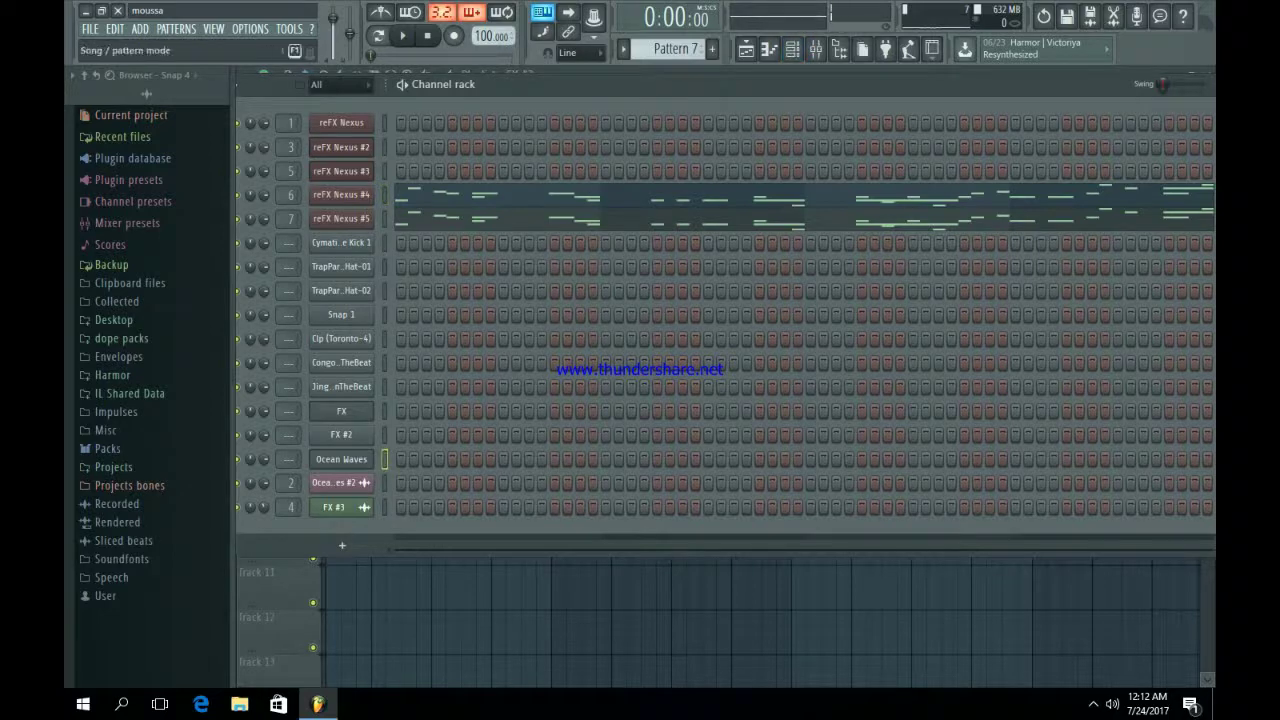
{"action": "left_click", "coordinate": [746, 49]}
{"action": "scroll", "coordinate": [660, 250], "scroll_direction": "down", "scroll_amount": 5}
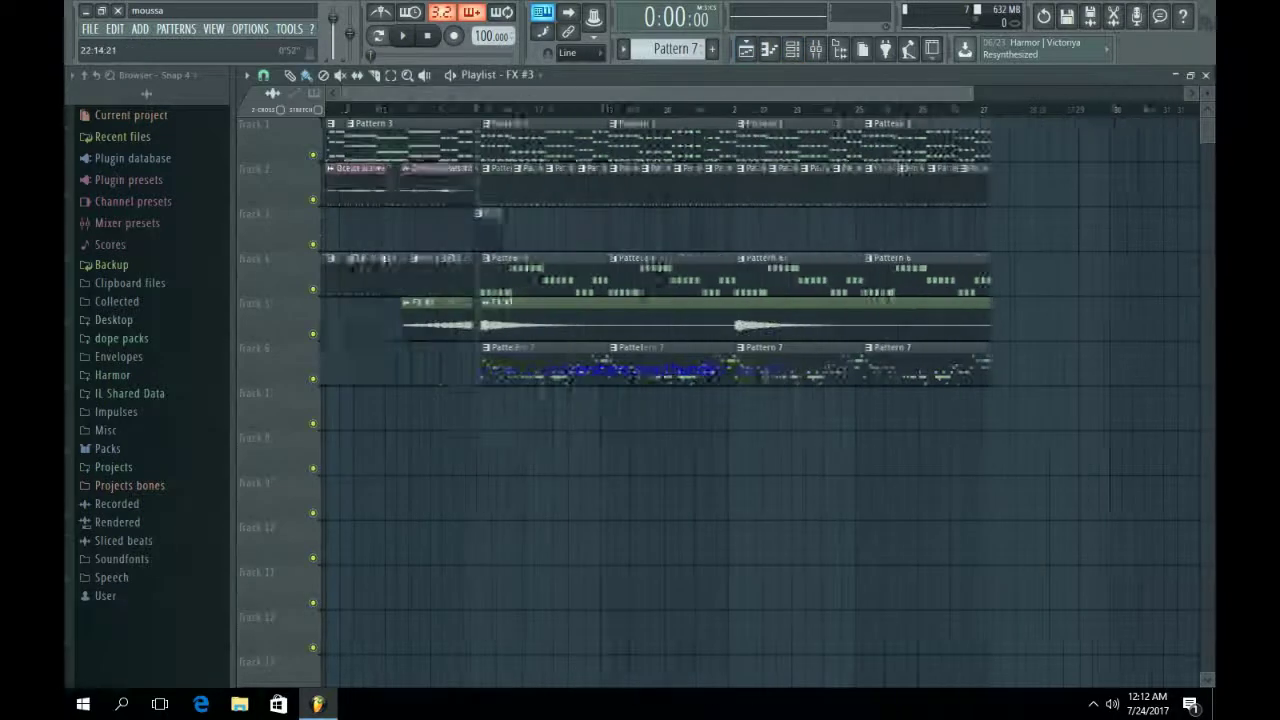
Step: Slightly lower the reFX Nexus #4 and reFX Nexus #5 mixer tracks together and play the song with the mixer open
{"action": "left_click", "coordinate": [816, 49]}
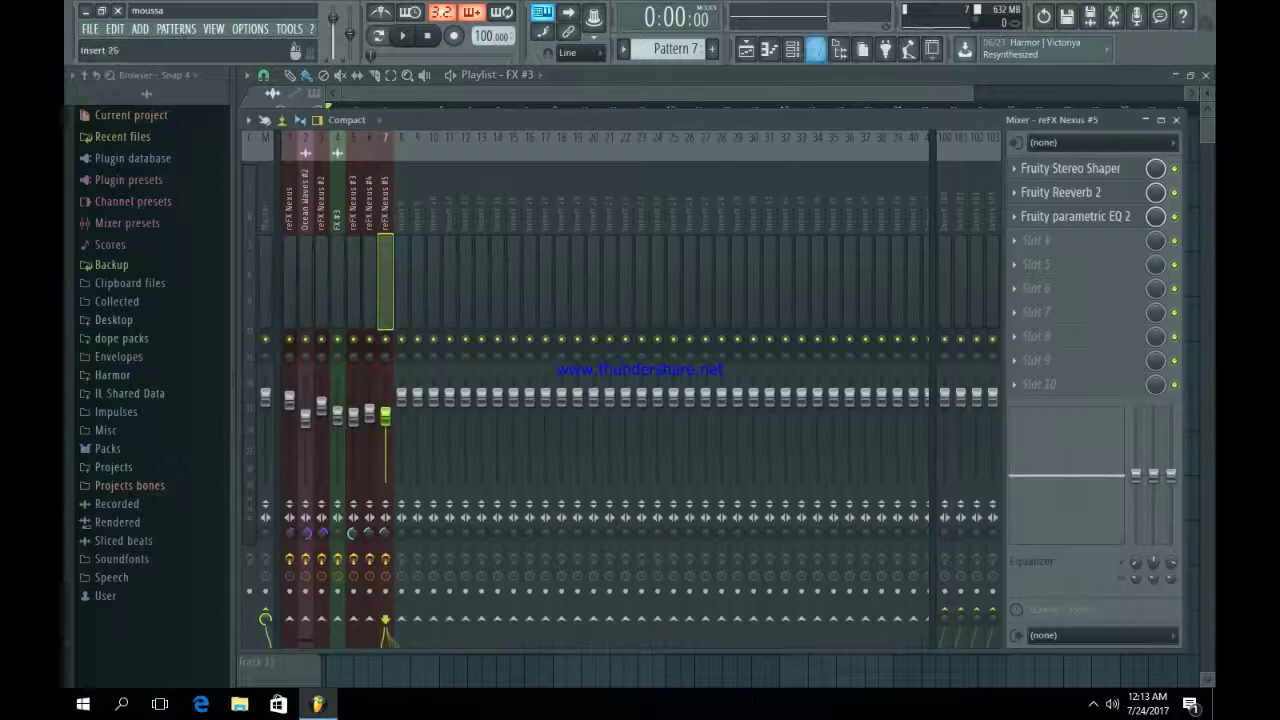
{"action": "left_click", "coordinate": [369, 280]}
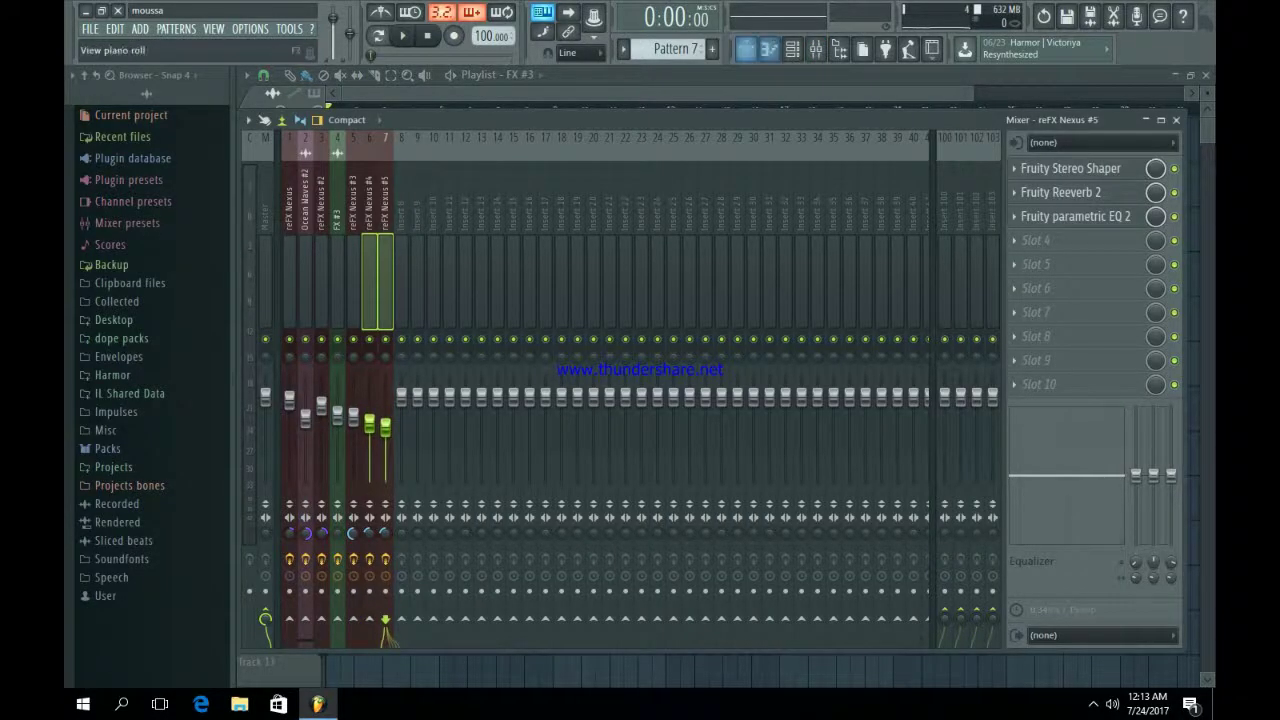
{"action": "key", "text": "F9"}
{"action": "key", "text": "space"}
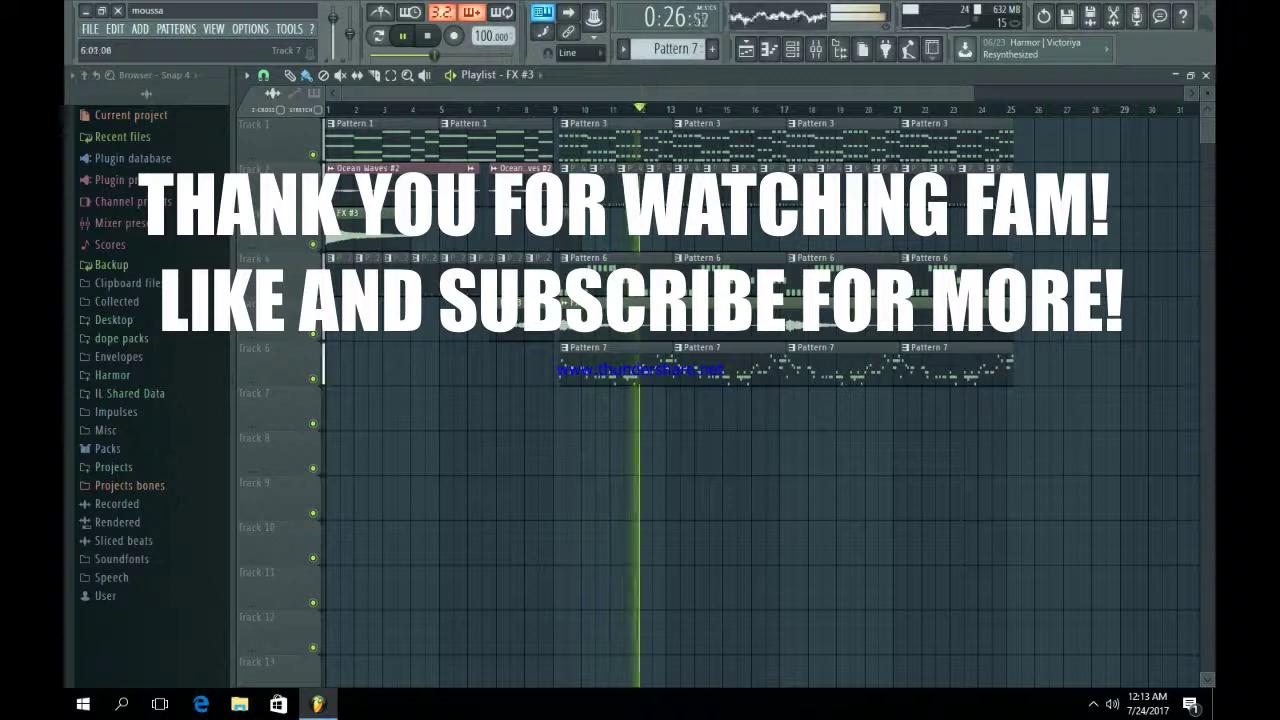
{"action": "left_click", "coordinate": [839, 48]}
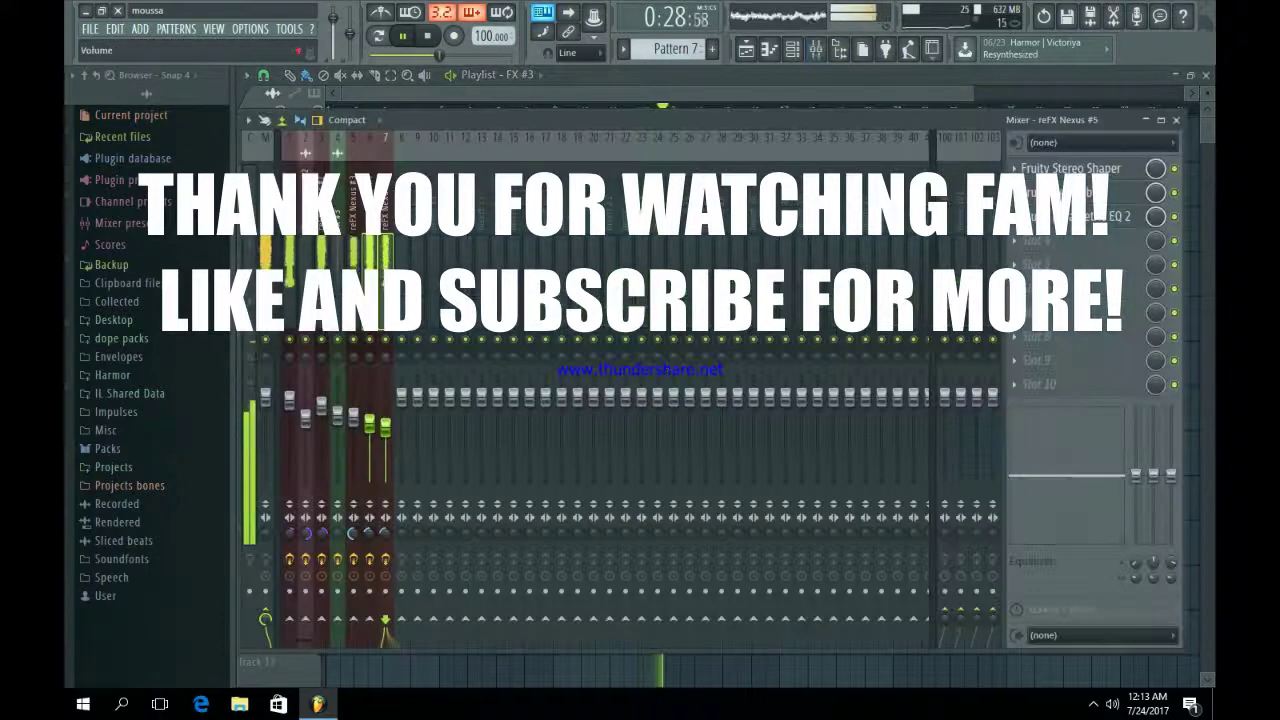